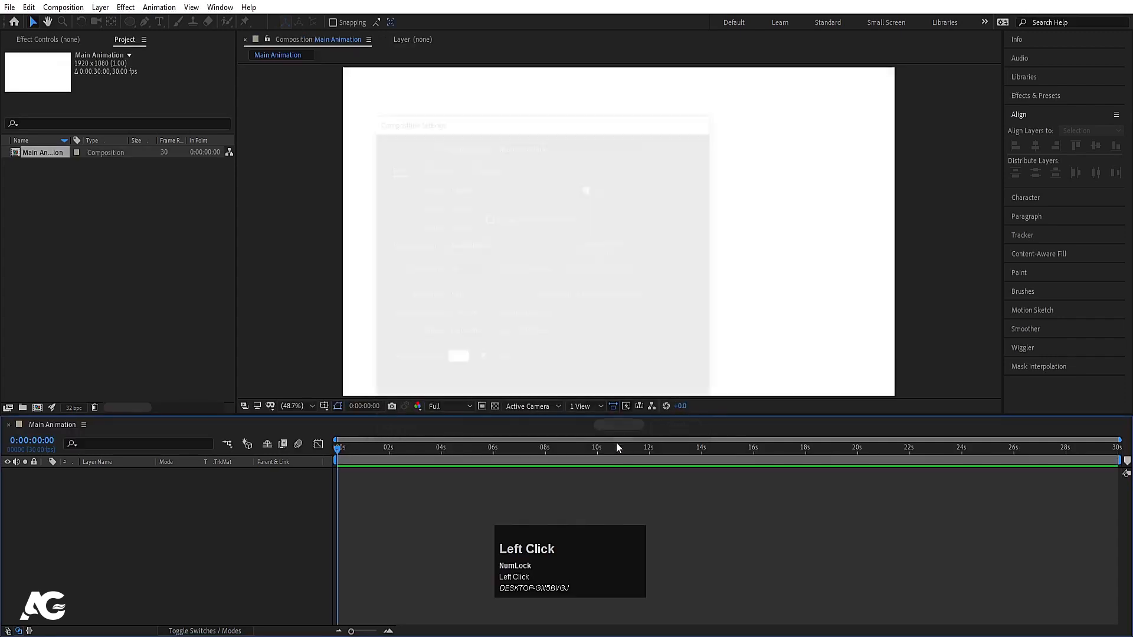
- Show the title/action safe guides and set the Ellipse tool's stroke to None
click(324, 407)
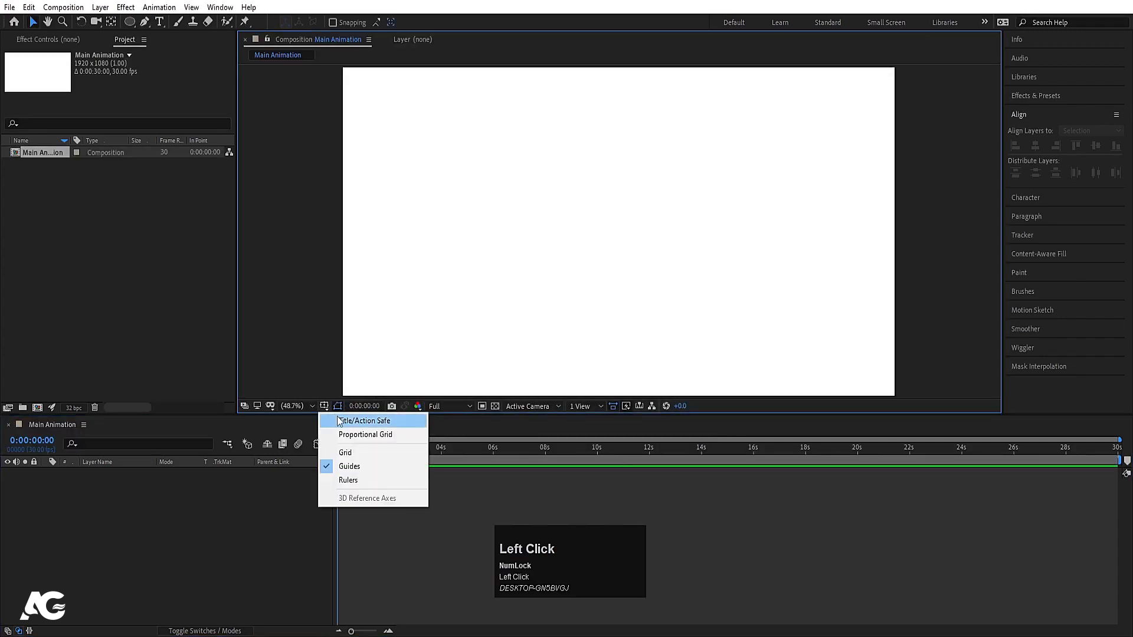
click(342, 421)
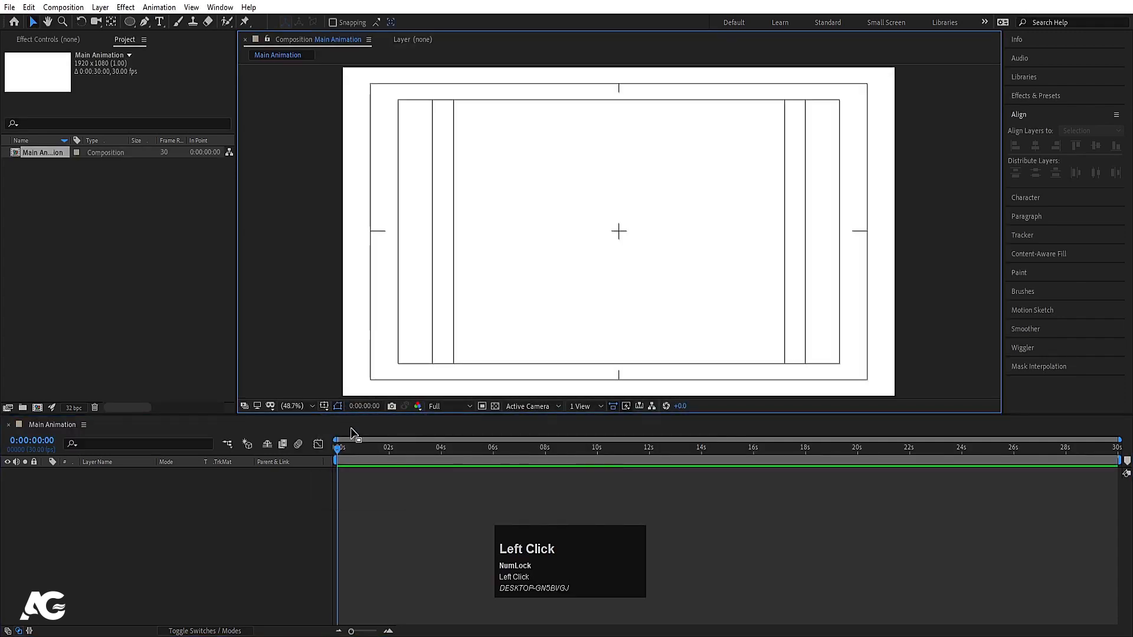
click(130, 23)
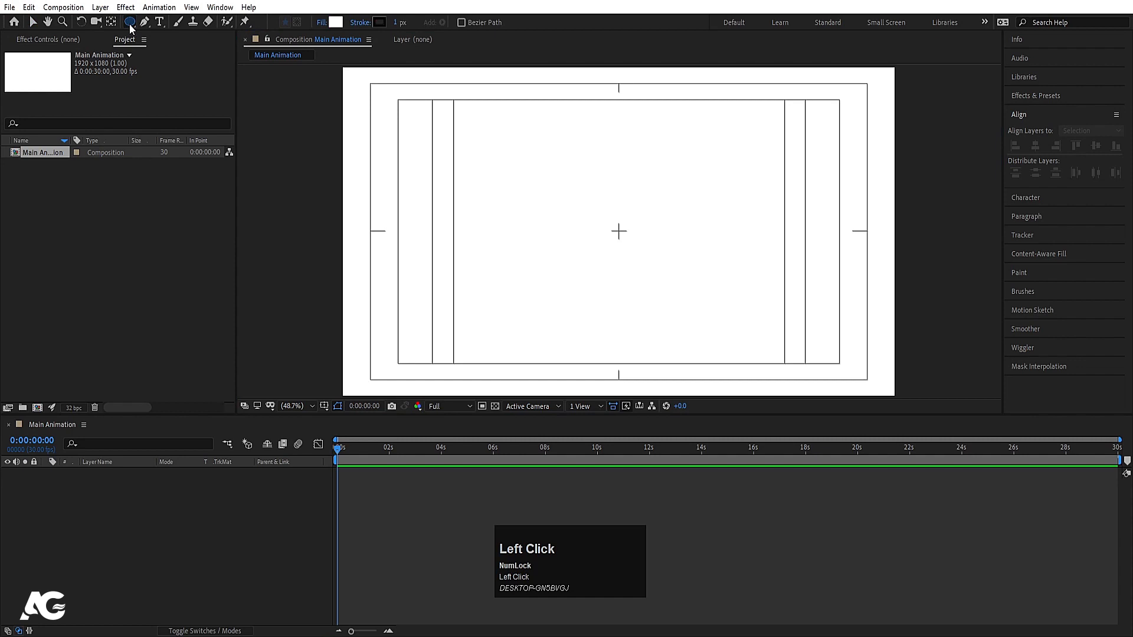
click(359, 24)
click(506, 283)
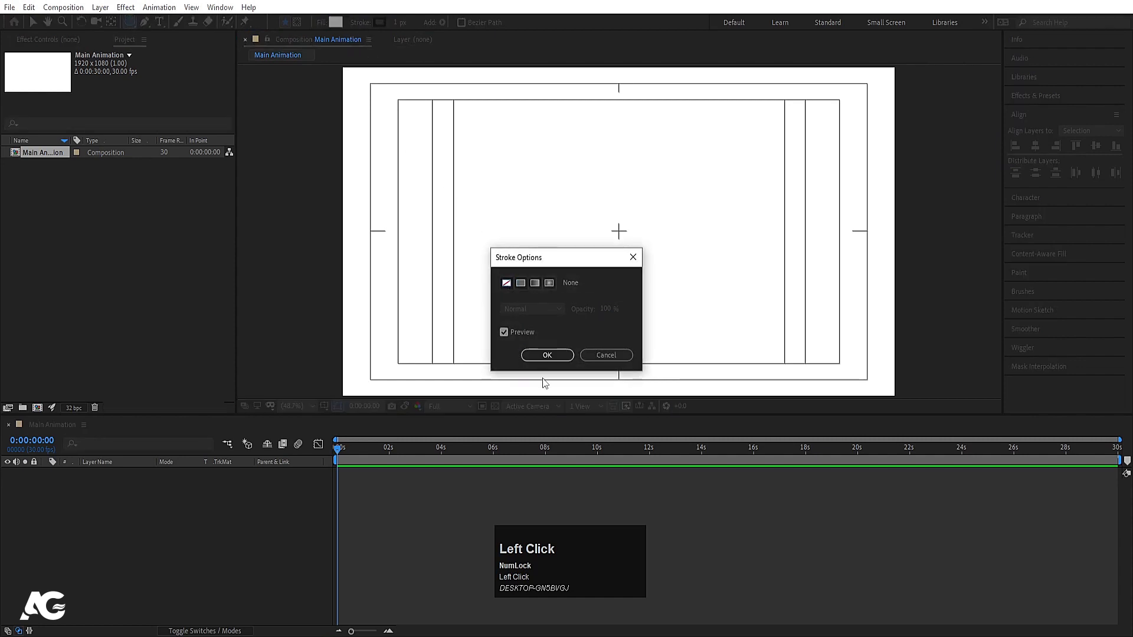
click(546, 355)
- Set the shape fill color to purple 7E00FF
click(336, 22)
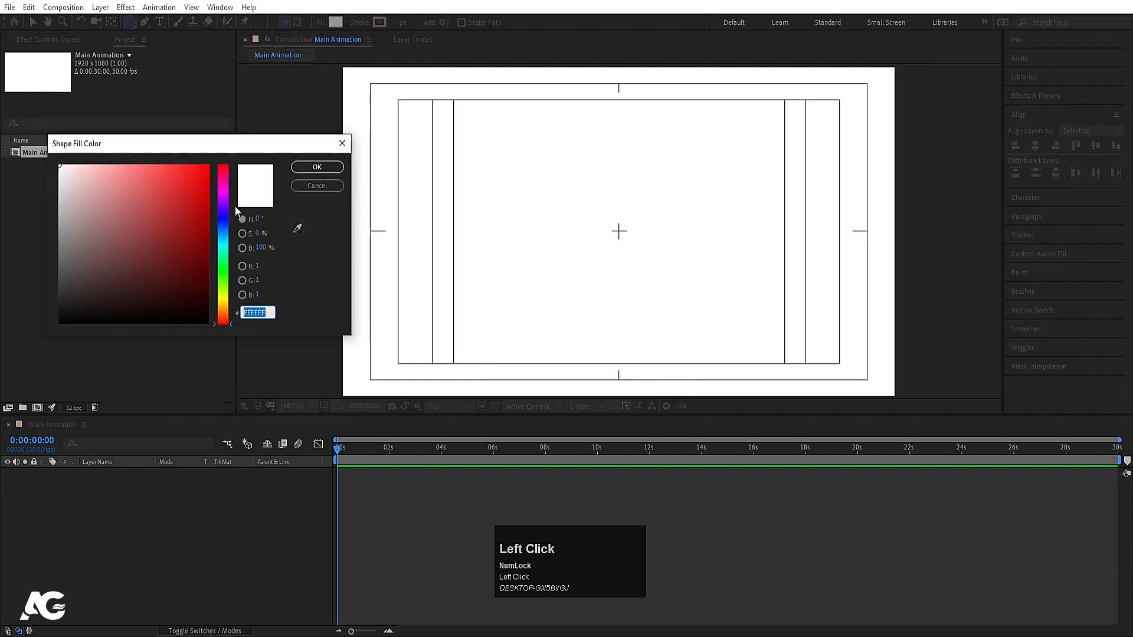
click(222, 204)
drag(207, 183, 221, 144)
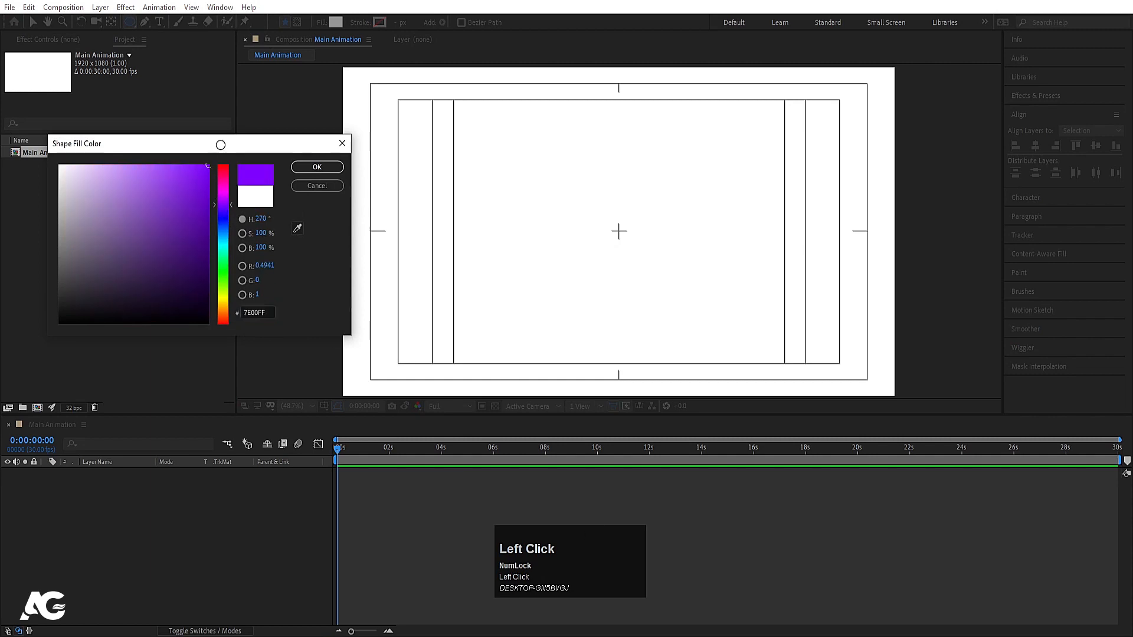
click(317, 167)
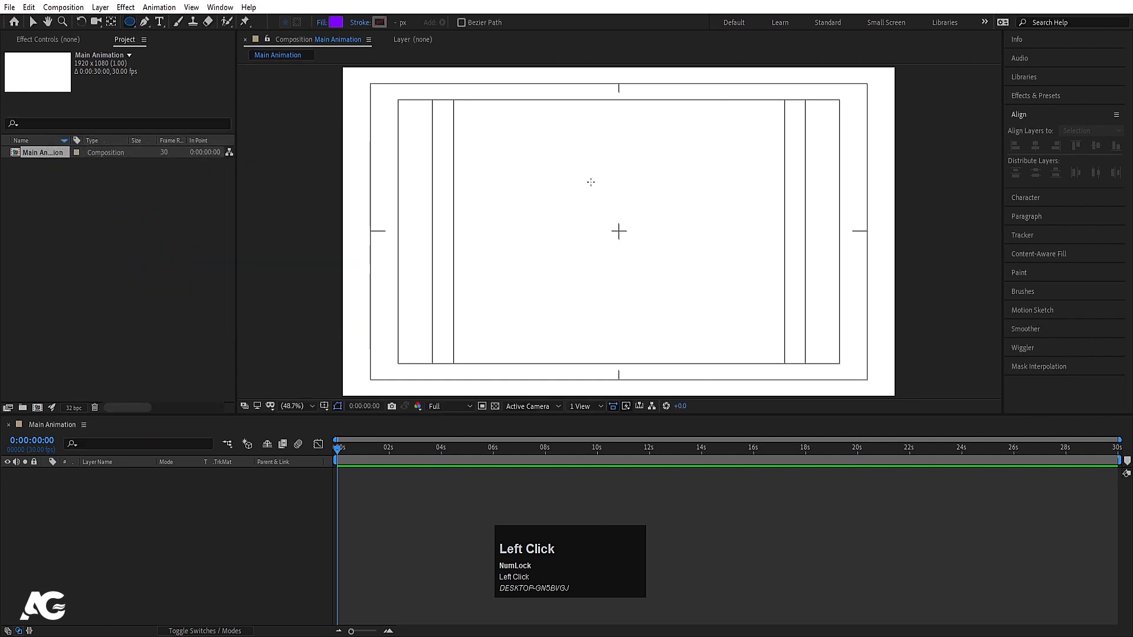
- Draw a nearly circular ellipse around the middle of the composition and center its anchor point within the shape
drag(562, 163, 691, 299)
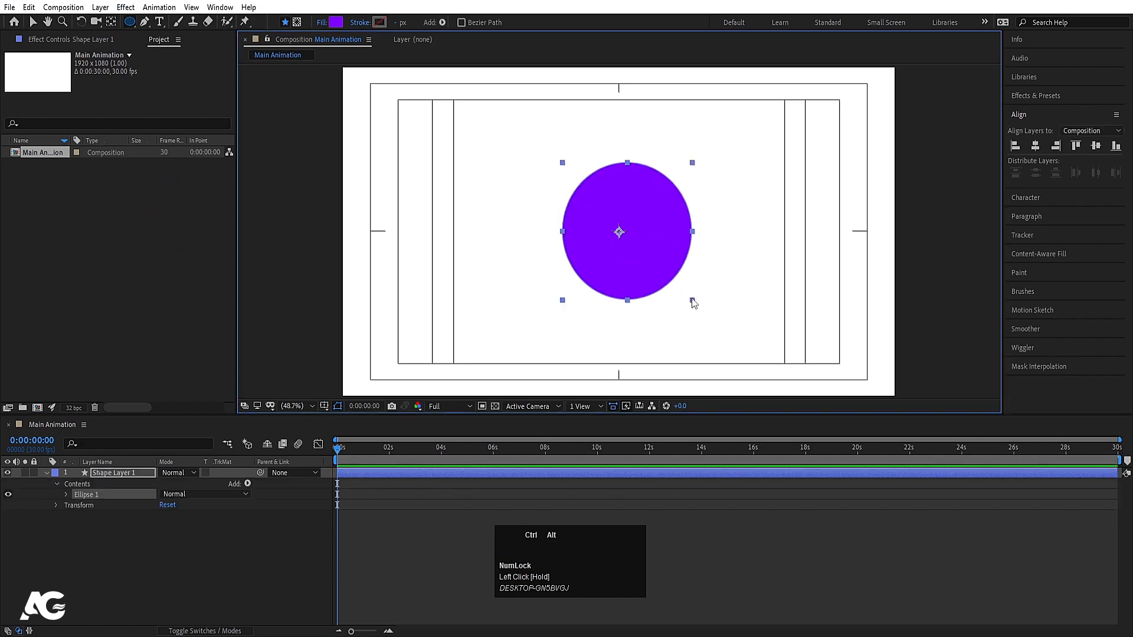
key(ctrl+alt+Home)
key(v)
click(117, 590)
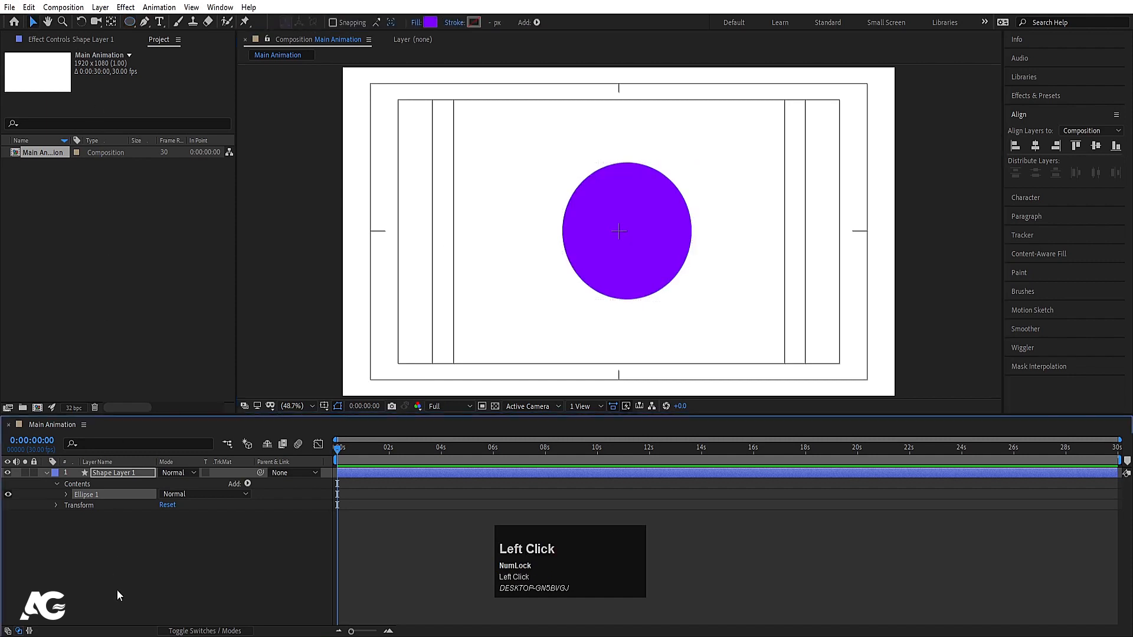
- Align the ellipse layer horizontally and vertically to the center of the composition
click(115, 473)
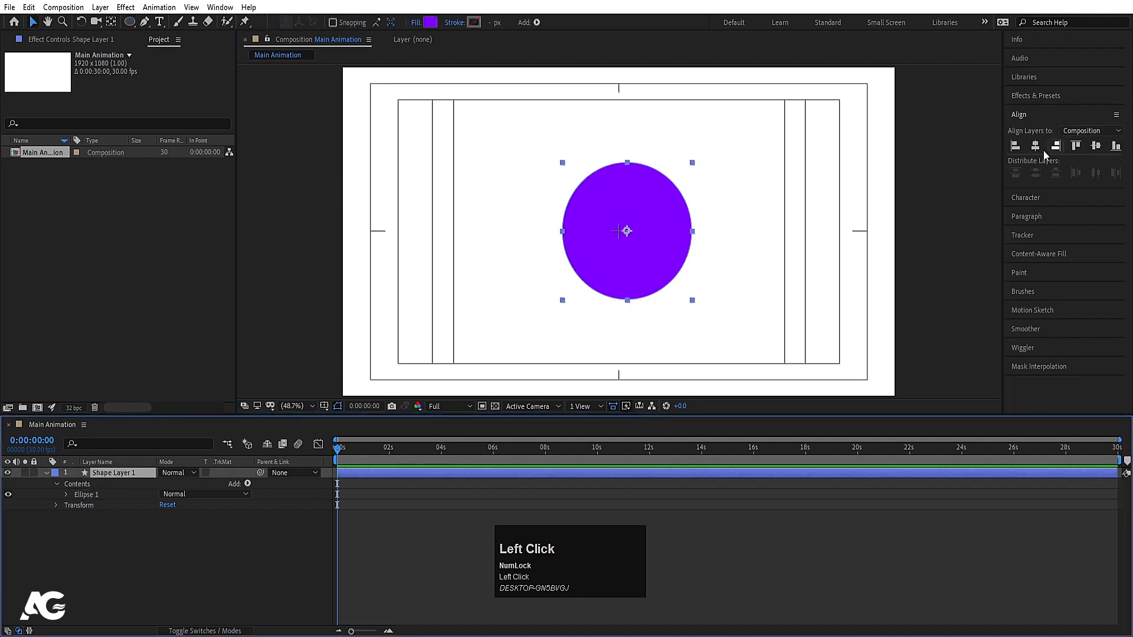
click(1036, 147)
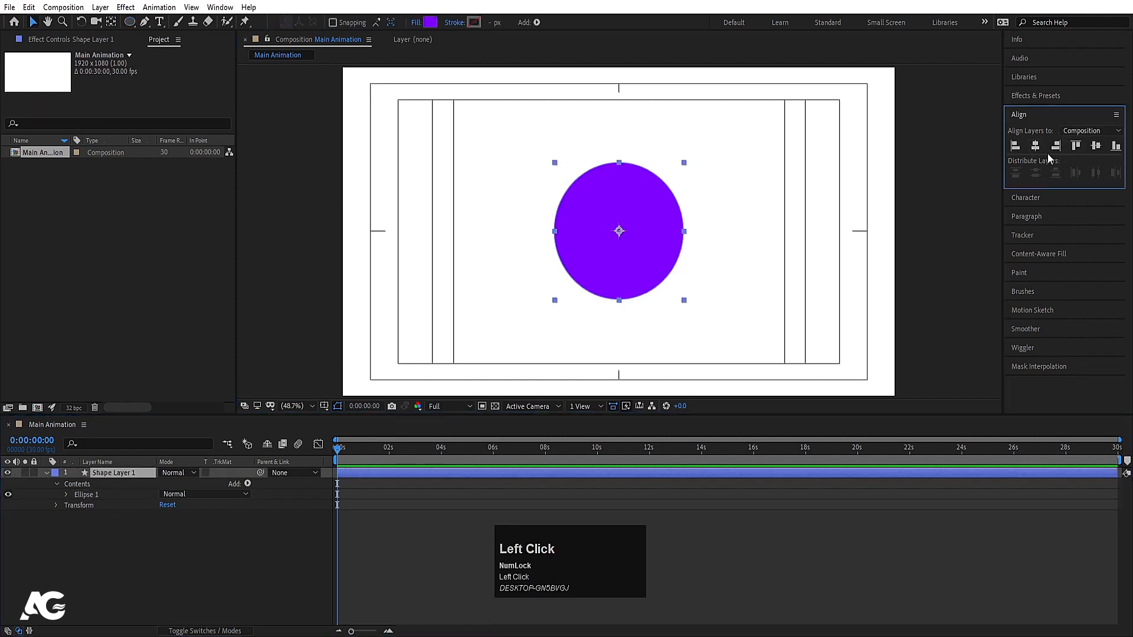
click(1096, 146)
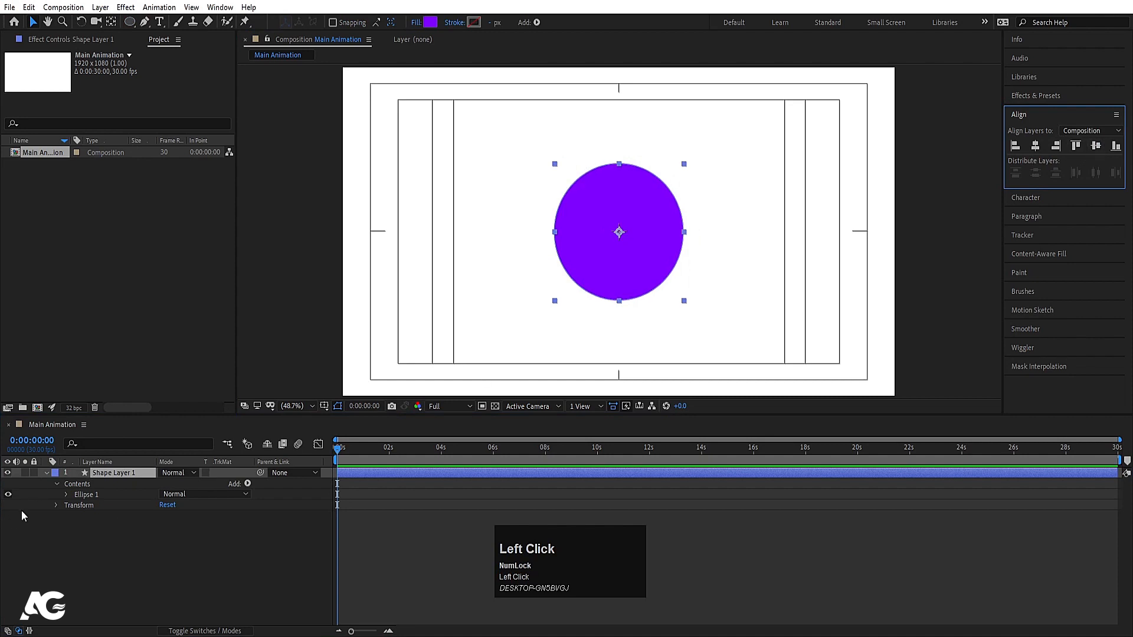
- Rename the purple ellipse's shape layer as Main
click(101, 476)
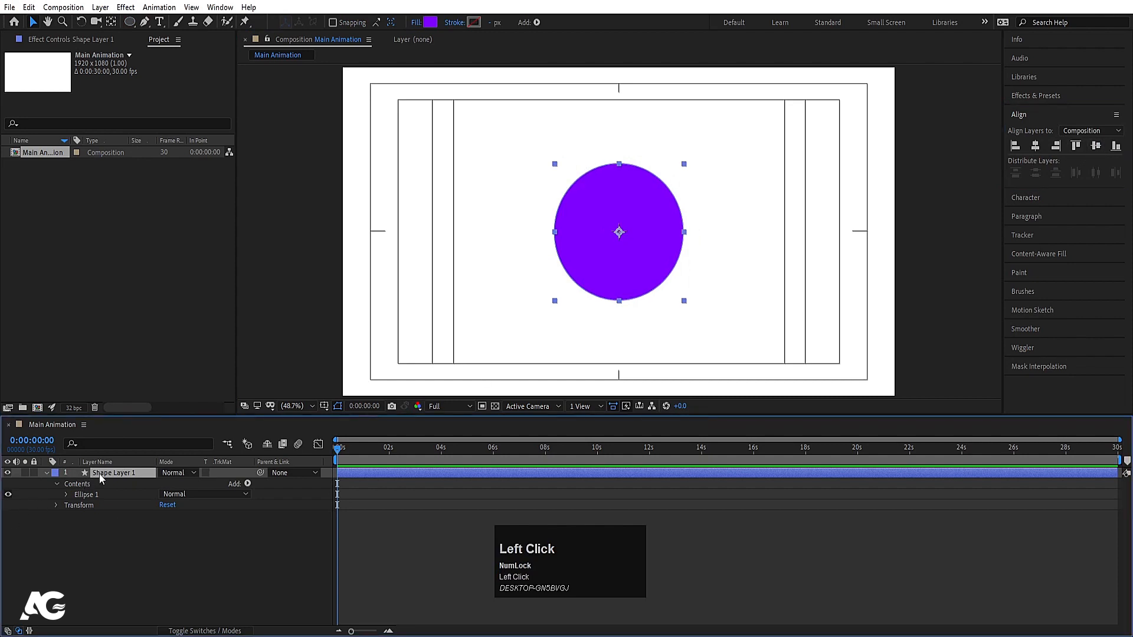
key(Return)
text(Ma)
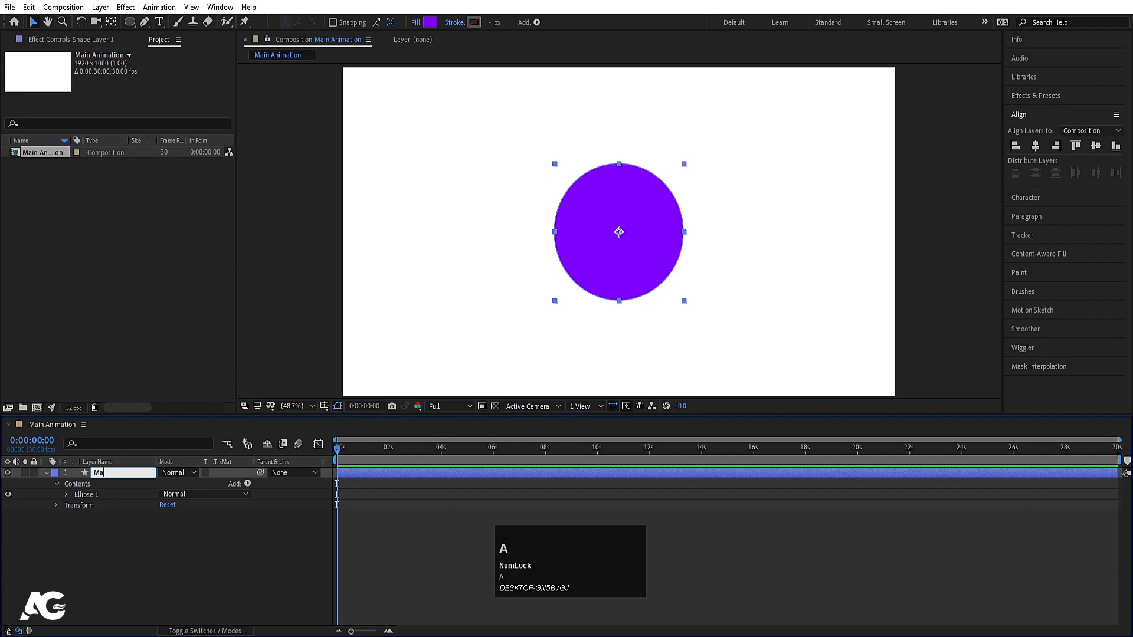
text(in)
key(Return)
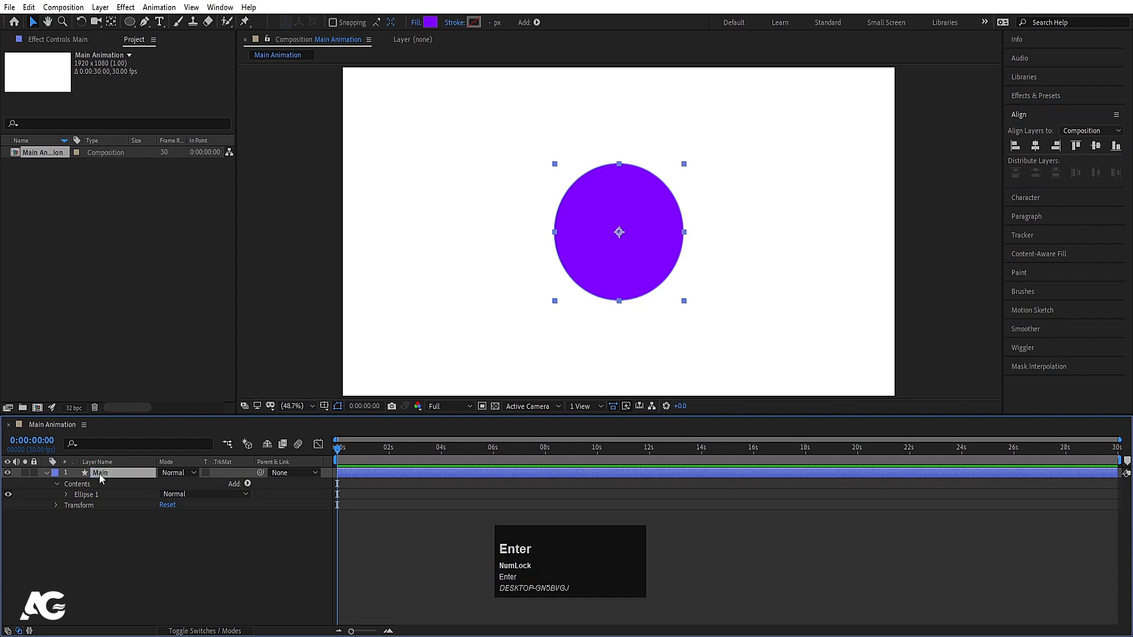
- Collapse the Main layer's properties and change its label color to Red
click(46, 473)
click(55, 472)
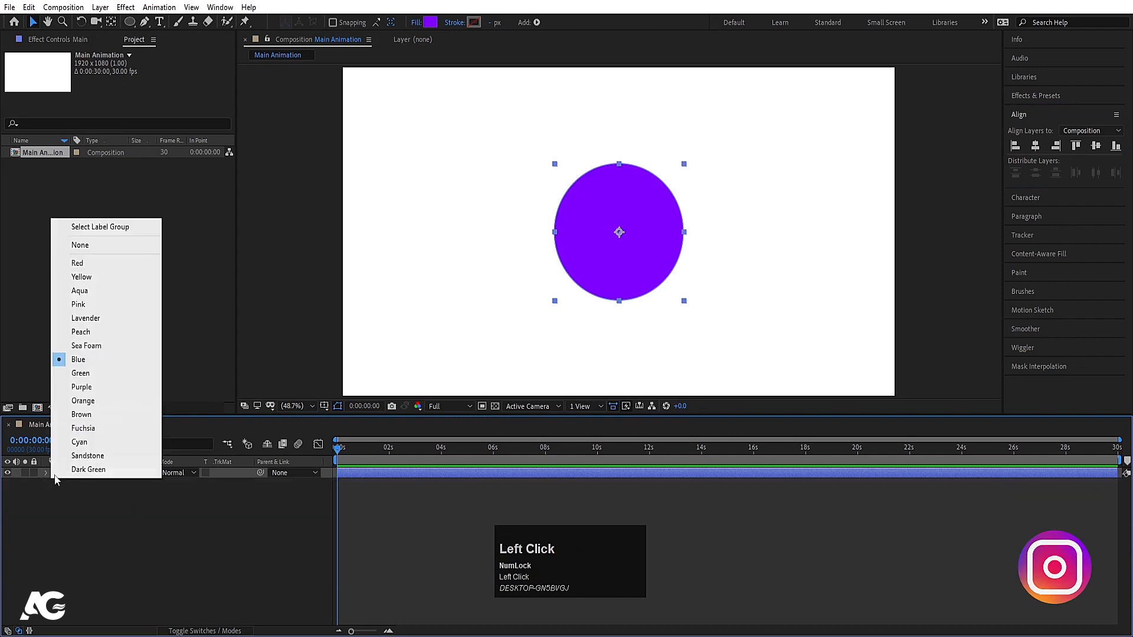
click(90, 267)
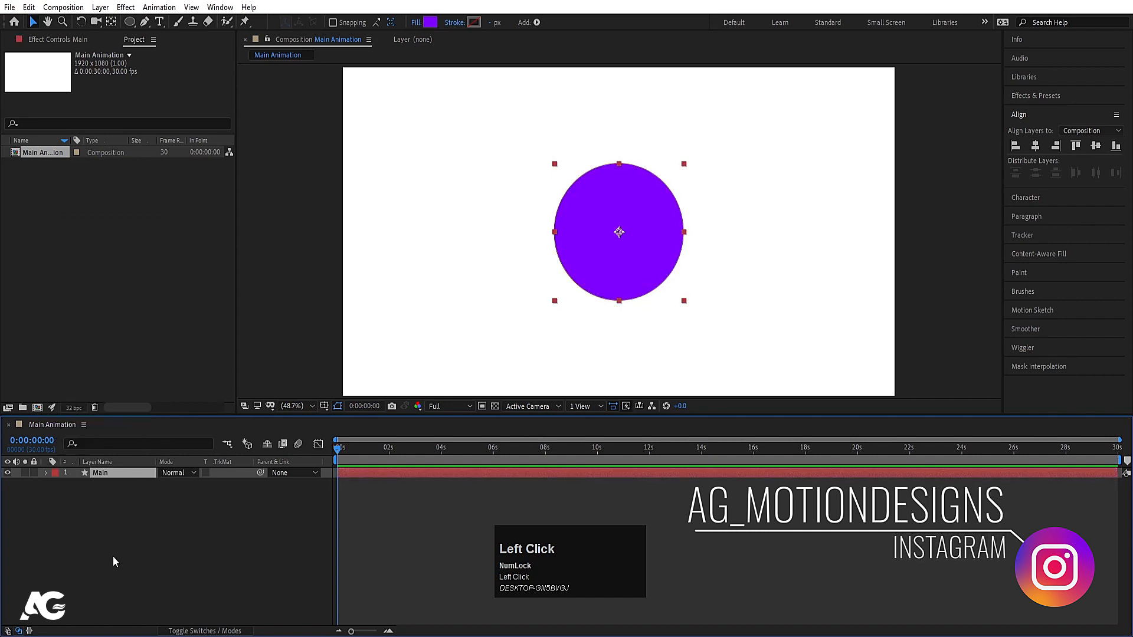
click(115, 515)
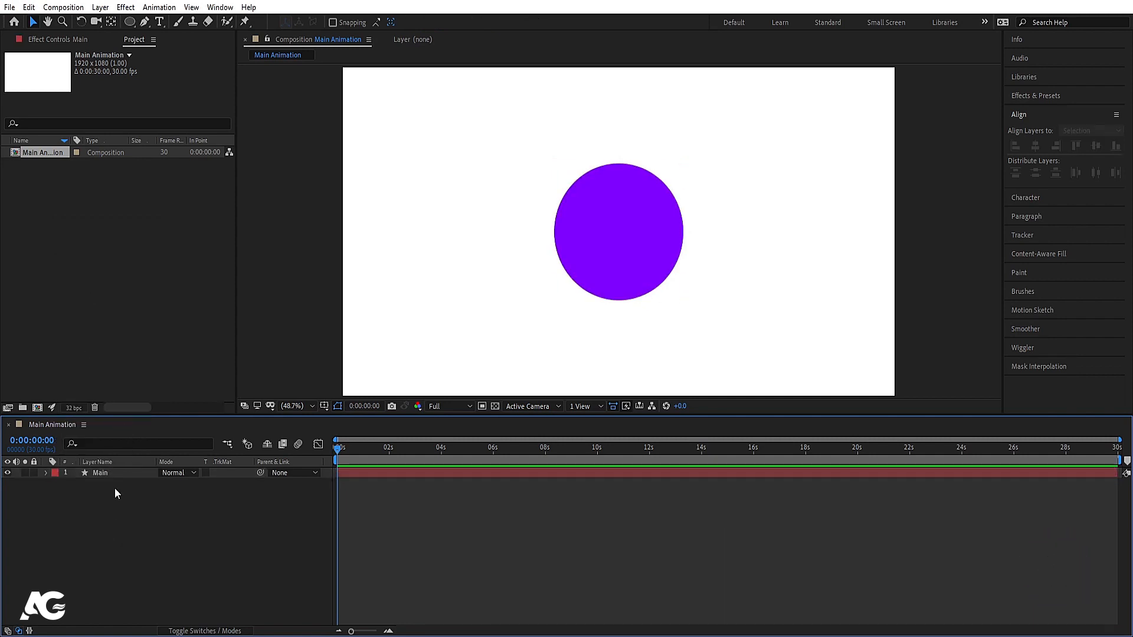
- Duplicate the Main layer and give the copy a Green label
click(110, 473)
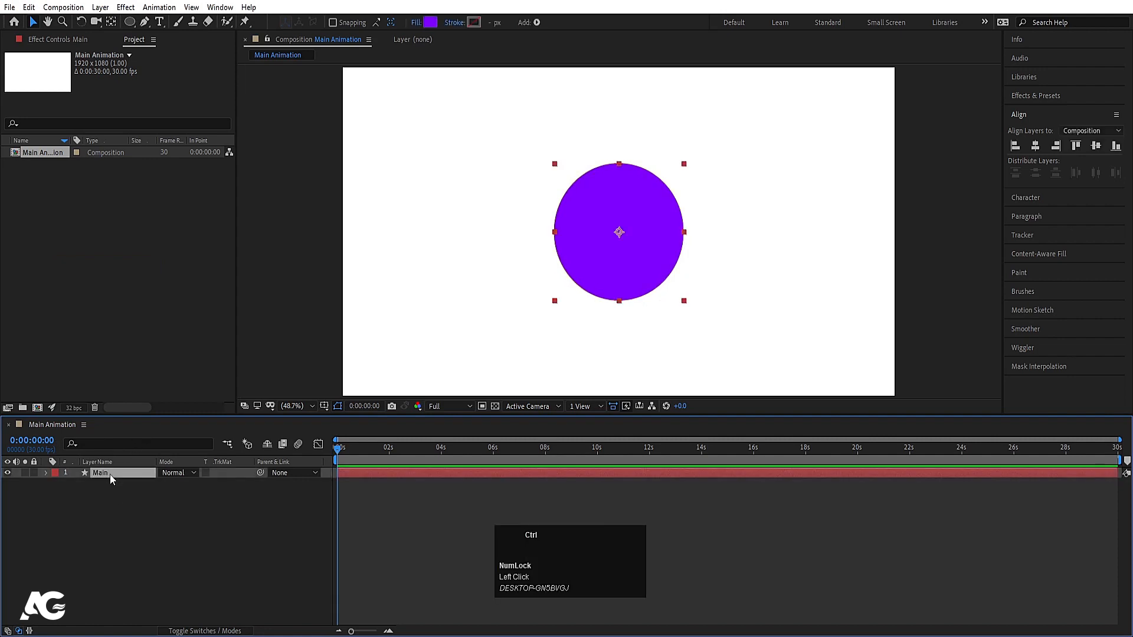
key(ctrl+d)
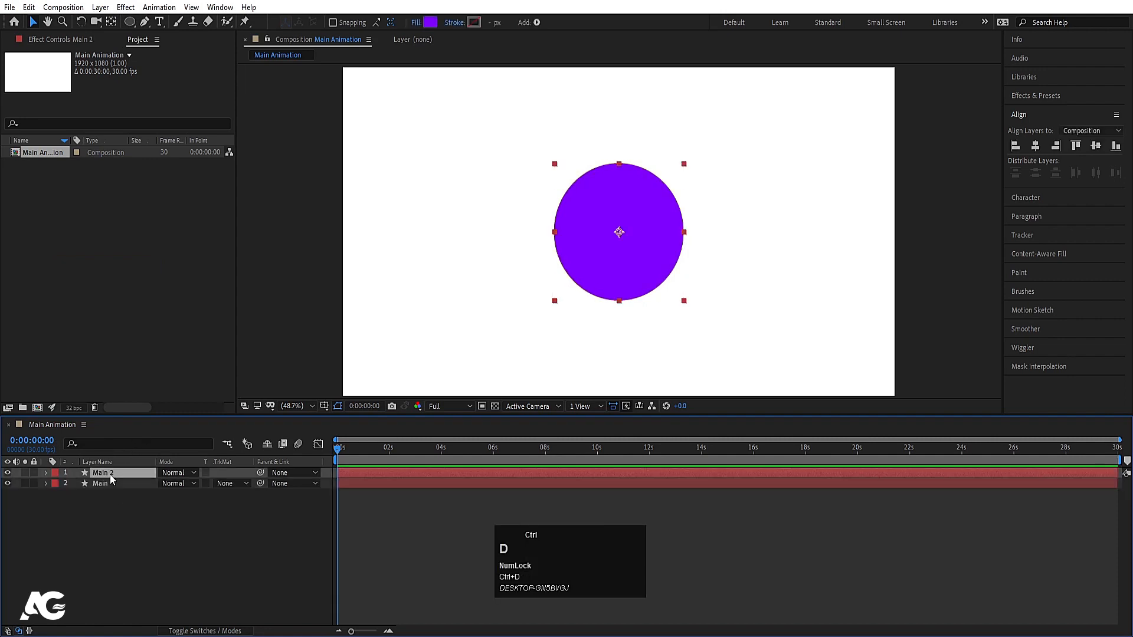
click(54, 475)
click(95, 374)
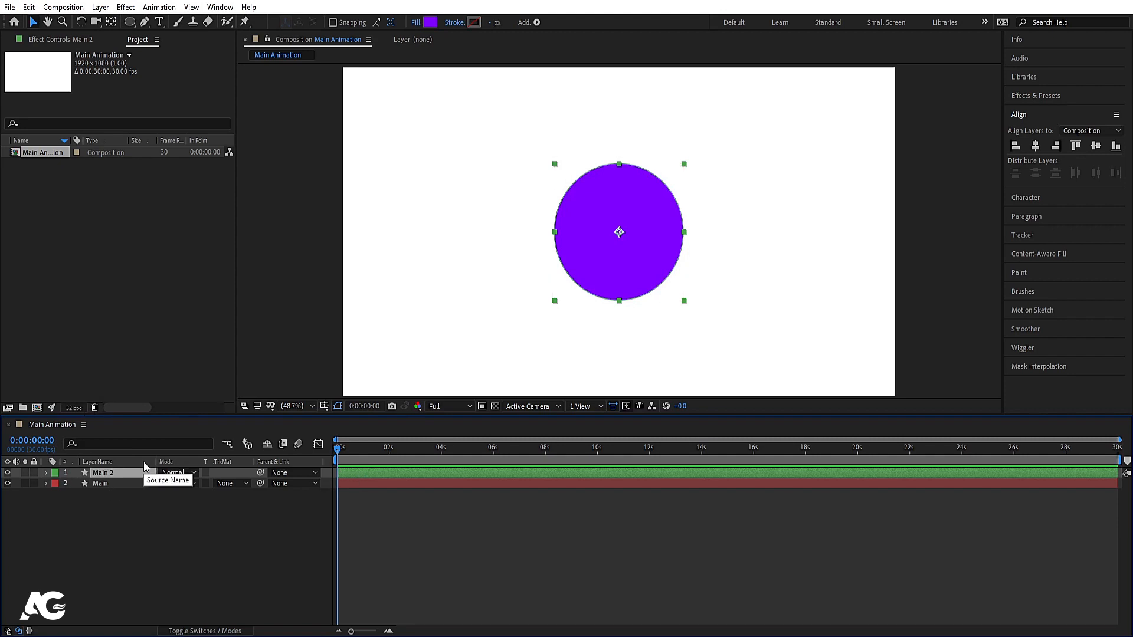
- Rename the green-labelled copy of the Main layer as Head
click(120, 483)
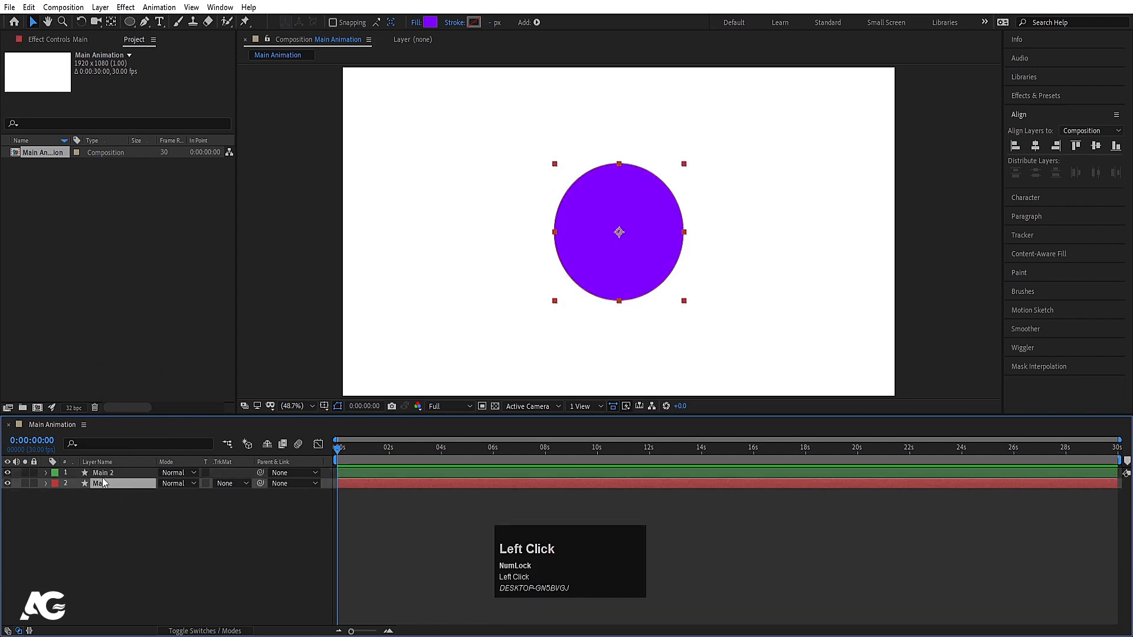
click(106, 475)
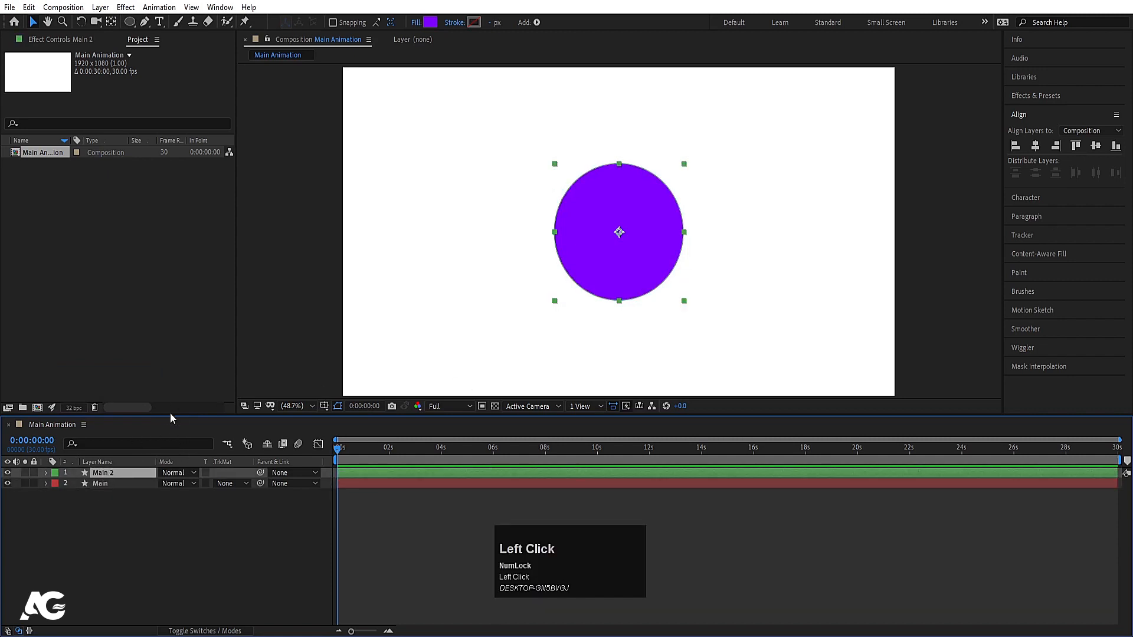
click(109, 474)
key(Return)
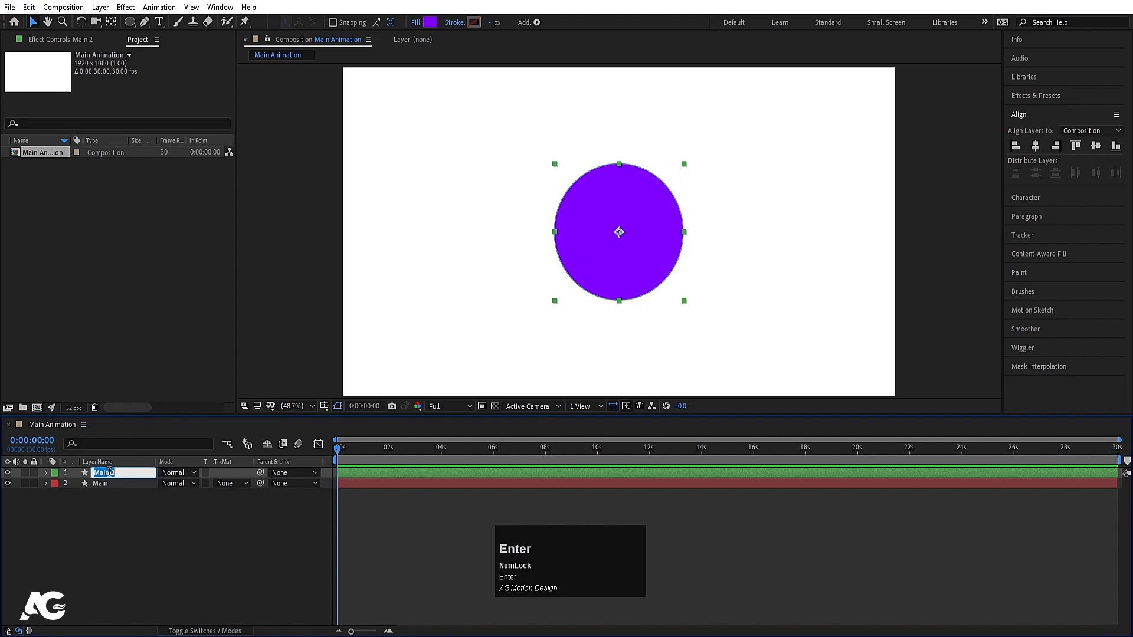
key(shift)
text(Head)
key(Return)
- Scale the Head layer down to 43% and change its fill to magenta FF00FC
key(s)
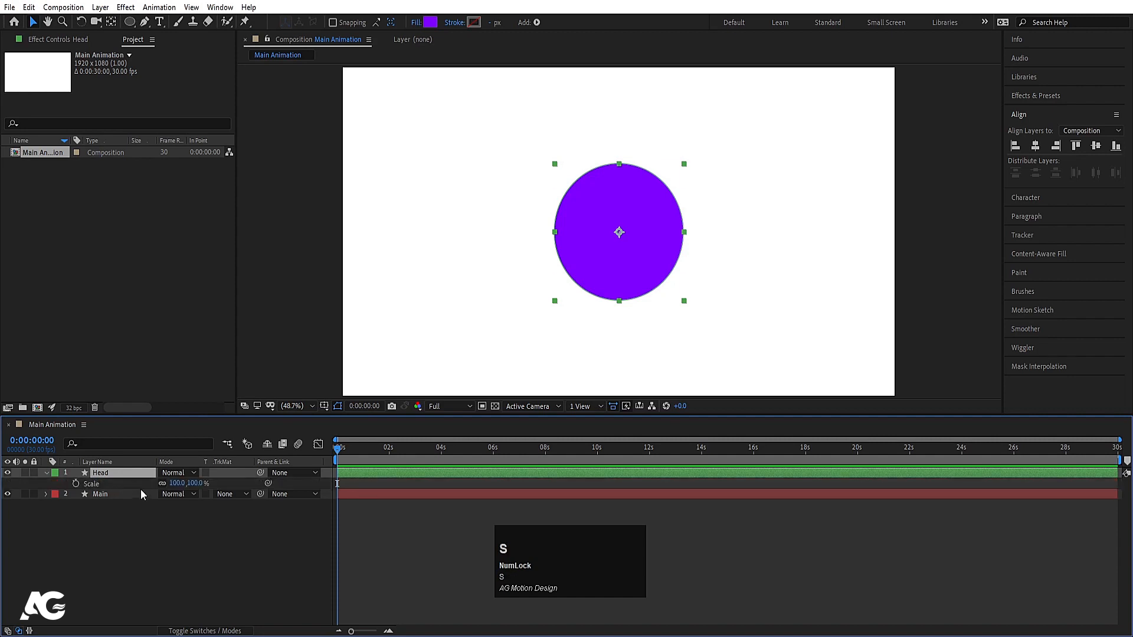
drag(180, 484, 158, 484)
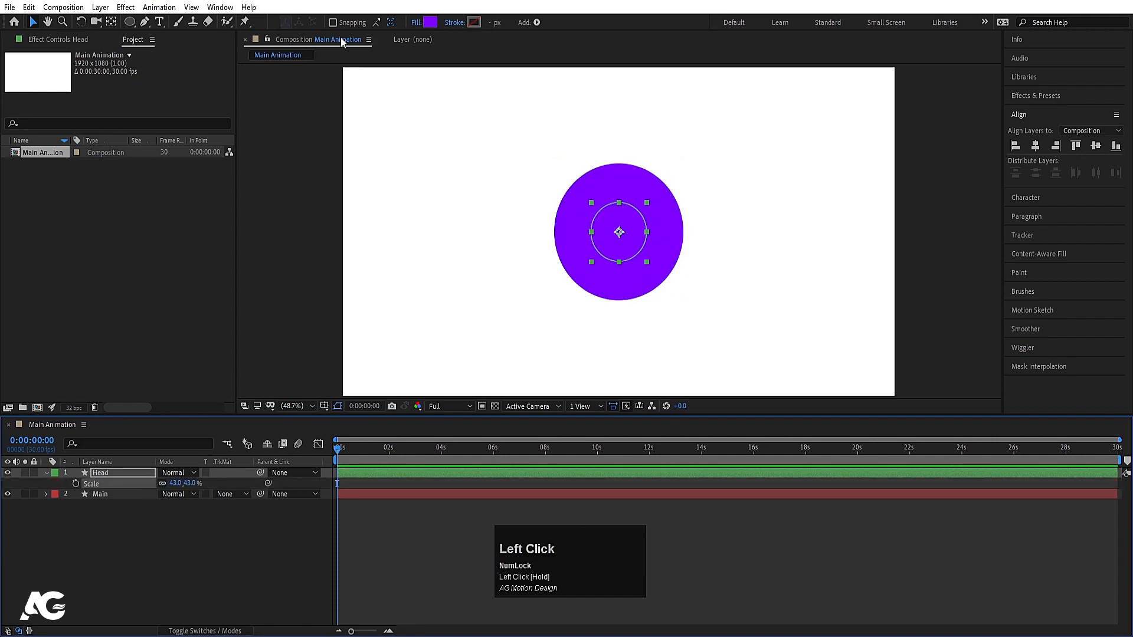
click(428, 22)
click(222, 194)
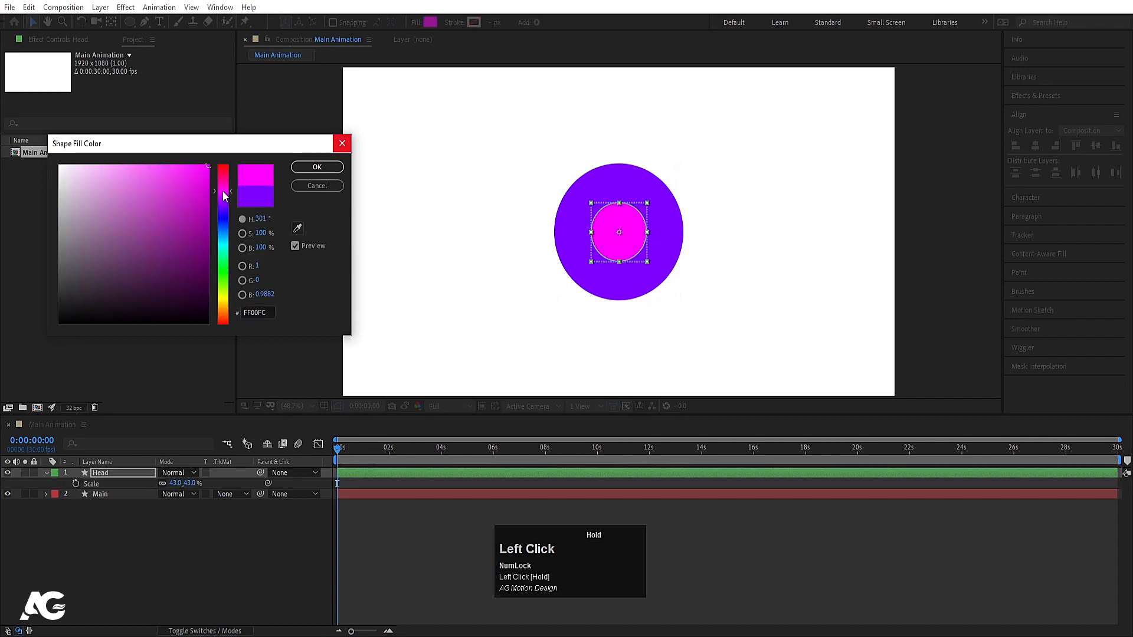
click(318, 168)
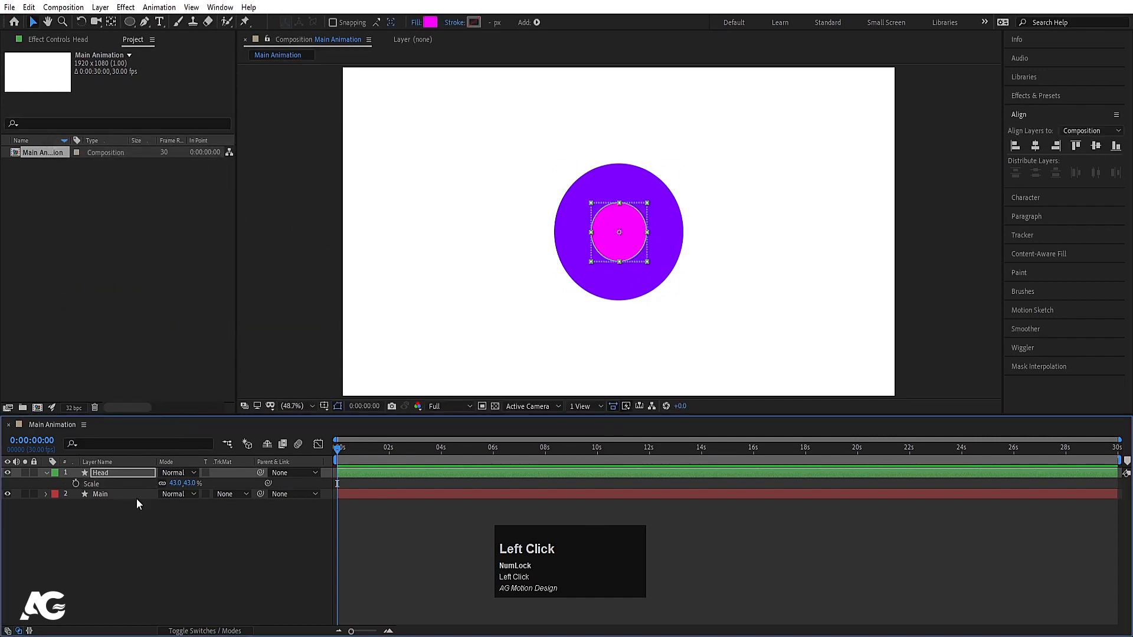
- Set the Head layer's scale to exactly 40%
click(174, 484)
text(40)
key(Return)
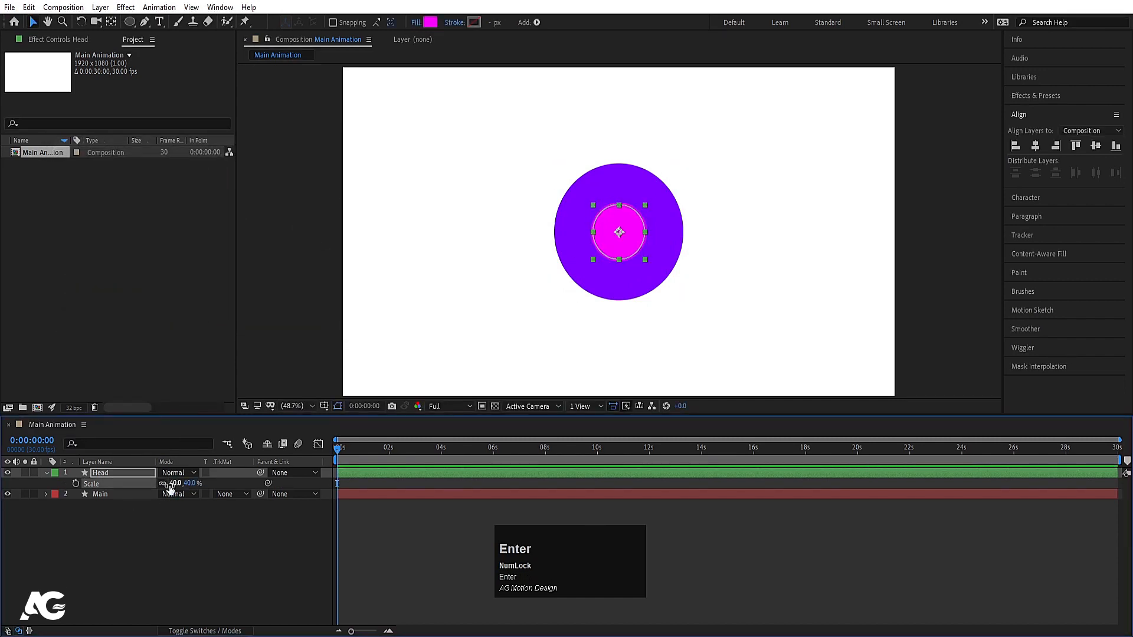
click(183, 550)
- Duplicate the Head layer and rename the copy as Extra
click(115, 473)
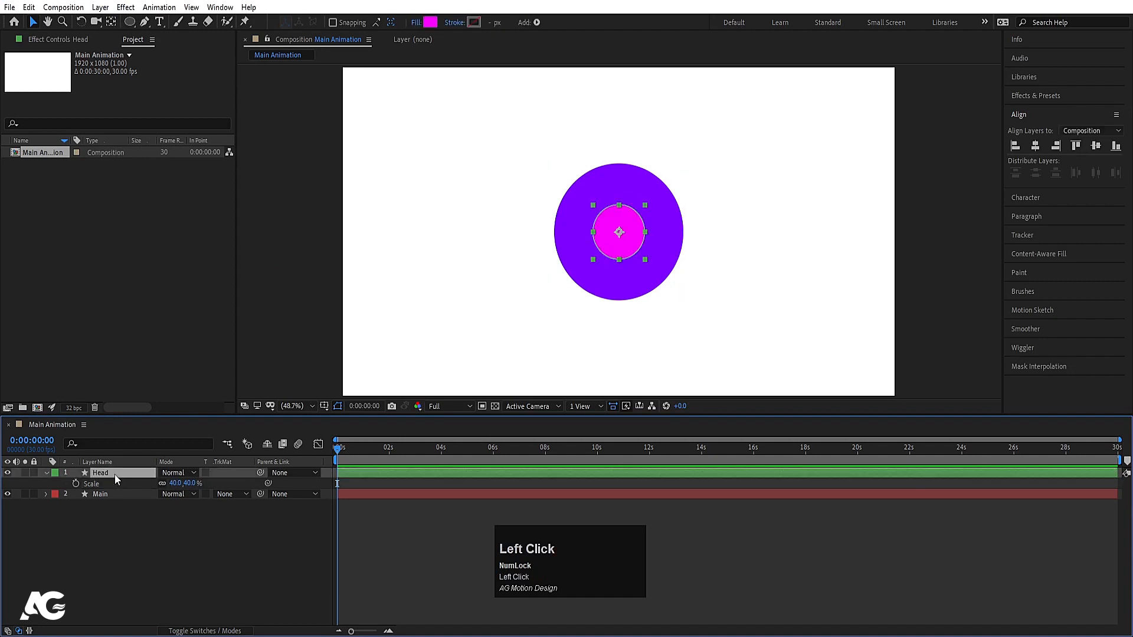
key(ctrl+d)
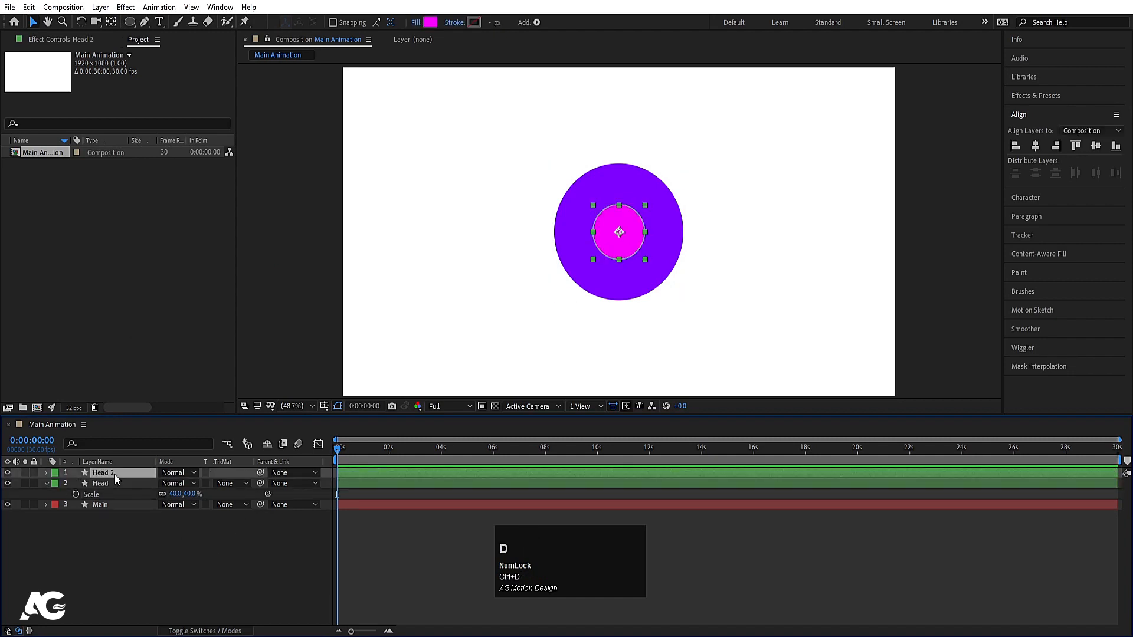
key(Return)
text(Extra)
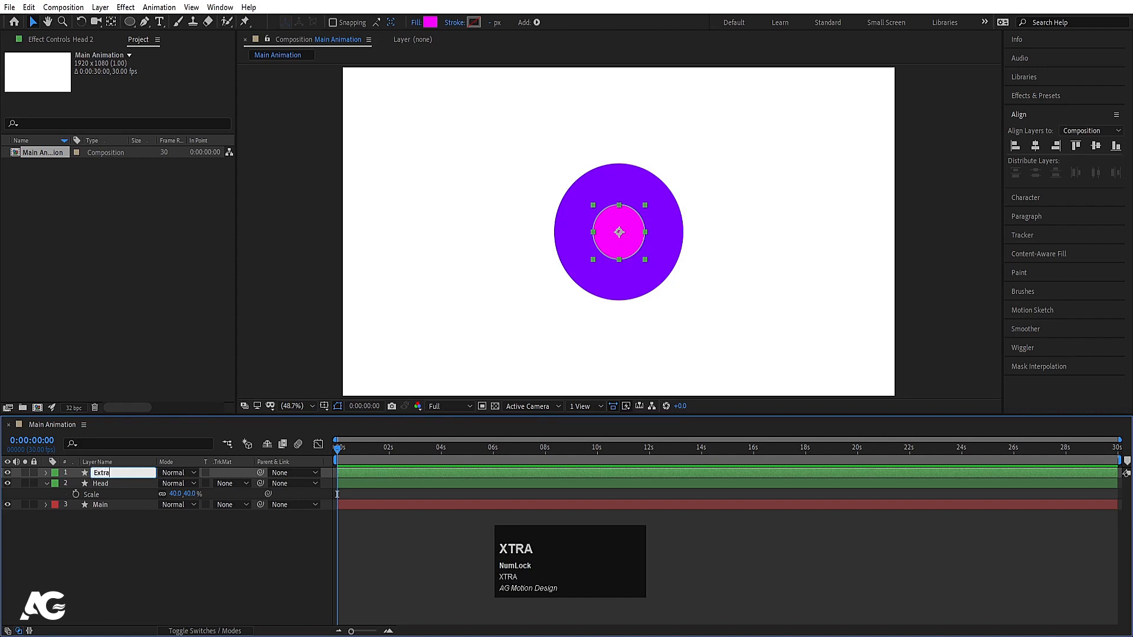
key(Return)
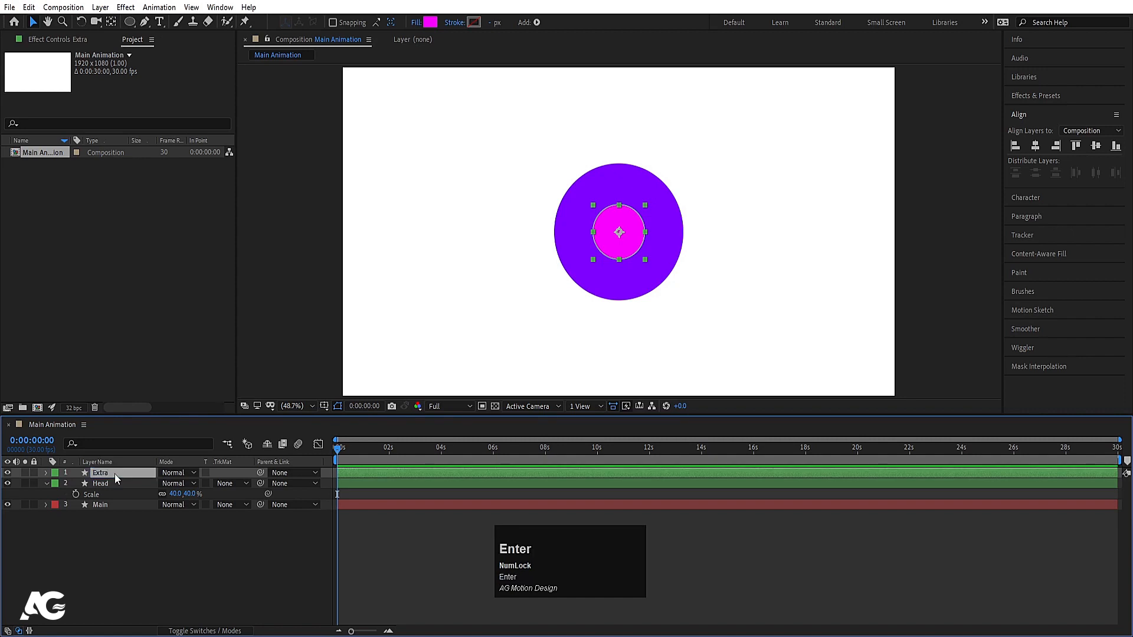
- Scale the Extra layer to 30% and reduce it further to 20%
key(s)
click(176, 483)
text(30)
key(Return)
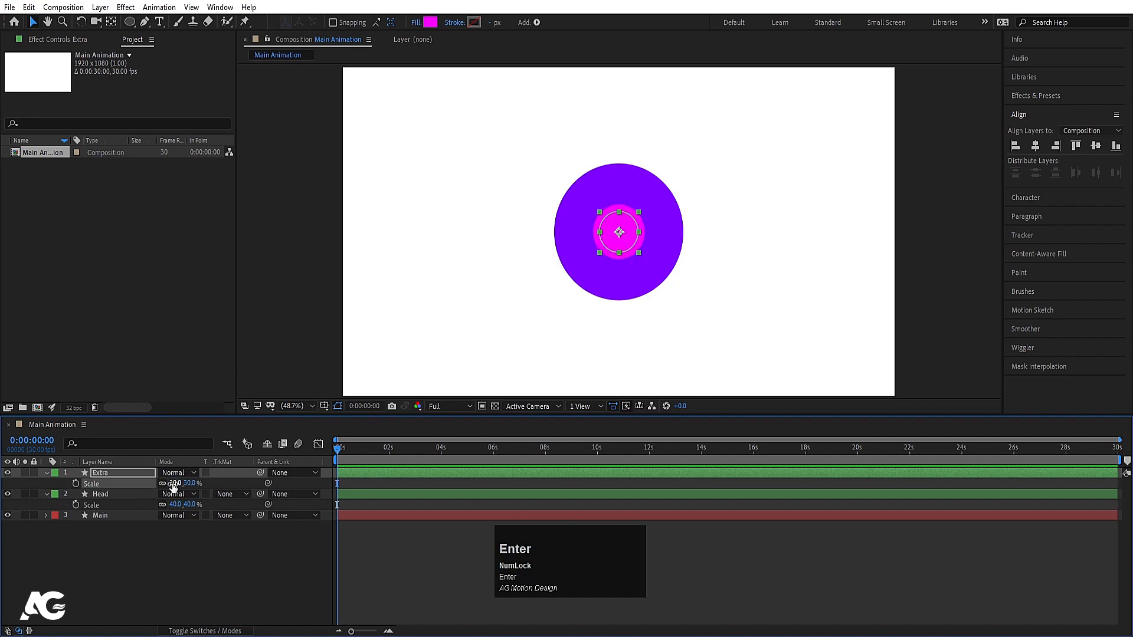
click(176, 484)
text(20)
key(Return)
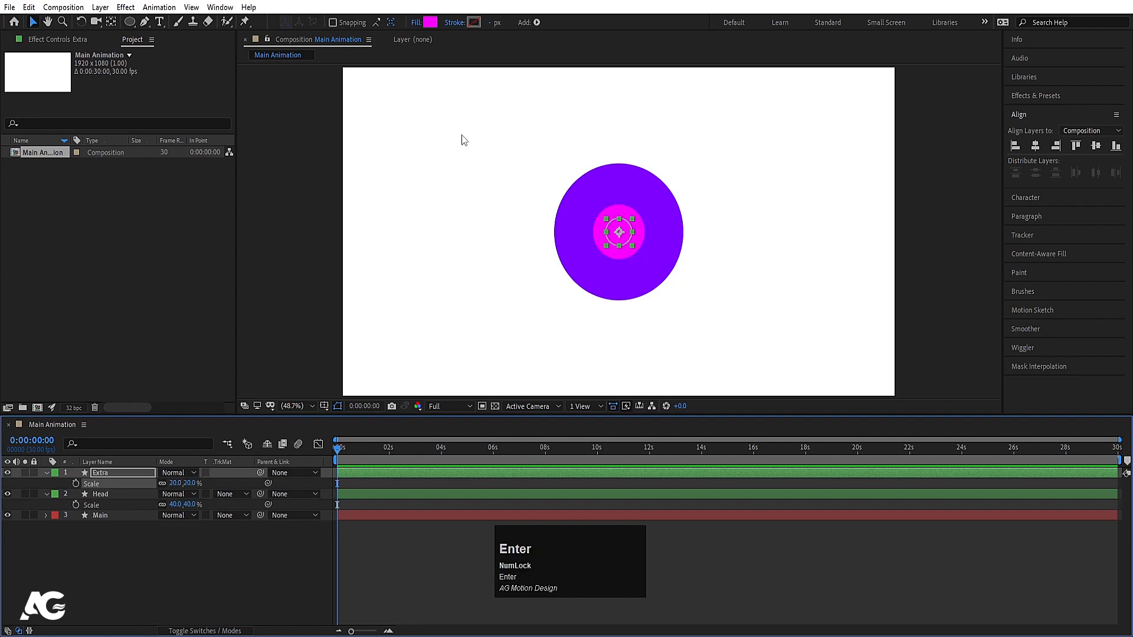
- Move the Extra circle straight down onto the purple circle's bottom edge and set its opacity to 40%
key(v)
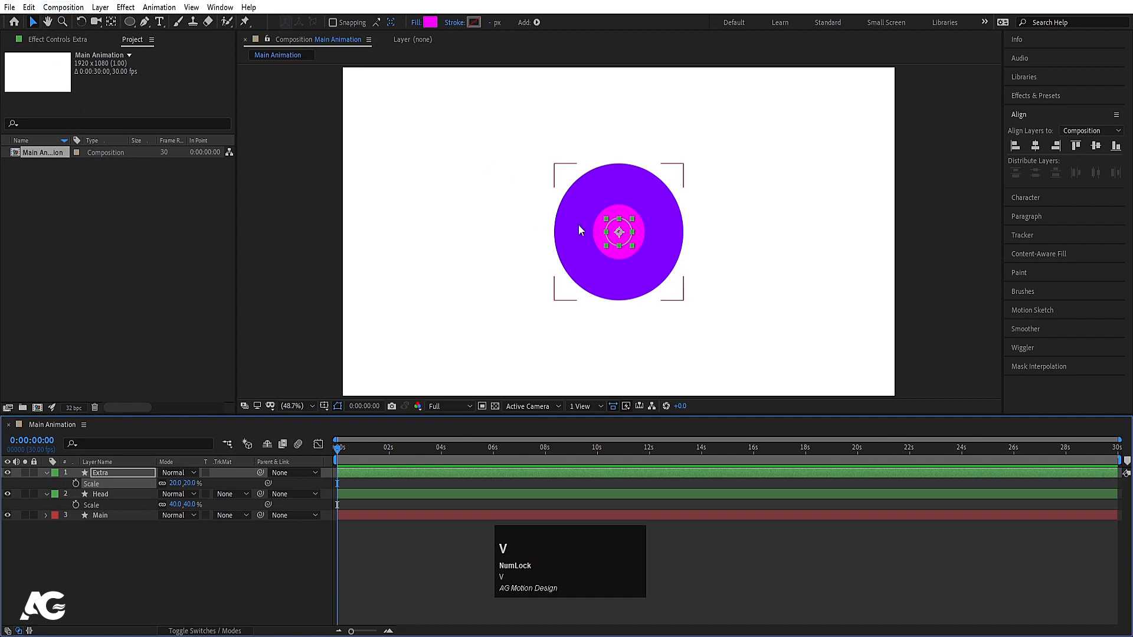
drag(628, 248, 632, 314)
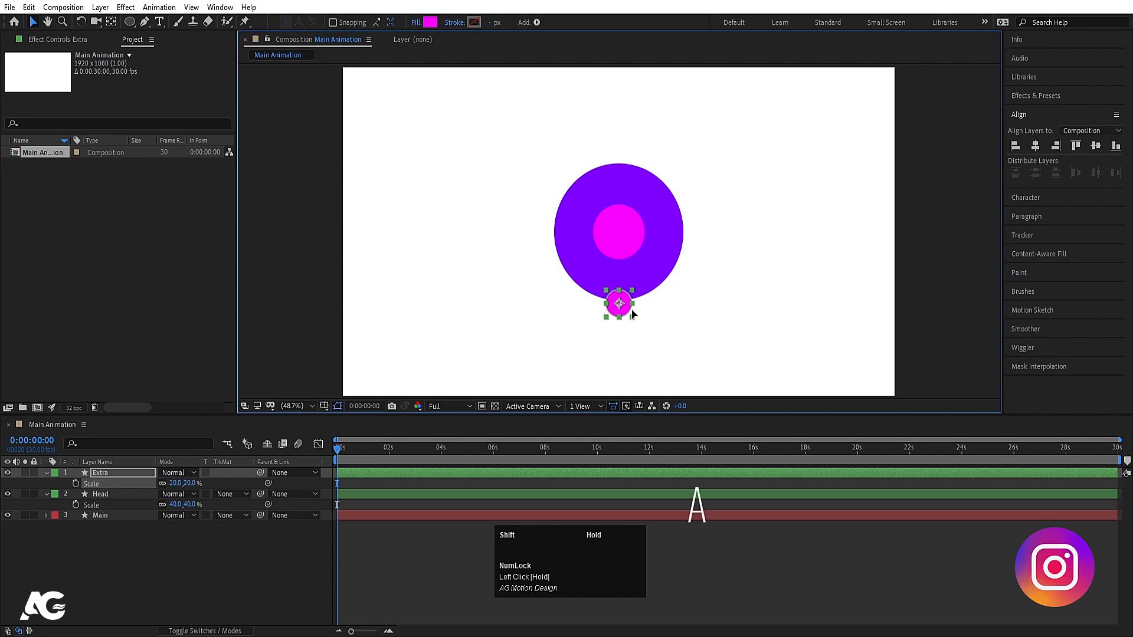
key(t)
click(168, 483)
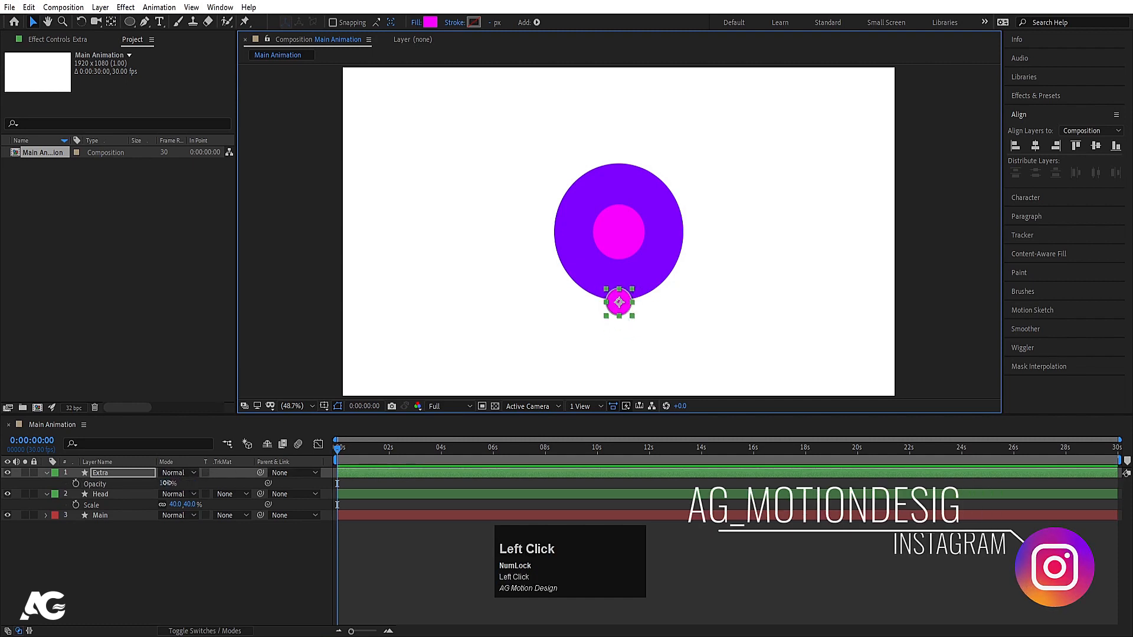
text(40)
key(Return)
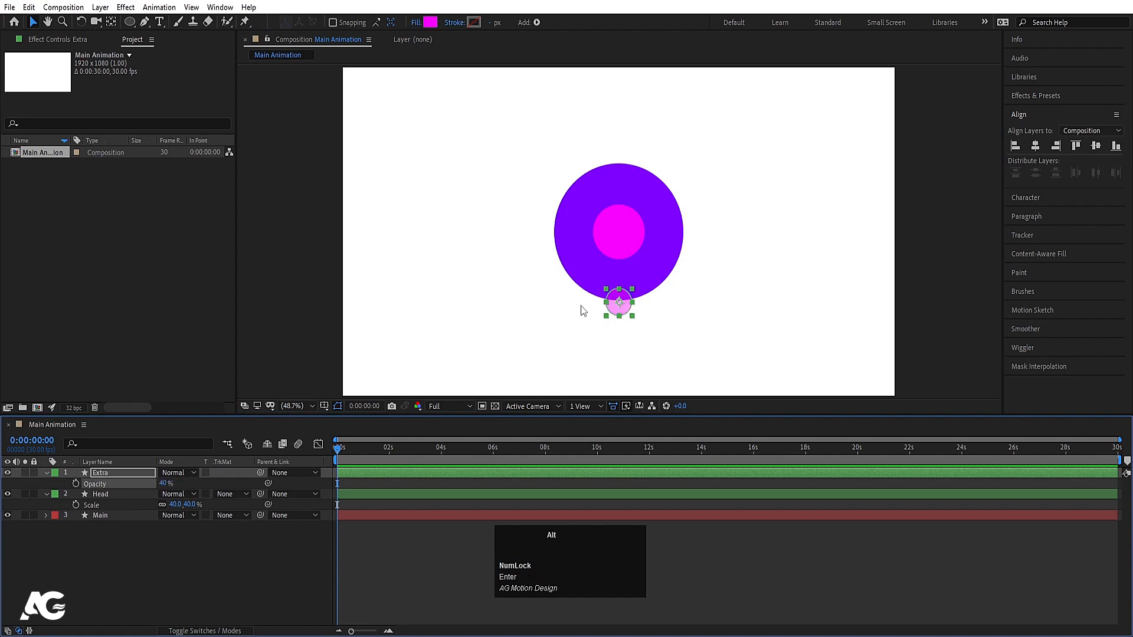
- Duplicate the Extra circle twice and place the copies on the purple circle's lower-left and lower-right edge, flanking the middle one
scroll(588, 301, up, 4)
click(705, 349)
drag(704, 344, 876, 274)
key(ctrl+d)
key(ctrl+d)
drag(525, 279, 535, 295)
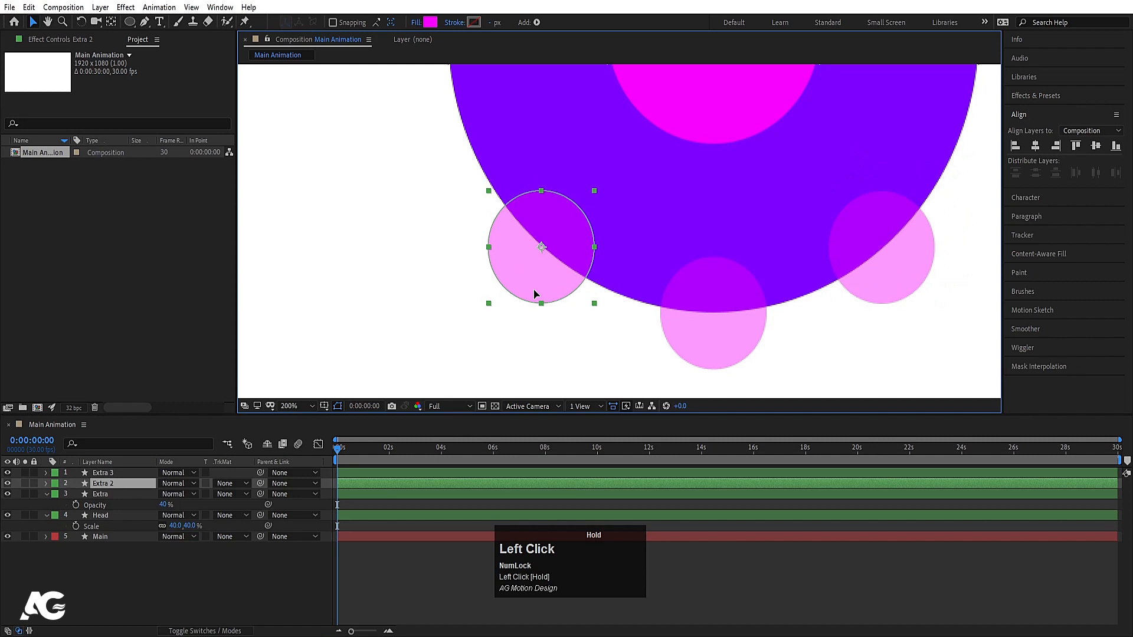
drag(535, 295, 535, 294)
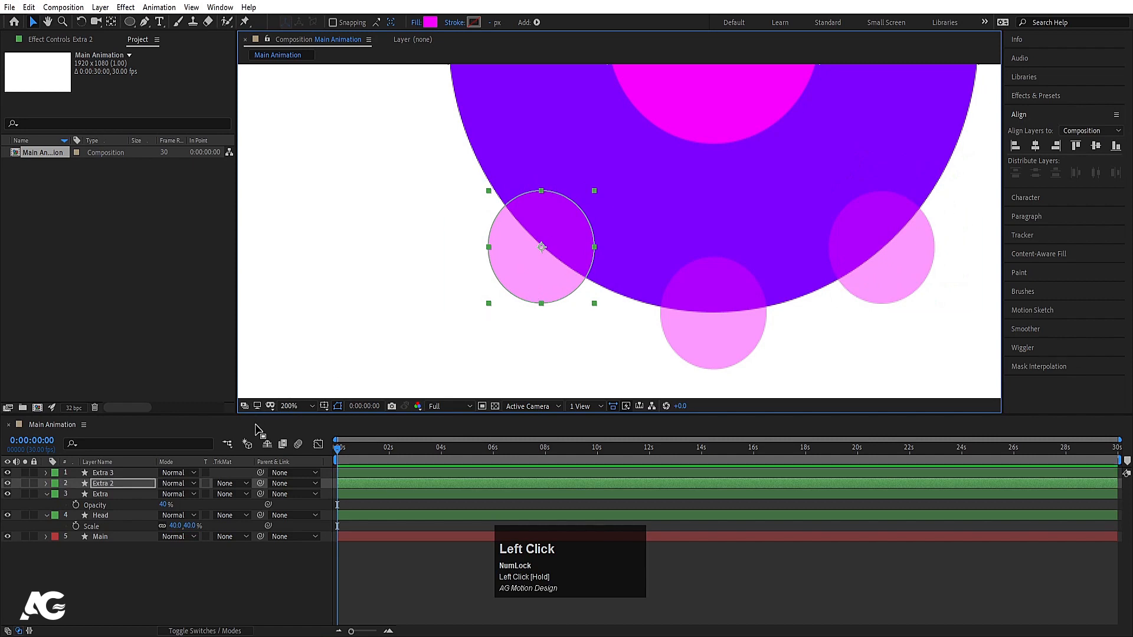
- Lower all three Extra circles together below the purple circle, bringing the middle one to Y 831.5
click(130, 494)
shift+click(122, 478)
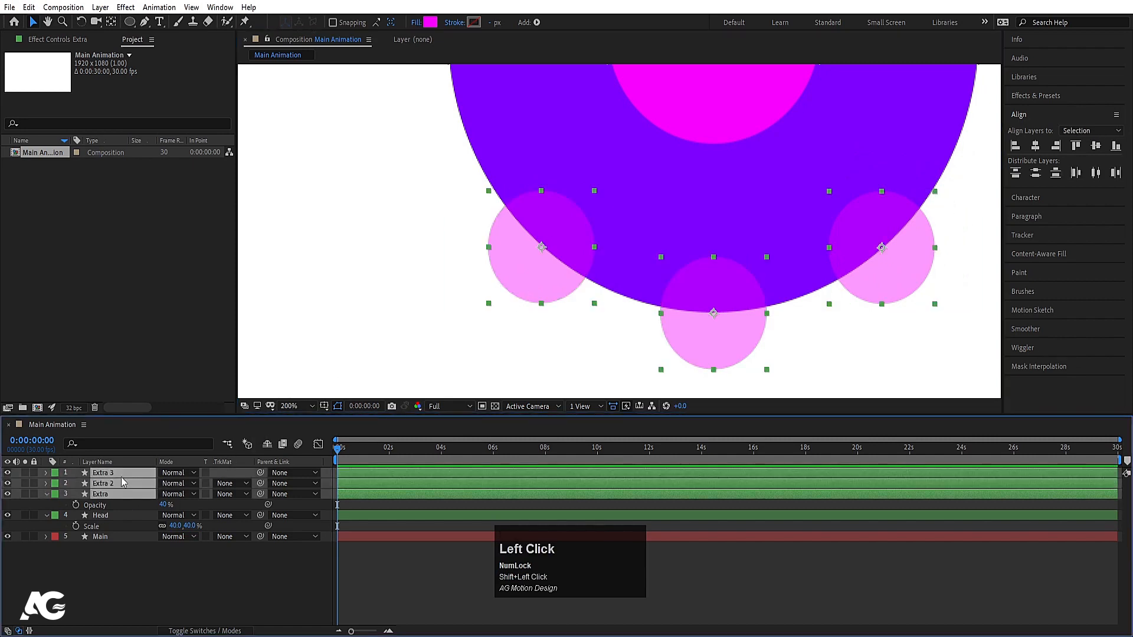
key(p)
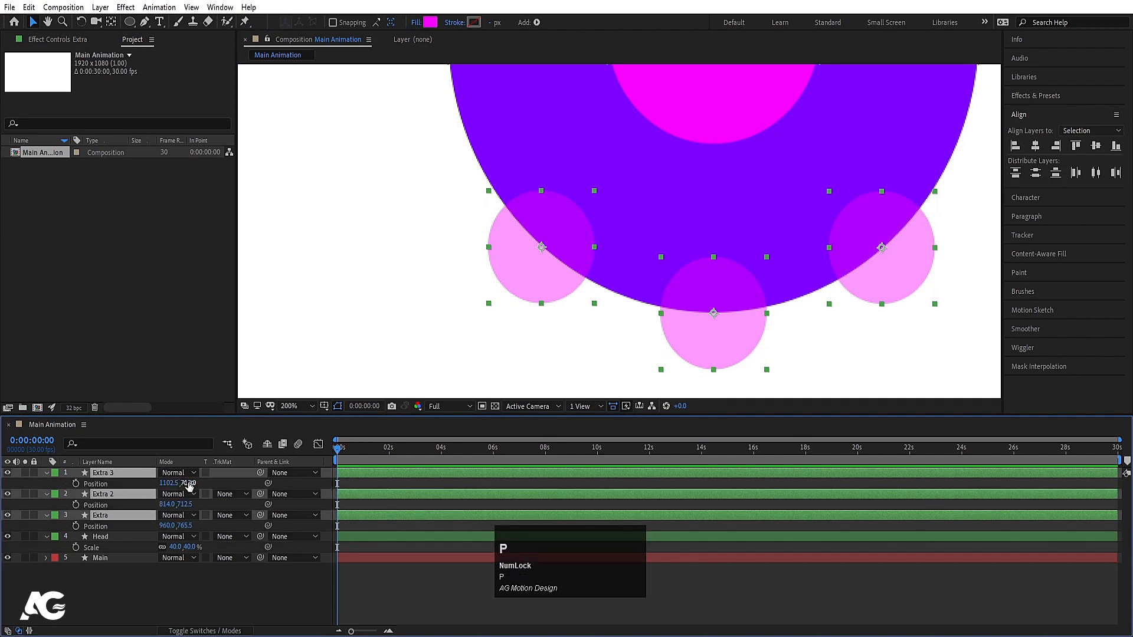
drag(189, 484, 220, 493)
- Nudge the two outer circles straight down, Extra 3 to Y 786 and Extra 2 to Y 788.5
scroll(619, 232, down, 2)
click(744, 324)
click(760, 305)
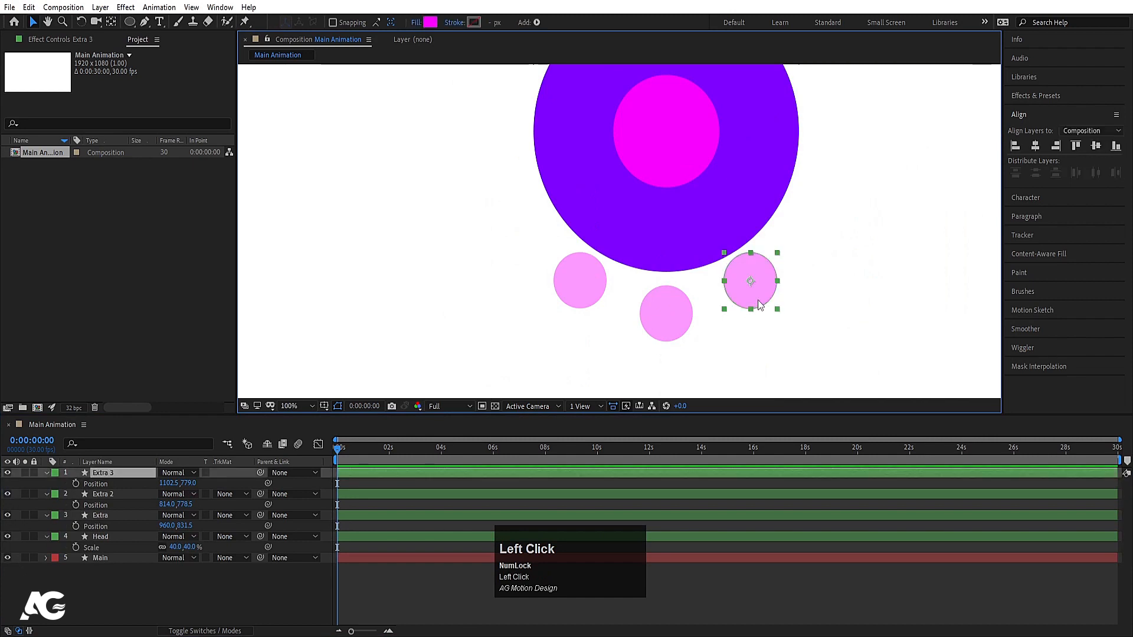
drag(759, 305, 760, 309)
click(600, 293)
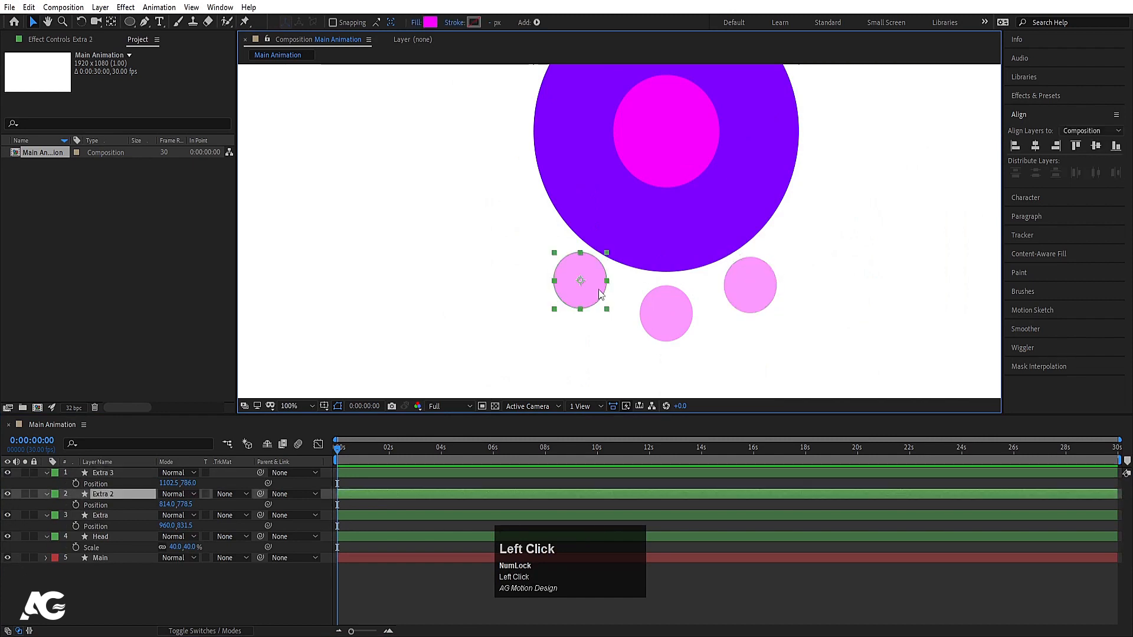
drag(599, 290, 599, 295)
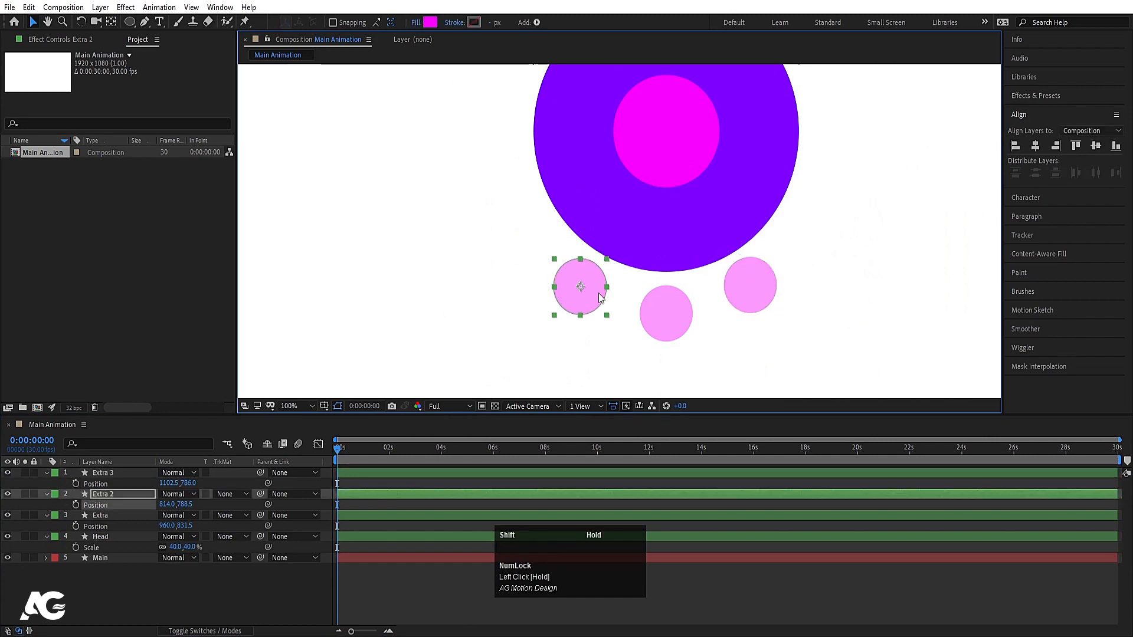
- Set the opacity of all three Extra layers to 100% and collapse the layer properties
click(104, 516)
shift+click(108, 473)
key(t)
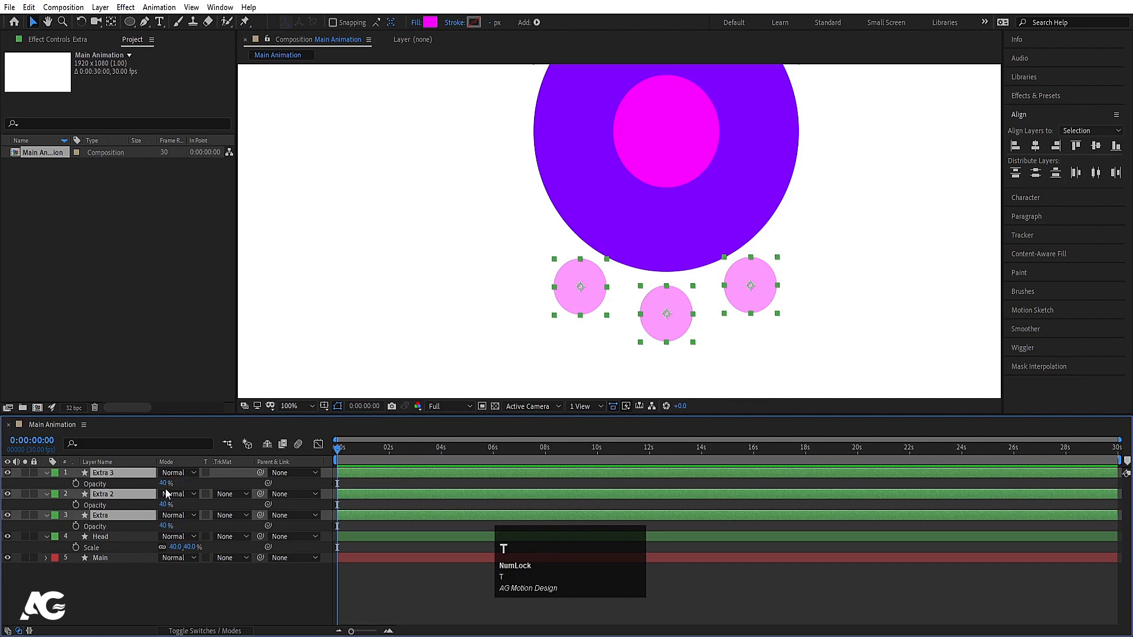
drag(166, 484, 501, 482)
click(303, 406)
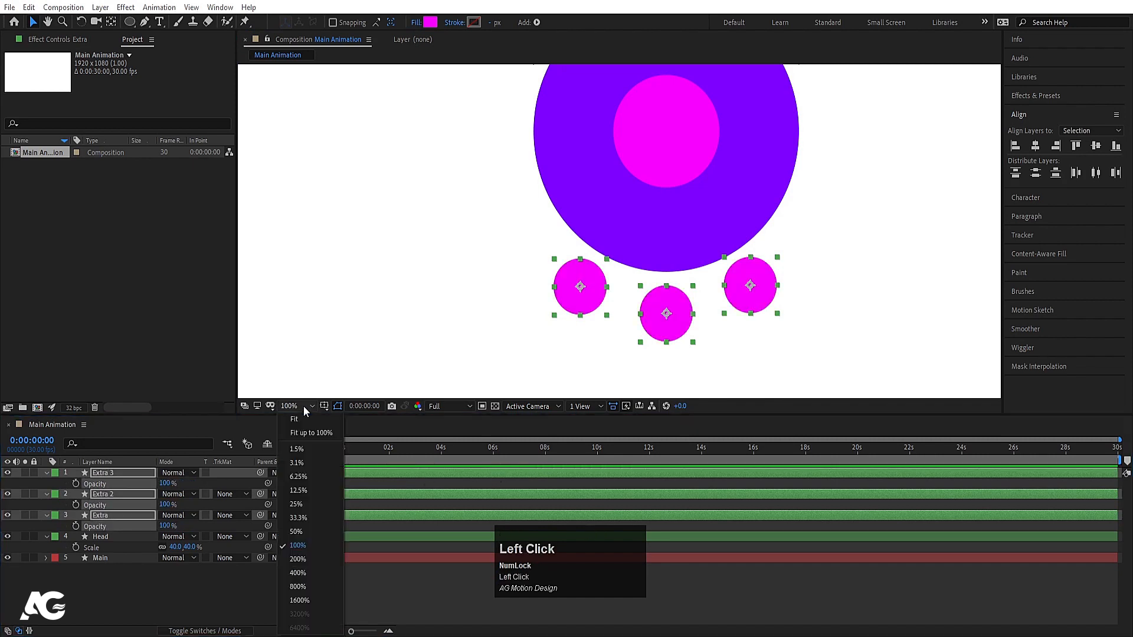
click(300, 426)
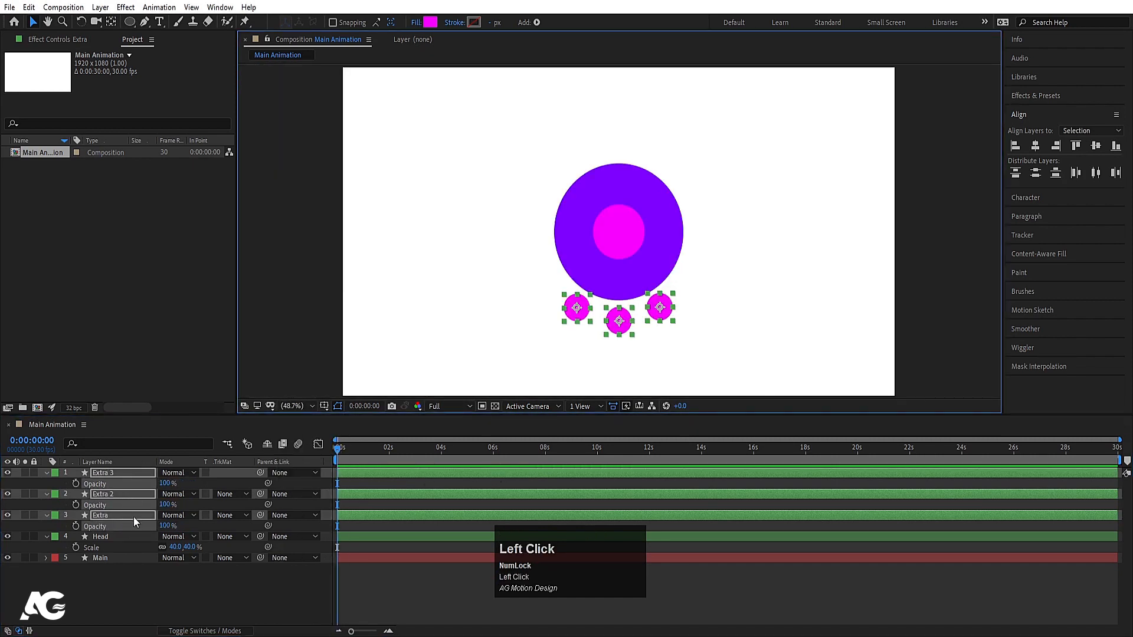
click(158, 599)
key(u)
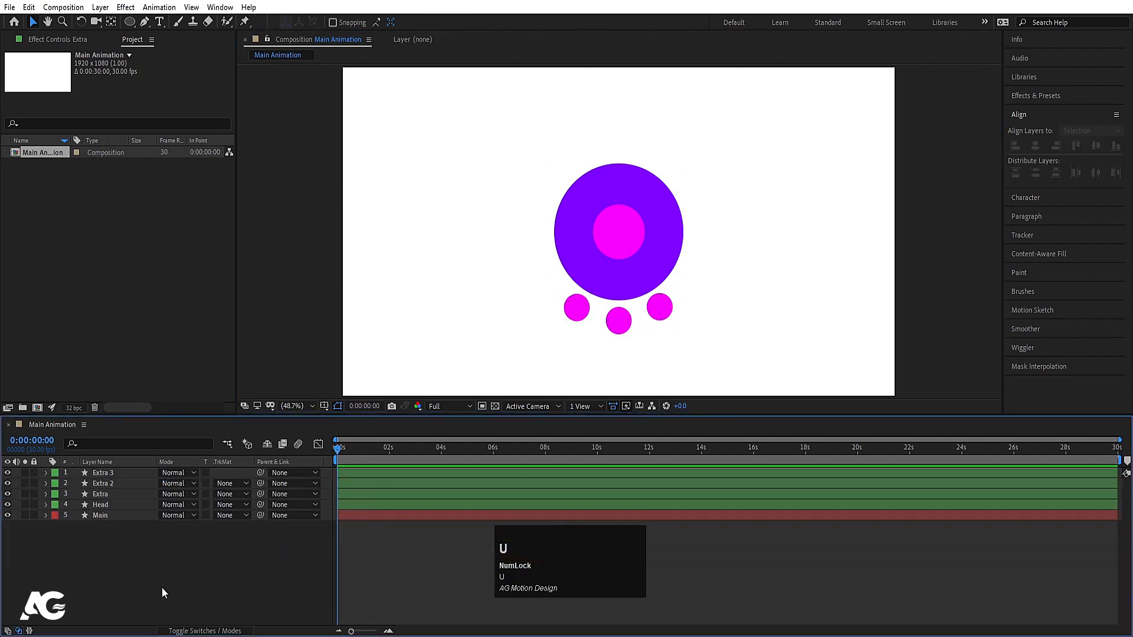
- Draw a new white-filled ellipse, slightly smaller than the purple circle, covering its lower half and most of the small circles
click(159, 579)
click(129, 22)
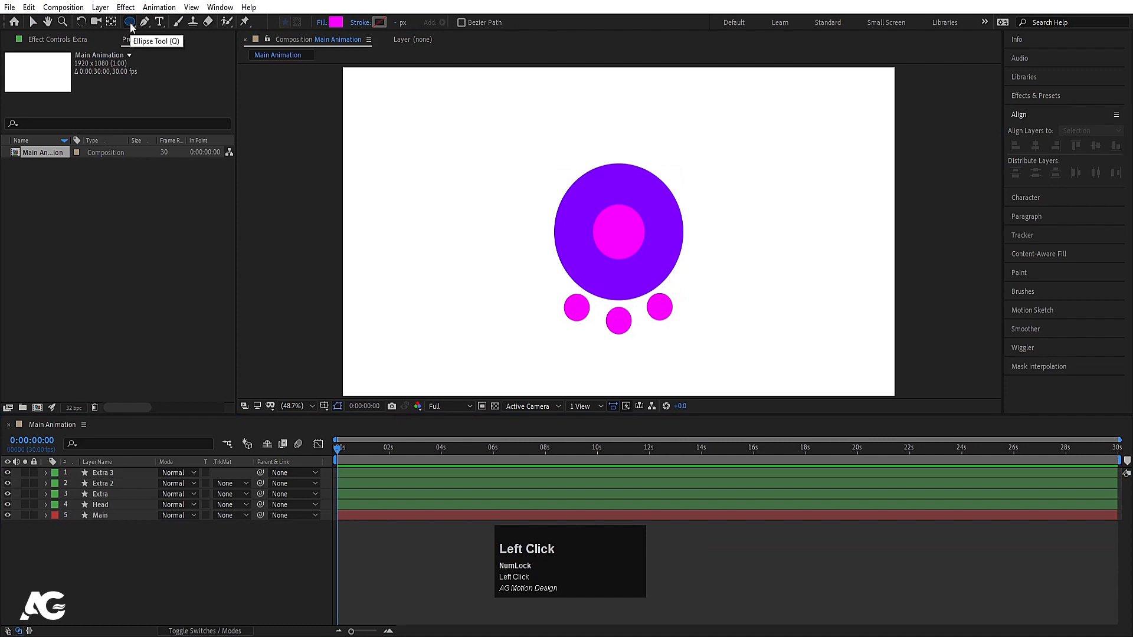
click(336, 22)
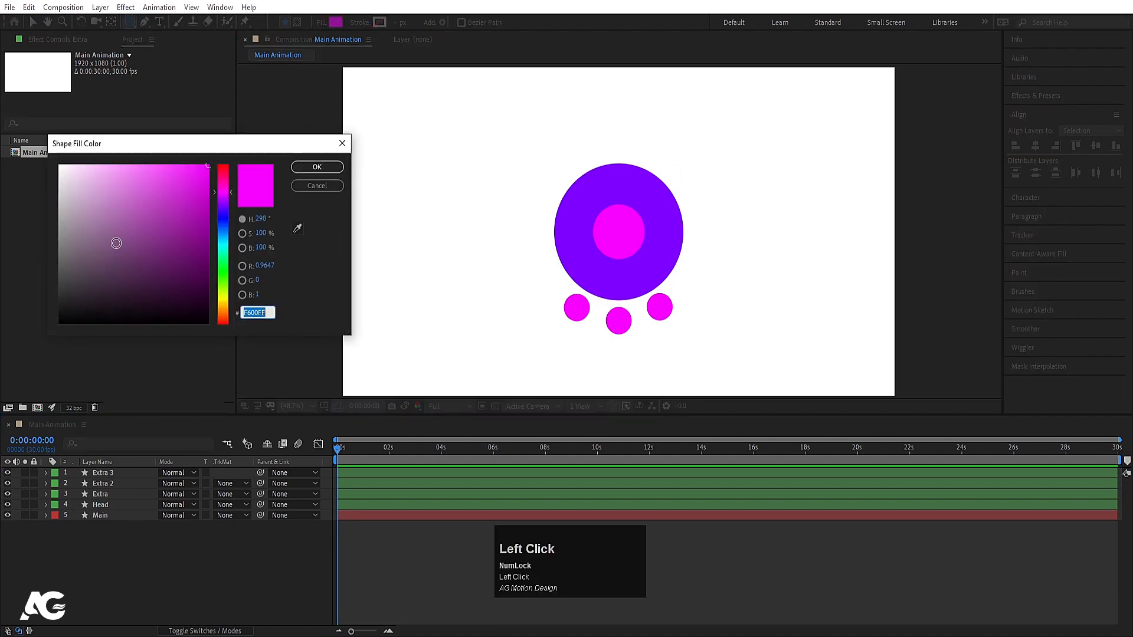
drag(115, 244, 13, 101)
click(317, 167)
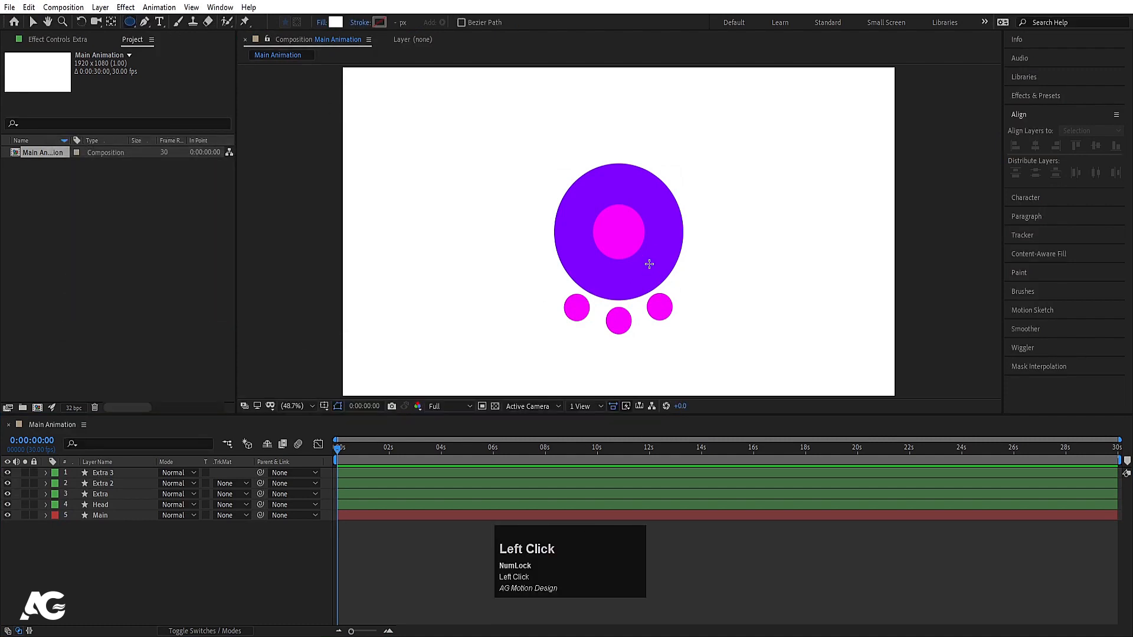
mouse_move(549, 232)
mouse_down()
mouse_move(664, 353)
mouse_move(683, 316)
mouse_move(661, 303)
mouse_up()
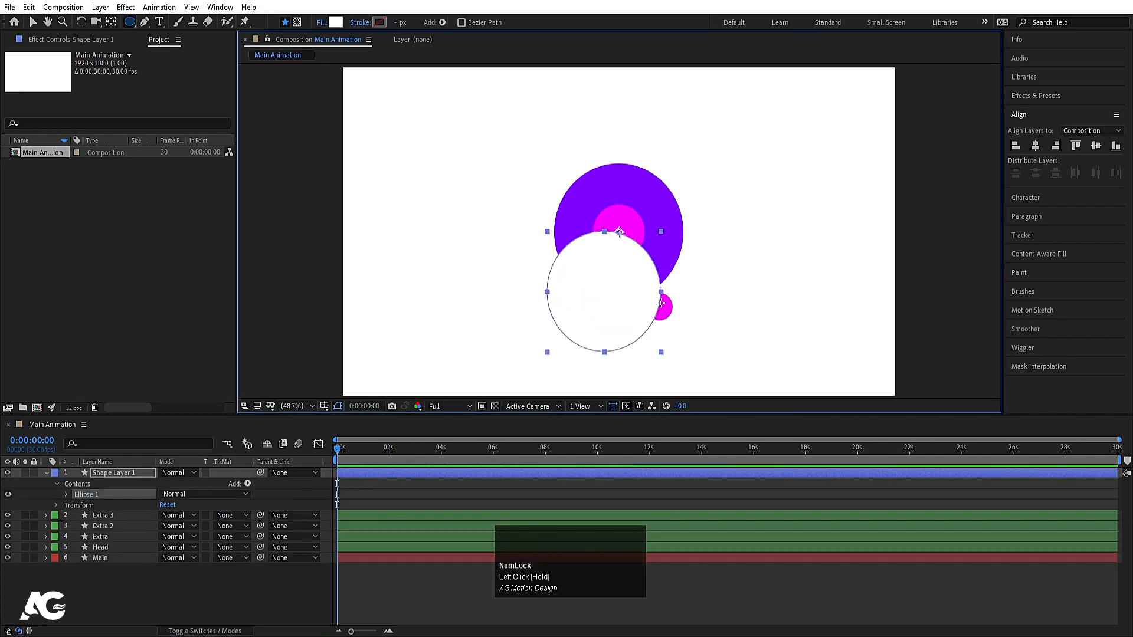
- Center the white circle's anchor point and align it horizontally in the composition, raising it slightly
key(ctrl+alt+Home)
click(1036, 146)
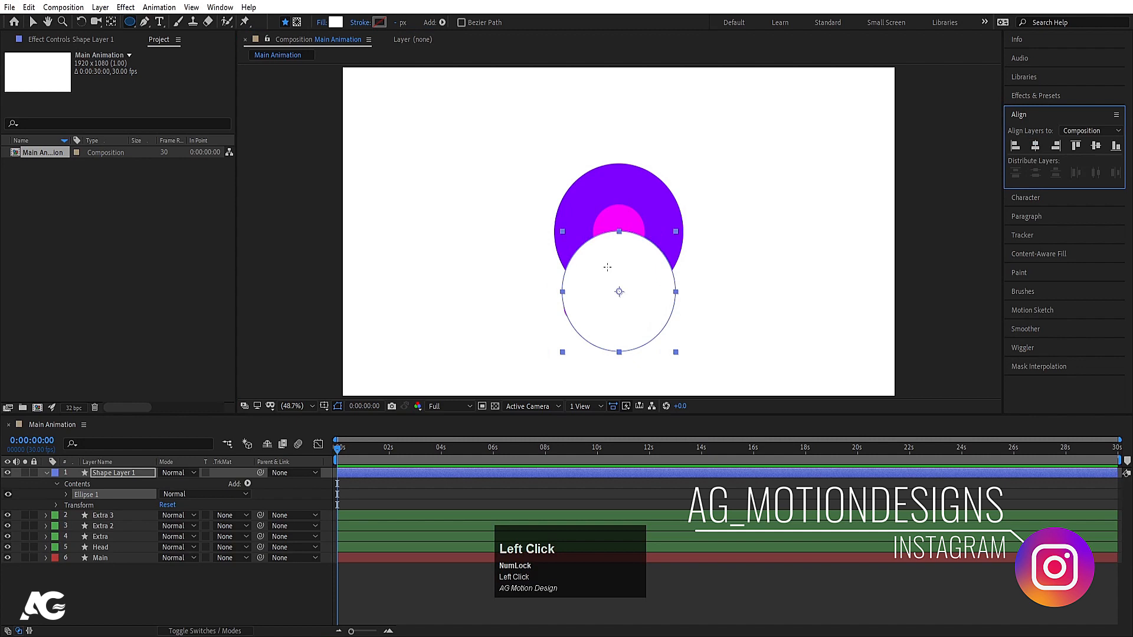
key(v)
drag(640, 291, 635, 288)
- Try the Pink, Brown, Cyan and Sandstone label colors on the white circle's layer and return it to Blue
click(90, 477)
click(56, 474)
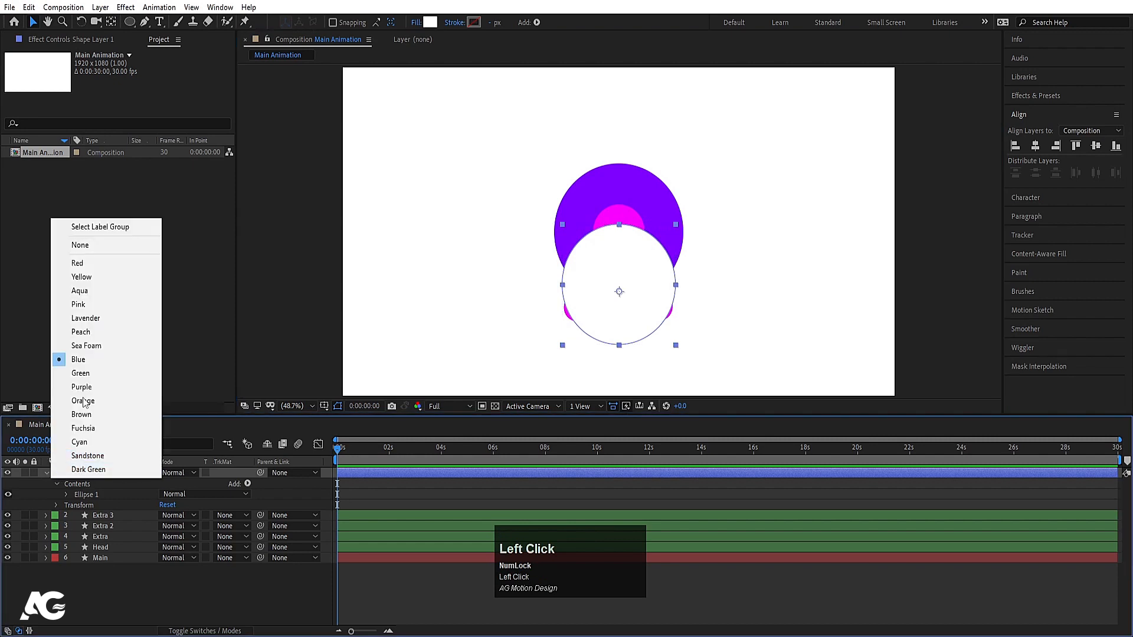
click(92, 307)
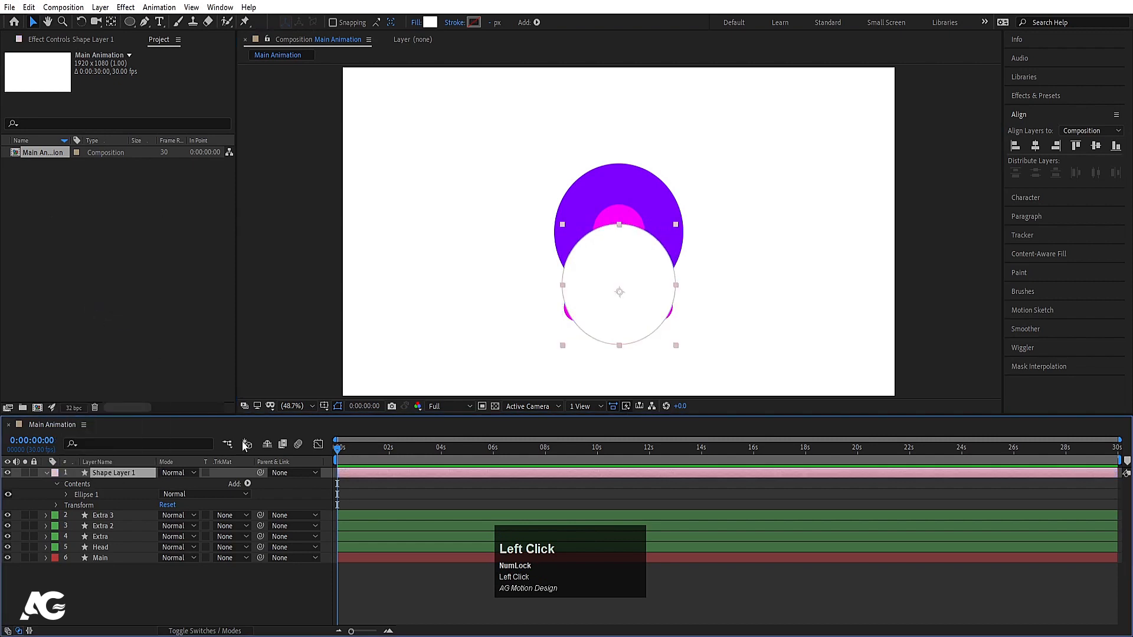
click(55, 473)
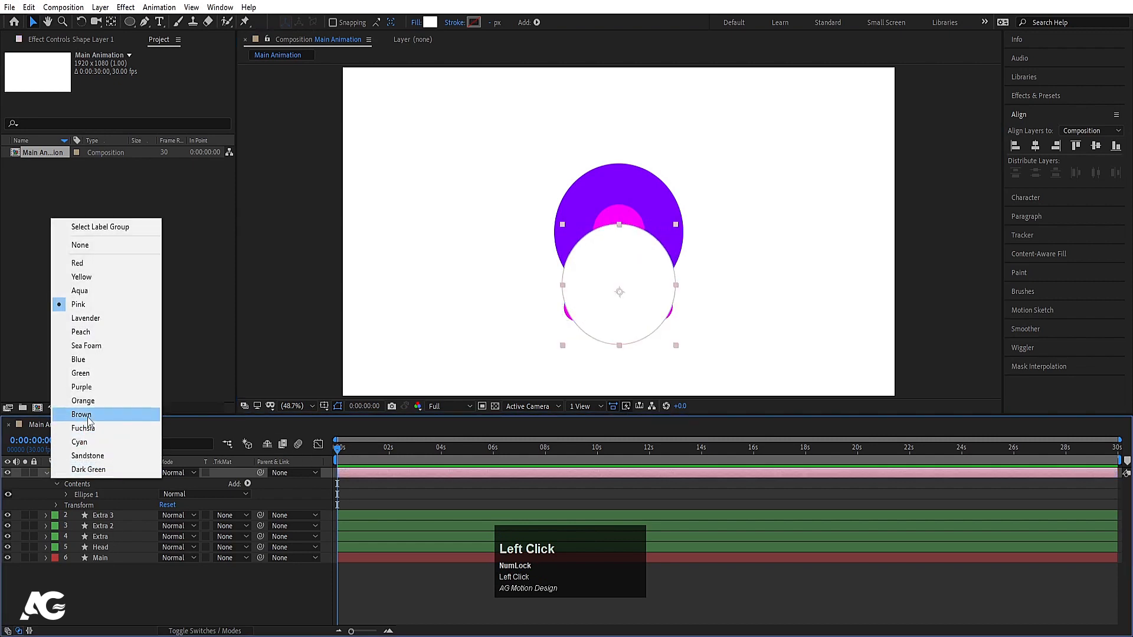
click(83, 415)
click(55, 476)
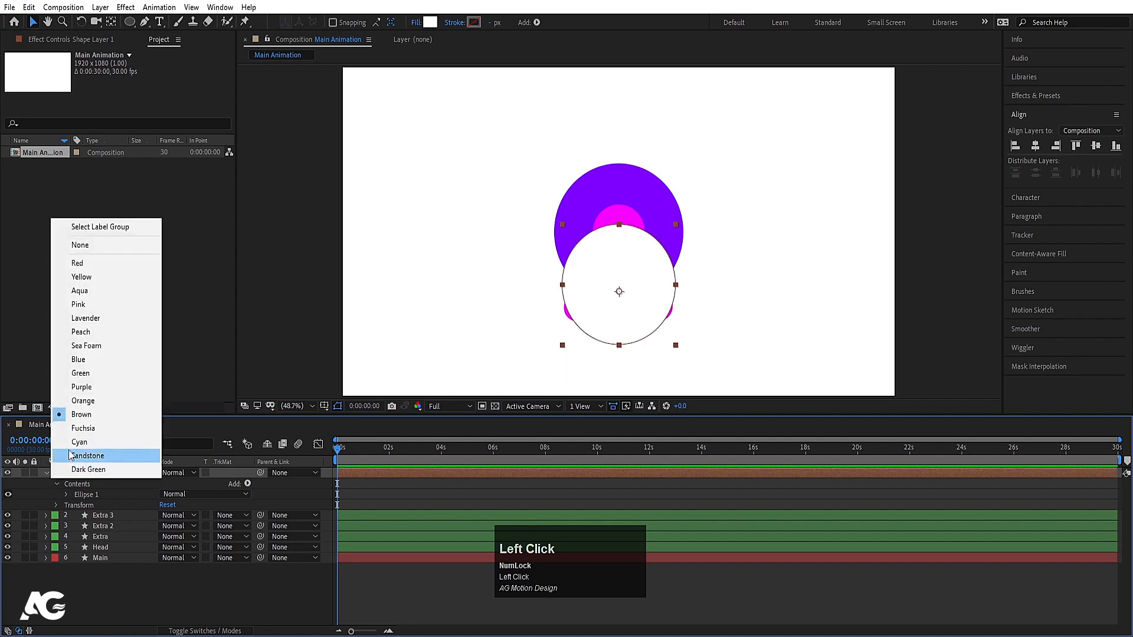
click(79, 442)
click(56, 473)
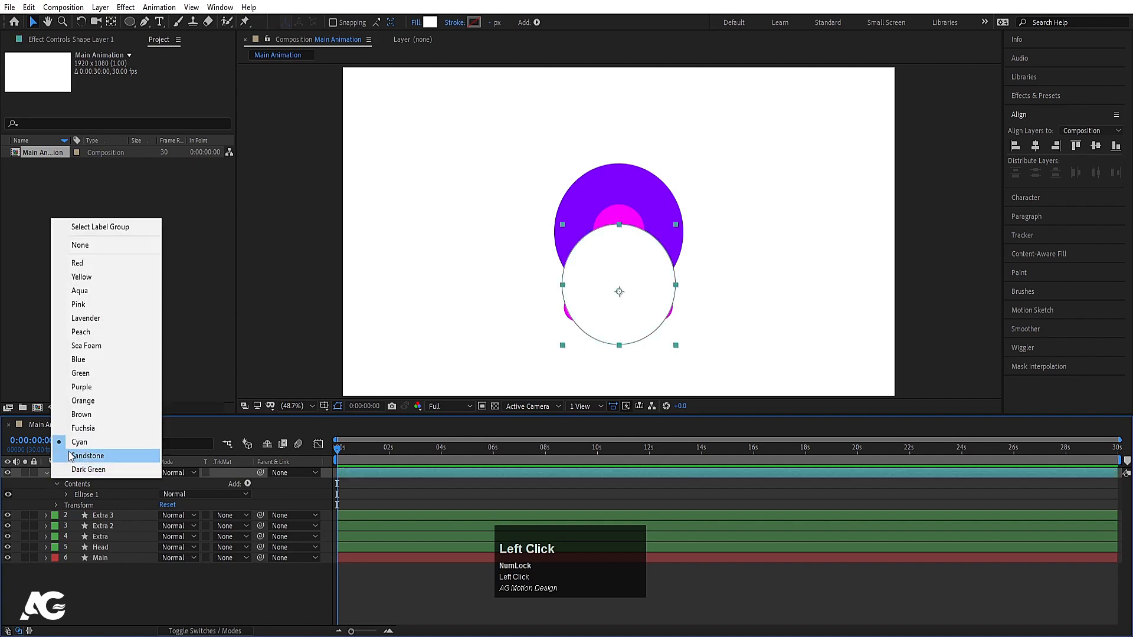
click(69, 456)
click(54, 474)
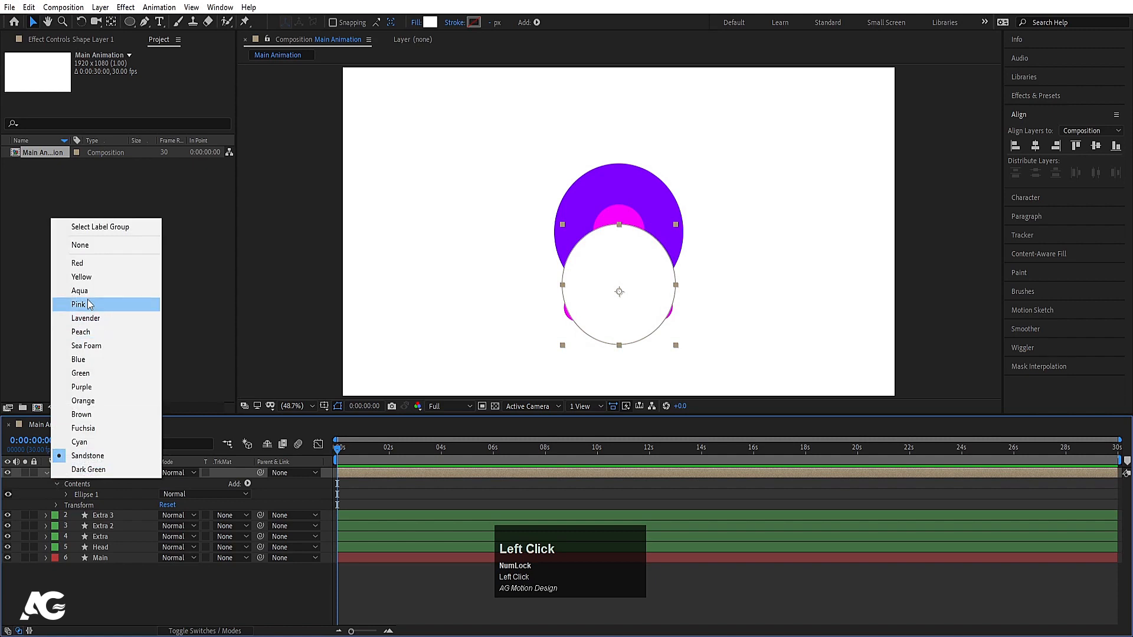
click(83, 360)
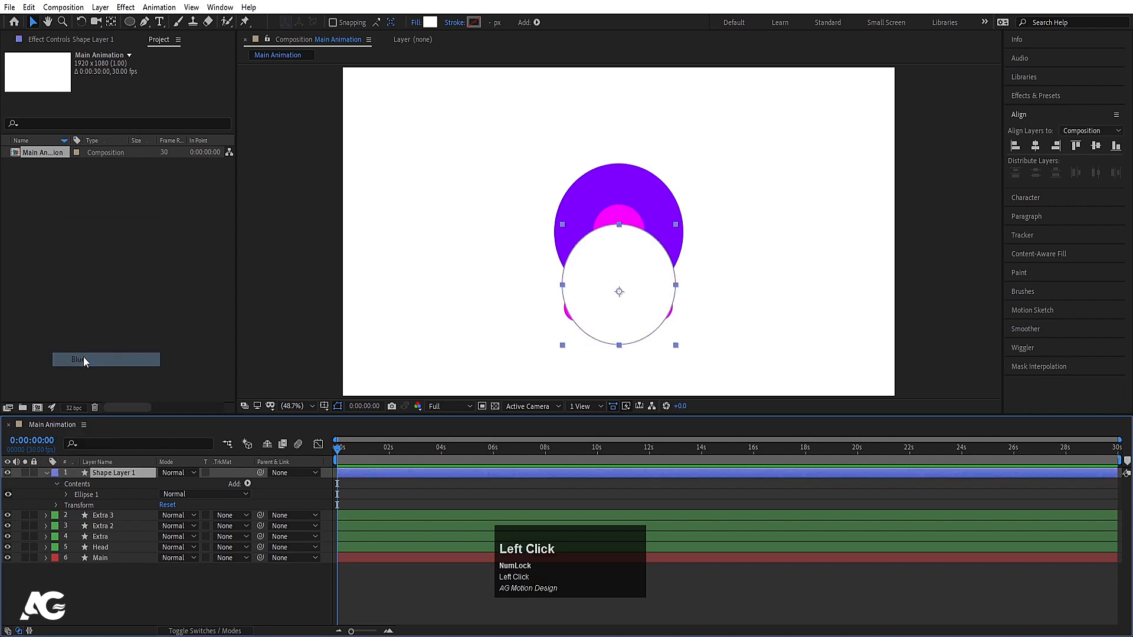
- Rename the white circle's layer as chest and recenter its anchor point on the shape
click(377, 494)
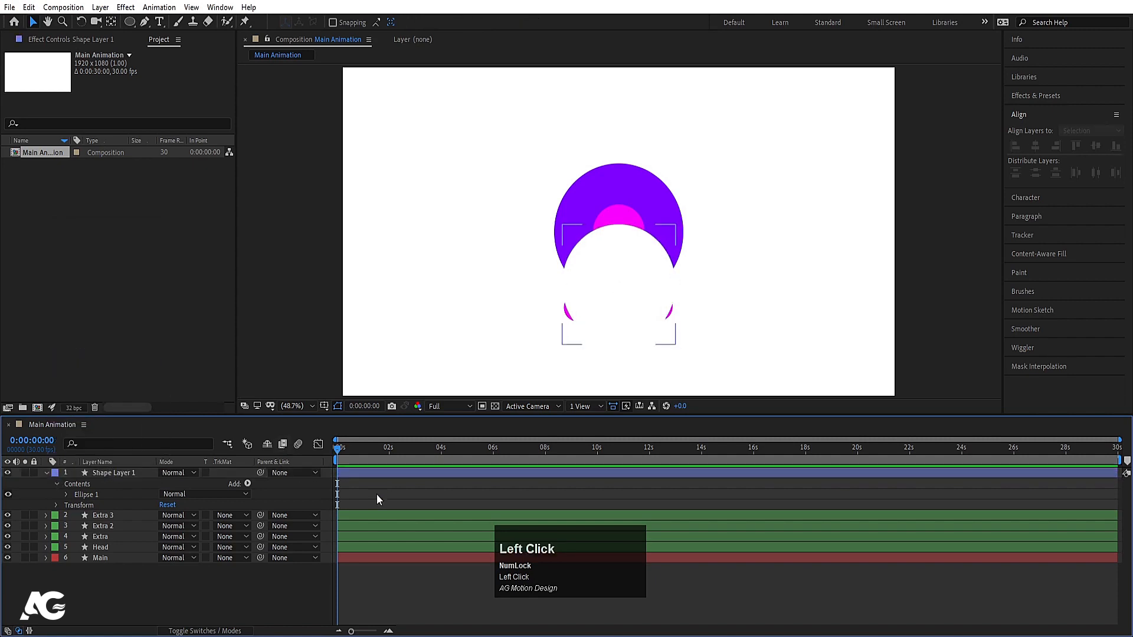
key(u)
click(115, 475)
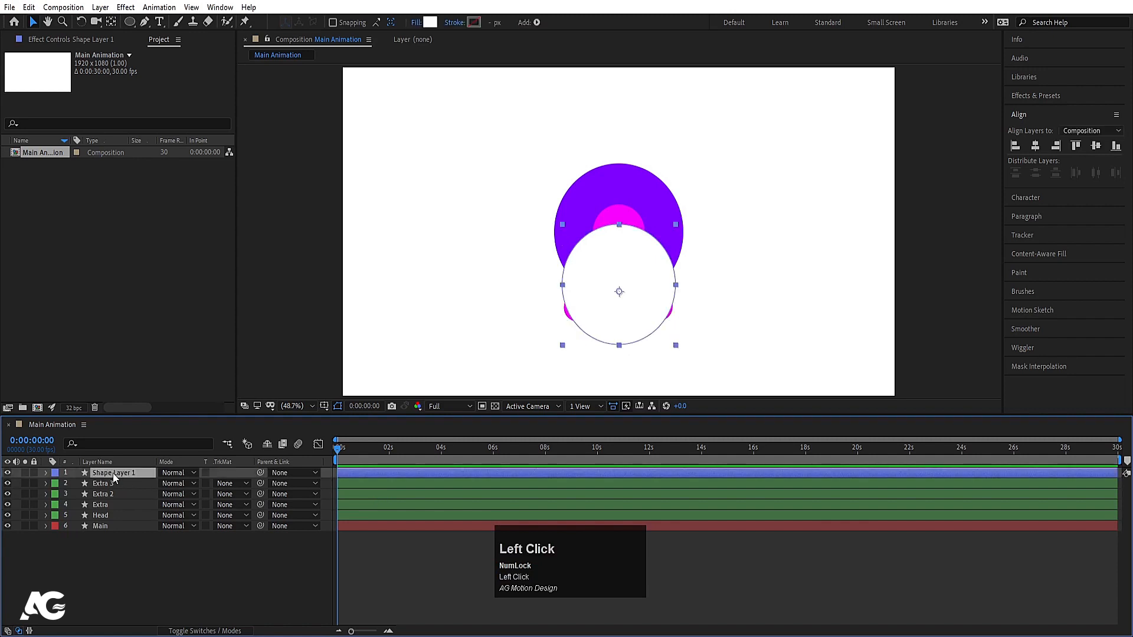
key(Return)
text(chest)
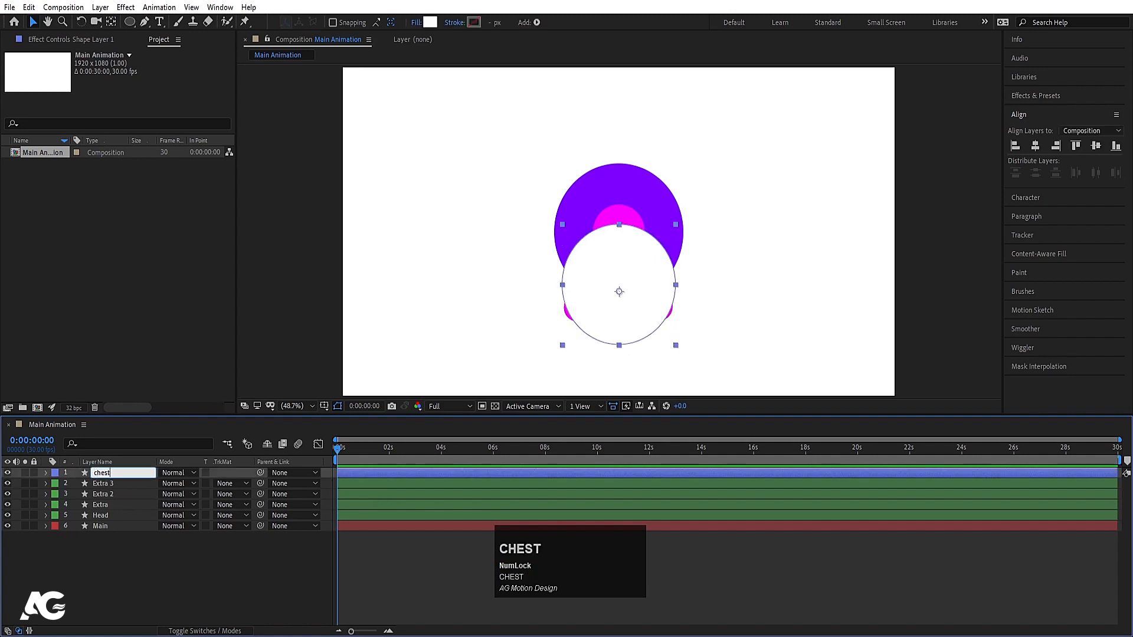
key(Return)
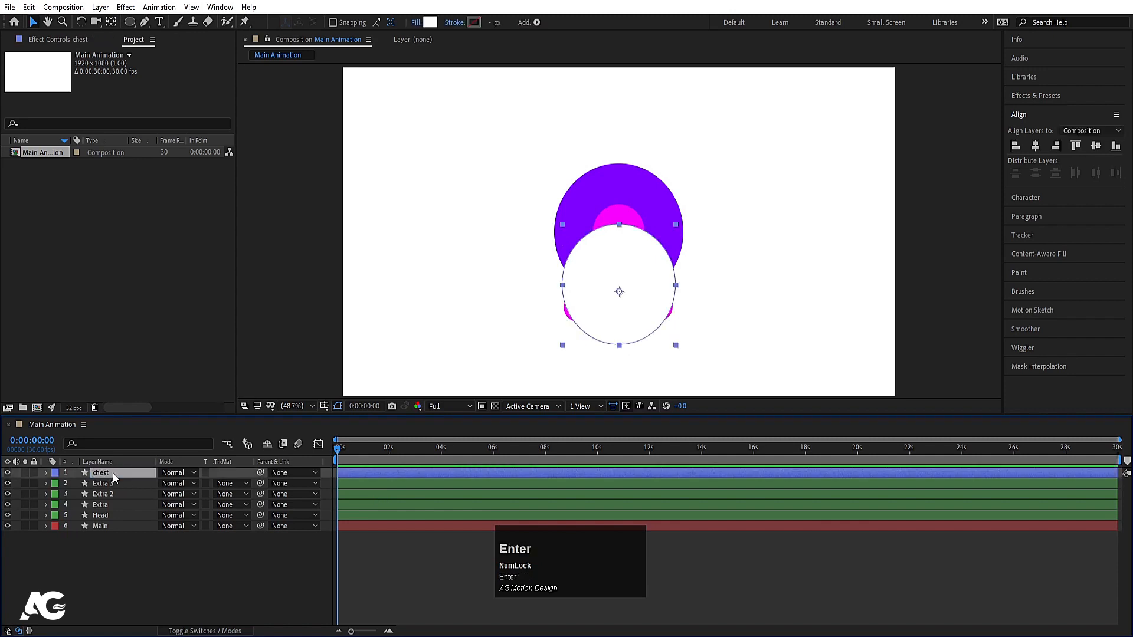
key(ctrl+alt+Home)
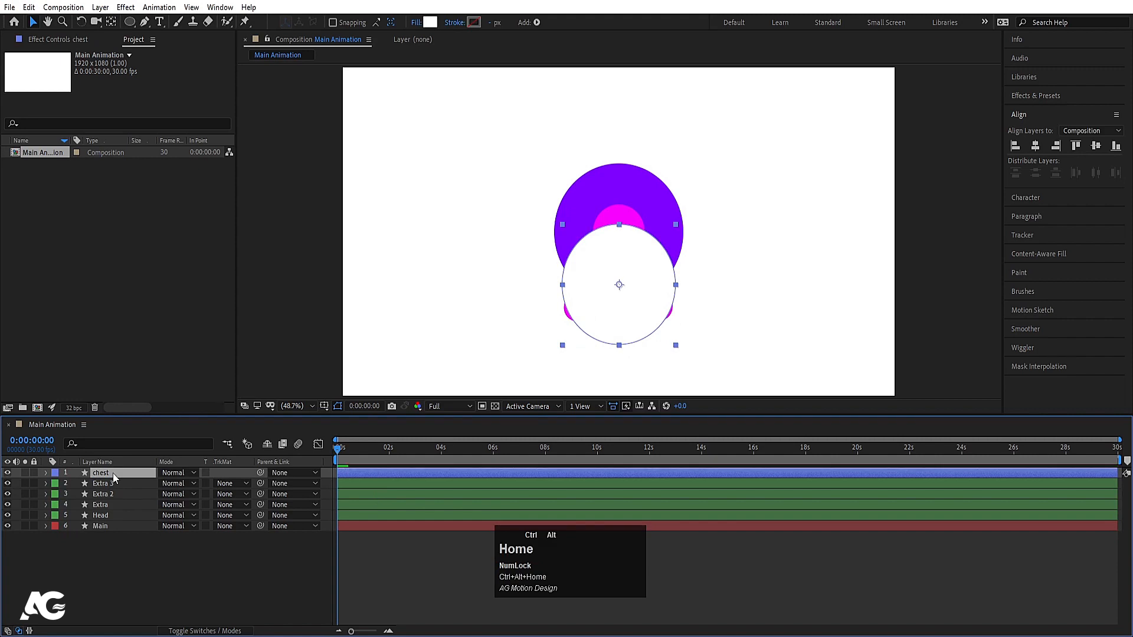
- Duplicate the Main layer and rename the copy as mask
click(114, 543)
click(108, 527)
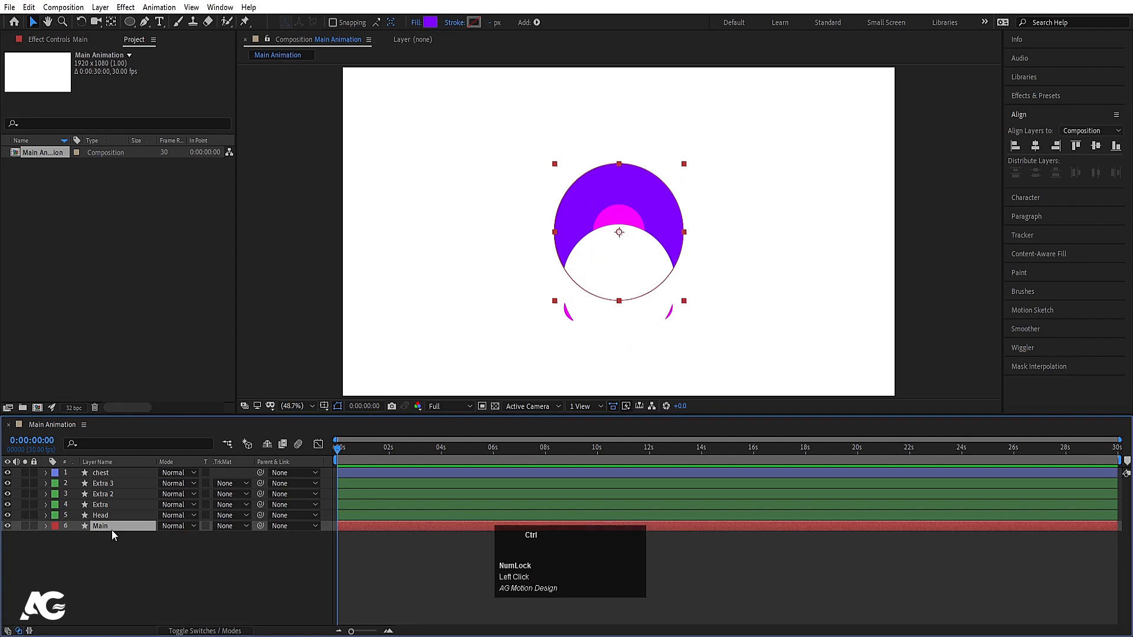
key(ctrl+d)
key(Return)
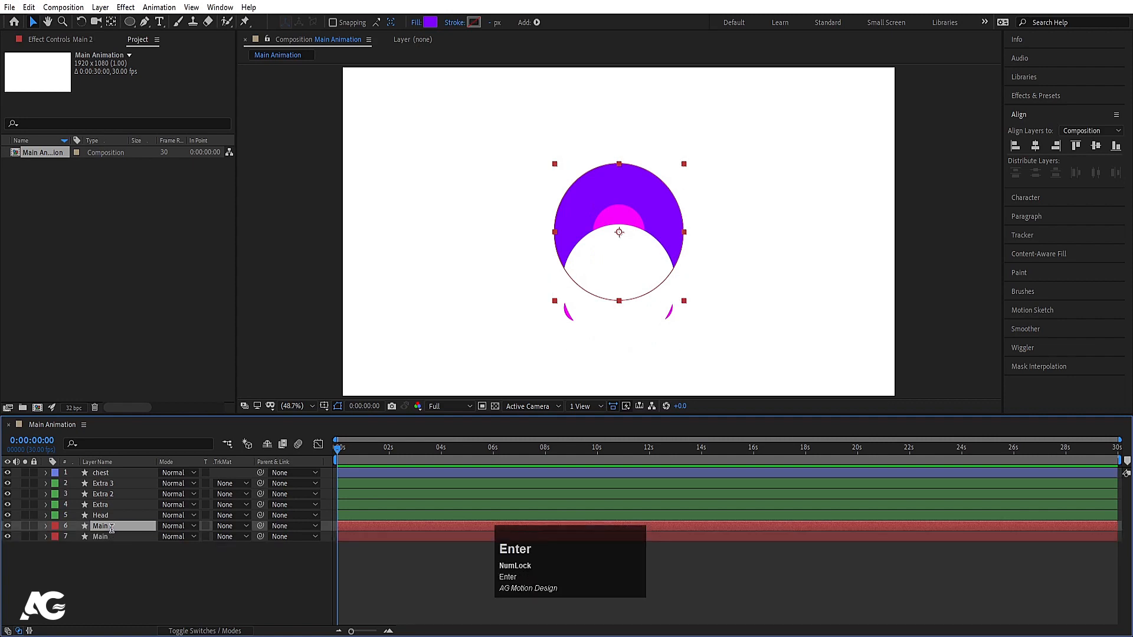
text(ma)
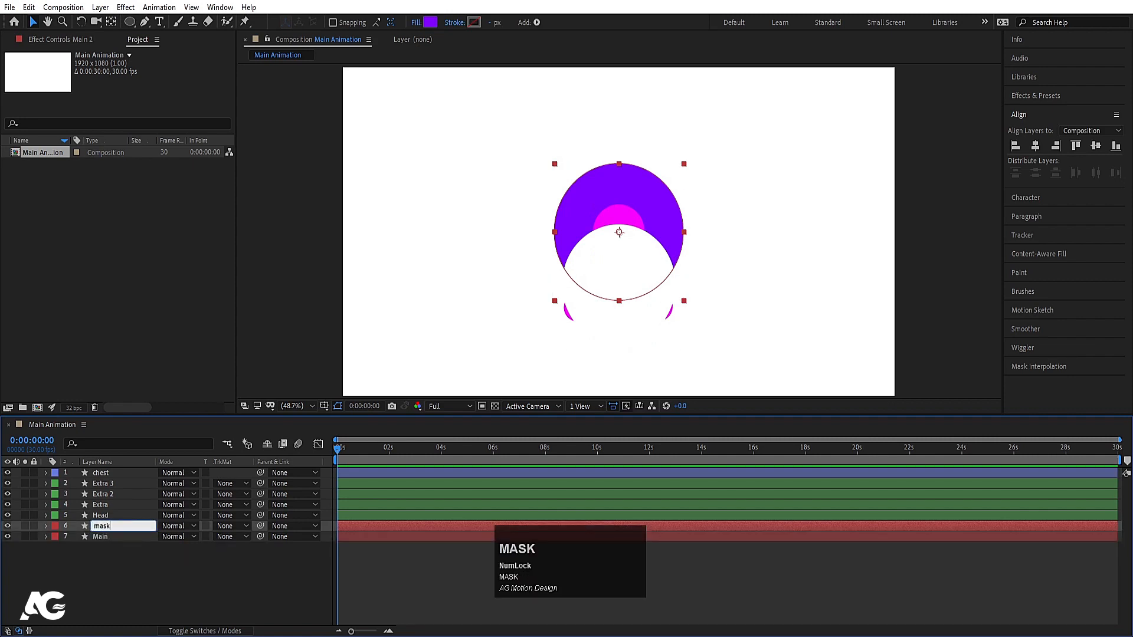
text(sk)
key(Return)
- Move the mask layer above chest and set chest's track matte to Alpha Matte "mask"
drag(113, 528, 120, 474)
click(107, 486)
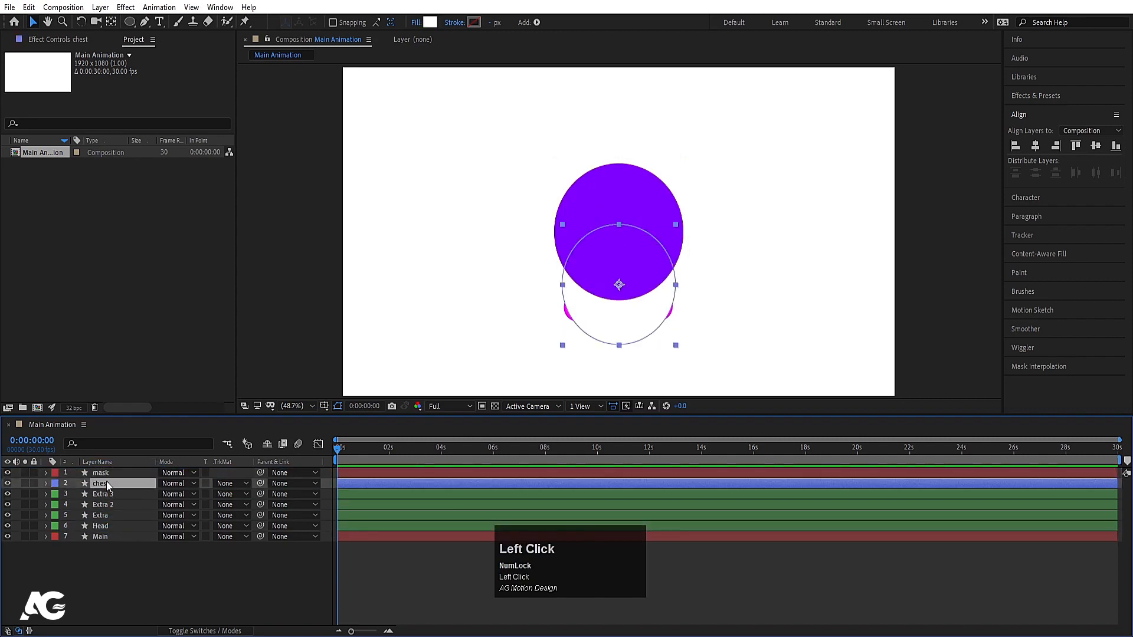
click(225, 485)
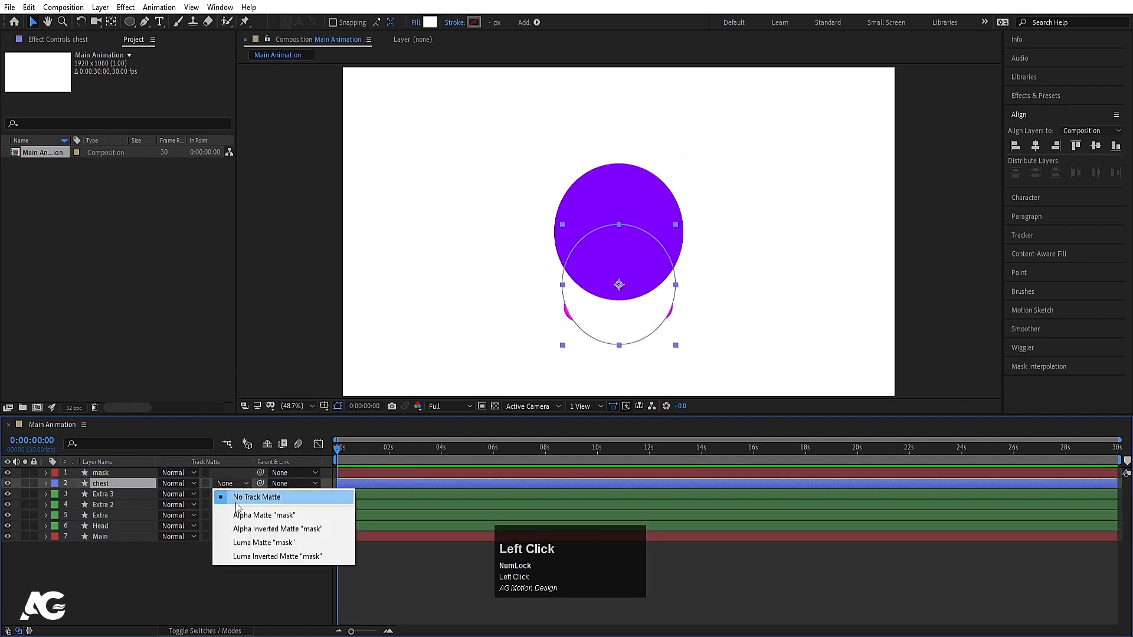
click(254, 513)
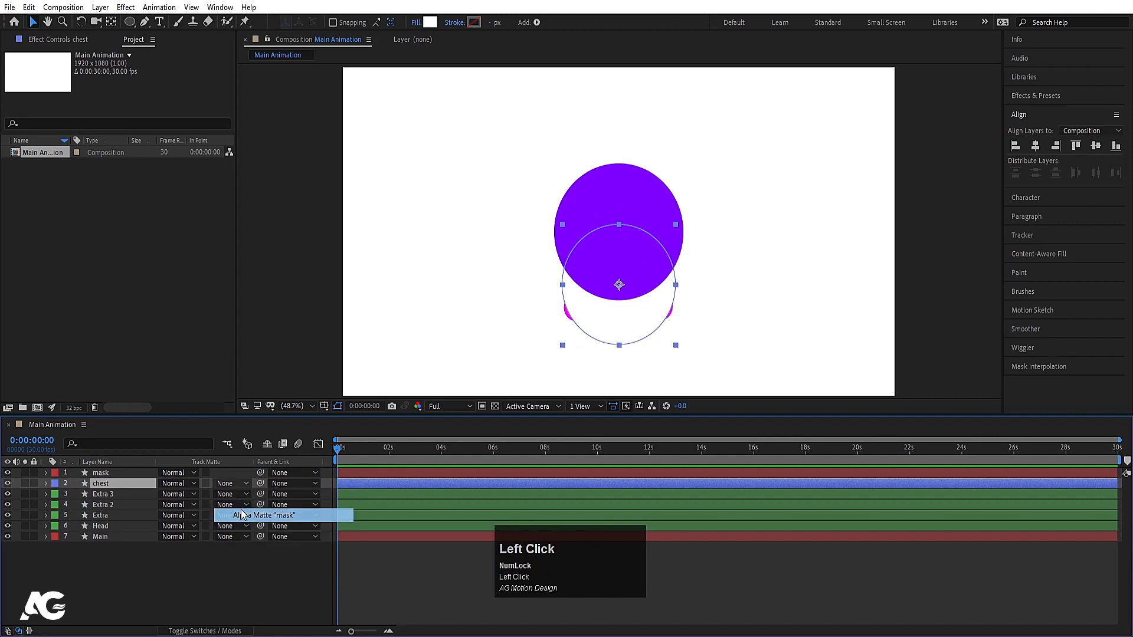
- Reduce the mask layer's scale, trying 90% and settling on 95%
click(117, 476)
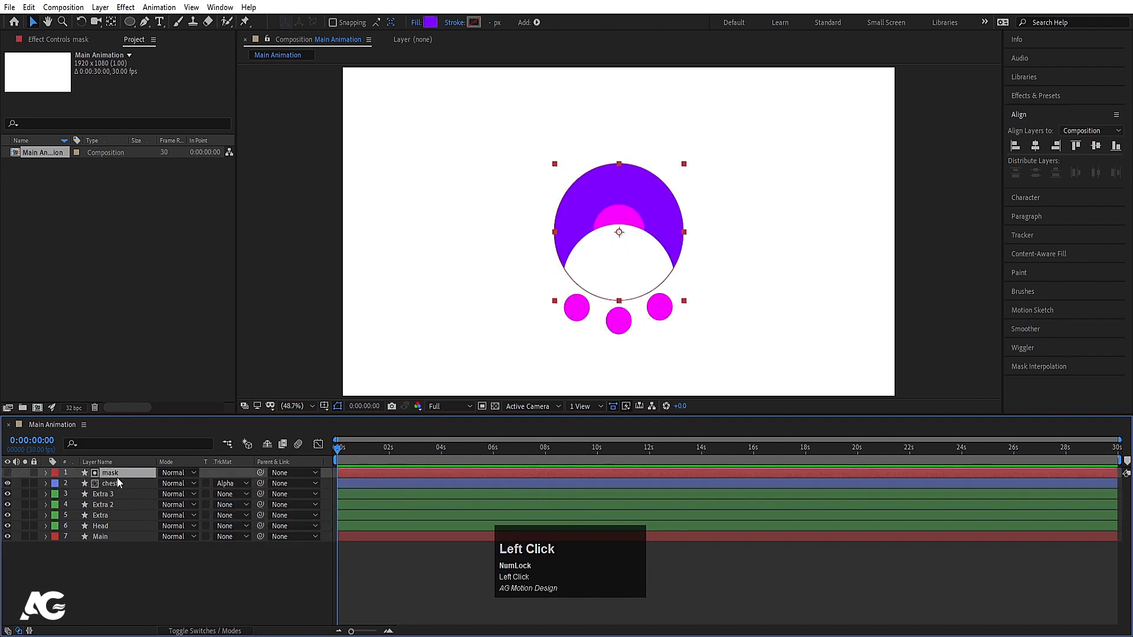
key(s)
click(177, 484)
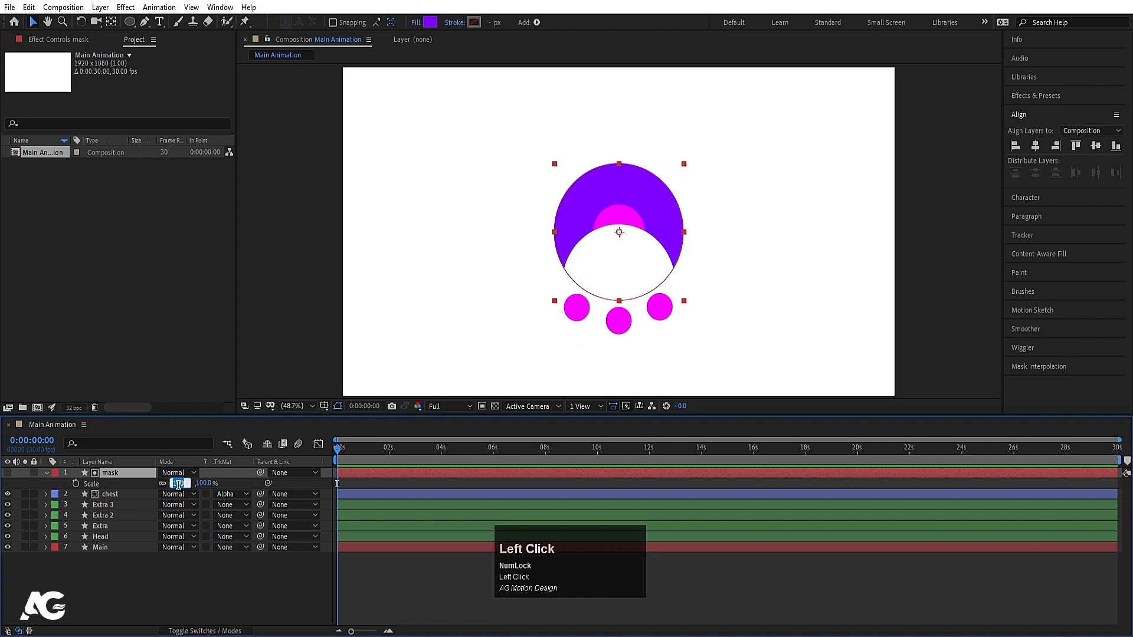
text(90)
key(Return)
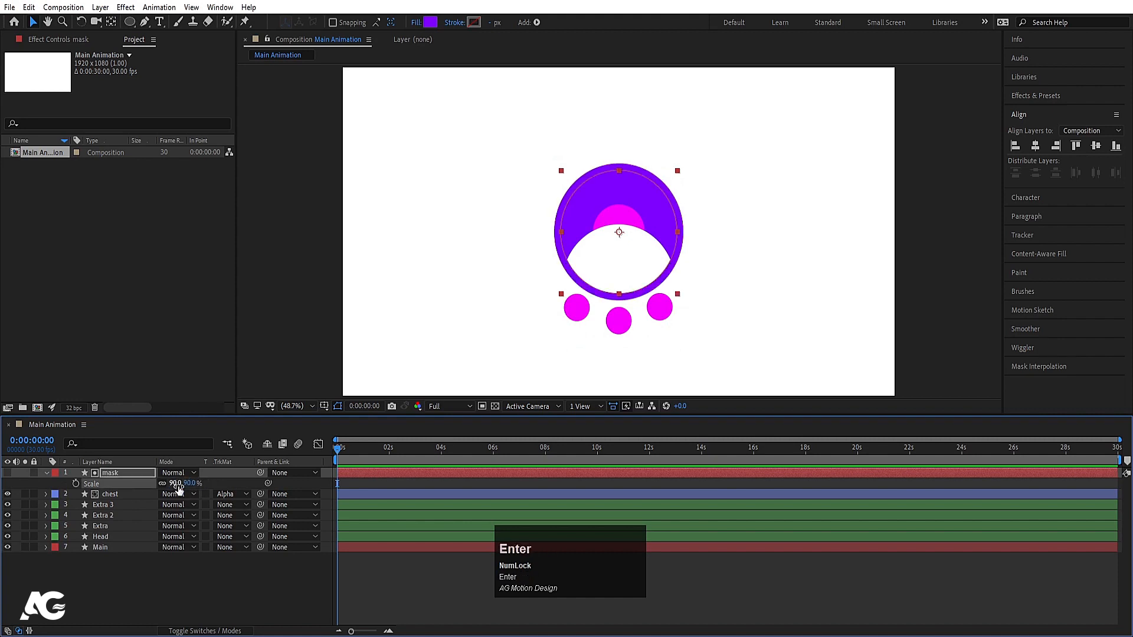
click(176, 484)
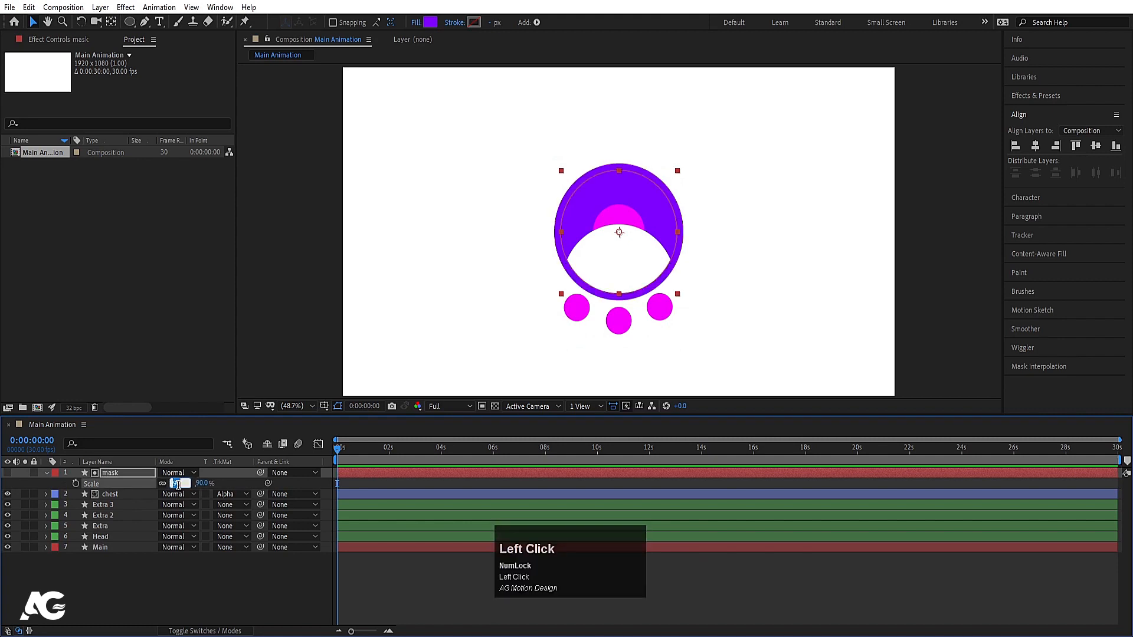
key(Return)
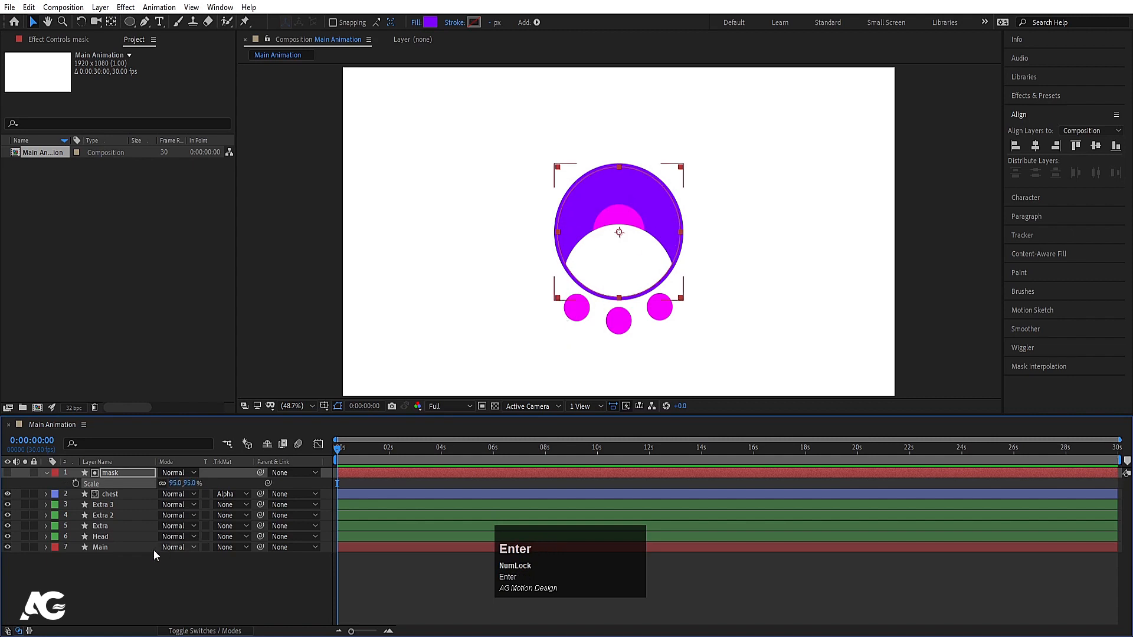
- Move the Head layer to the top of the layer stack and place a duplicate of mask above it
click(109, 538)
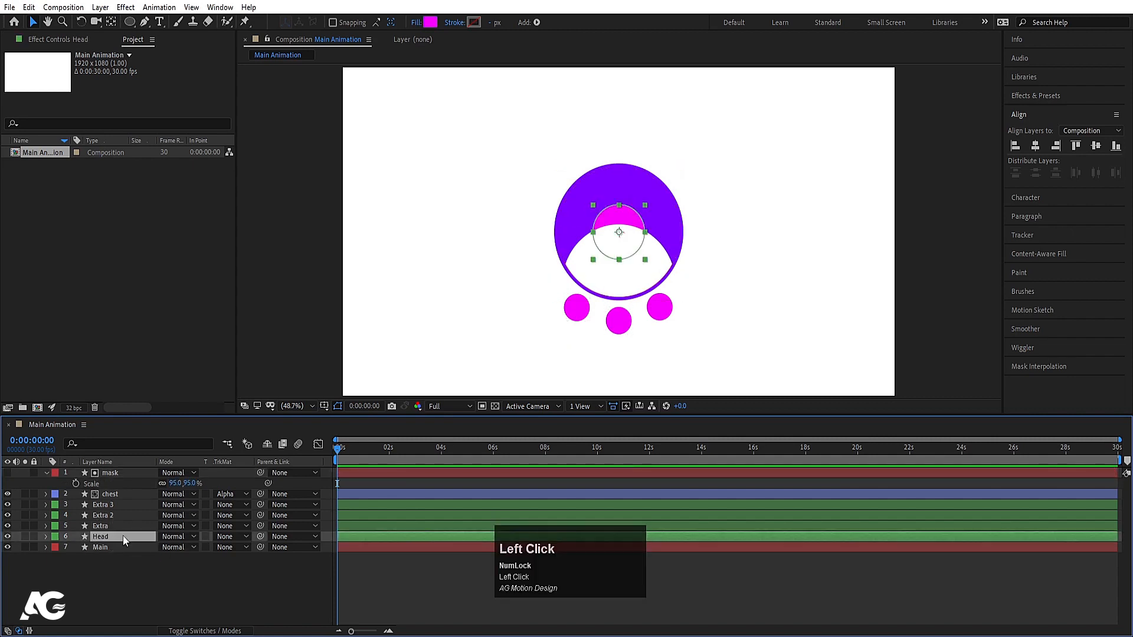
drag(123, 533, 136, 473)
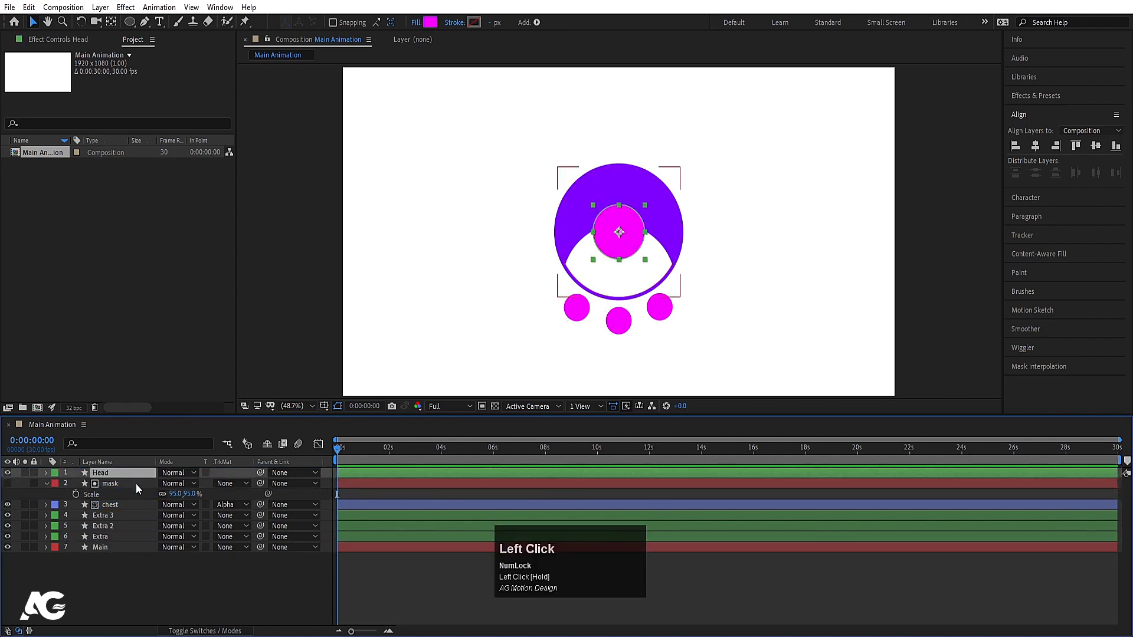
click(112, 486)
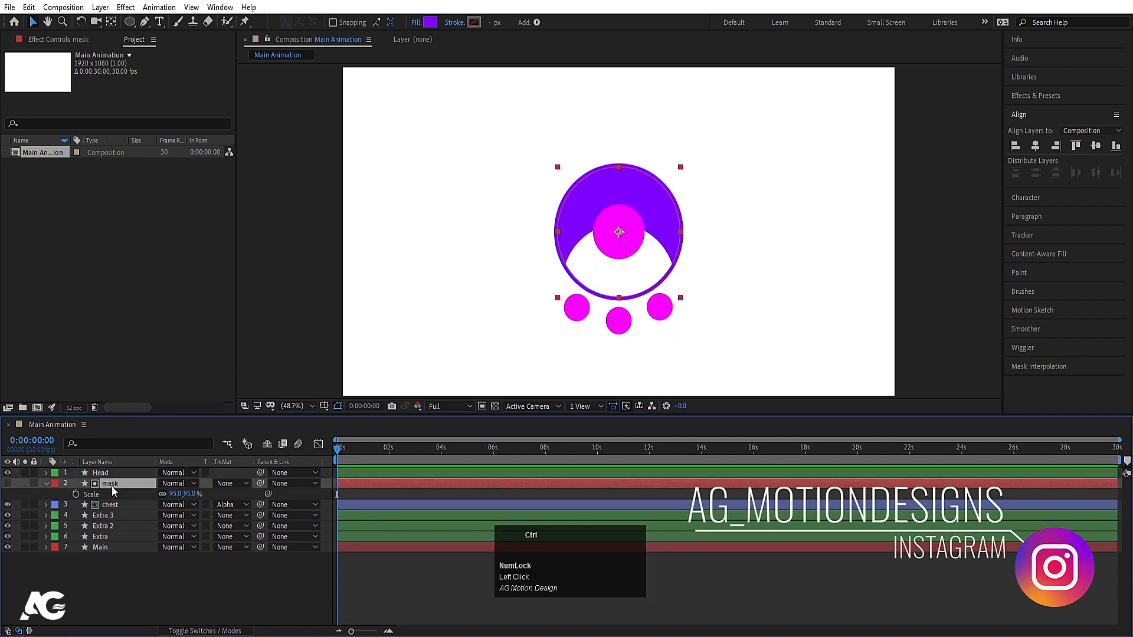
key(ctrl+d)
drag(111, 486, 111, 472)
- Set the Head layer's track matte to Alpha Matte using the duplicated mask and collapse the open layer properties
click(113, 484)
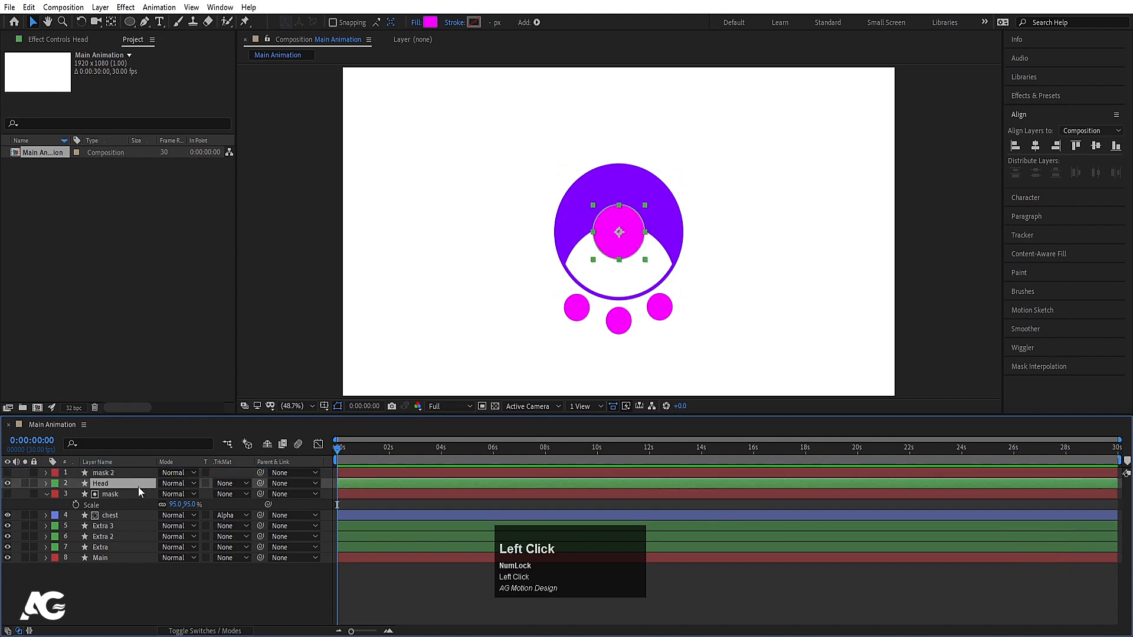
click(221, 485)
click(254, 514)
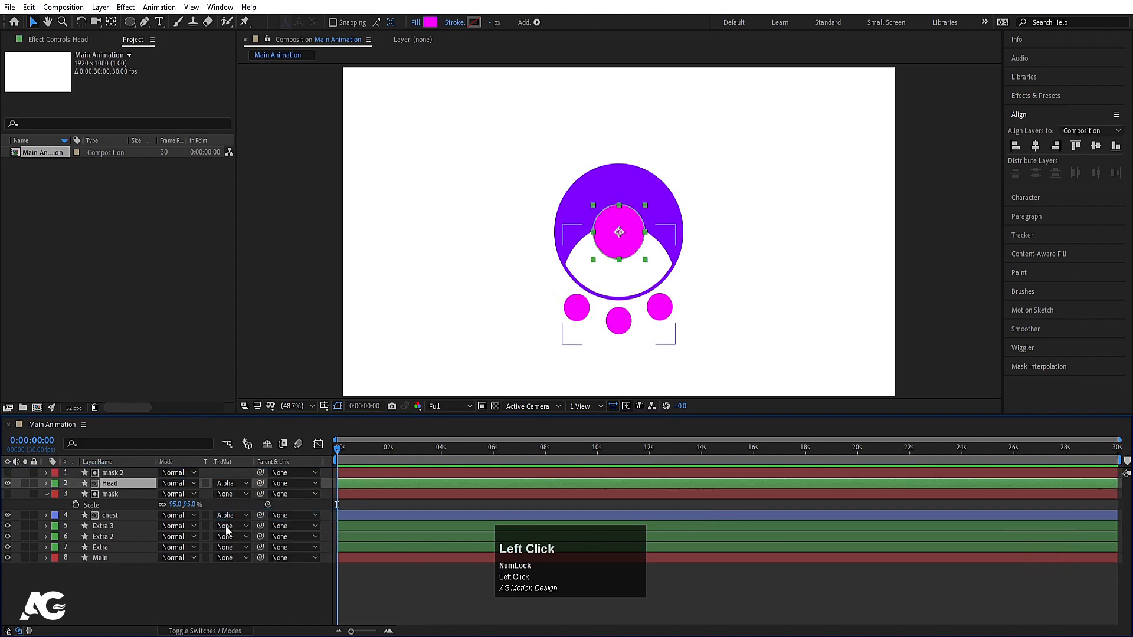
click(123, 589)
key(u)
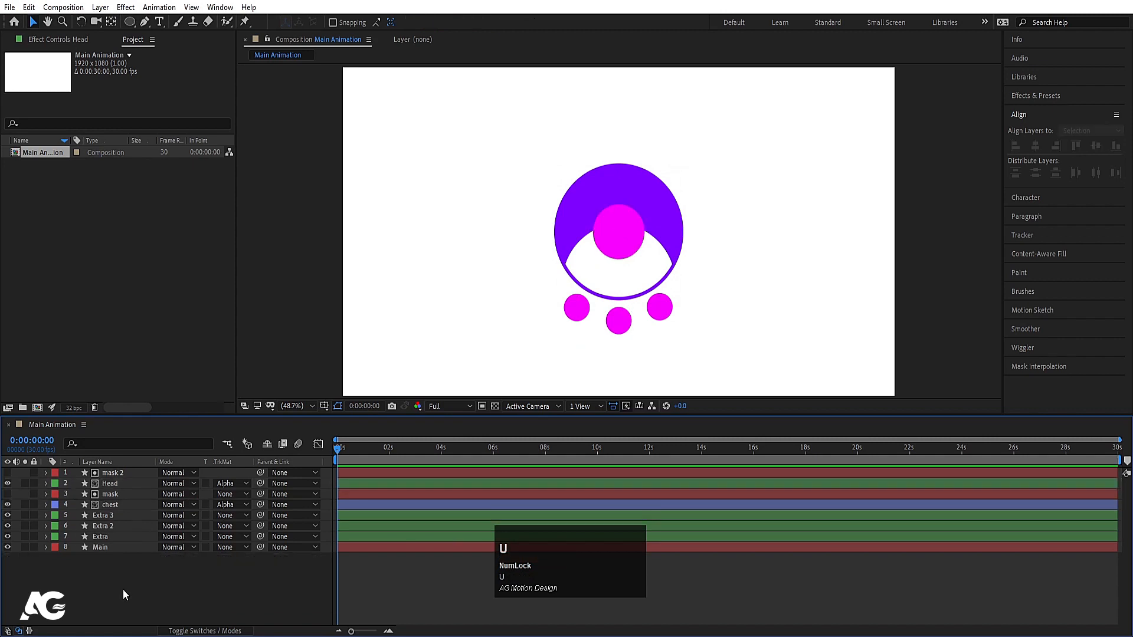
- Hide the chest layer and the Extra, Extra 2 and Extra 3 layers
shift+click(114, 504)
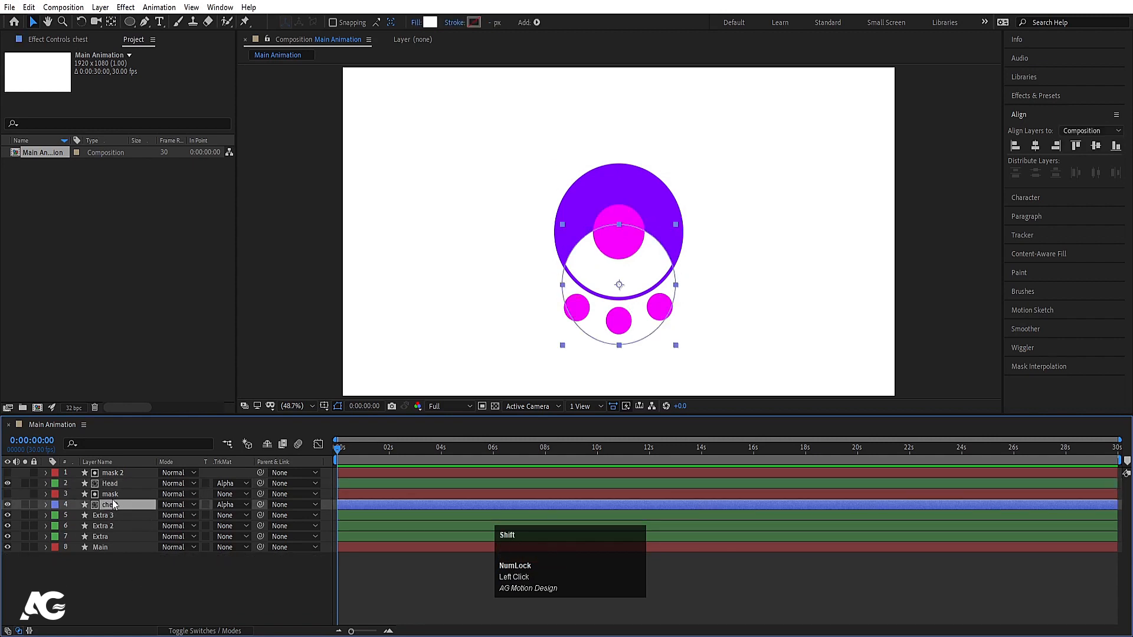
shift+click(110, 495)
click(114, 506)
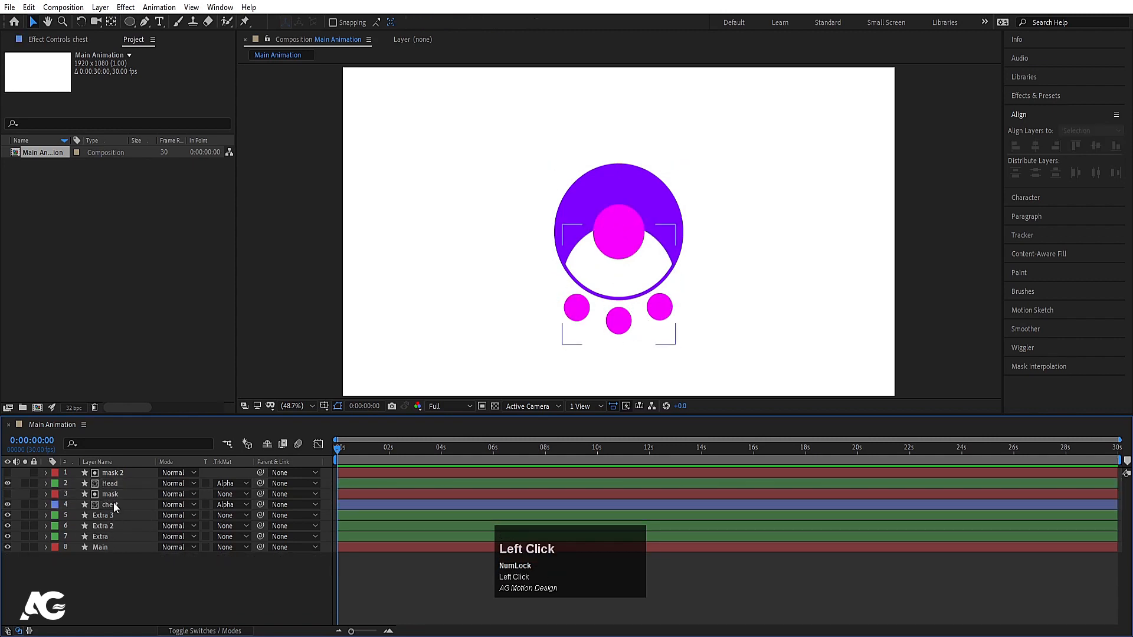
click(7, 505)
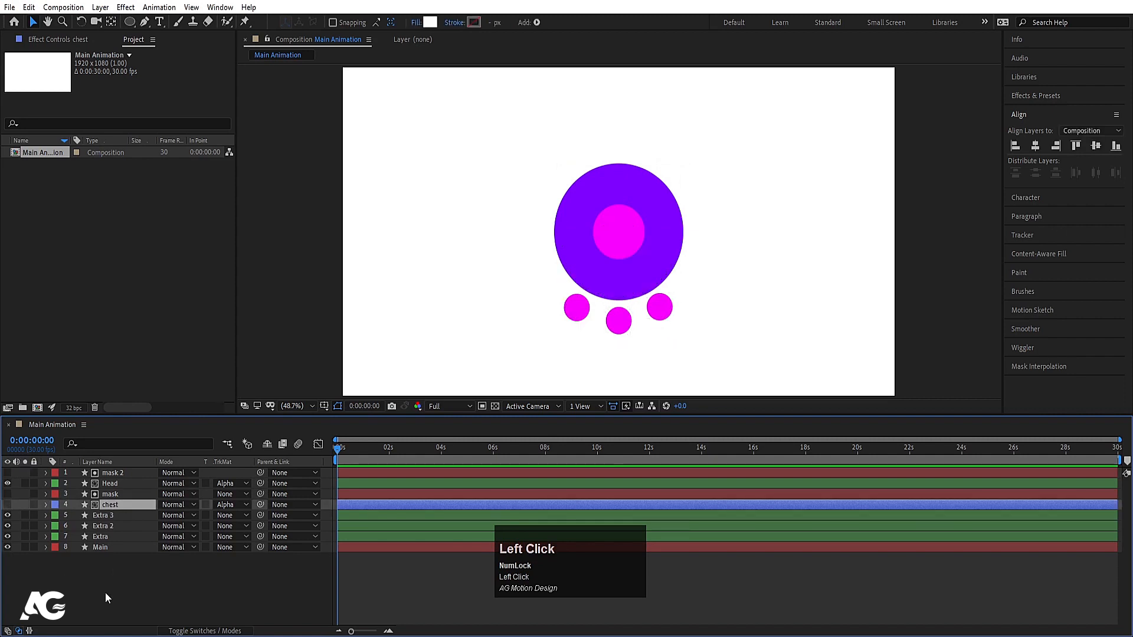
click(116, 555)
click(101, 537)
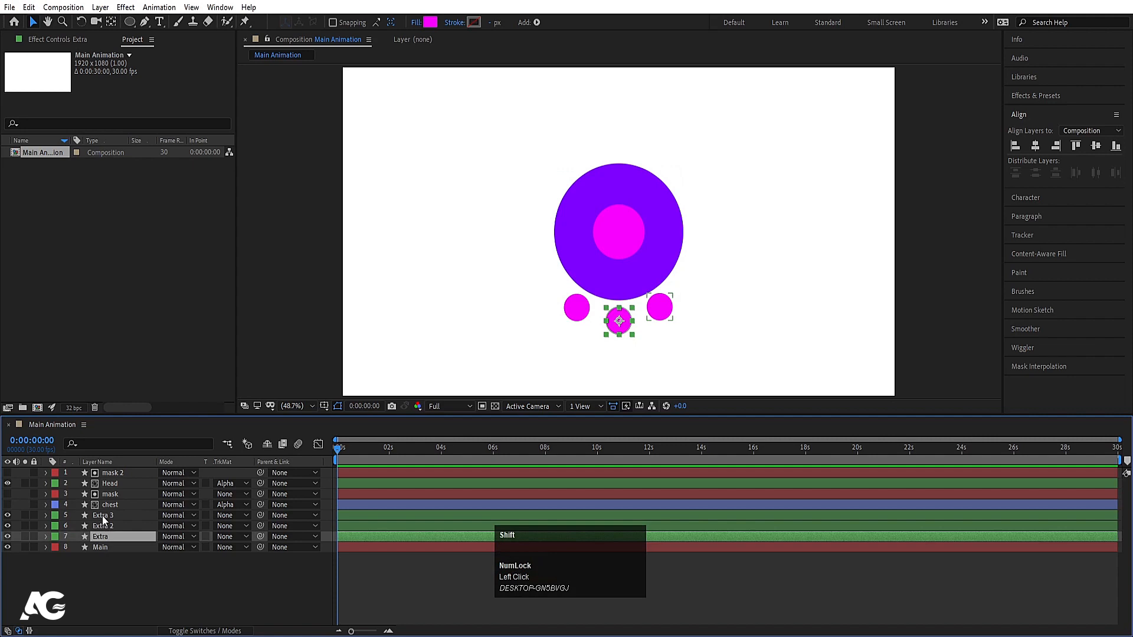
shift+click(102, 515)
click(8, 515)
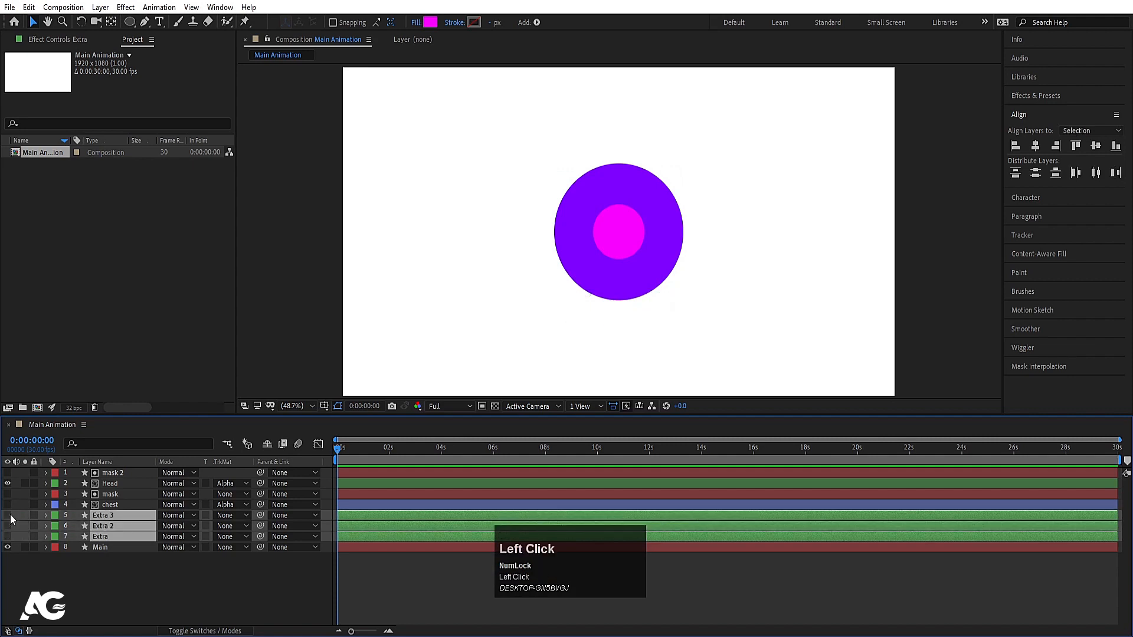
click(66, 596)
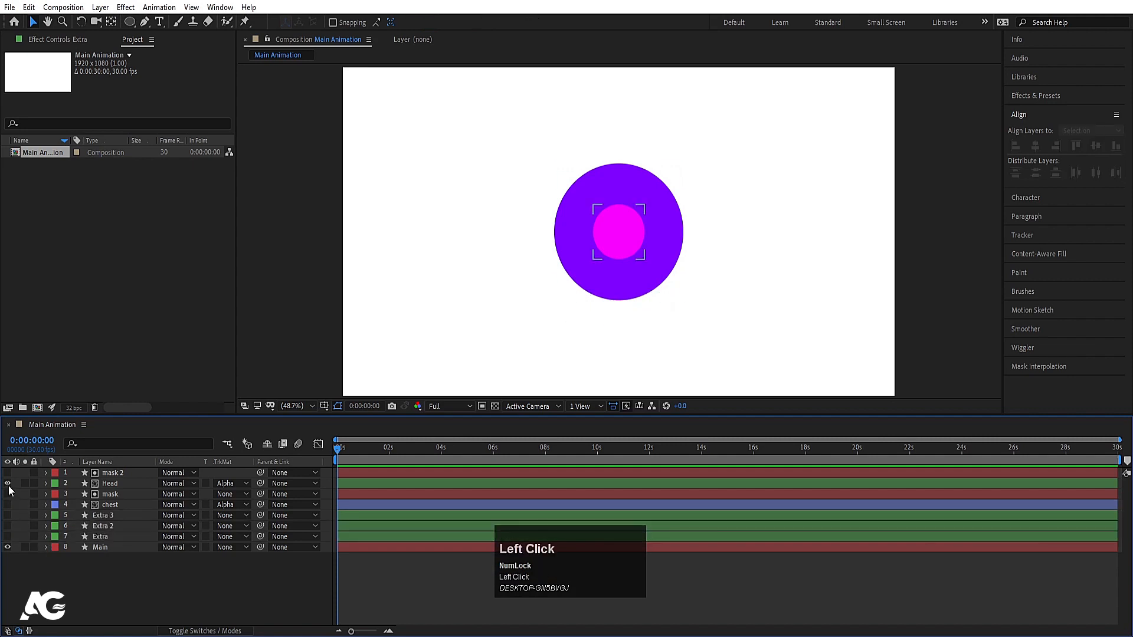
- Add Scale keyframes to the Head layer at the start of the composition and at frame 20
click(120, 488)
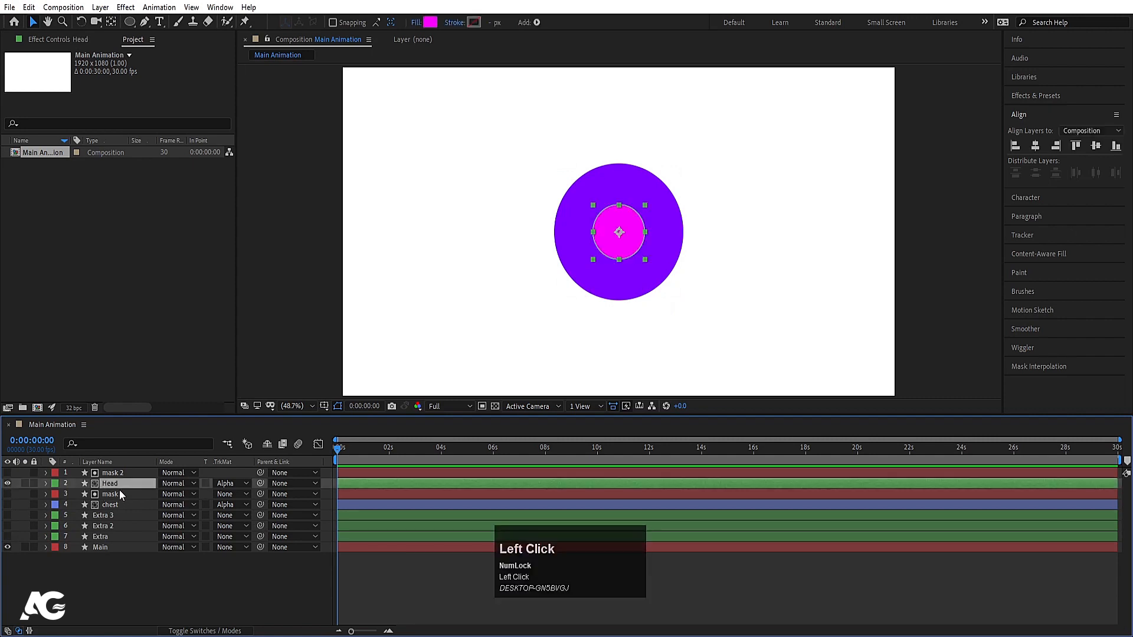
click(100, 549)
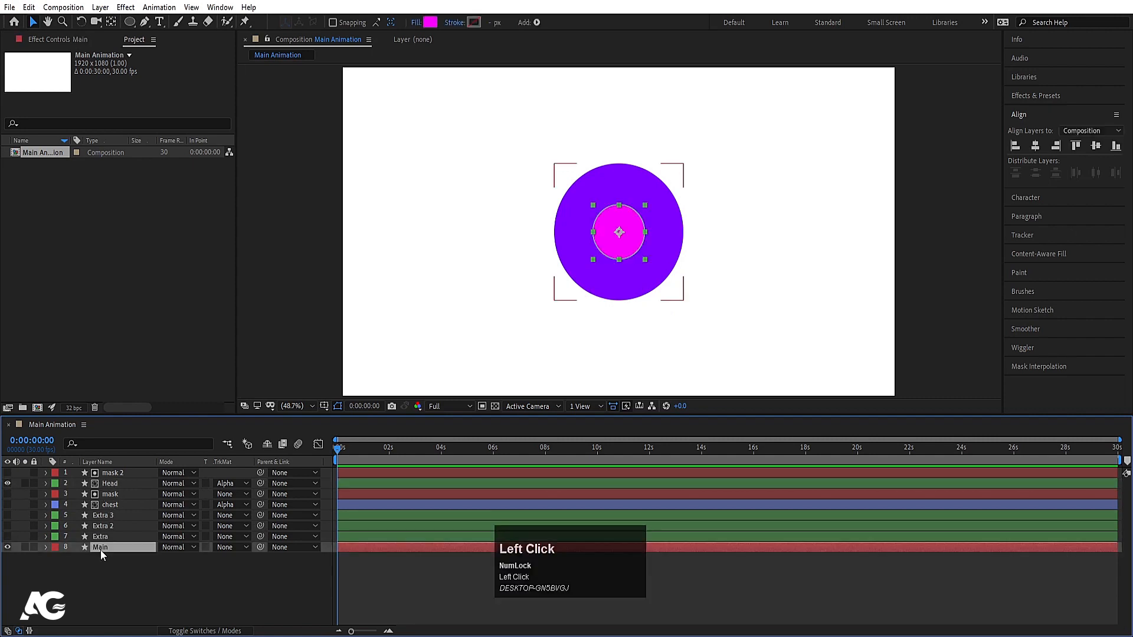
click(110, 485)
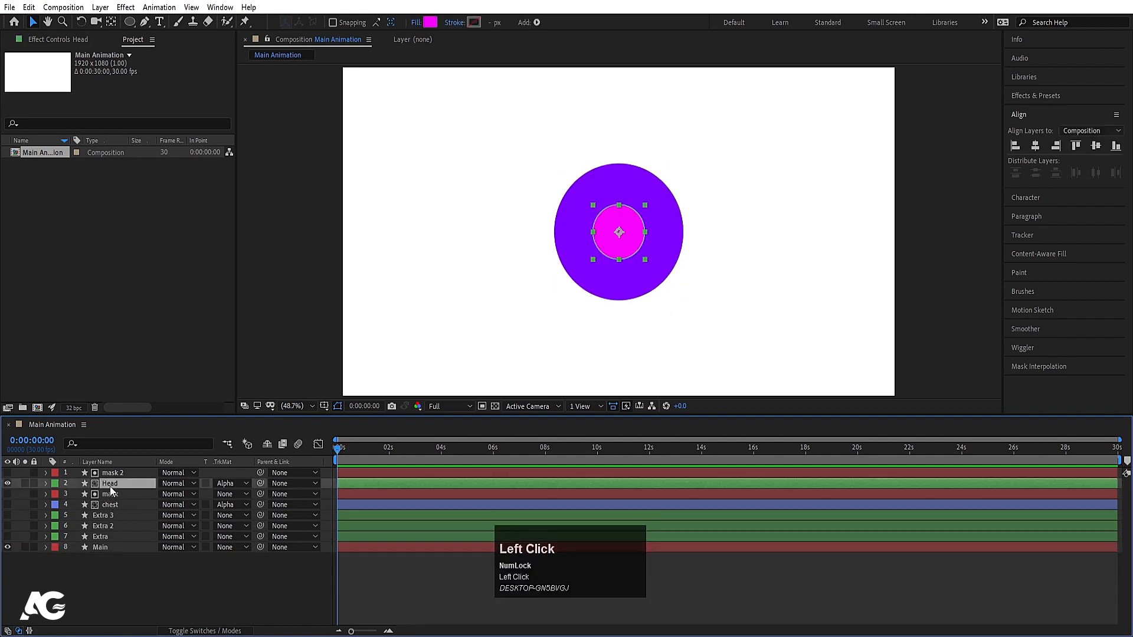
key(s)
click(77, 494)
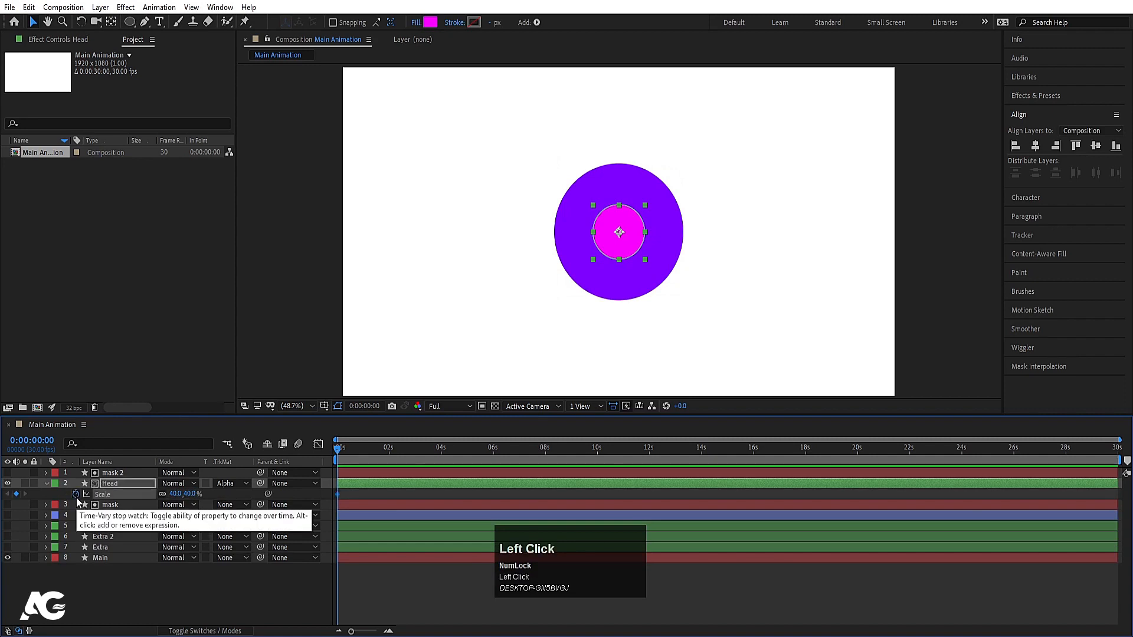
key(equal)
key(equal)
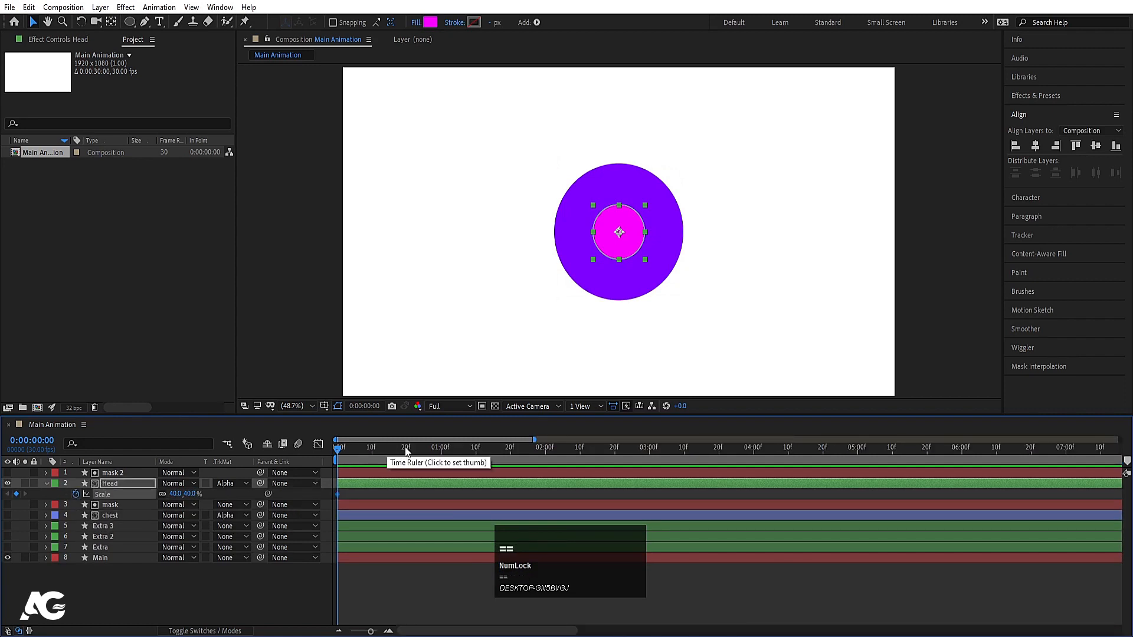
click(406, 448)
click(17, 495)
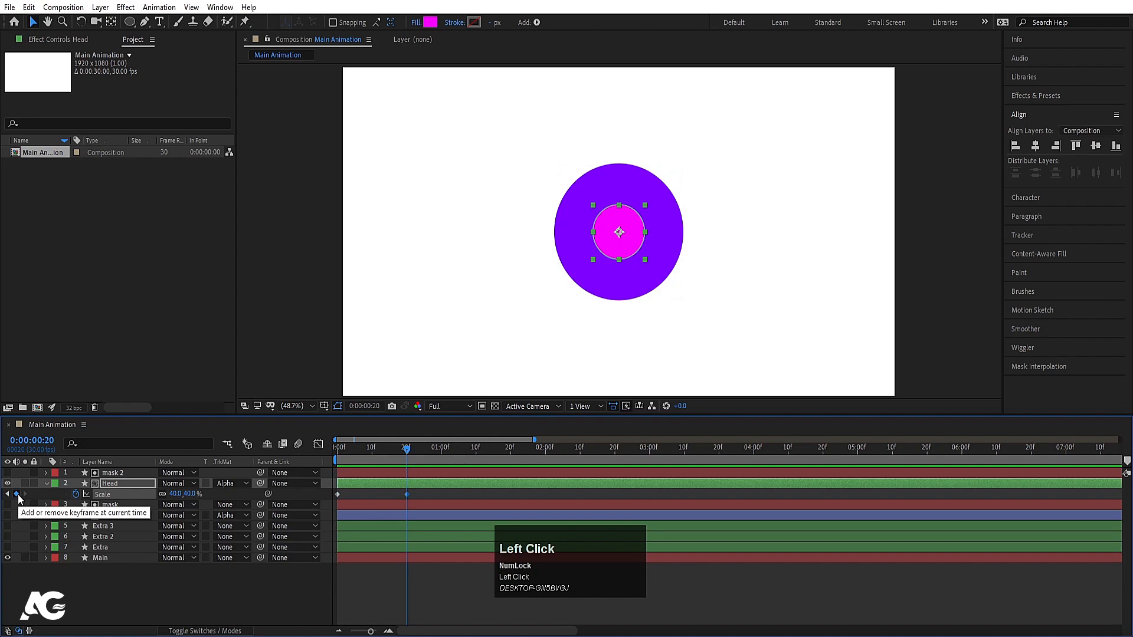
- Set the Head layer's scale to 0% at its first keyframe
key(j)
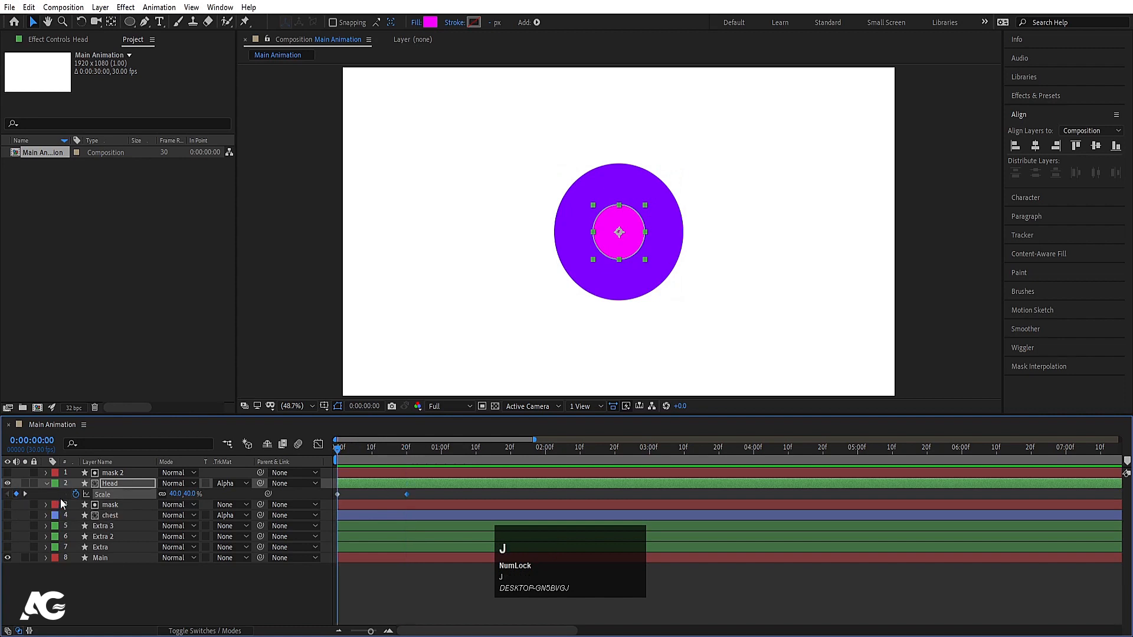
click(176, 494)
text(0)
key(Return)
- Apply Easy Ease to Head's Scale keyframes and shape the speed graph to peak early and slow down gradually toward frame 20
click(123, 493)
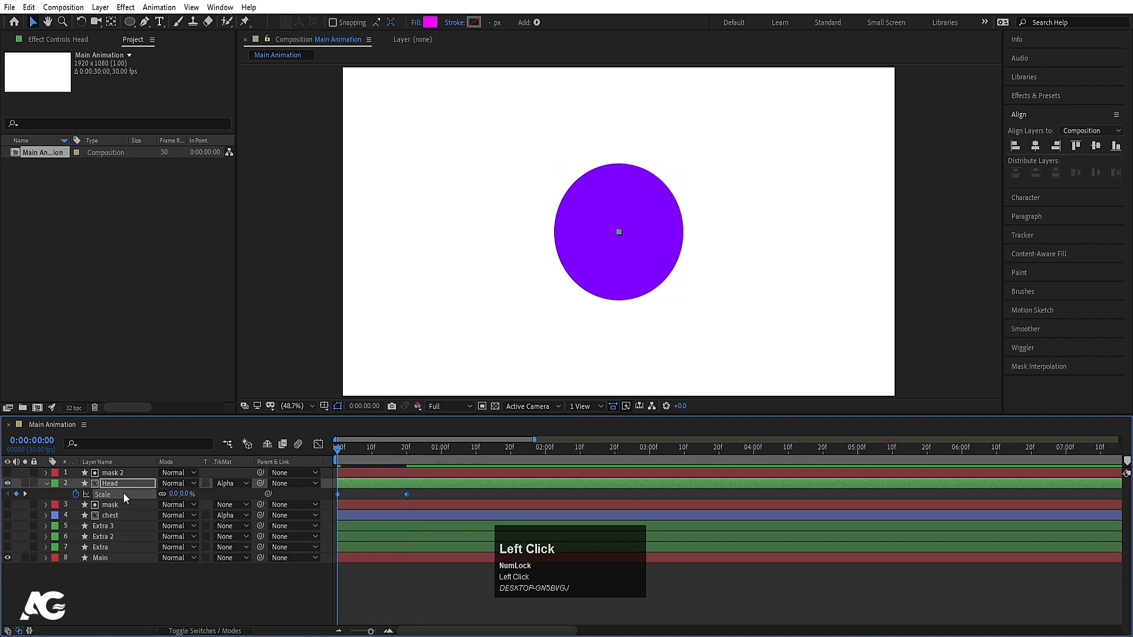
key(F9)
click(318, 445)
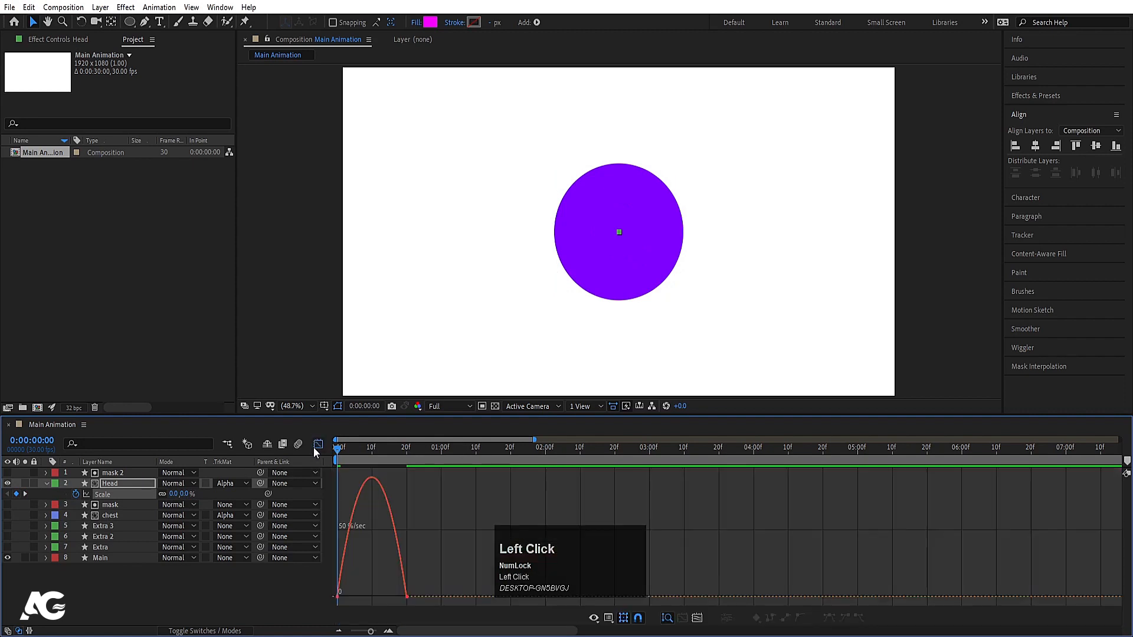
drag(435, 564, 343, 597)
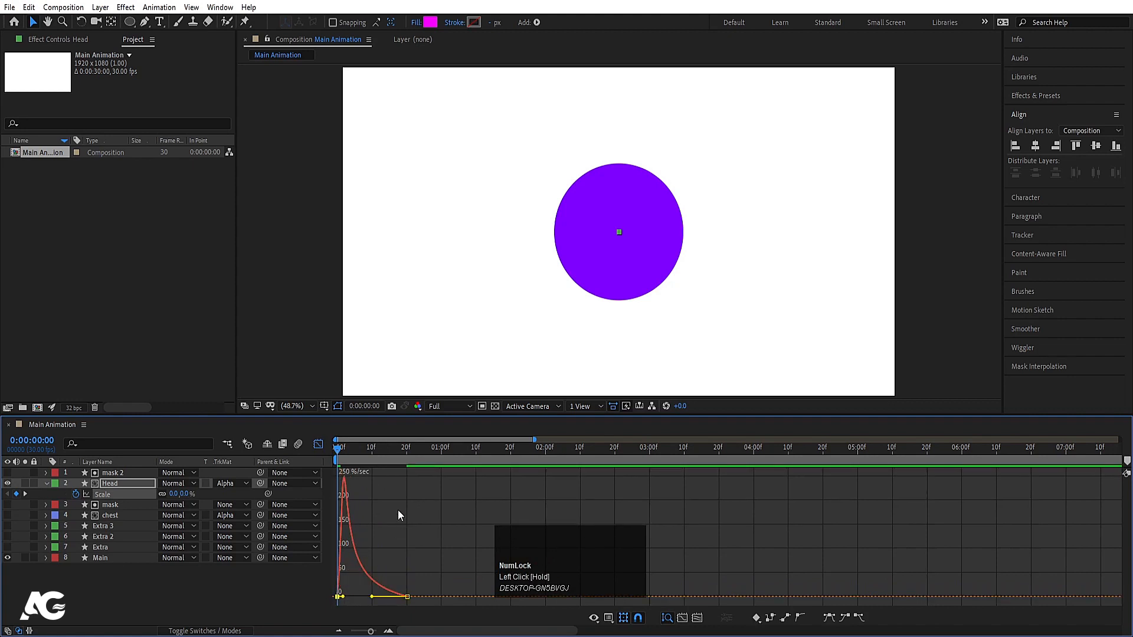
right_click(408, 481)
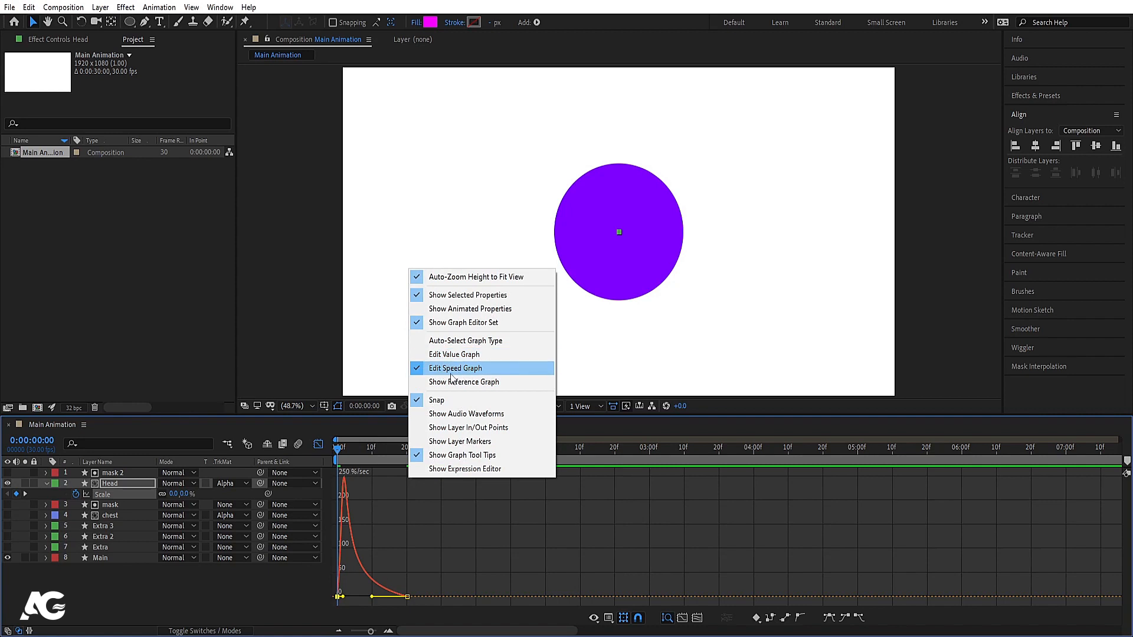
click(318, 444)
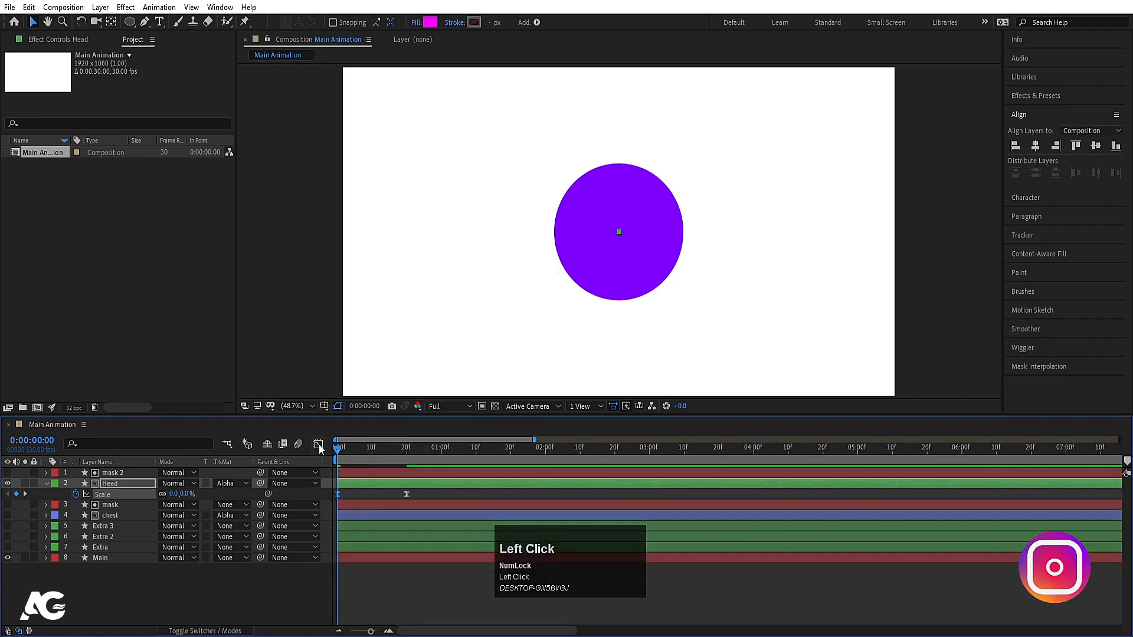
- Set the mask 2 layer's scale to 100%
key(space)
click(407, 449)
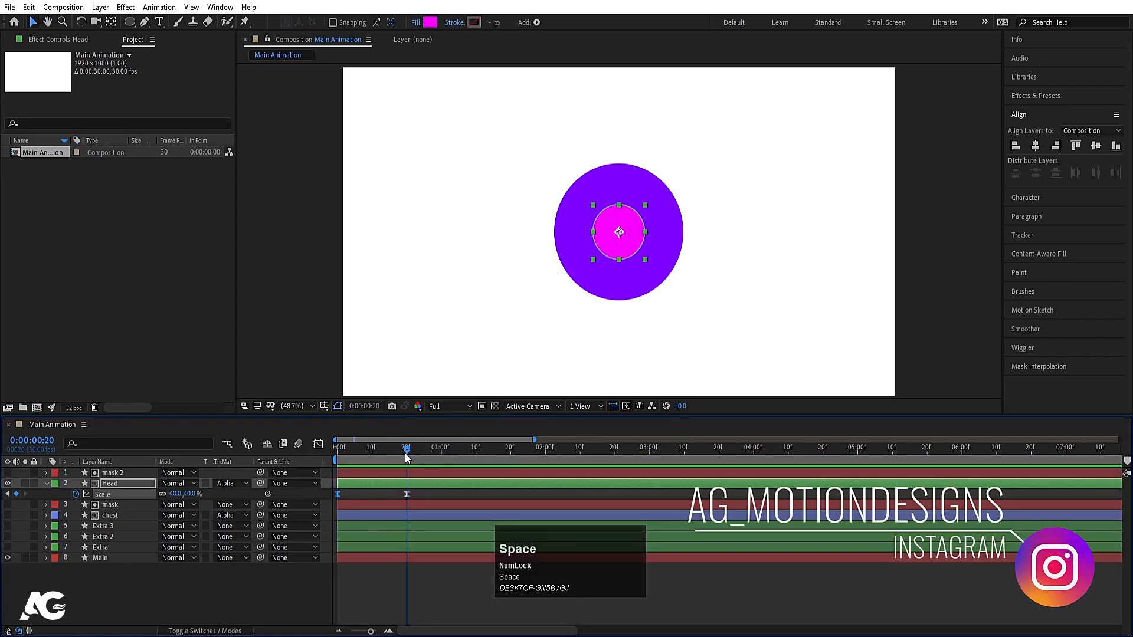
click(111, 484)
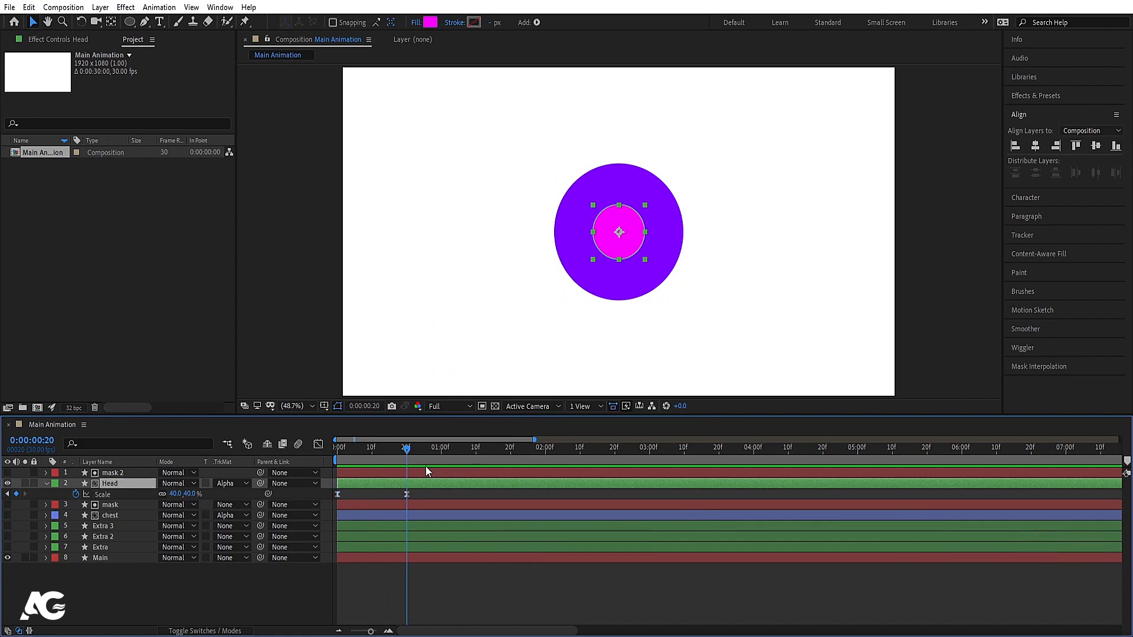
click(115, 483)
click(119, 475)
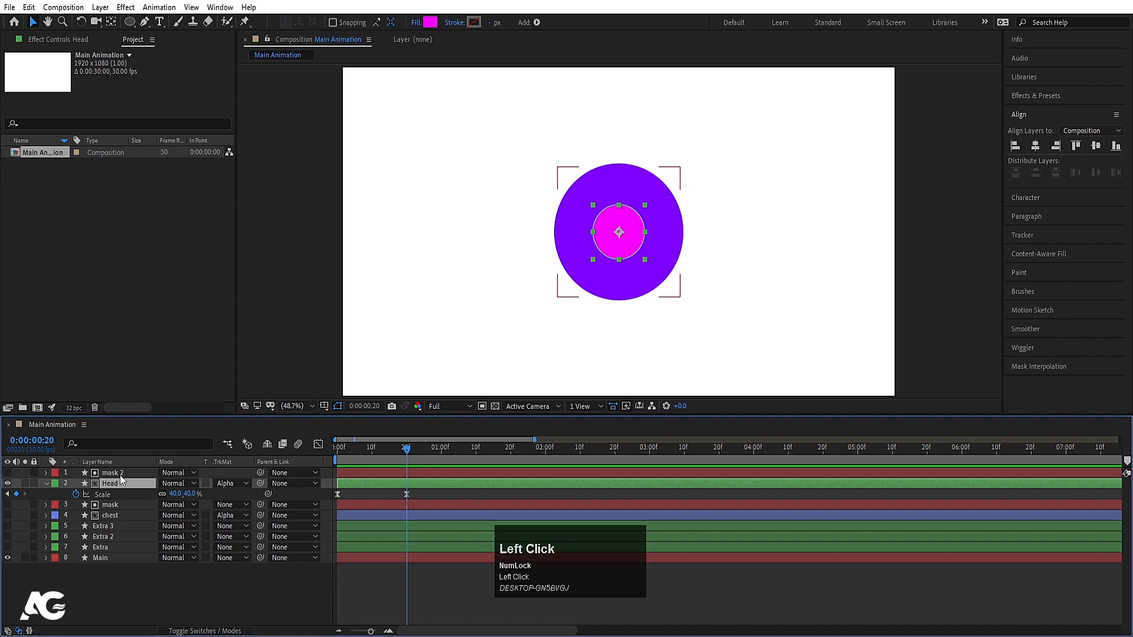
key(s)
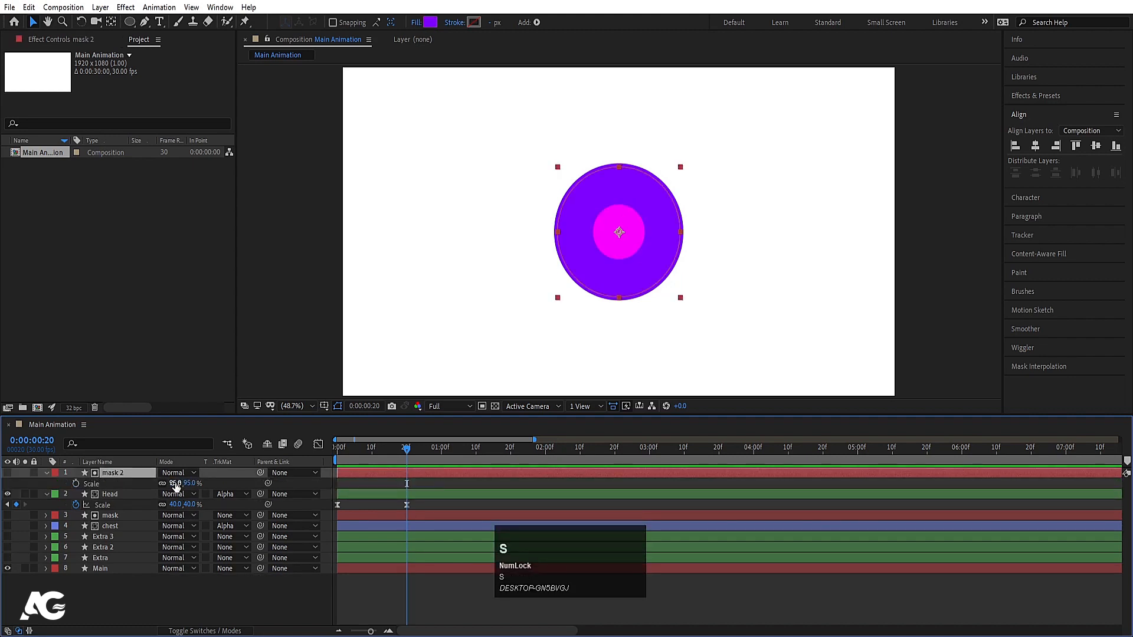
click(176, 482)
text(100)
key(Return)
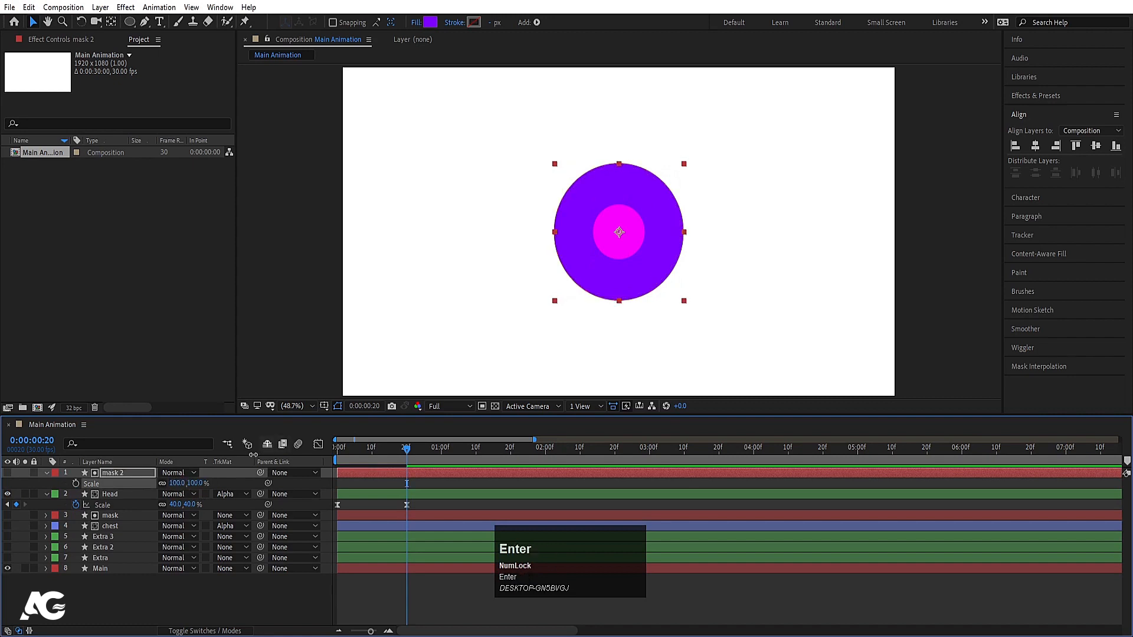
click(237, 484)
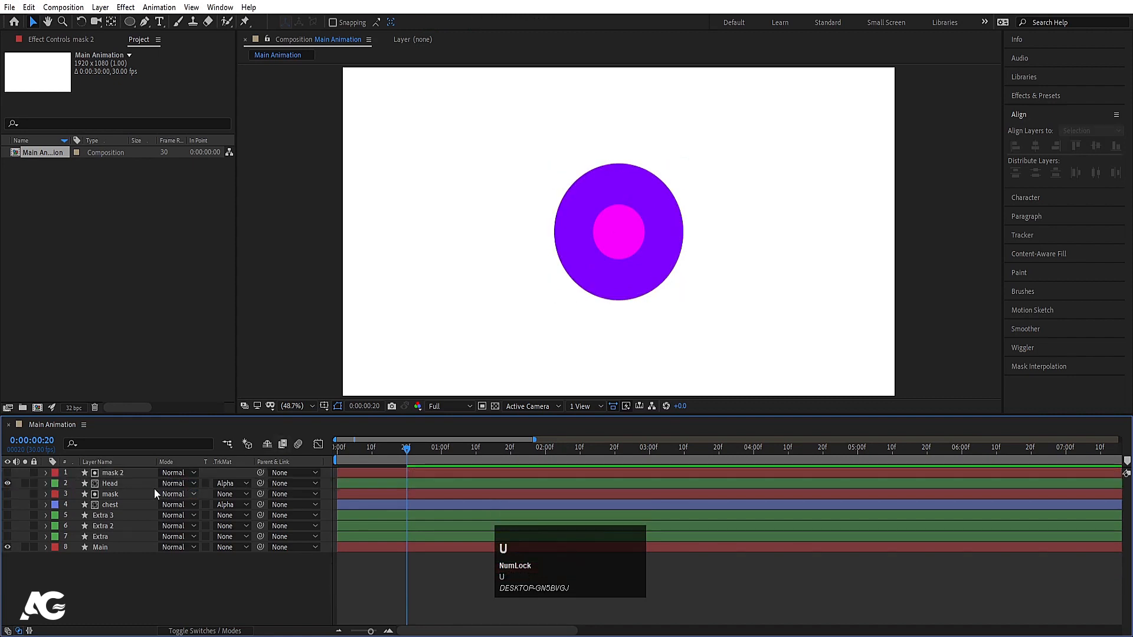
- Animate Head's position from frame 20 to 0:00:01:10, moving the circle straight down to Y 674
click(116, 481)
key(p)
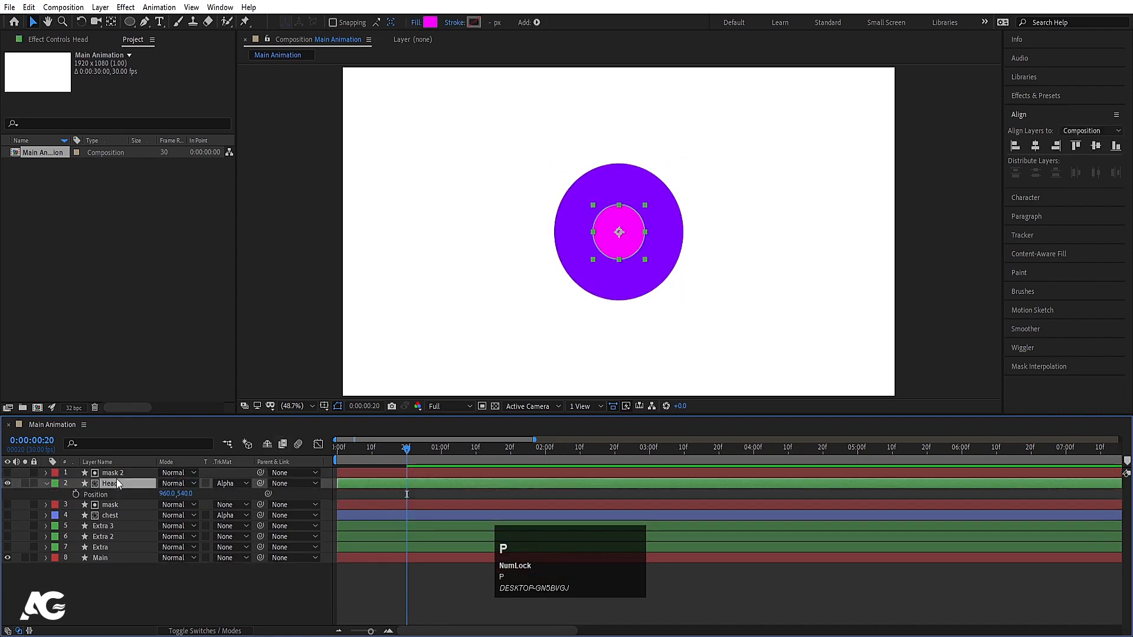
click(76, 494)
click(476, 447)
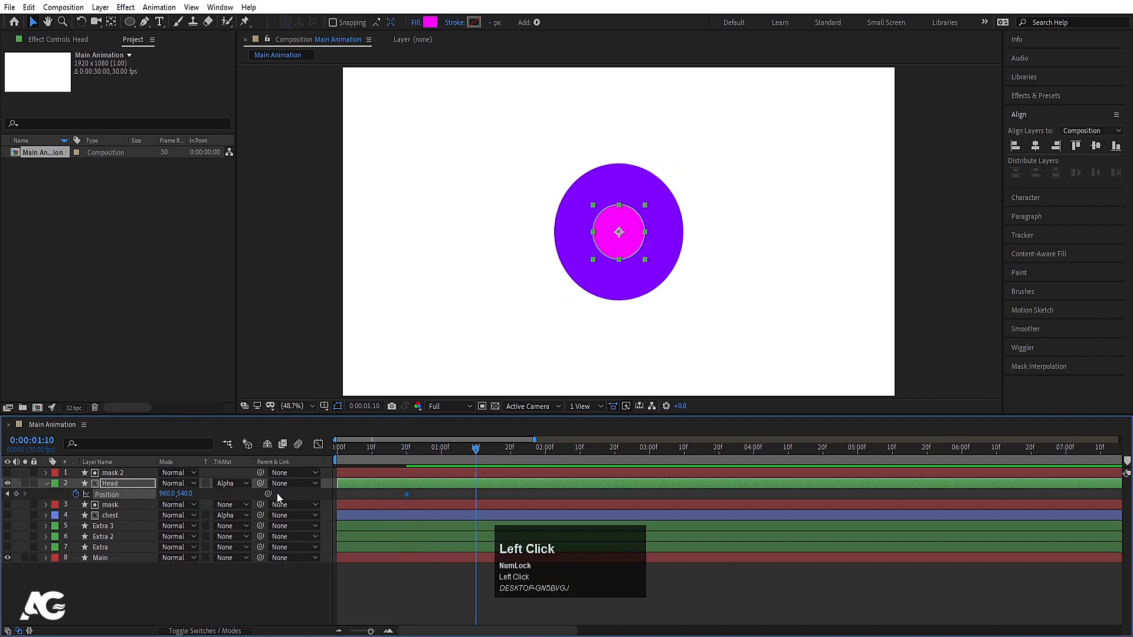
drag(184, 494, 259, 500)
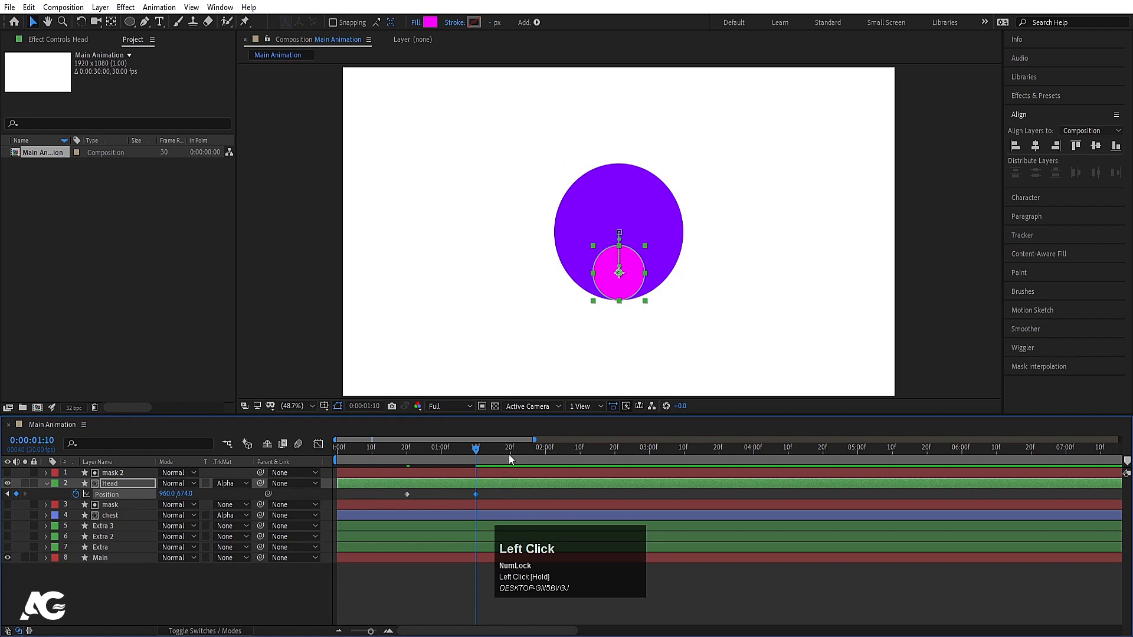
- Add a Position keyframe for Head at 0:00:01:26 and a bounce keyframe at 0:00:01:18 with Y 643
drag(509, 454, 533, 454)
click(16, 494)
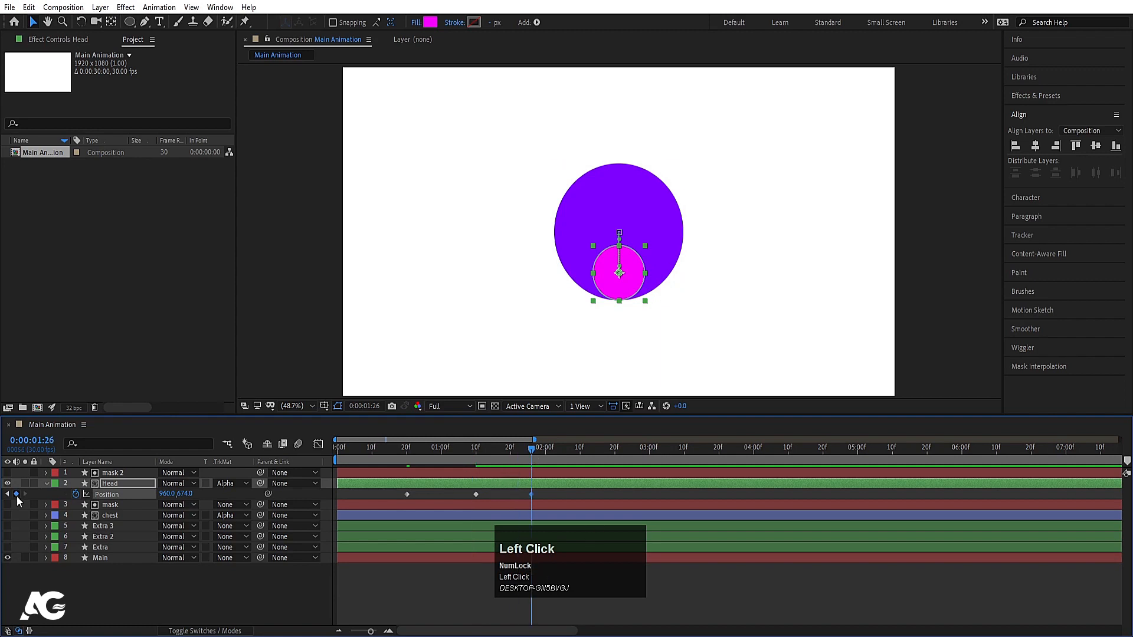
click(504, 453)
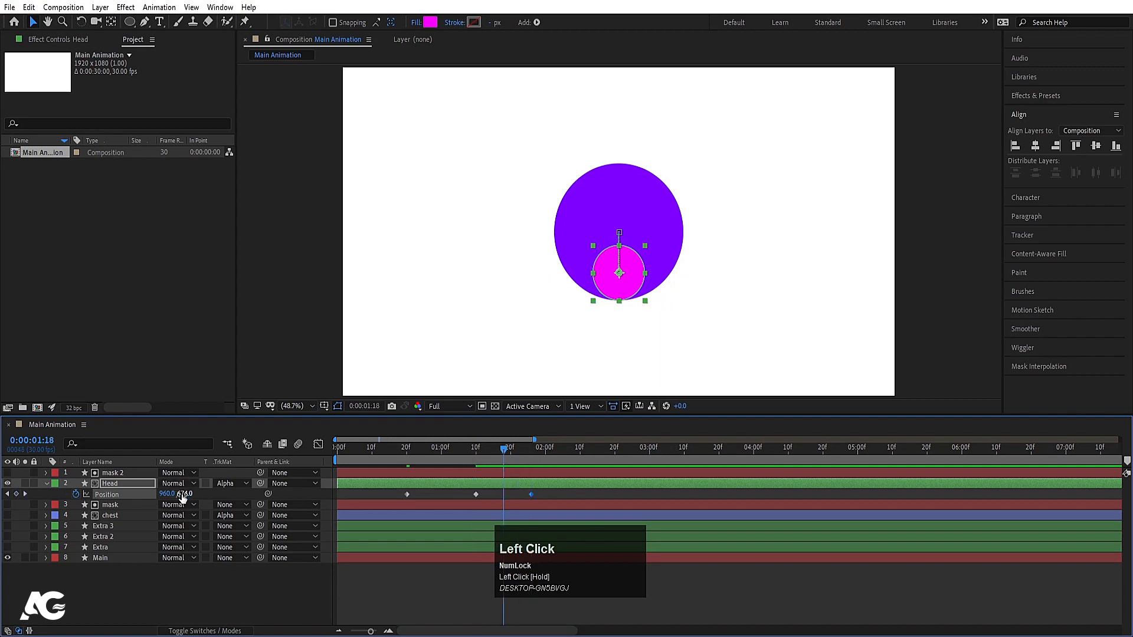
drag(185, 495, 167, 493)
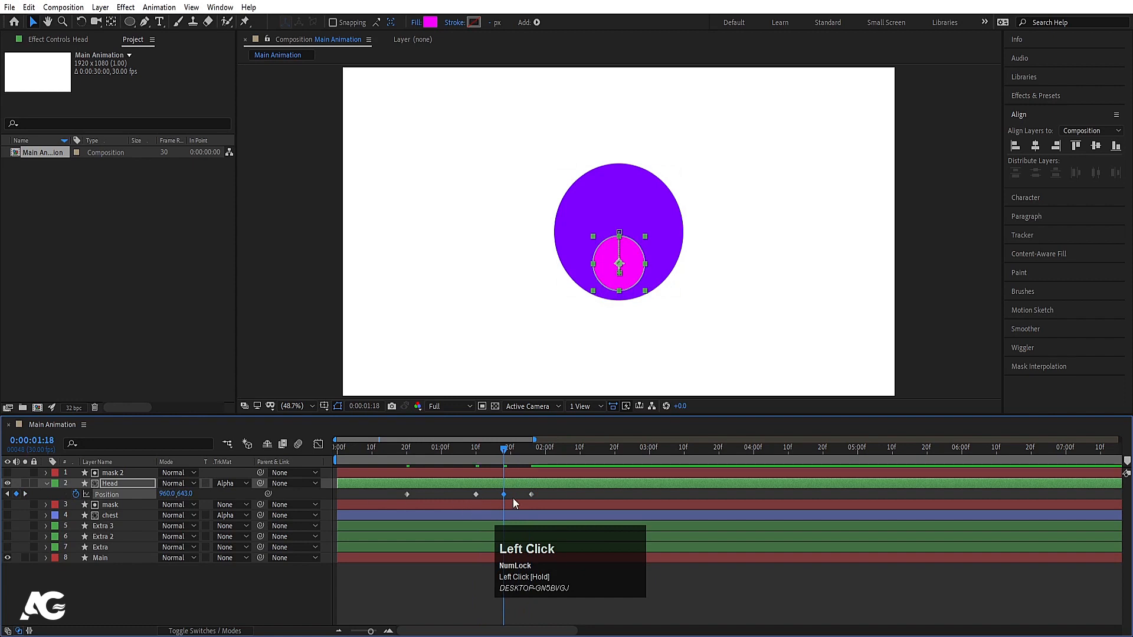
- Apply Easy Ease to all of Head's Position keyframes and shape the speed graph to peak just before 0:00:01:10
drag(547, 496, 329, 512)
key(F9)
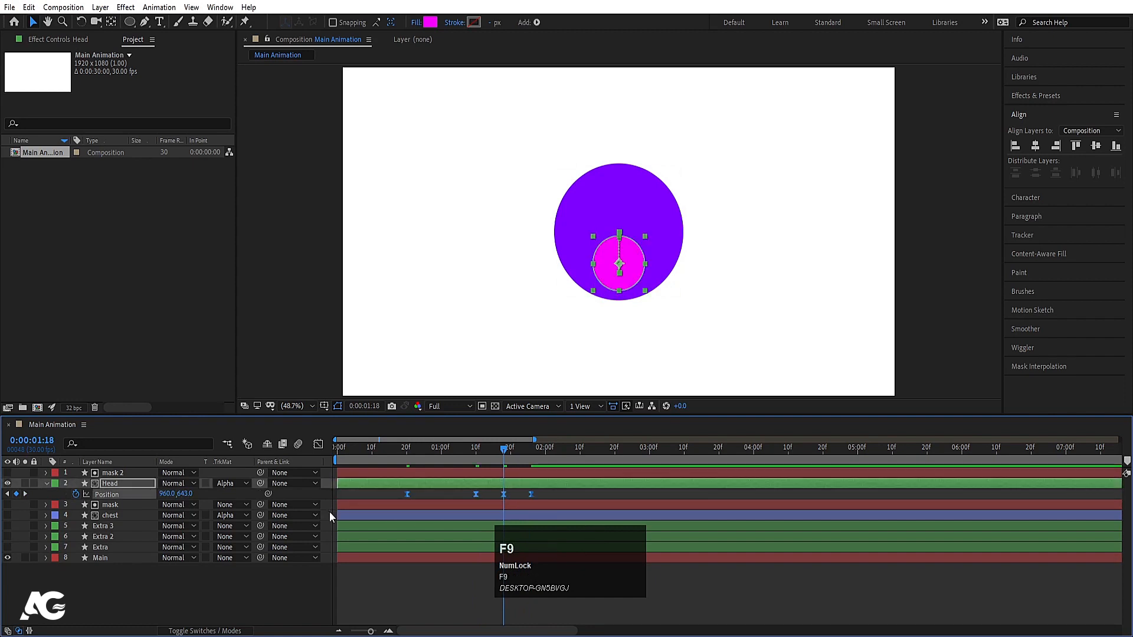
click(317, 445)
drag(421, 604, 470, 598)
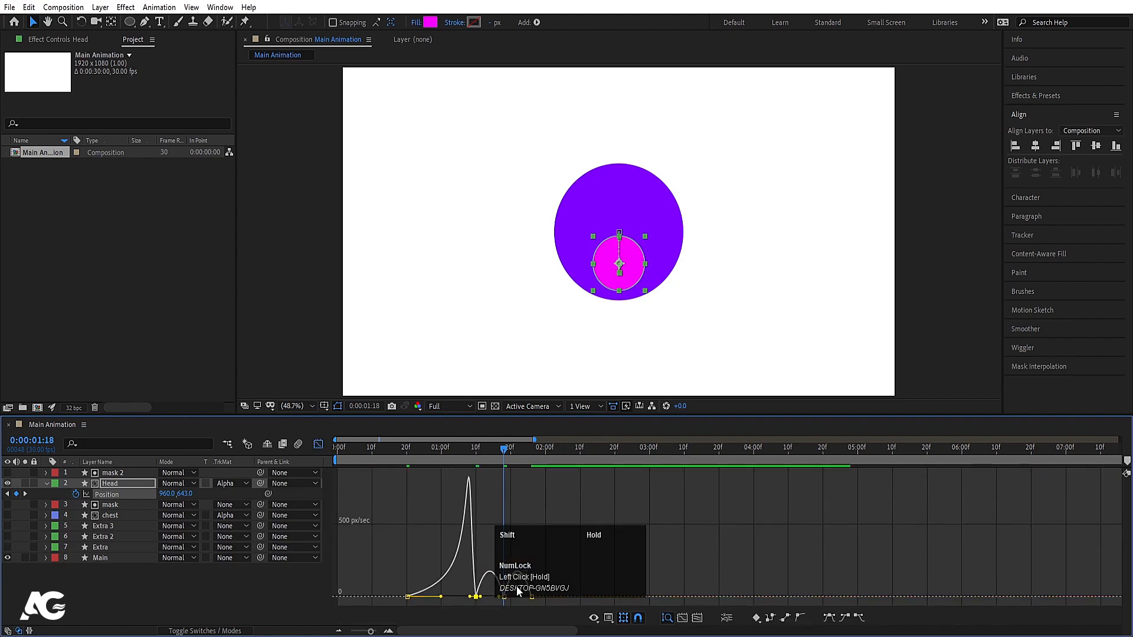
drag(544, 572, 694, 548)
- Shape Head's bounce speed curve to peak right after 0:00:01:10 and right before 0:00:01:26, slowing gradually around 0:00:01:18
click(499, 598)
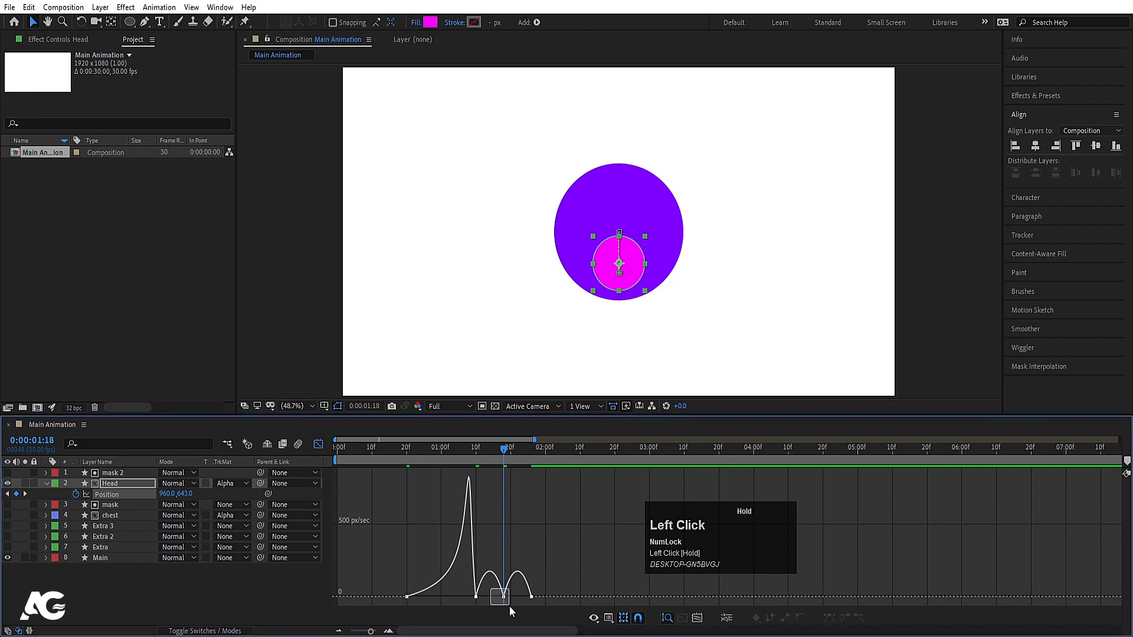
drag(500, 598, 610, 598)
key(equal)
key(equal)
click(393, 598)
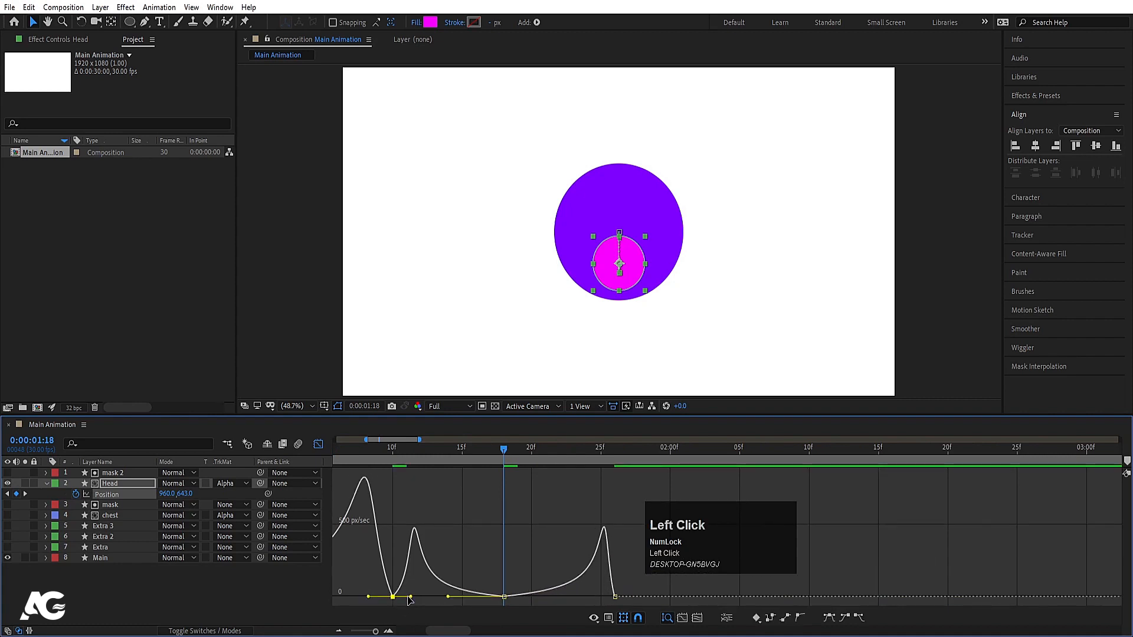
drag(411, 597, 381, 600)
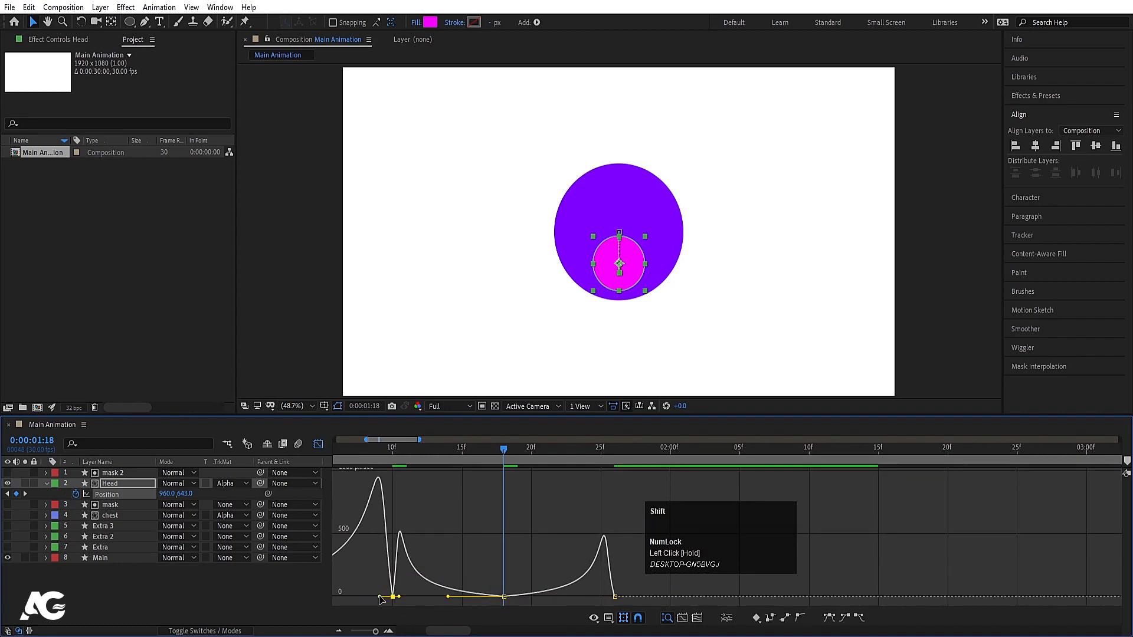
key(minus)
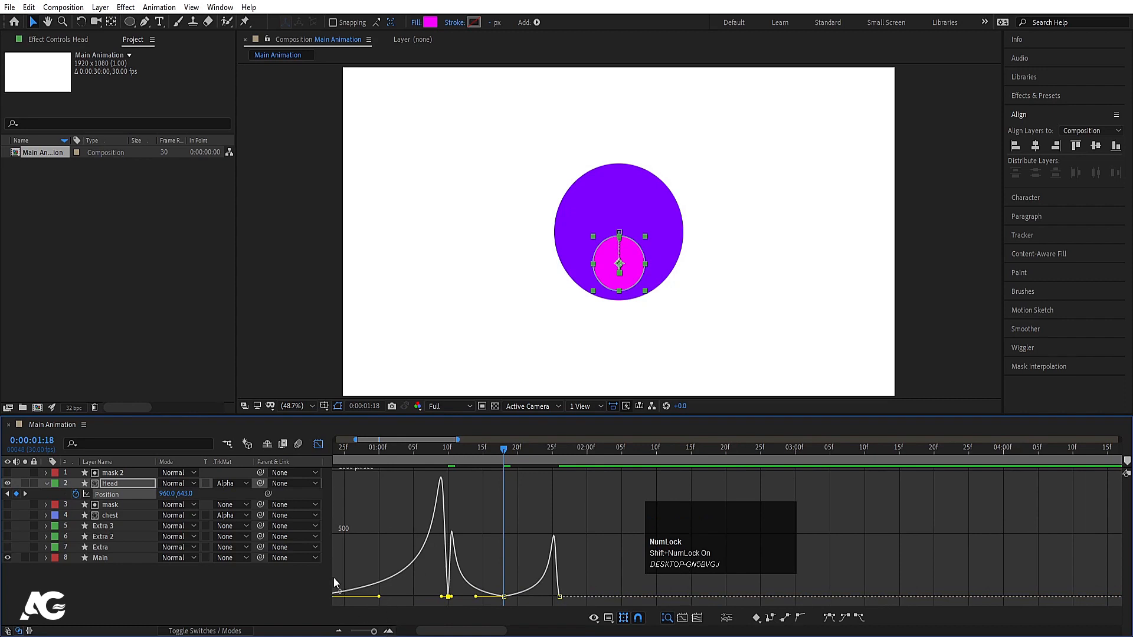
click(319, 445)
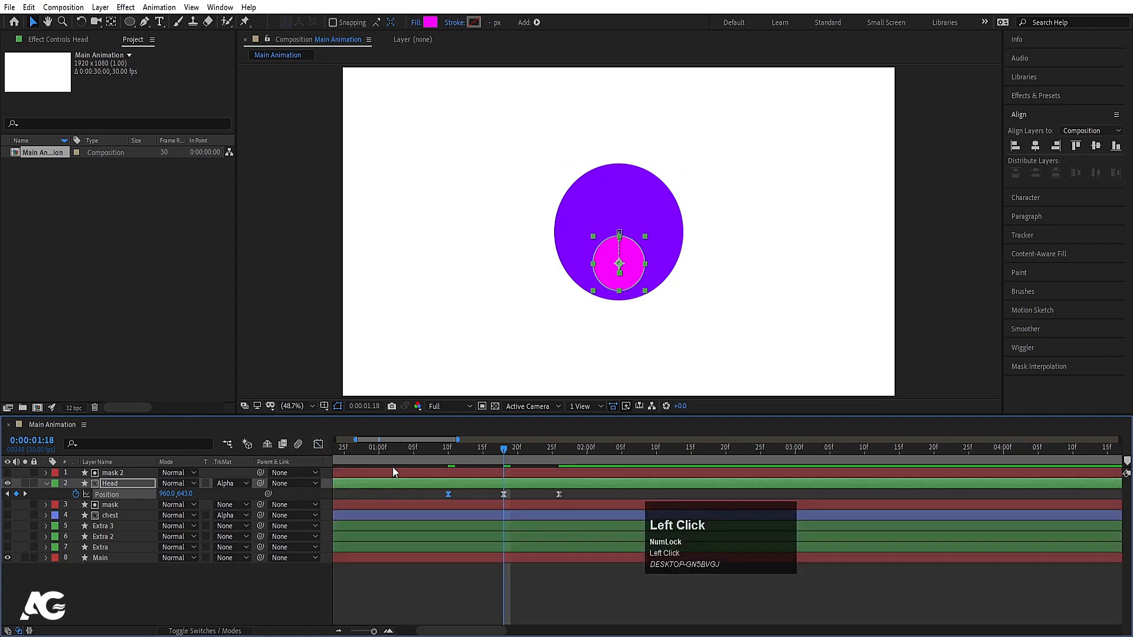
- Preview Head's drop and bounce animation from the start of the composition
key(minus)
key(minus)
click(365, 452)
key(space)
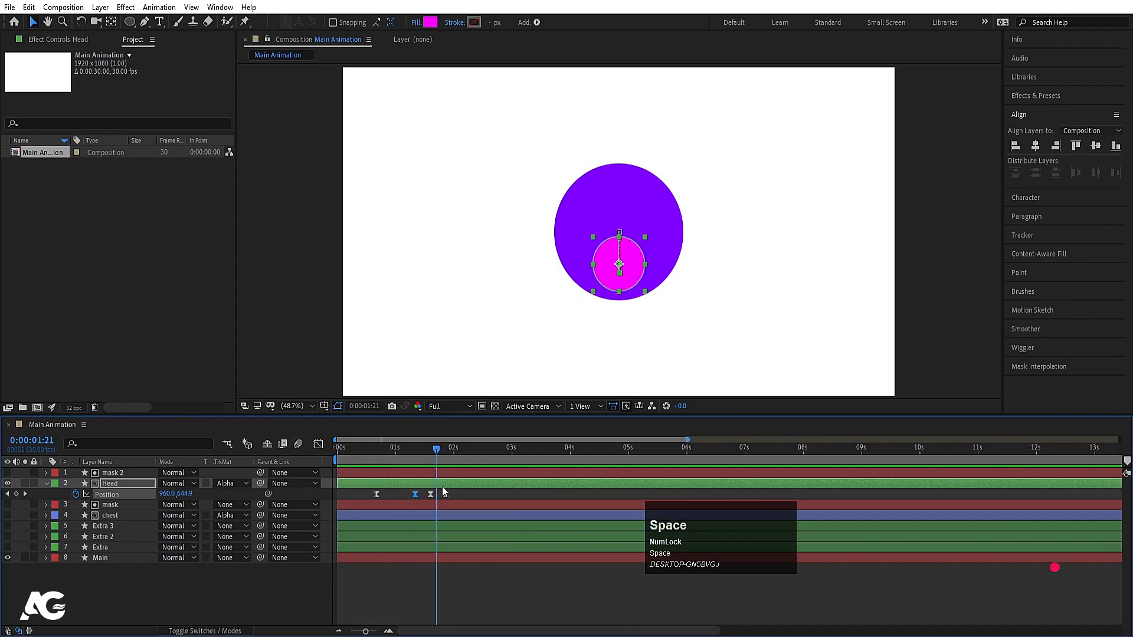
key(space)
key(space)
drag(429, 456, 341, 478)
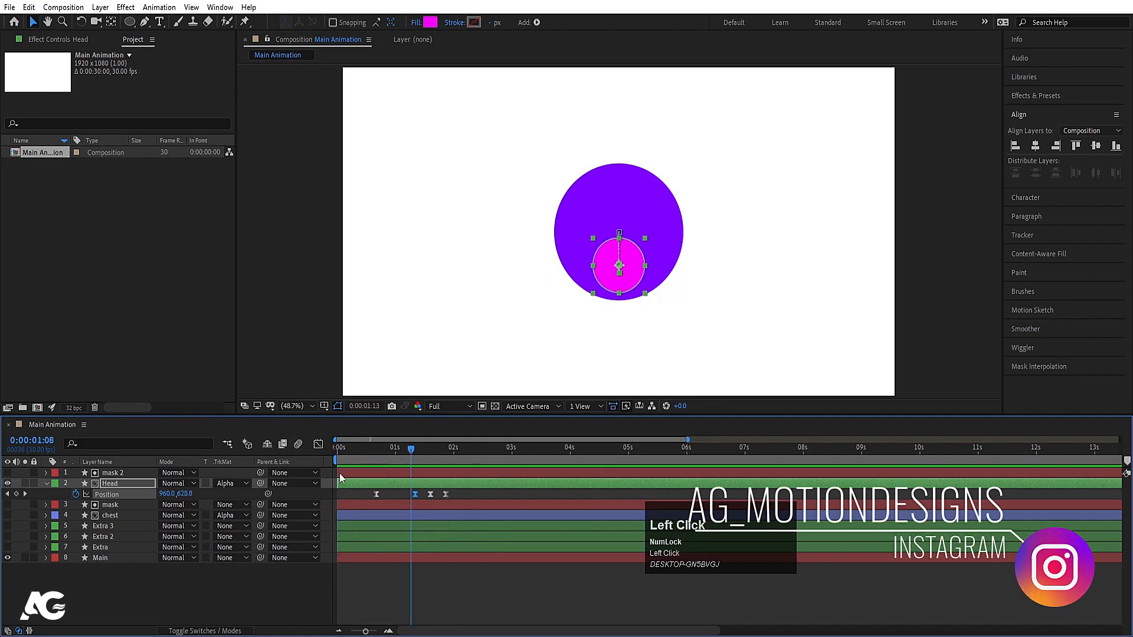
key(space)
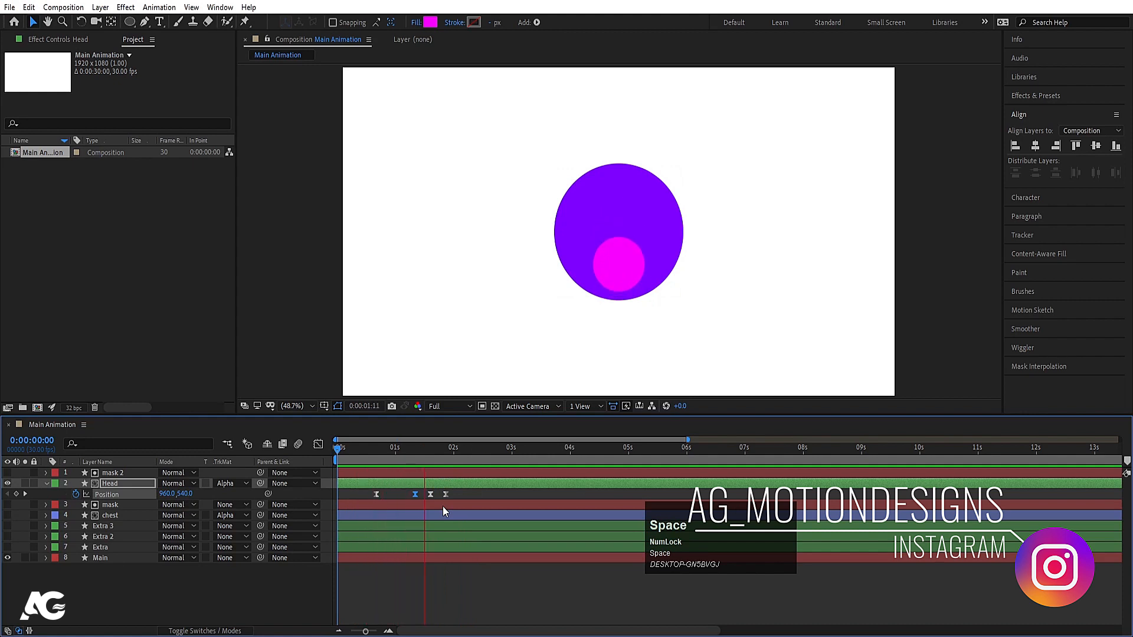
key(space)
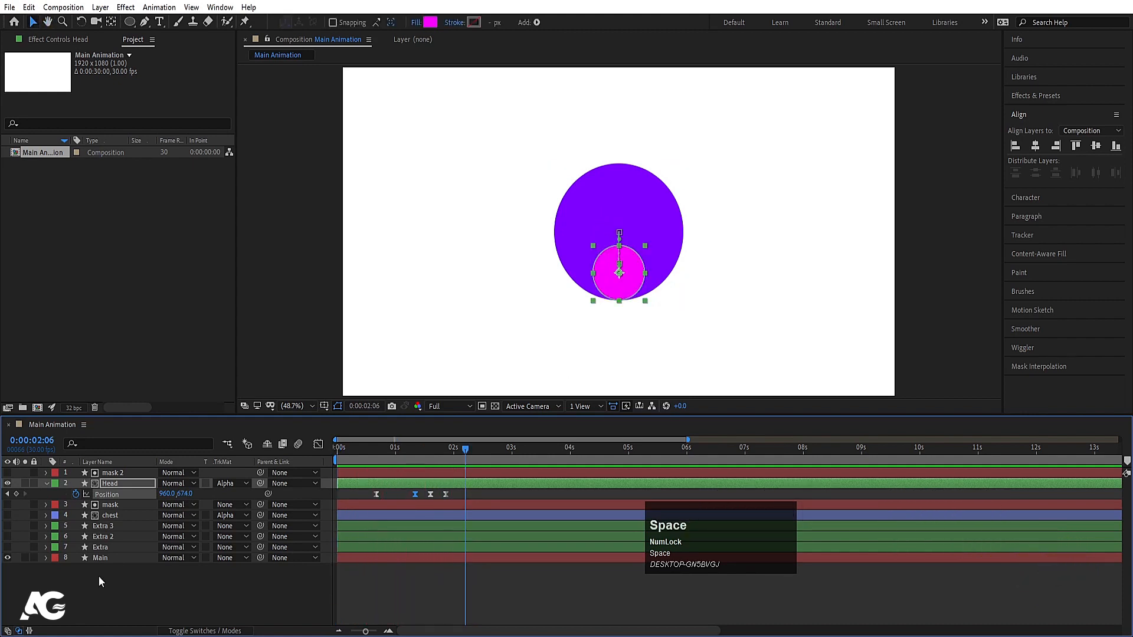
- Show the Extra, Extra 2 and Extra 3 layers and move them above mask 2 in the layer order
click(109, 549)
shift+click(94, 528)
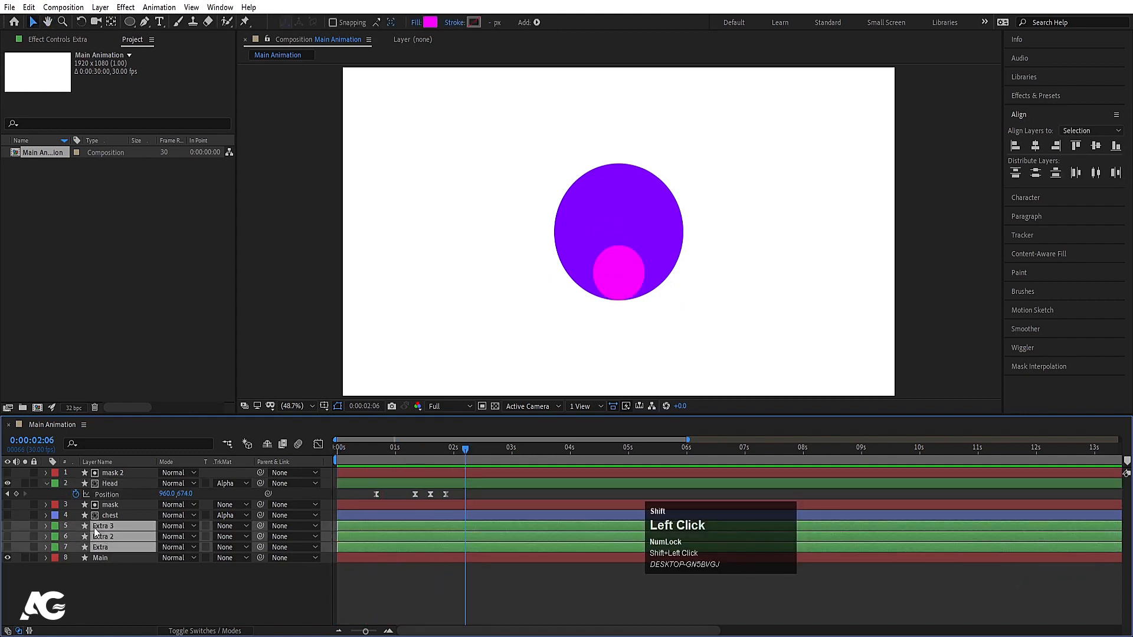
click(7, 526)
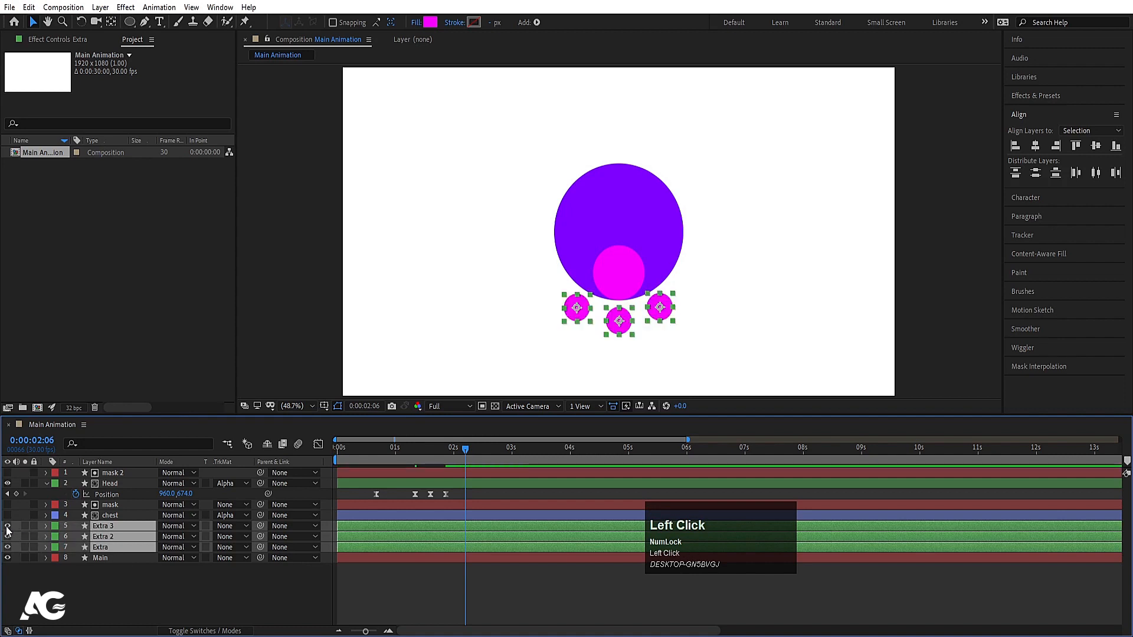
drag(350, 453, 56, 492)
click(46, 486)
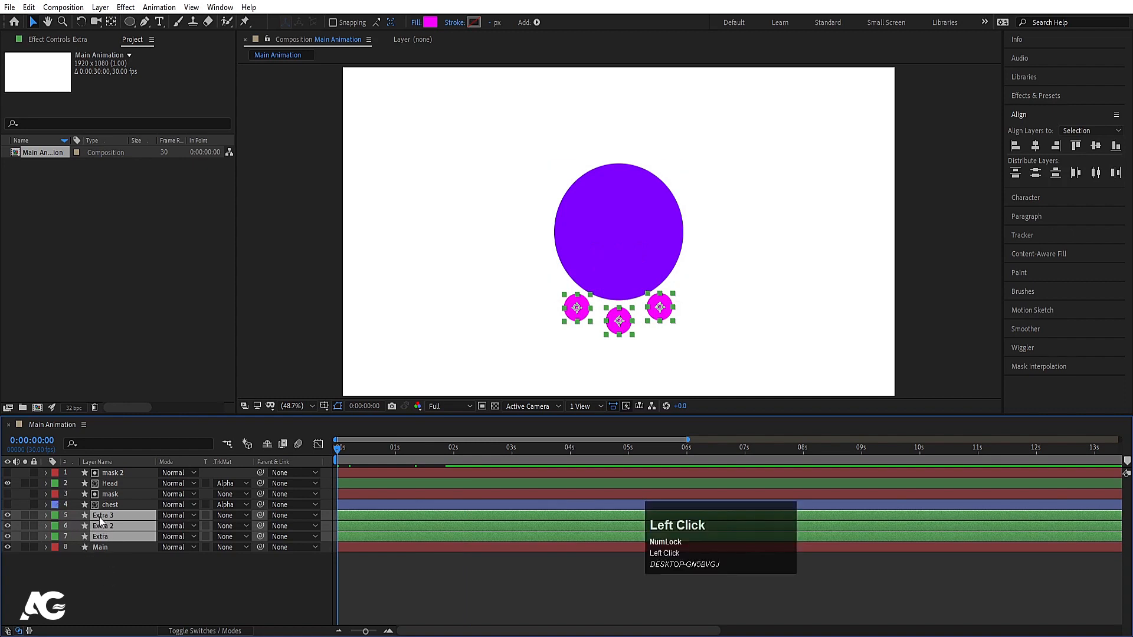
drag(101, 527, 118, 471)
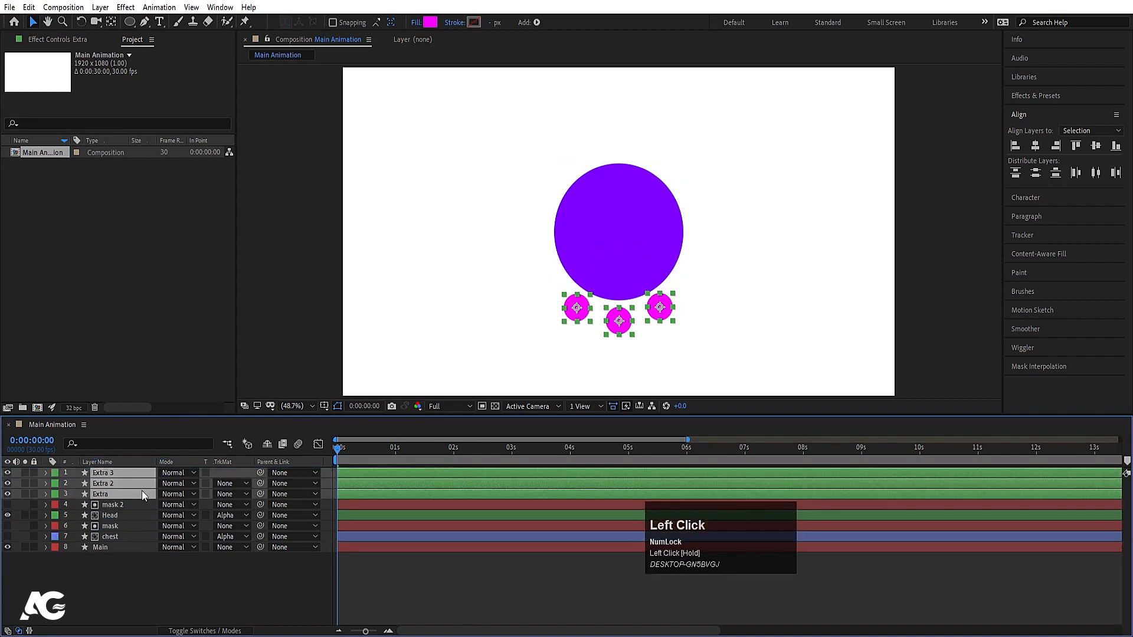
- Mark the mask 2, Head, mask, chest and Main layers as shy and hide shy layers in the timeline
click(101, 506)
shift+click(101, 549)
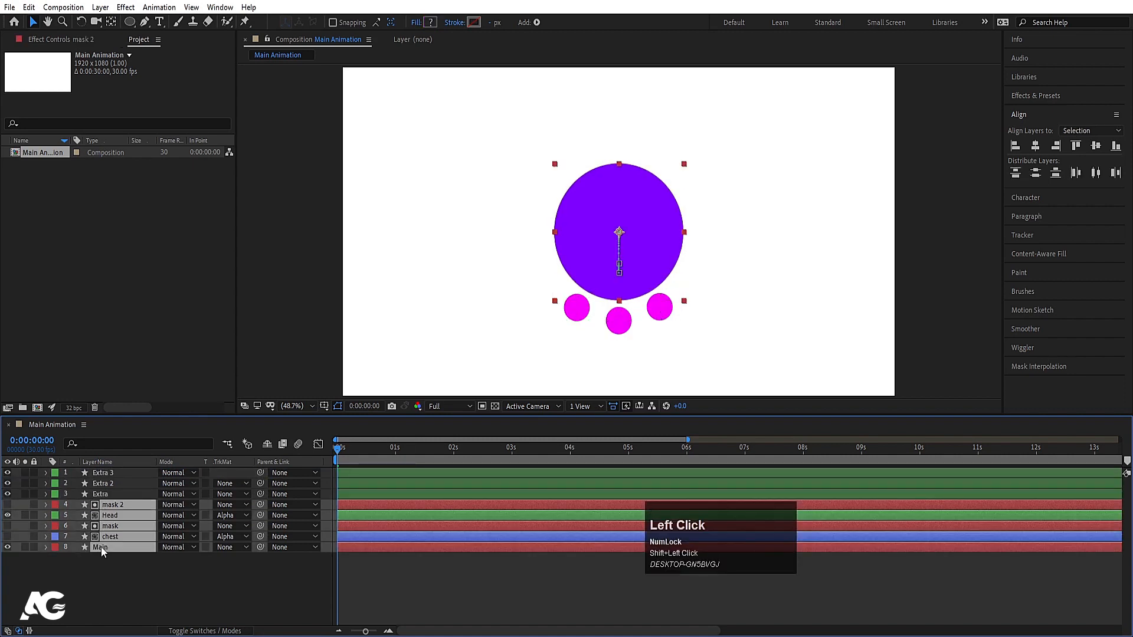
key(F4)
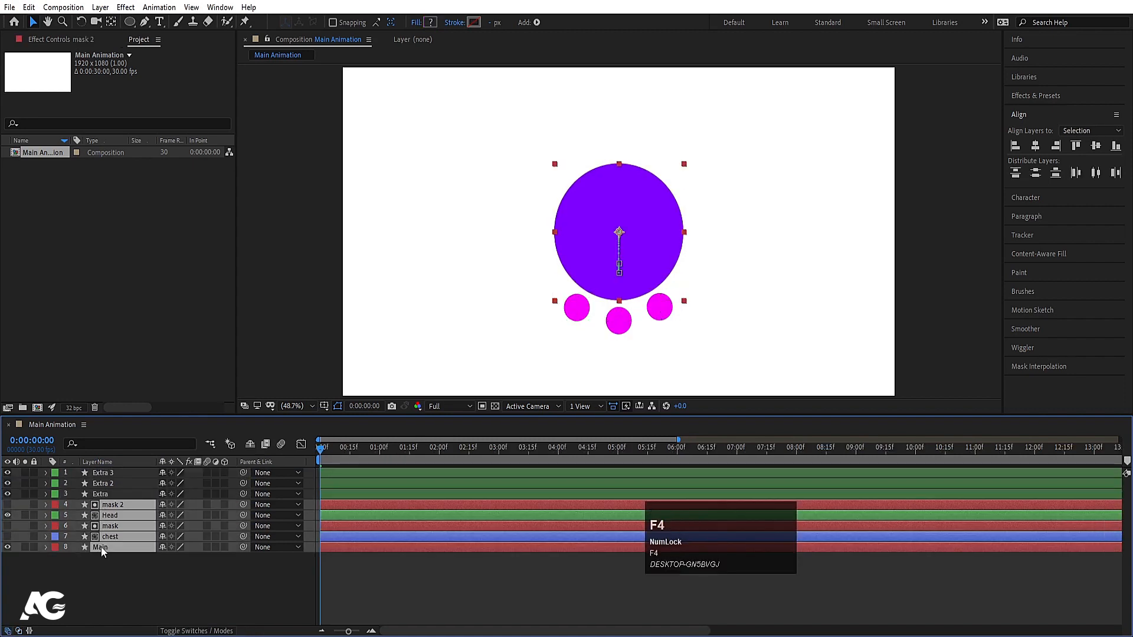
click(163, 506)
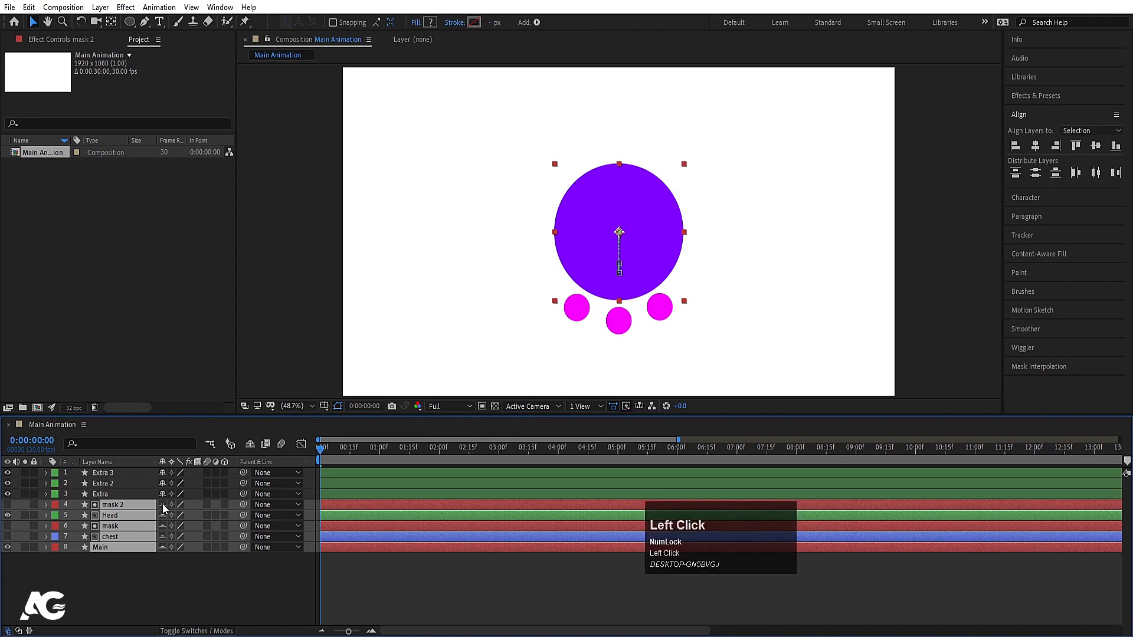
click(250, 446)
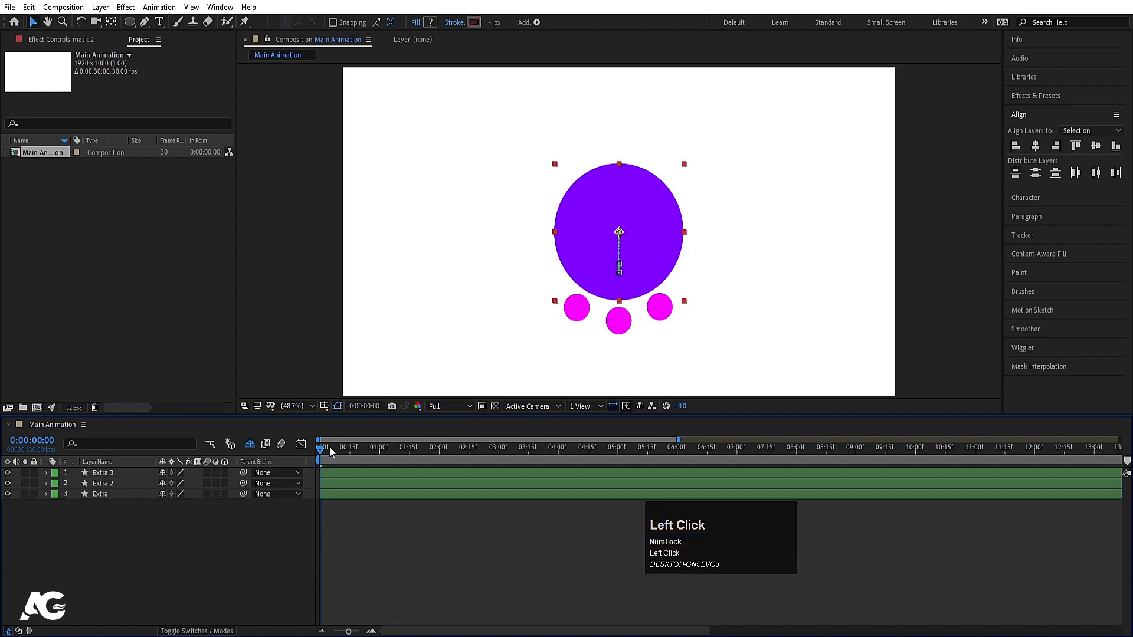
- Animate the Scale of Extra, Extra 2 and Extra 3 from 0% at 0:00:00:00 to 20% at 0:00:00:19
key(space)
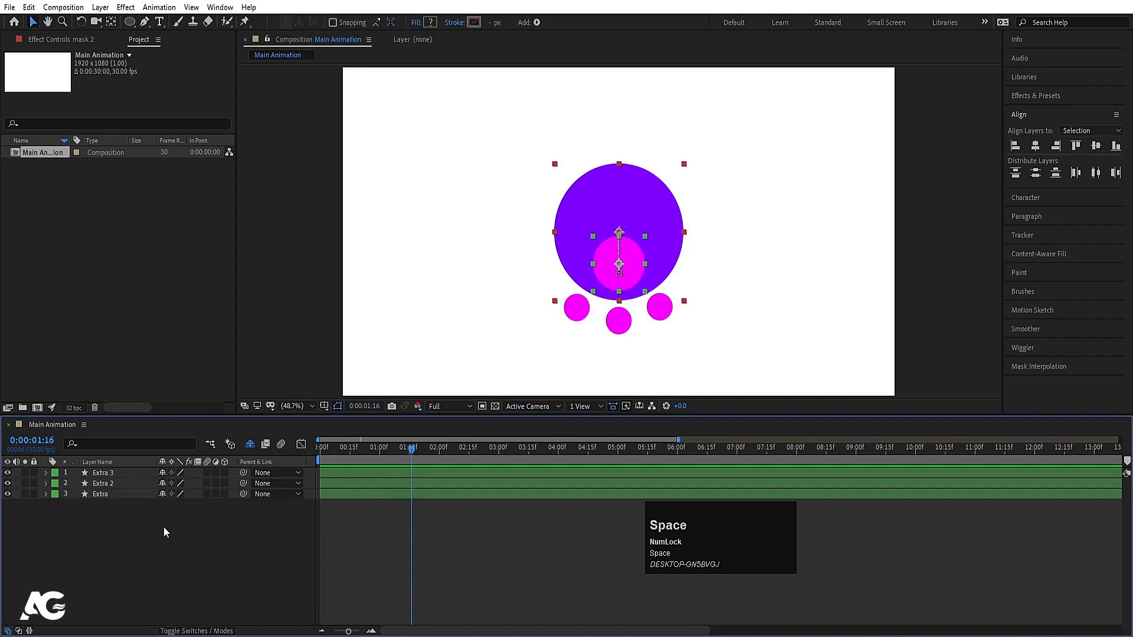
drag(366, 454, 116, 465)
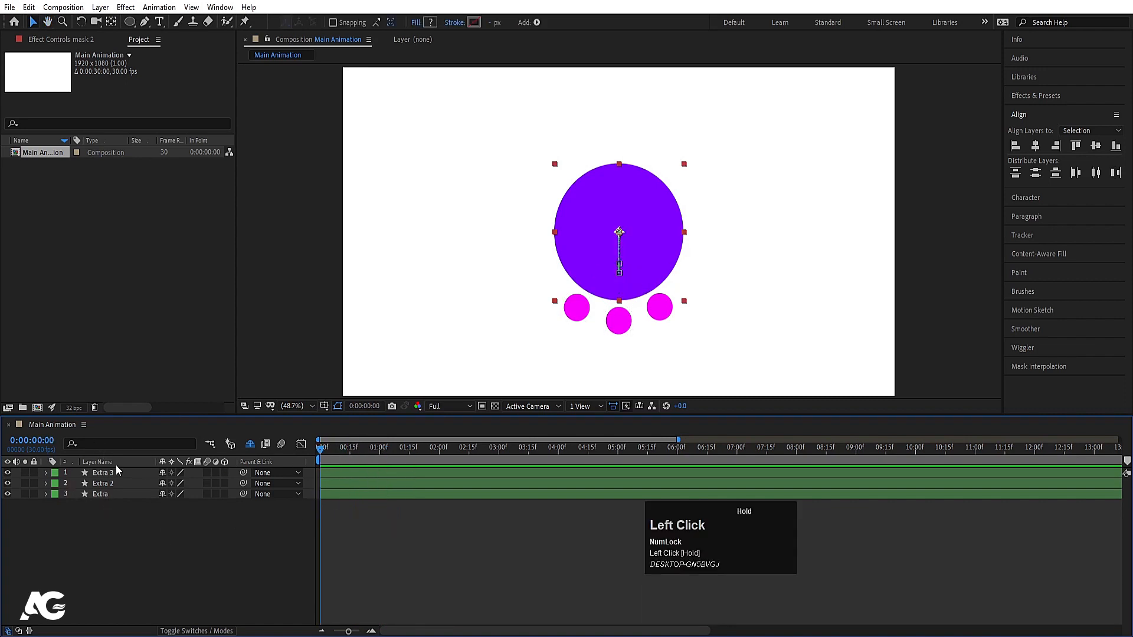
click(101, 494)
shift+click(85, 474)
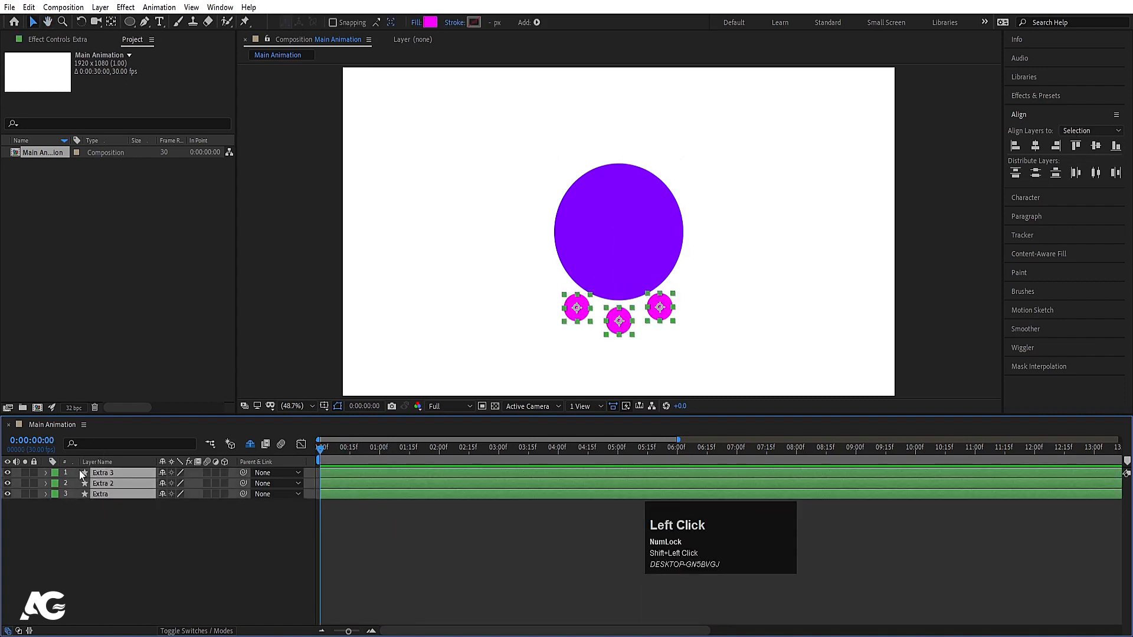
key(s)
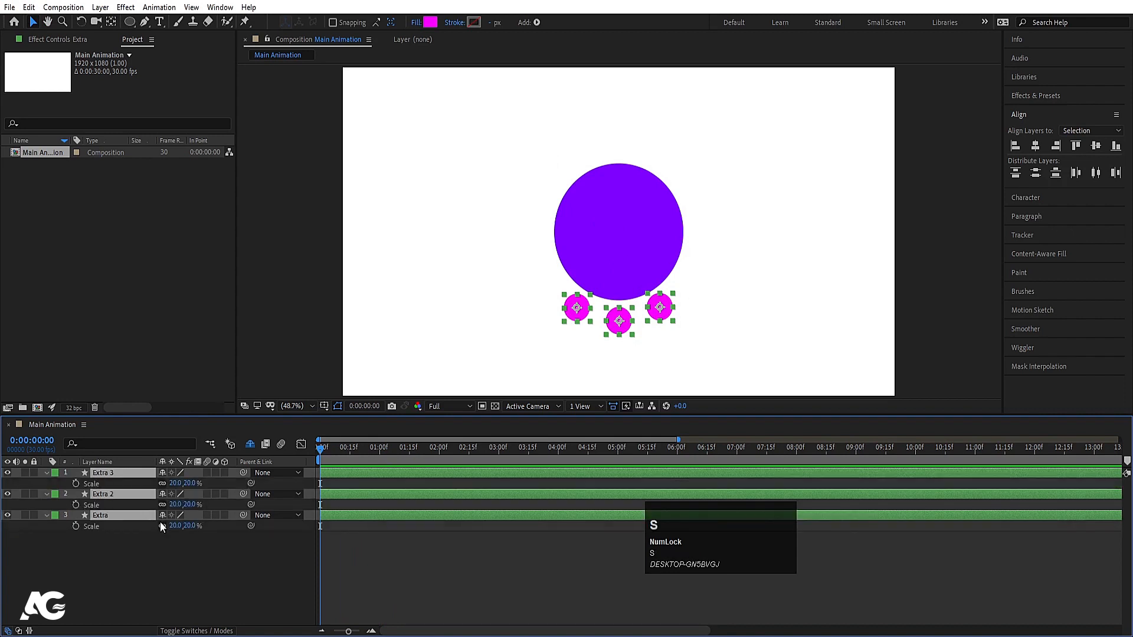
click(76, 485)
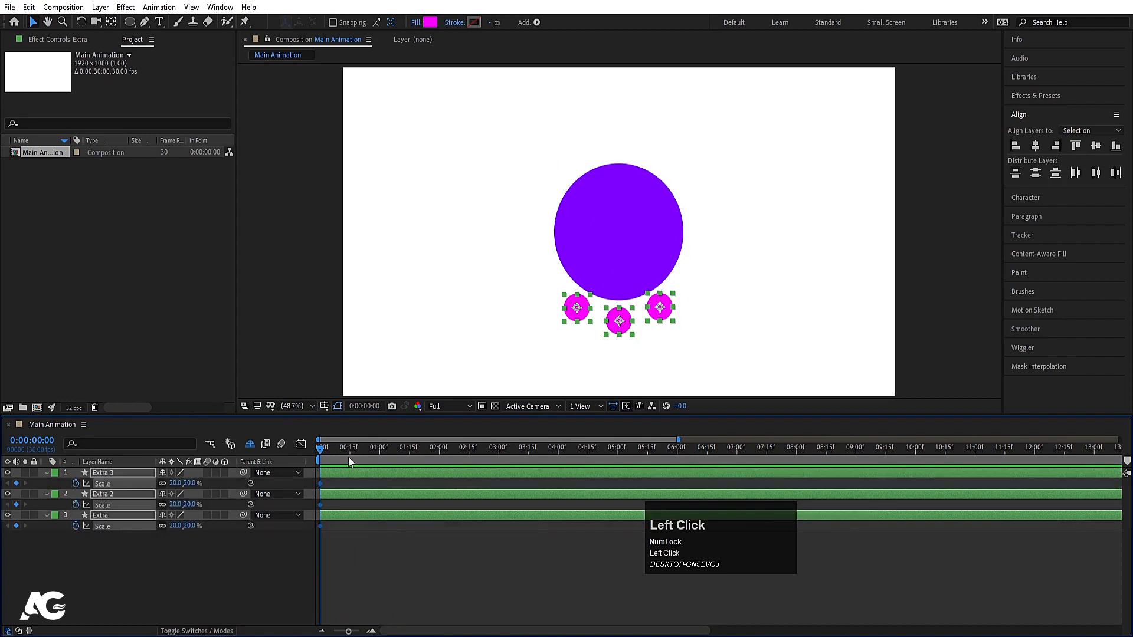
key(equal)
click(396, 453)
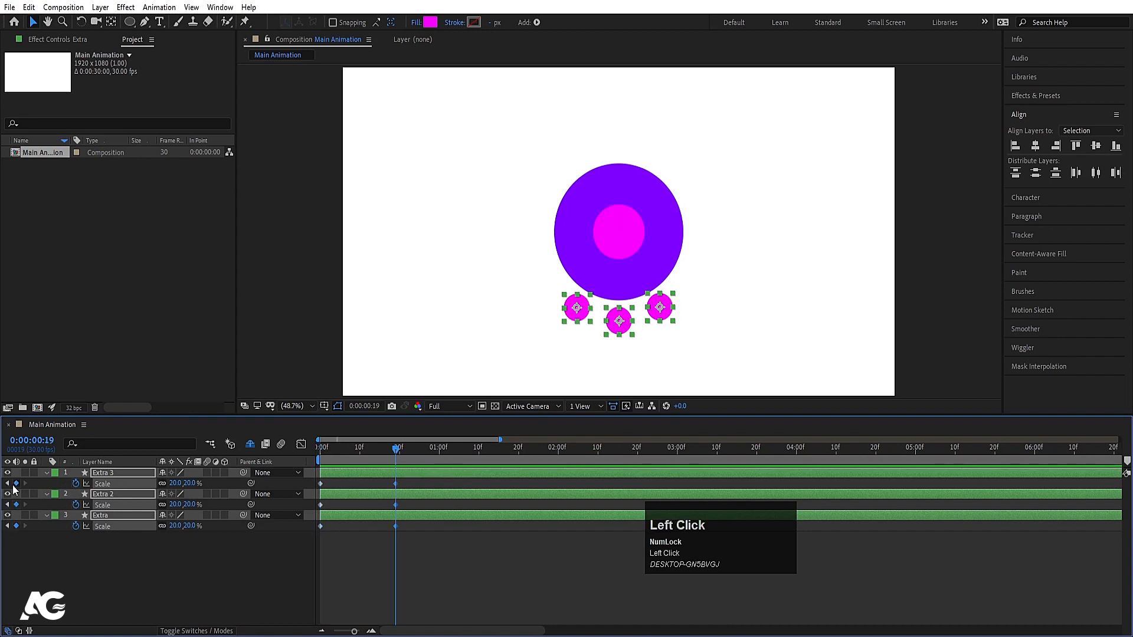
key(Home)
click(176, 484)
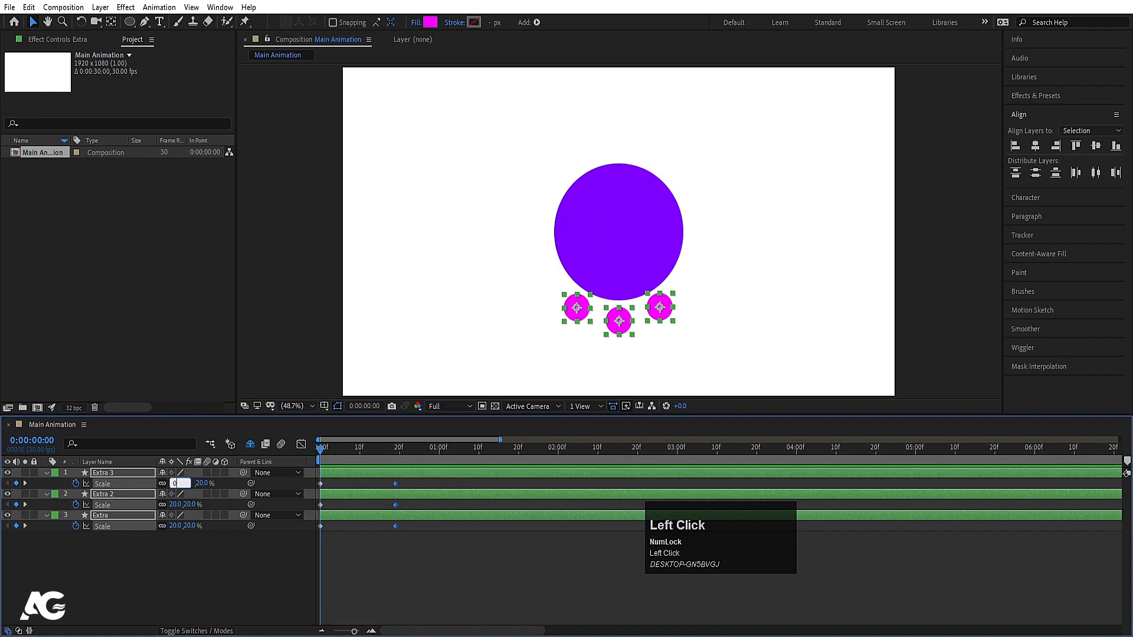
key(Return)
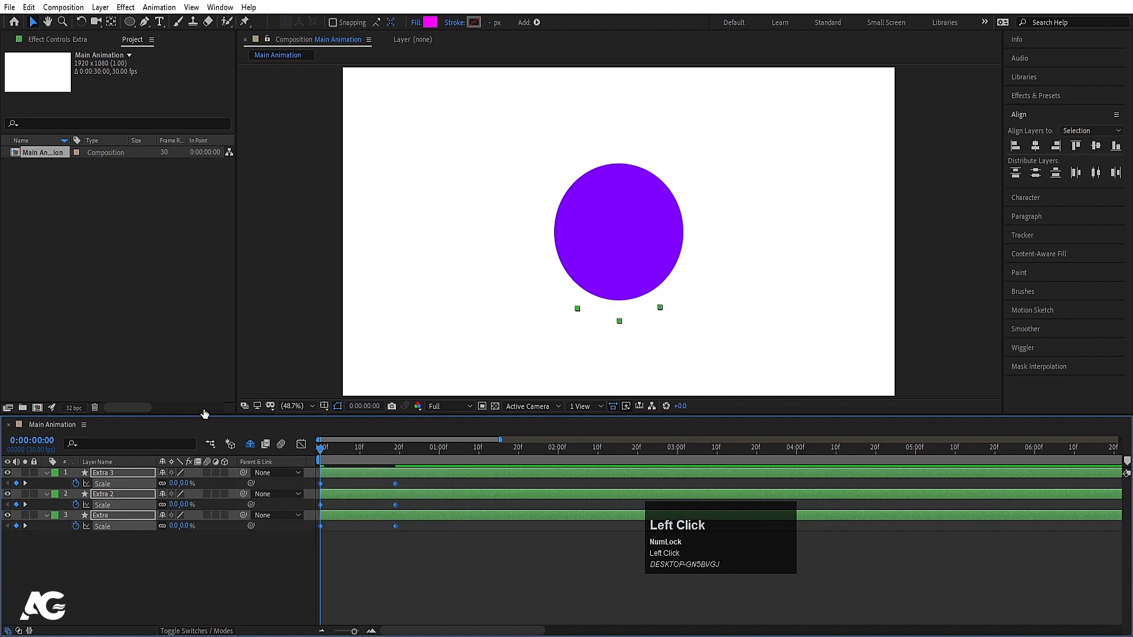
- Easy-ease the Extra layers' Scale keyframes and shape their speed curve to peak early with a long slowdown, previewing the result
key(F9)
click(301, 444)
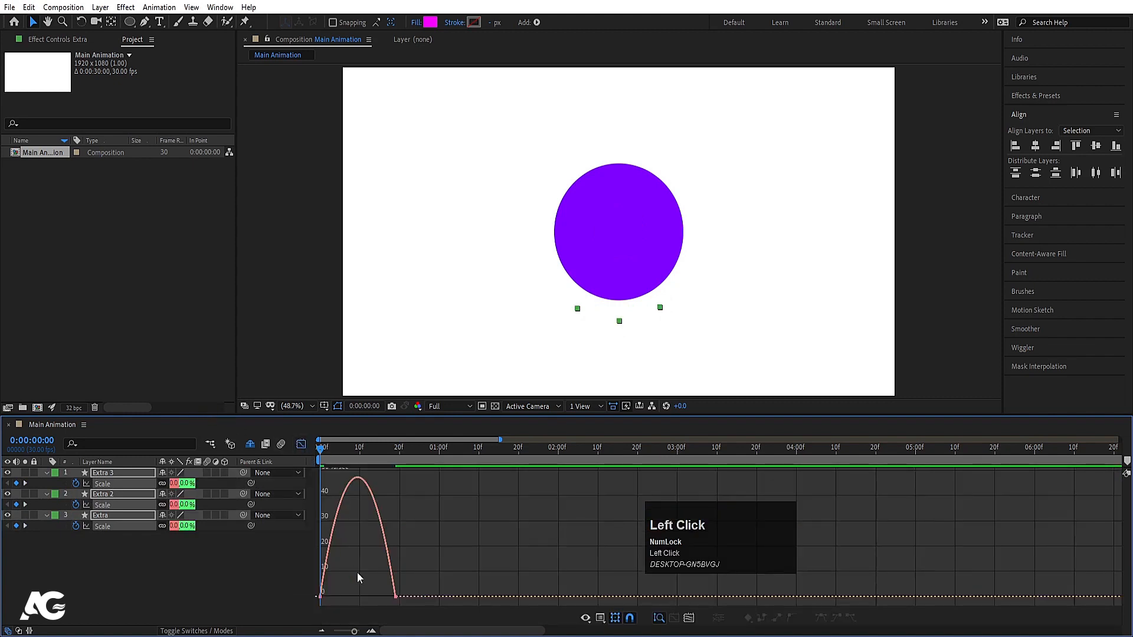
click(393, 594)
drag(392, 593, 322, 588)
key(space)
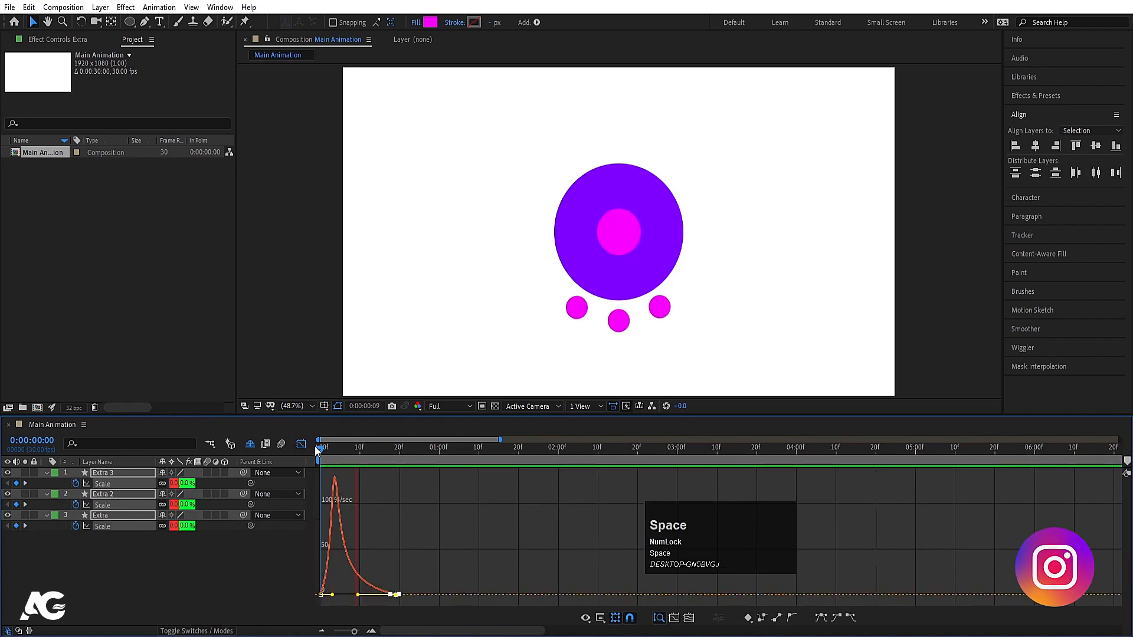
click(301, 444)
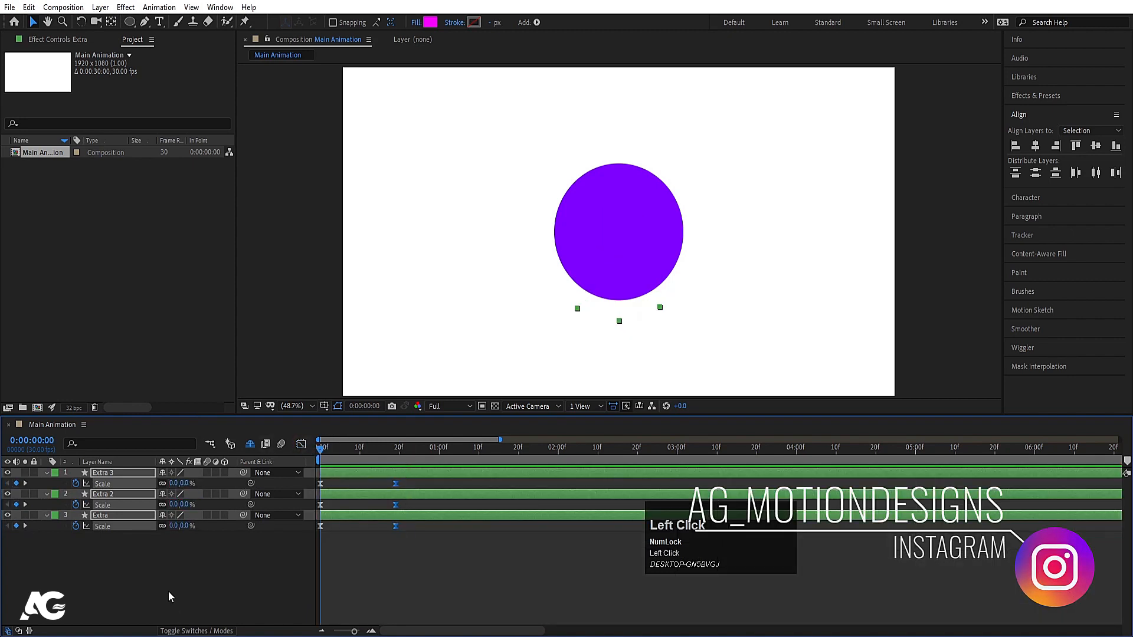
- Add a null object to the composition and parent Extra, Extra 2 and Extra 3 to it
click(167, 571)
right_click(167, 572)
click(194, 430)
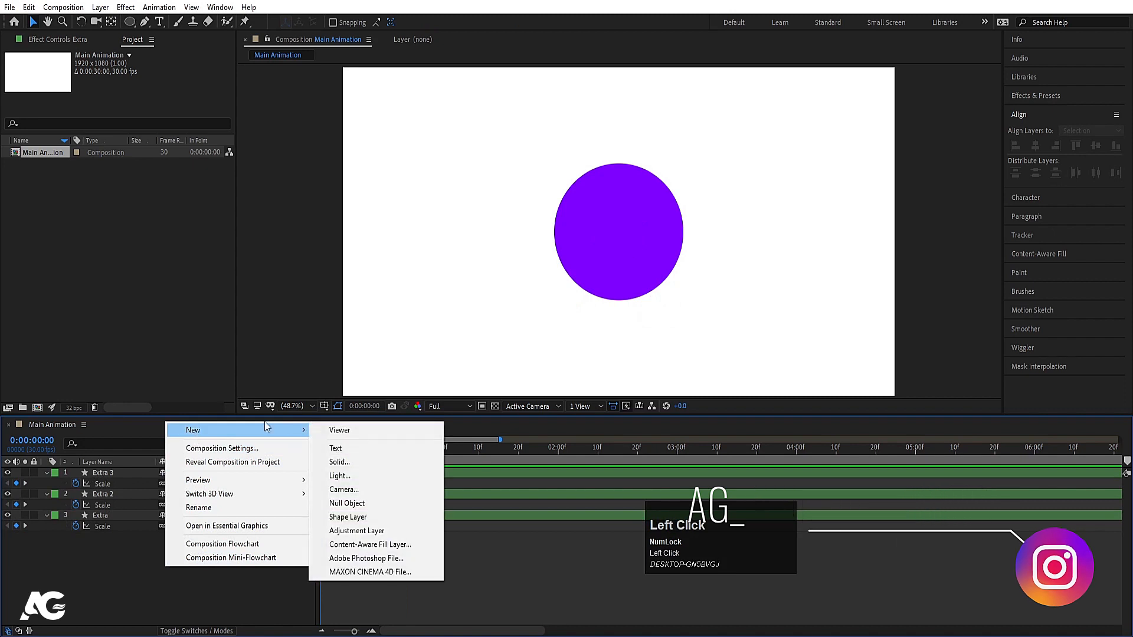
click(349, 503)
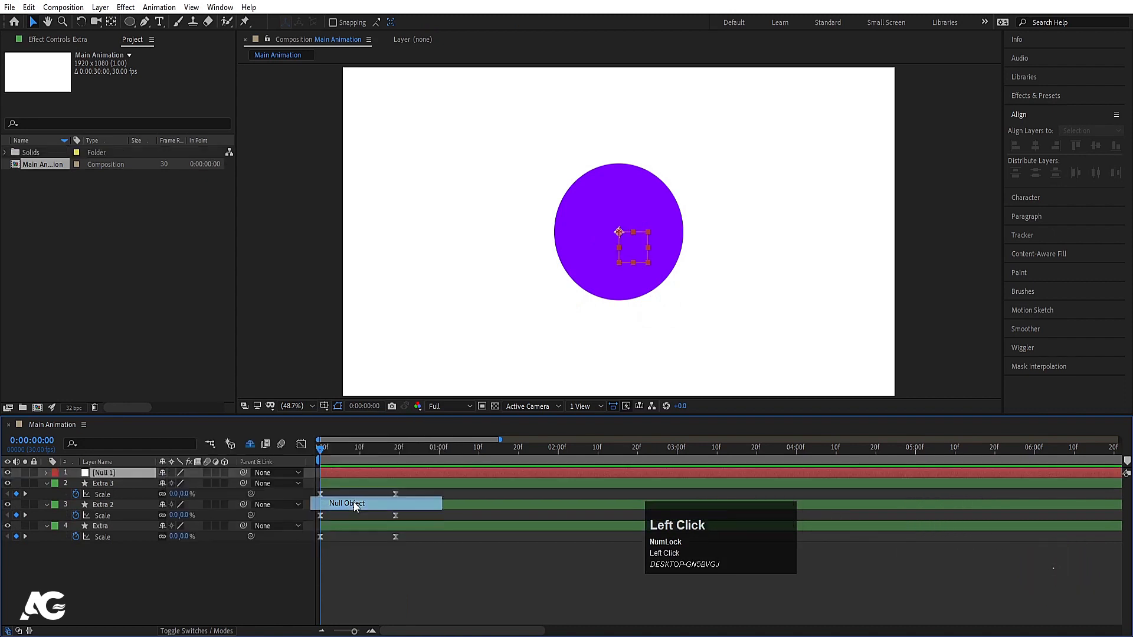
click(133, 527)
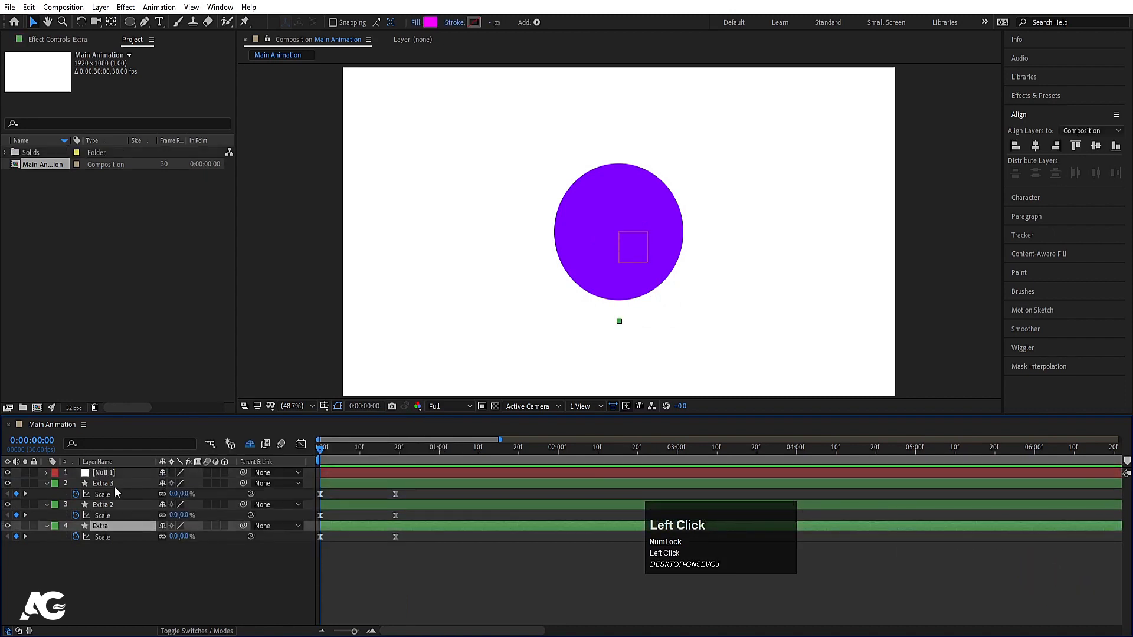
key(shift)
shift+click(133, 487)
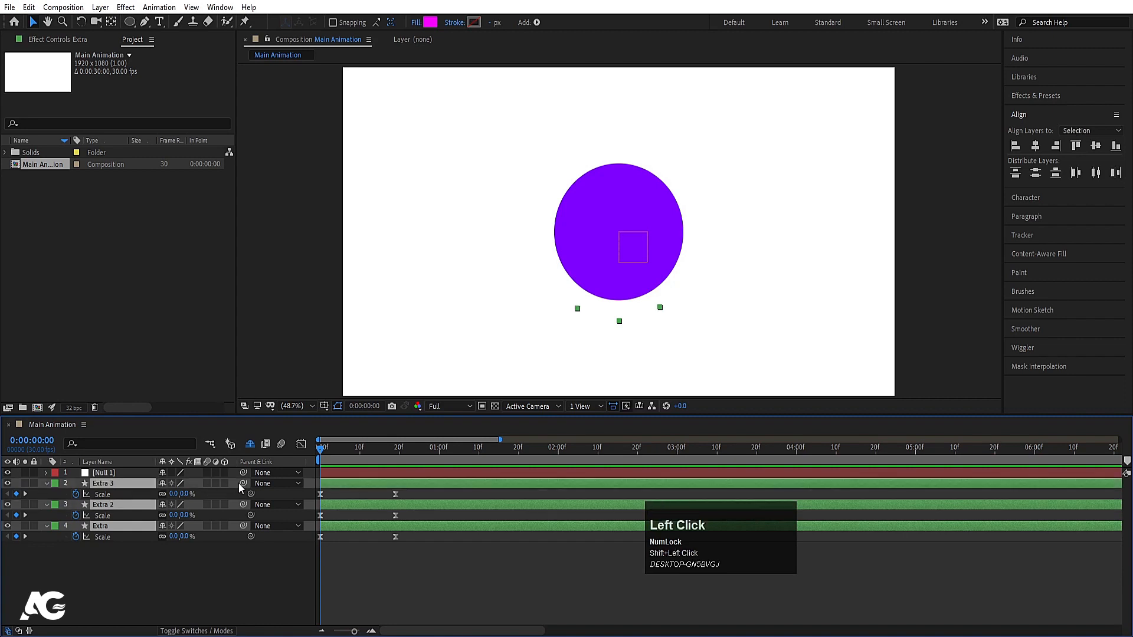
drag(243, 484, 107, 474)
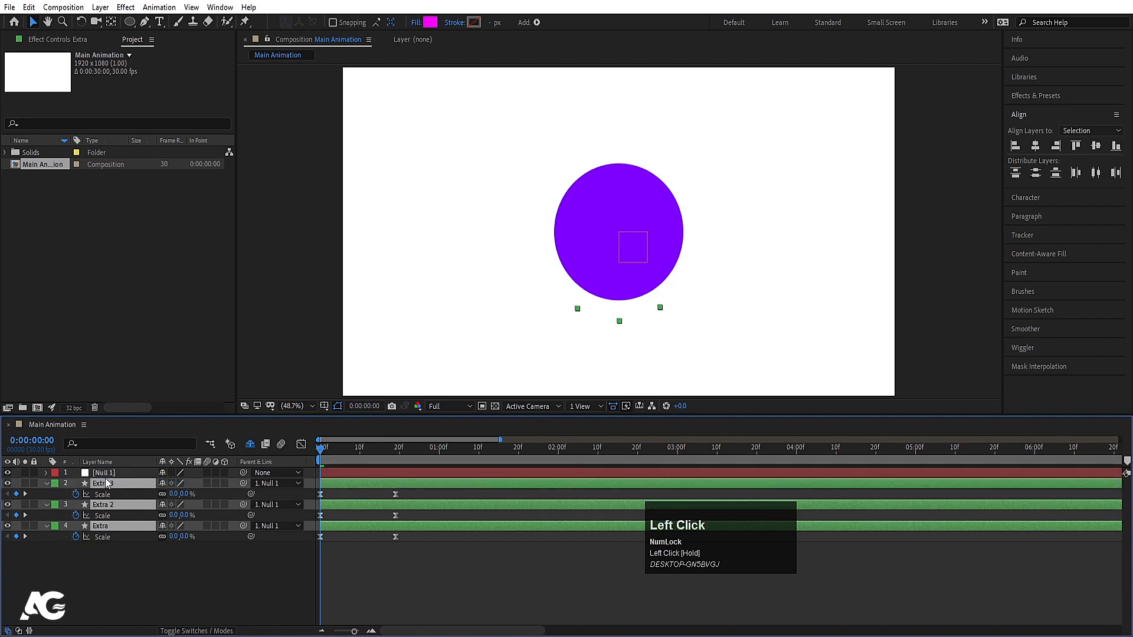
- Animate the null's Rotation from 0° at 0:00:00:19 to one full turn (1x+0.0°) at 0:00:02:00
click(108, 475)
key(space)
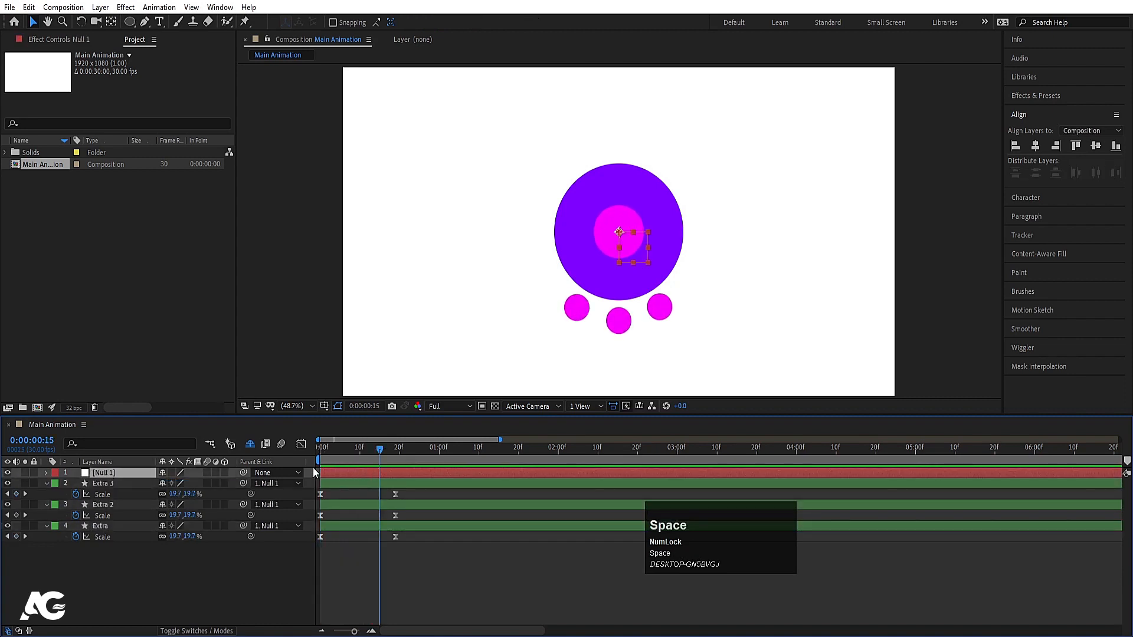
click(396, 448)
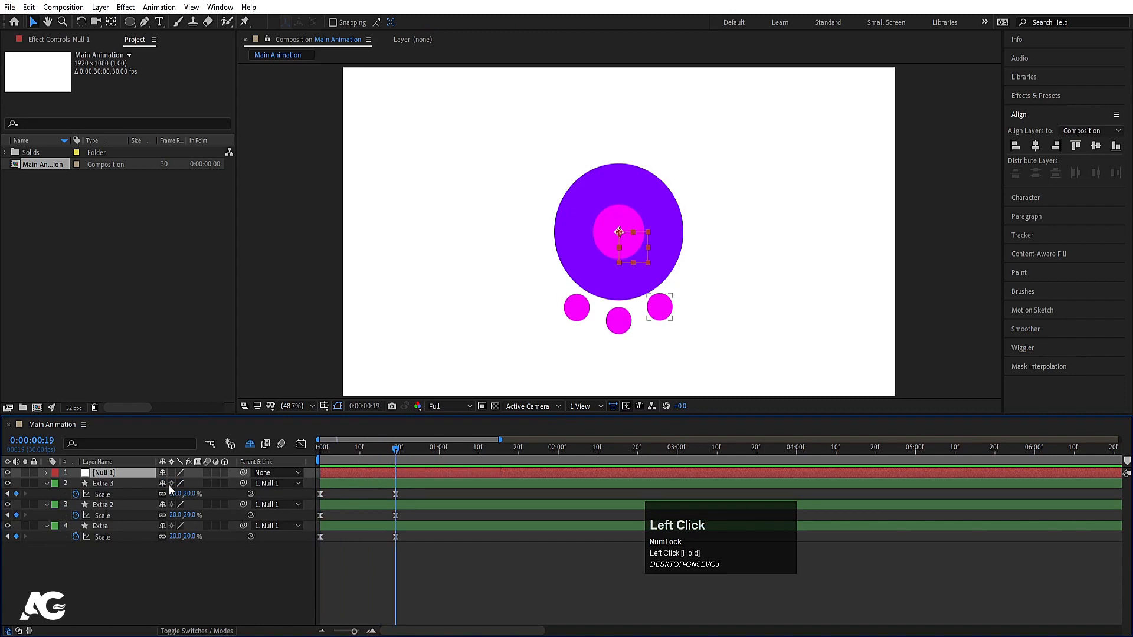
key(r)
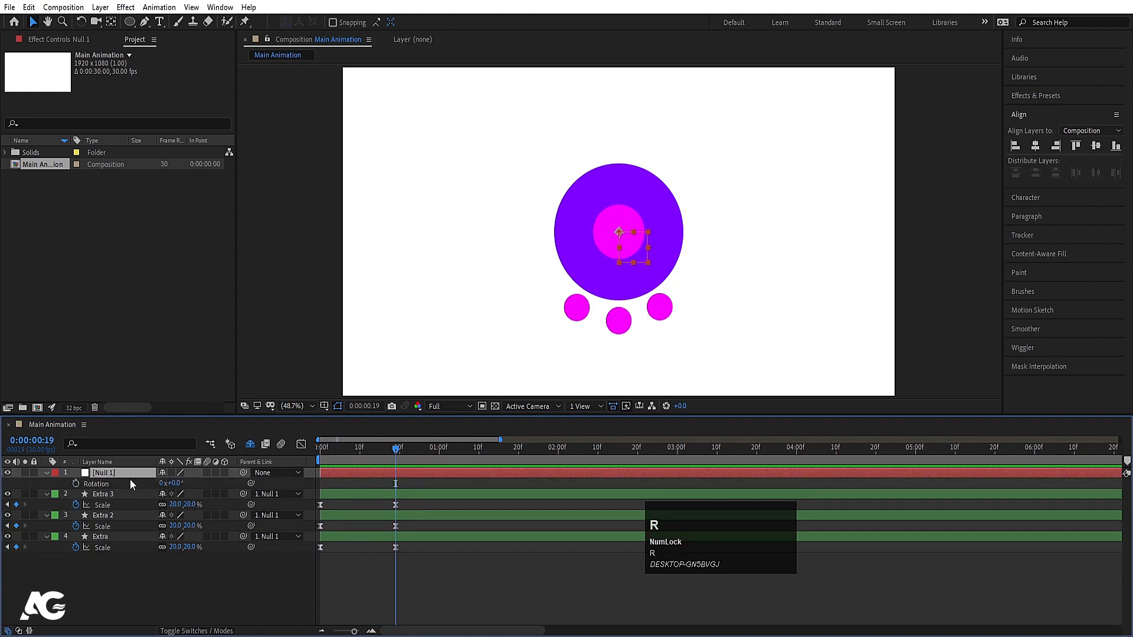
click(76, 484)
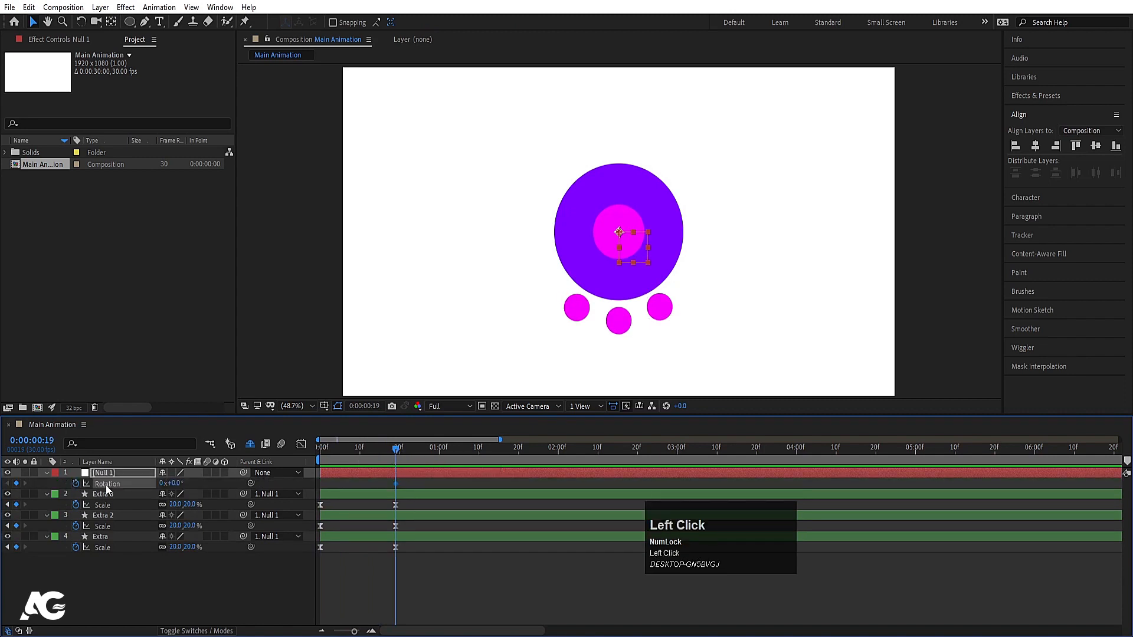
click(559, 448)
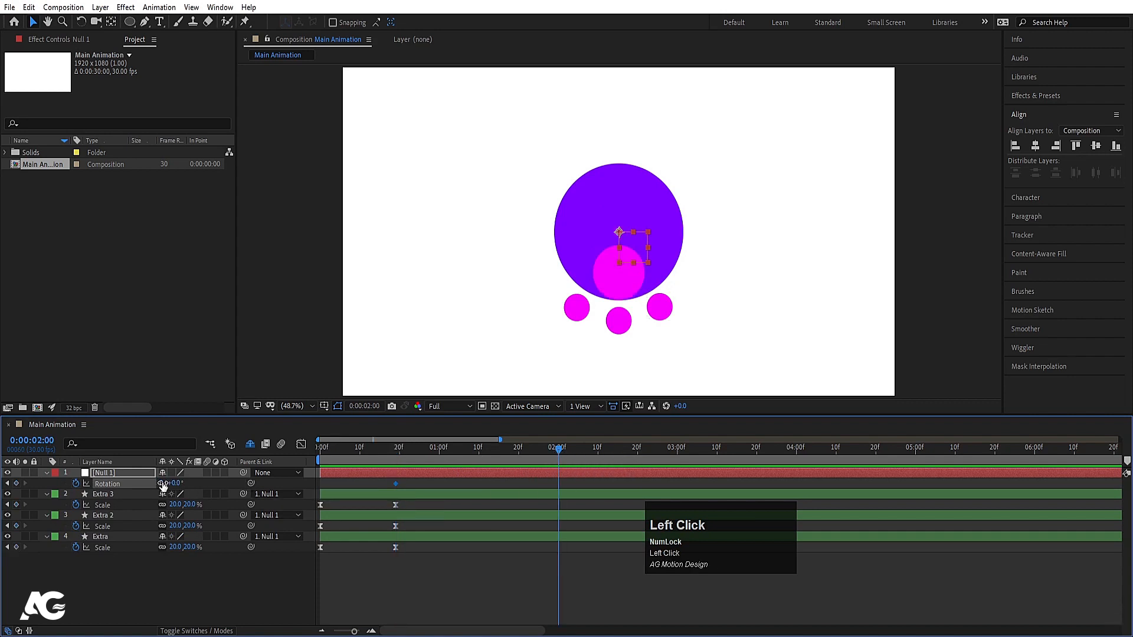
key(Return)
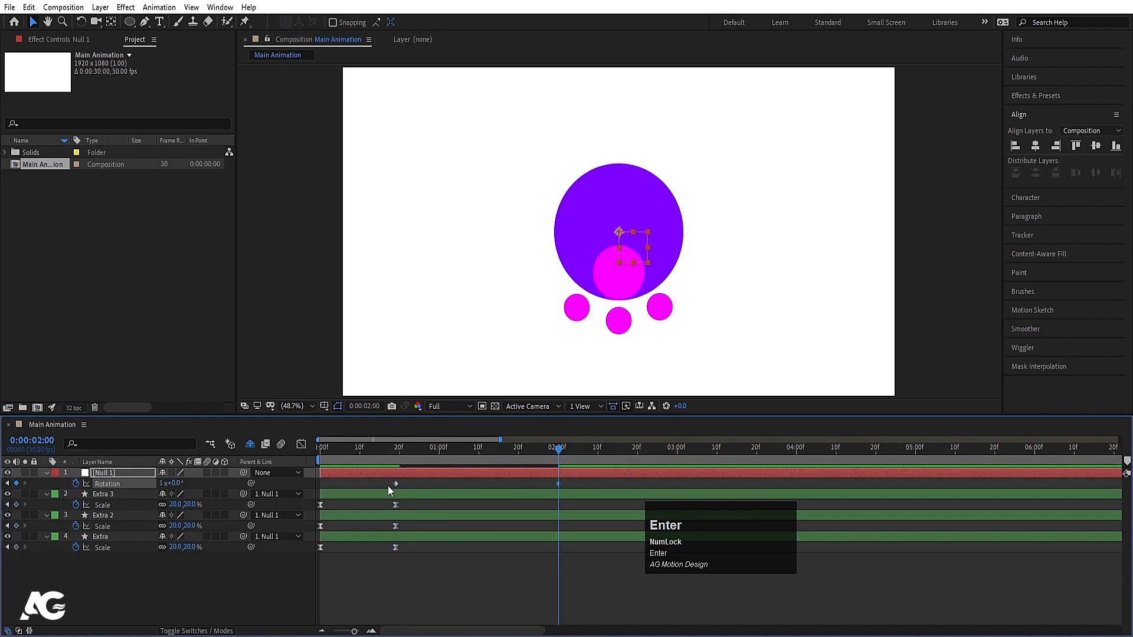
- Easy-ease both of the null's Rotation keyframes and preview the spinning circles
drag(378, 487, 573, 479)
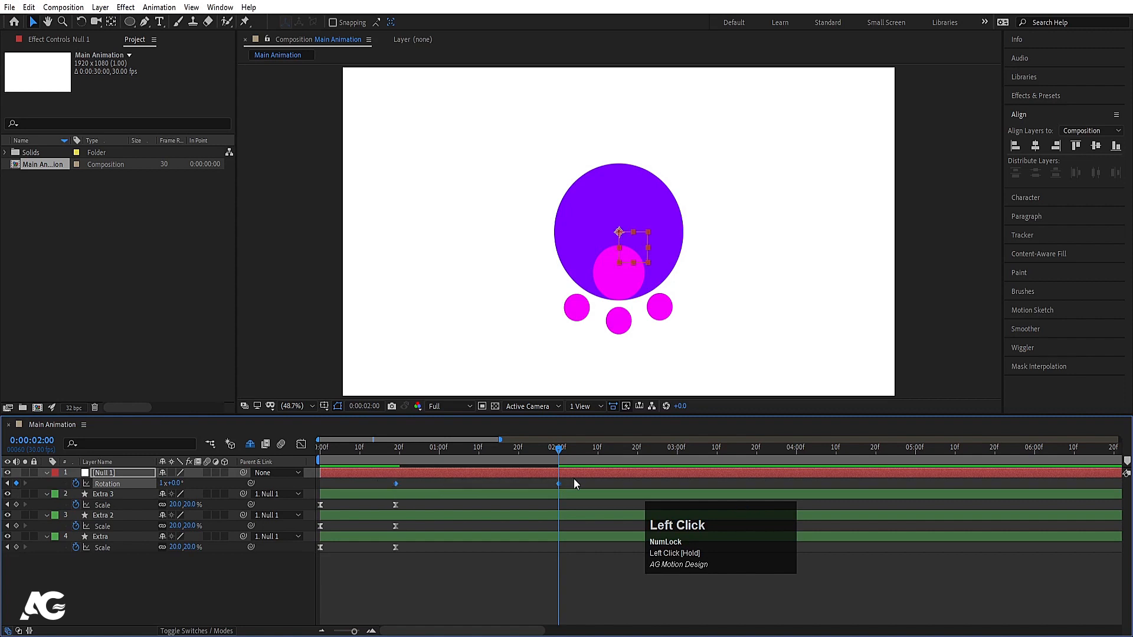
key(F9)
click(365, 455)
key(space)
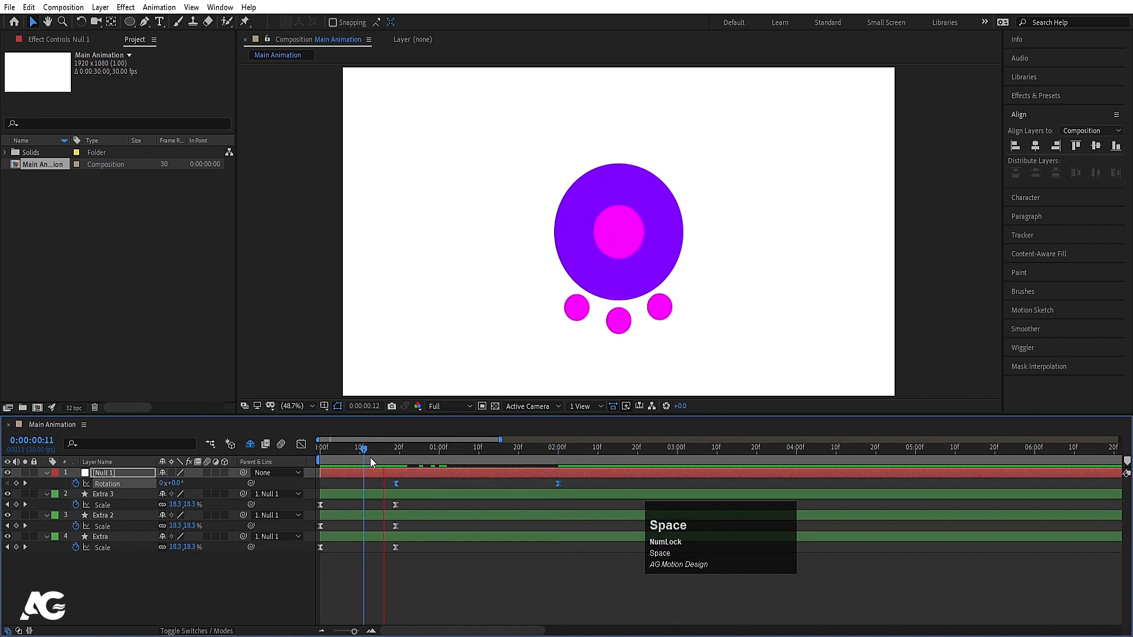
- Shape the null's Rotation speed curve by lengthening the easing influence of both keyframes toward the middle, and preview from the start
click(301, 445)
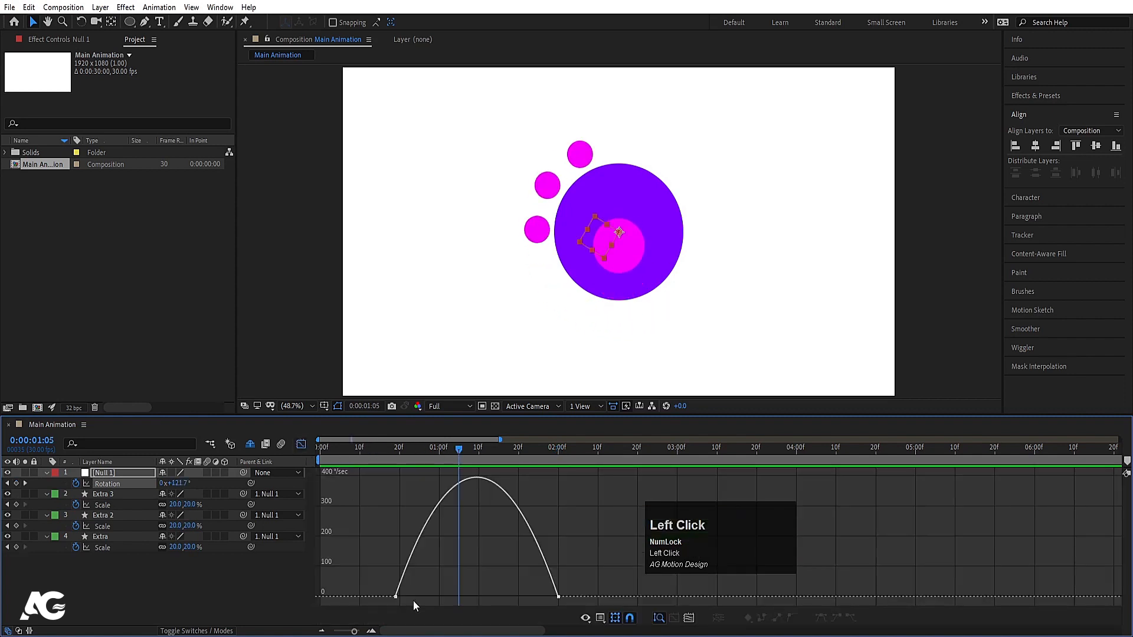
drag(378, 572, 637, 606)
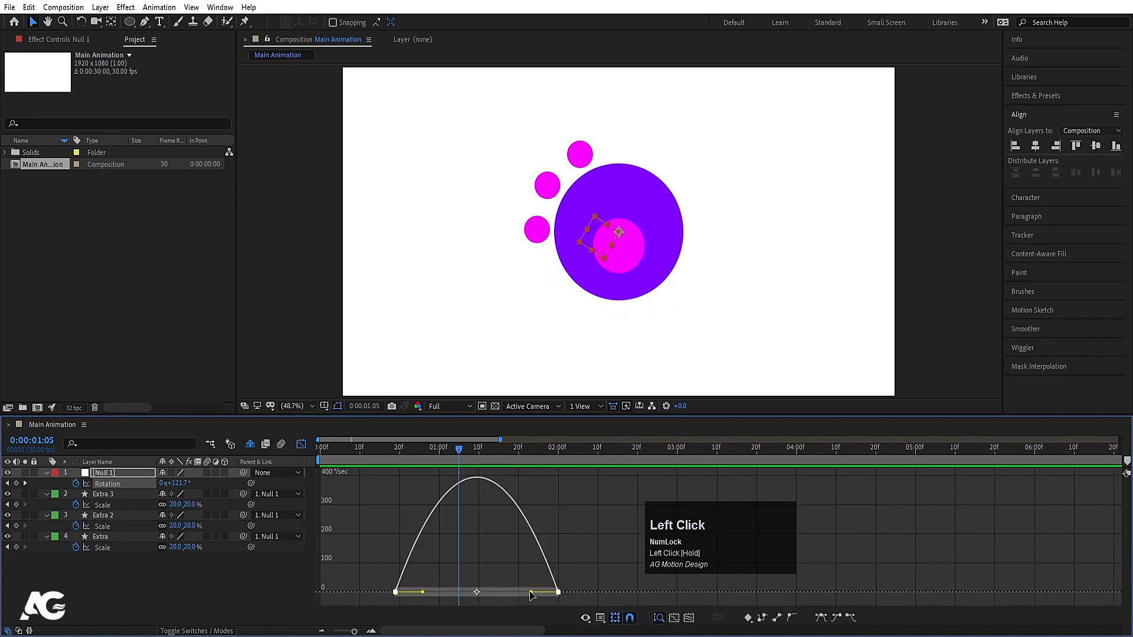
drag(530, 592, 496, 592)
drag(423, 592, 442, 594)
click(302, 445)
key(space)
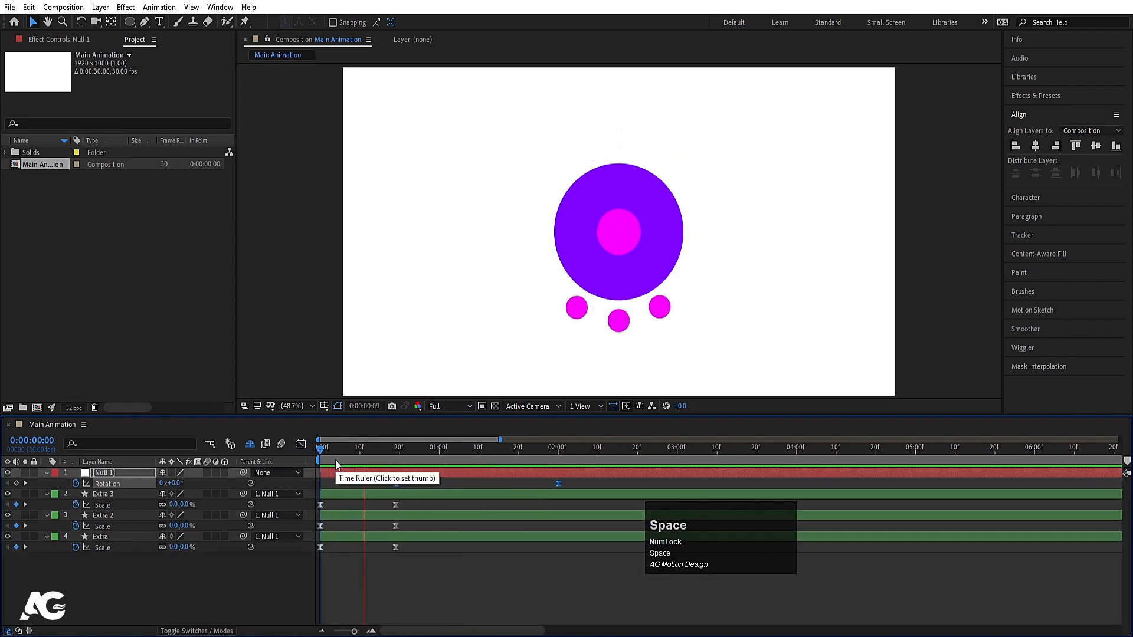
key(space)
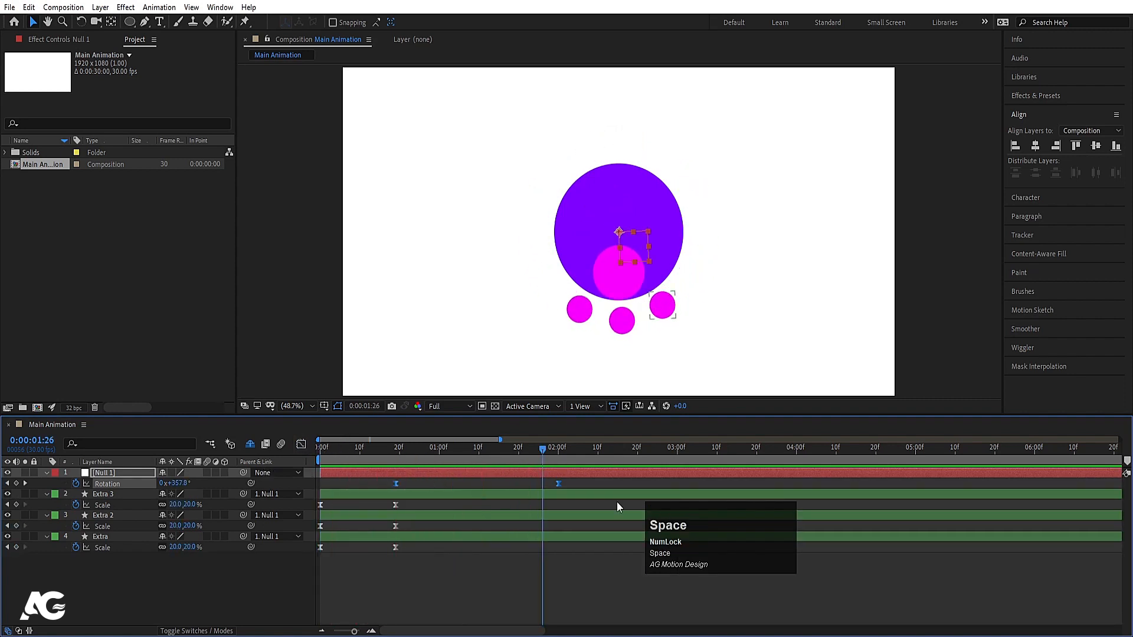
- Add Position keyframes to Extra, Extra 2 and Extra 3 at 0:00:01:26
click(126, 496)
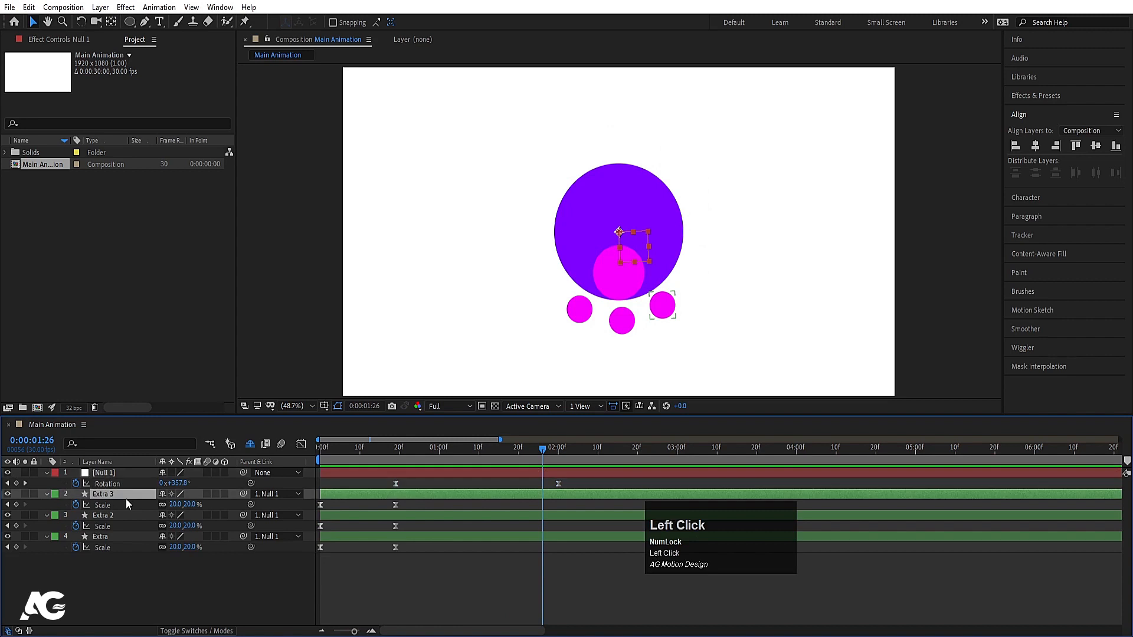
shift+click(99, 539)
key(p)
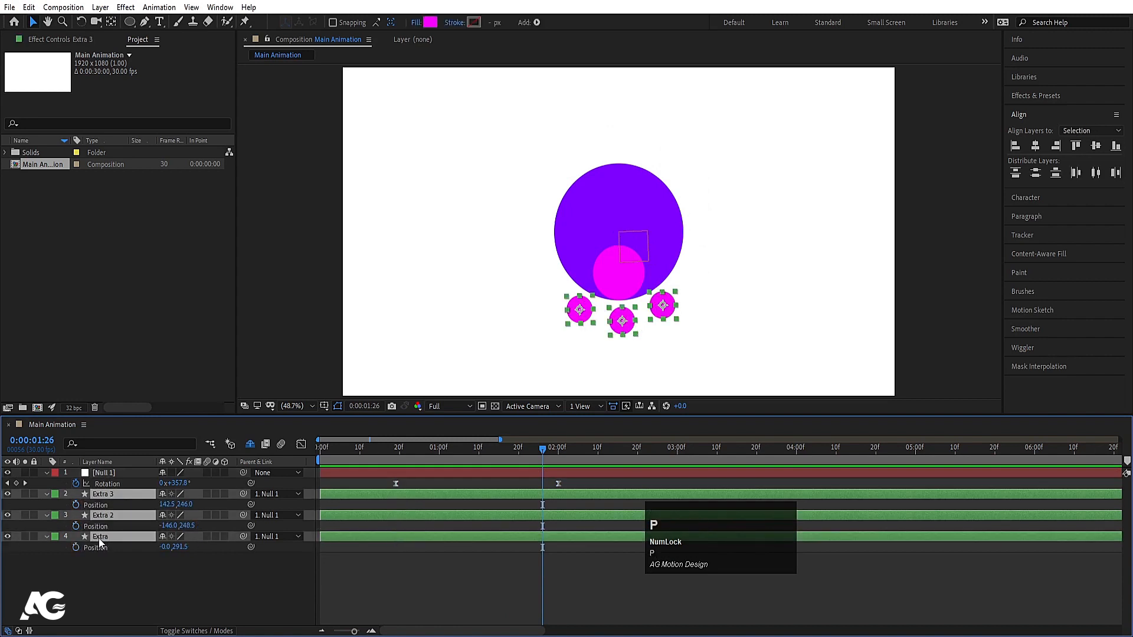
click(75, 505)
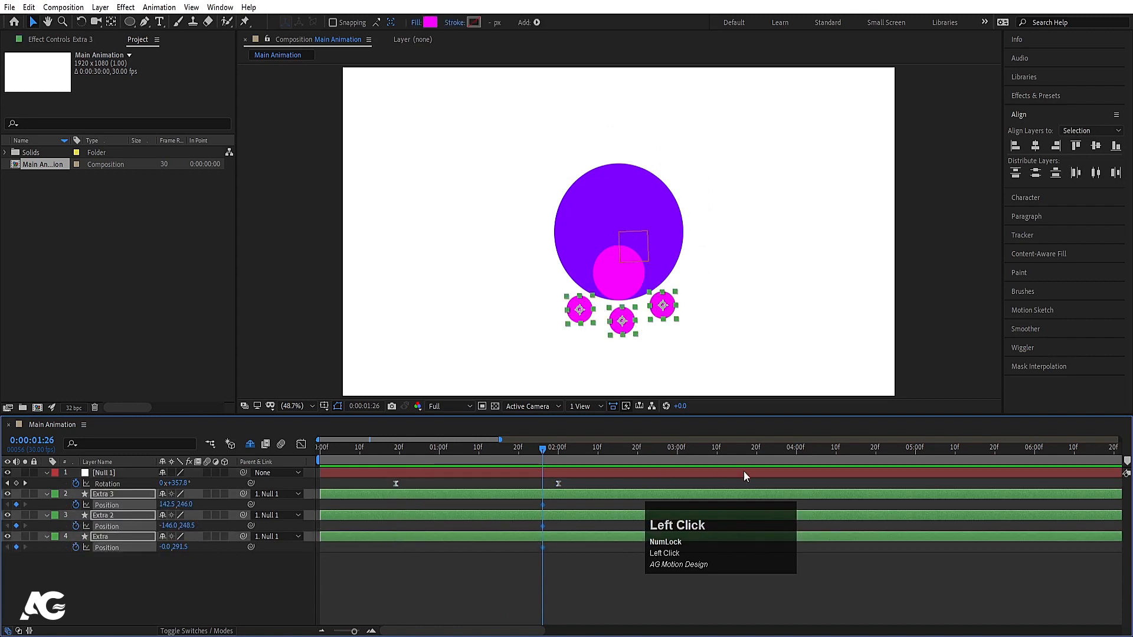
- At 0:00:02:20, move Extra 2 to the purple circle's centre and show the Title/Action Safe guides
click(640, 454)
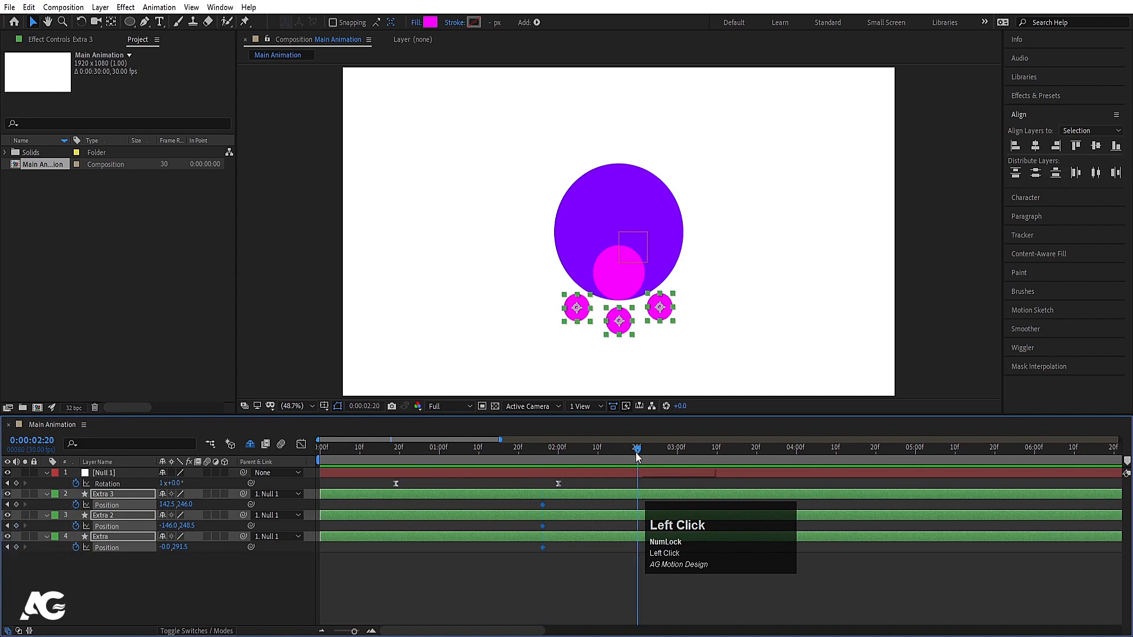
click(561, 600)
click(582, 314)
drag(583, 315, 626, 239)
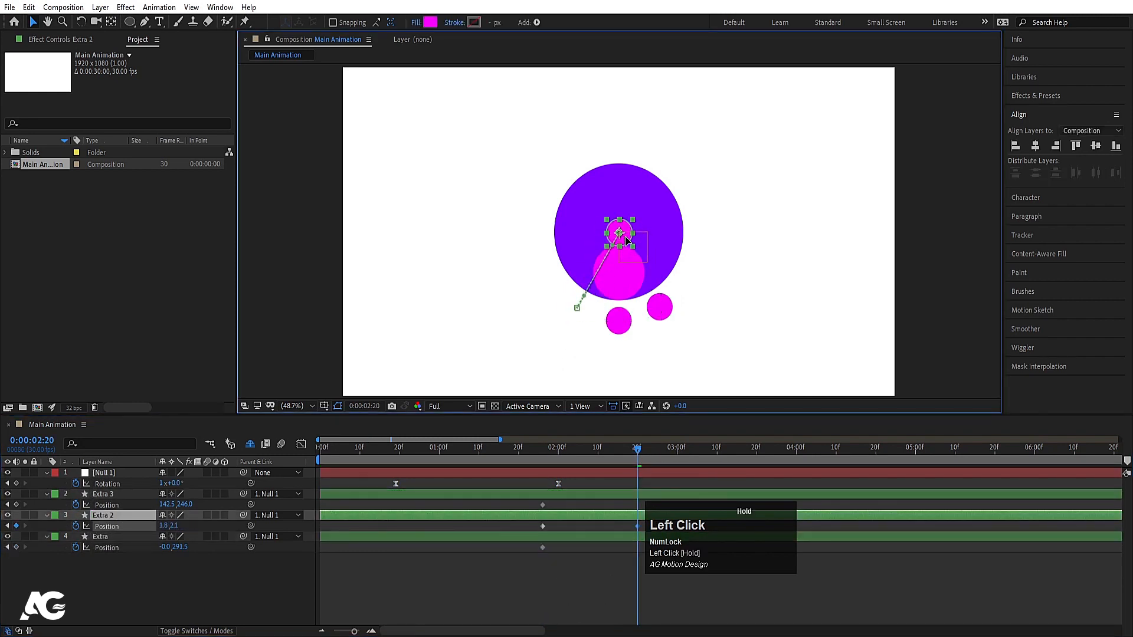
click(337, 406)
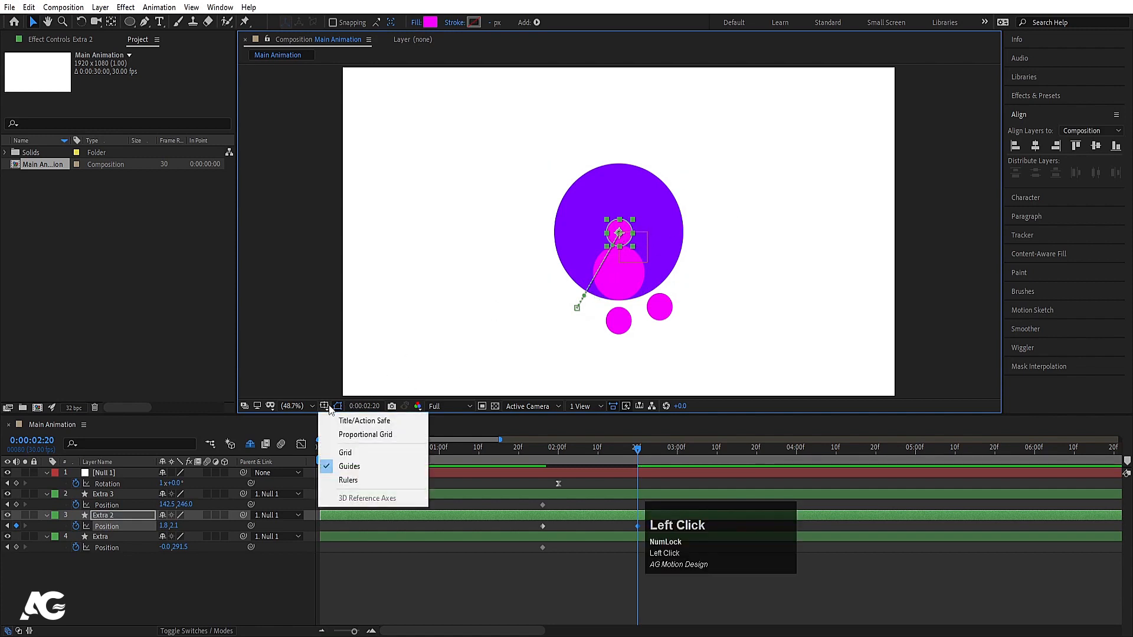
click(343, 420)
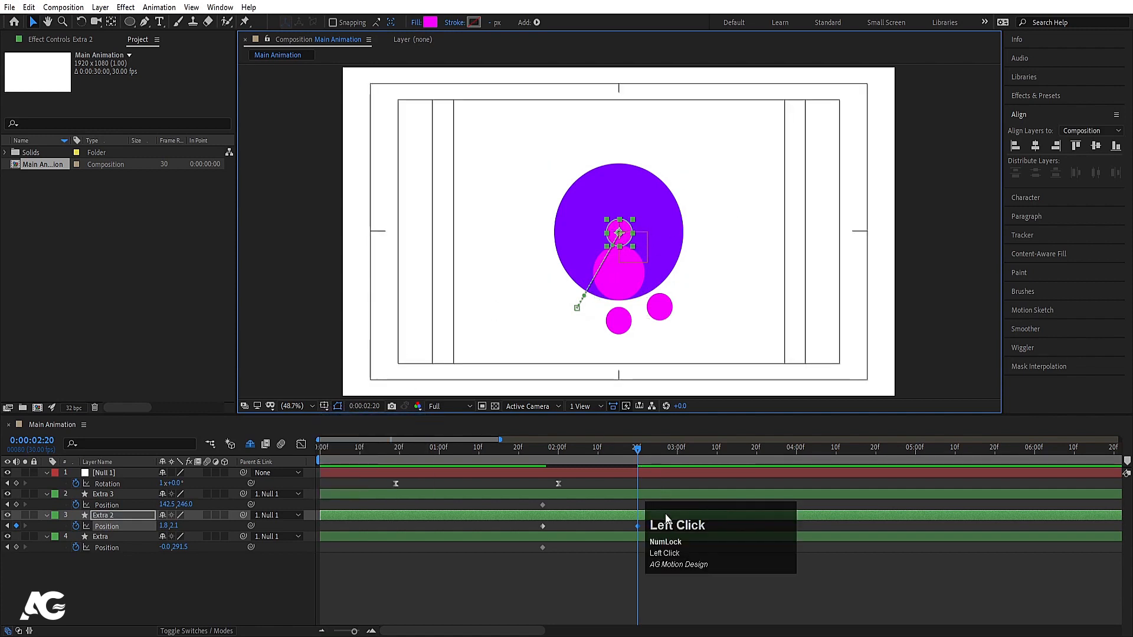
- At 0:00:02:20, move Extra and Extra 3 to the purple circle's centre and preview the circles moving inward
click(633, 536)
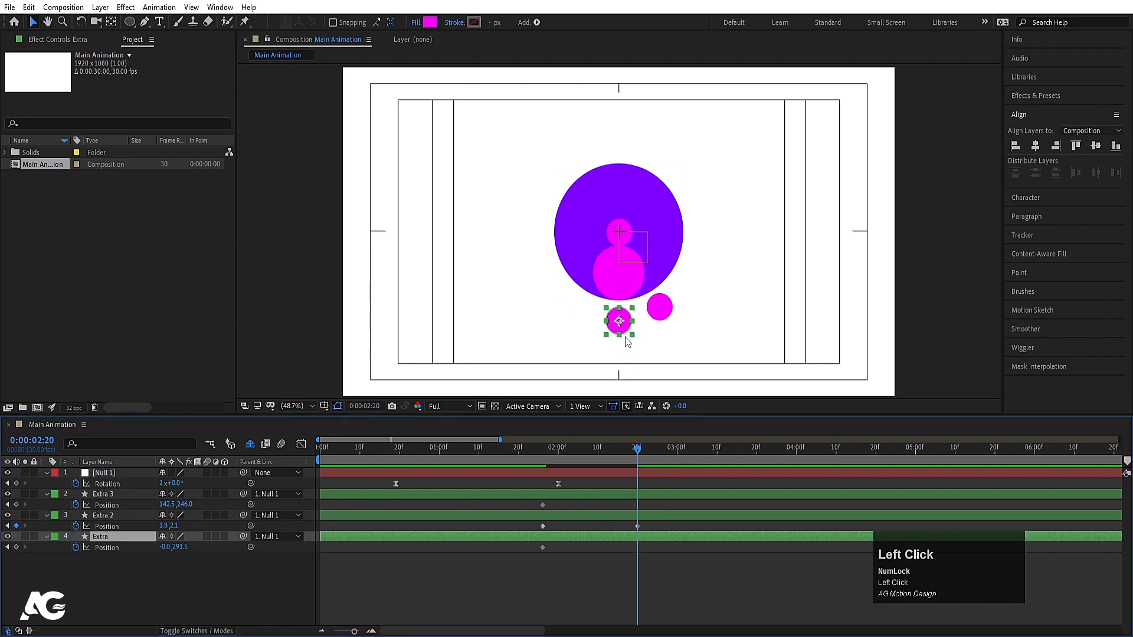
drag(625, 334, 621, 235)
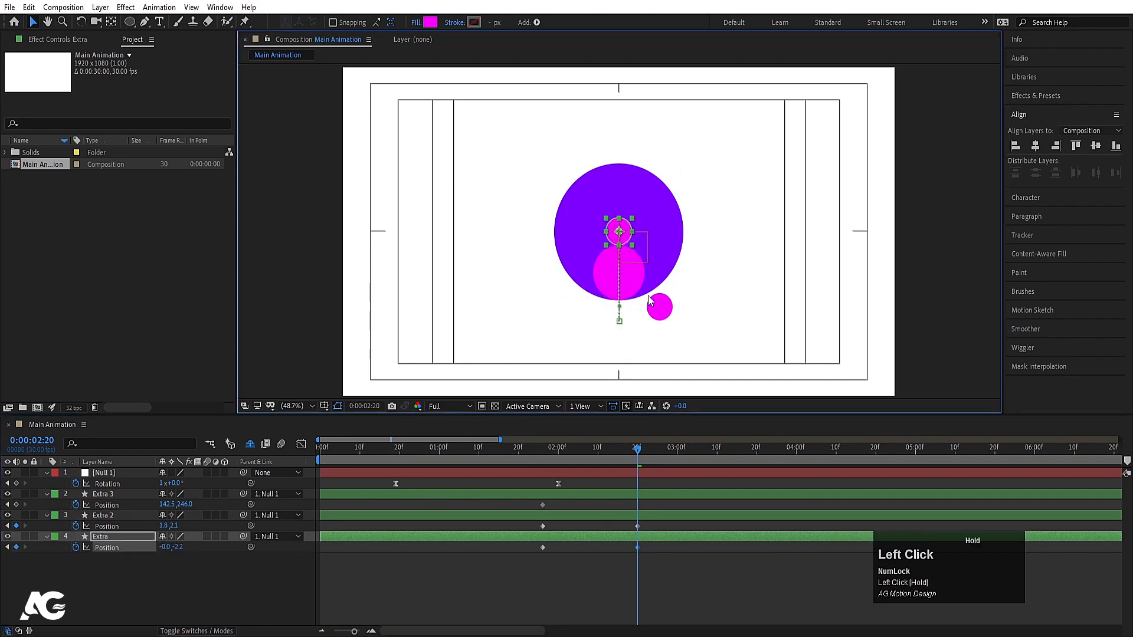
click(659, 308)
drag(670, 317, 631, 243)
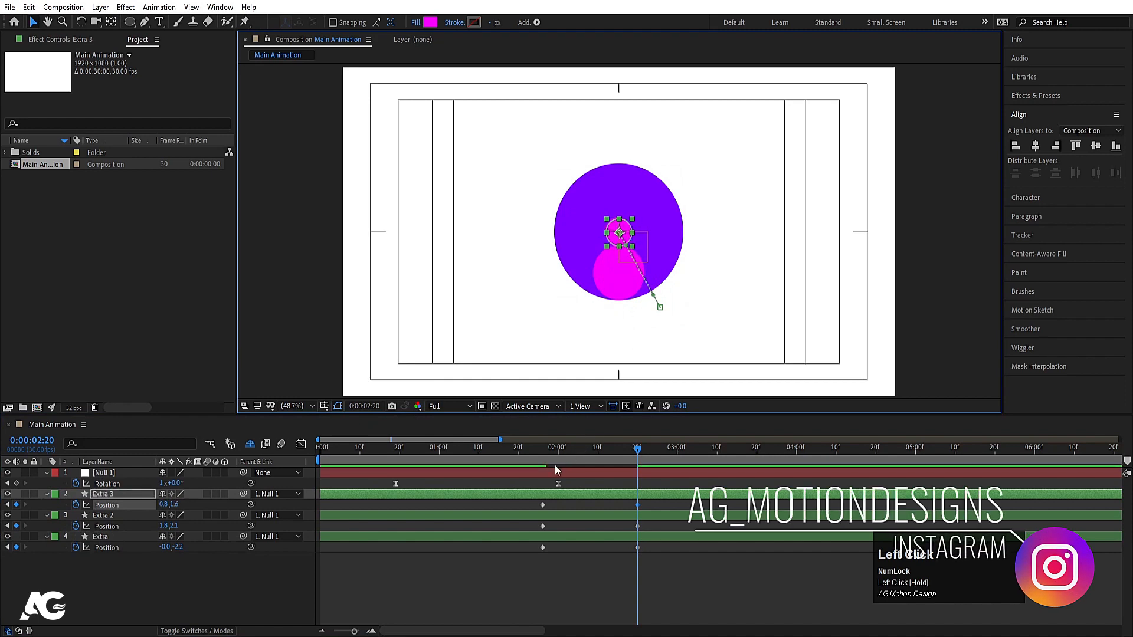
click(527, 465)
key(space)
key(space)
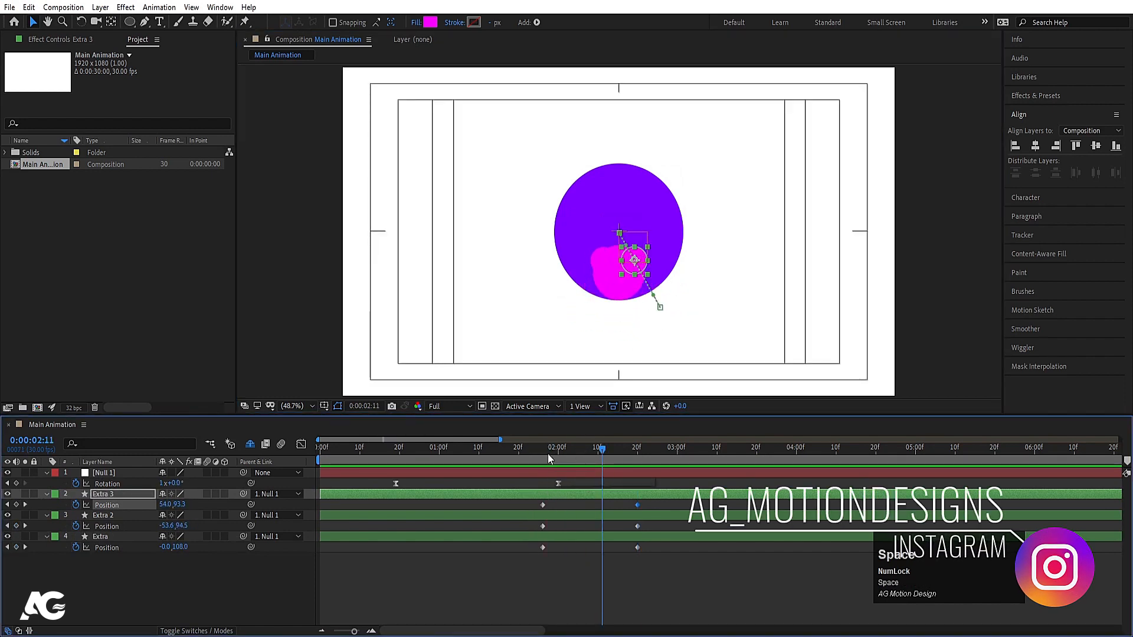
- Shift the Position keyframes of Extra, Extra 2 and Extra 3 earlier to start at 0:00:01:20, and preview the move
drag(546, 454, 518, 457)
drag(529, 505, 664, 566)
drag(638, 506, 617, 506)
key(space)
key(space)
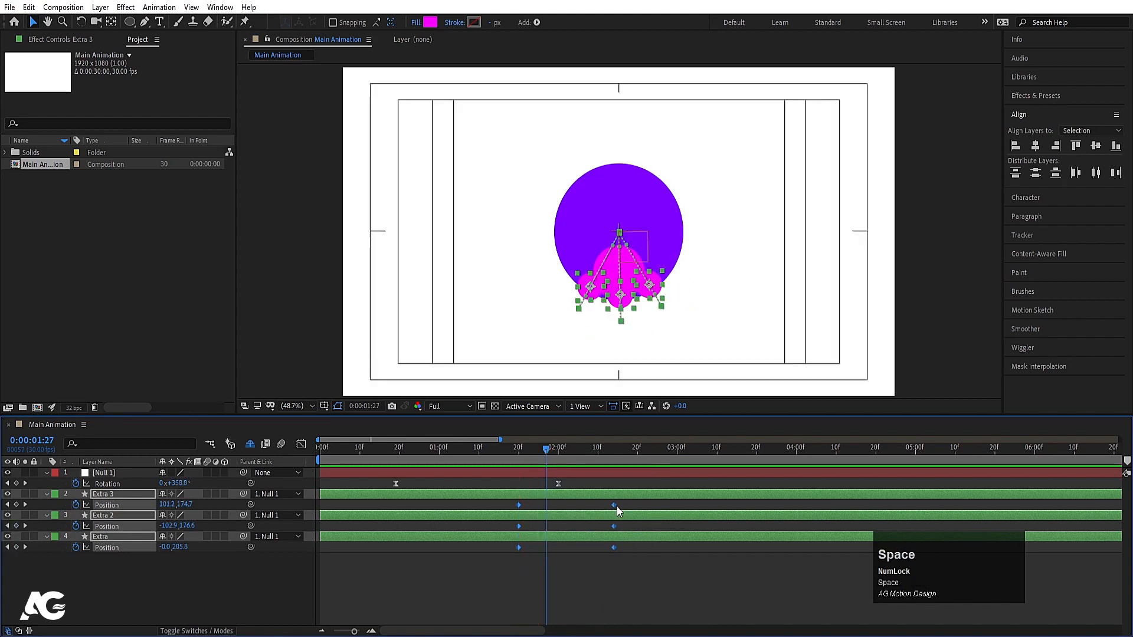
click(546, 506)
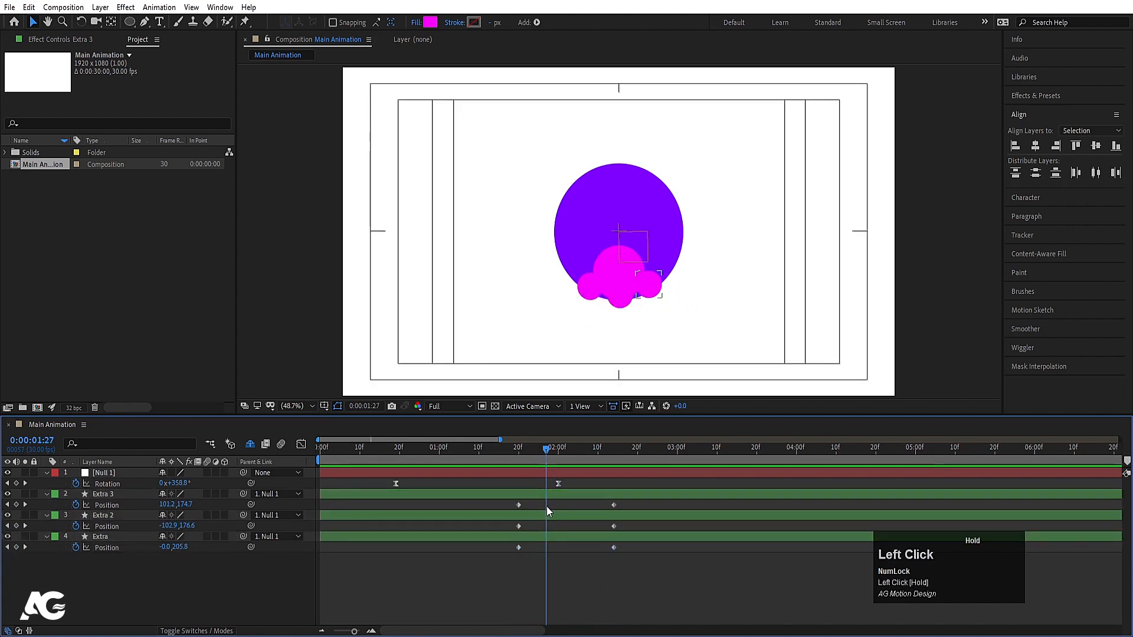
- Shift the Position keyframes of all three Extra layers to start at 0:00:02:00, and preview the timing
drag(499, 505, 648, 575)
drag(516, 505, 674, 593)
key(space)
key(space)
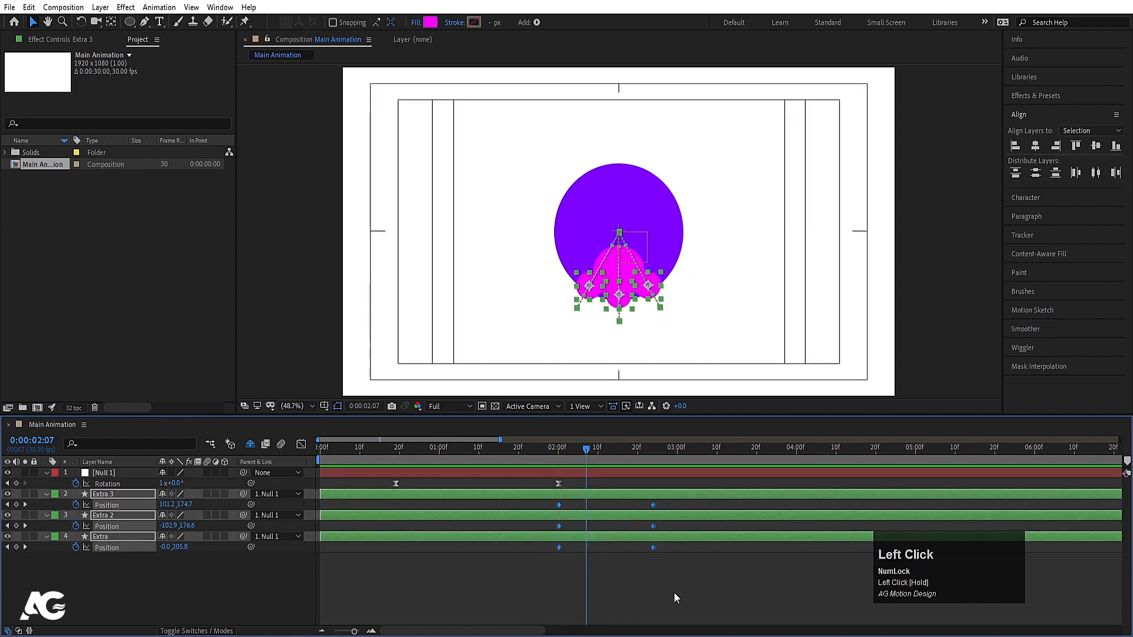
- Easy-ease the three Extra layers' Position keyframes, shape their speed curves to peak near the end, and preview from the start
key(F9)
click(301, 443)
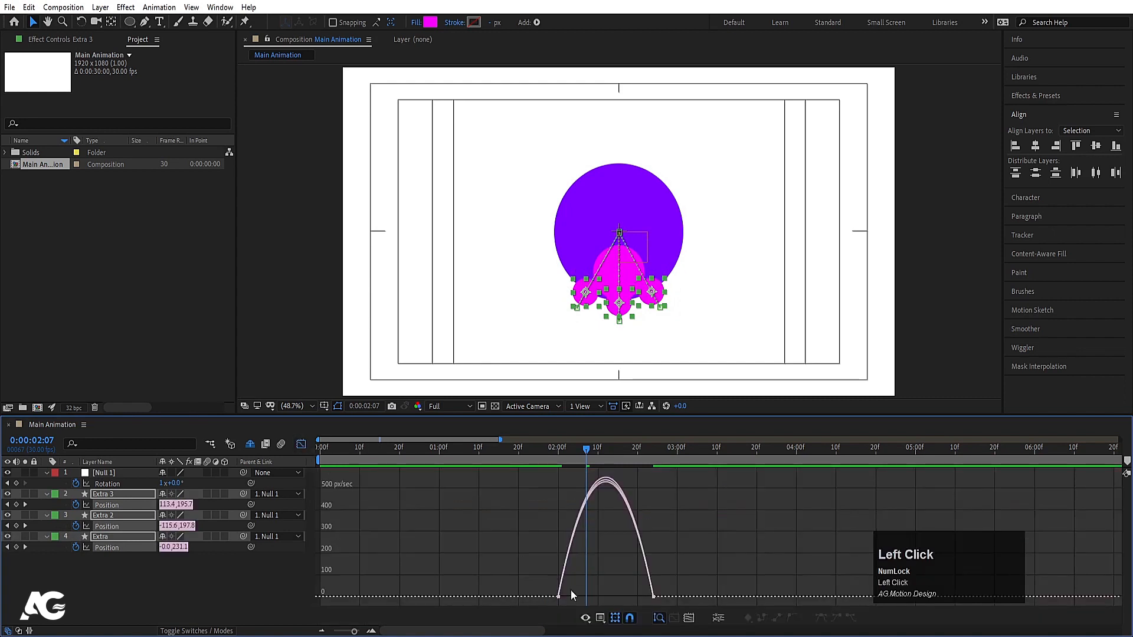
drag(529, 565, 605, 593)
key(space)
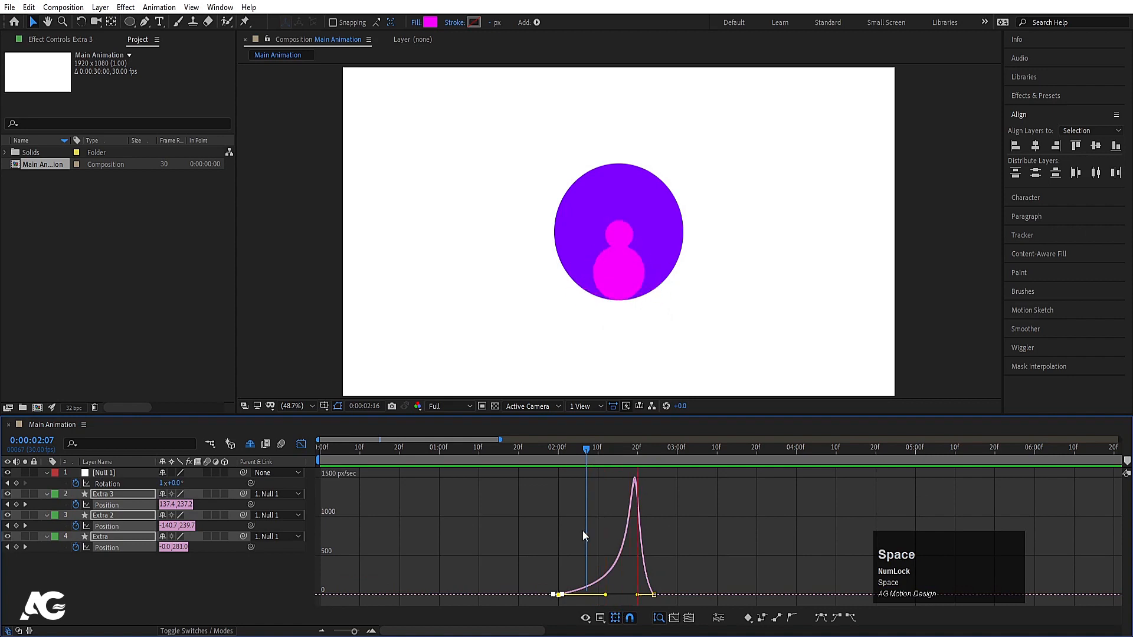
click(560, 450)
key(space)
key(space)
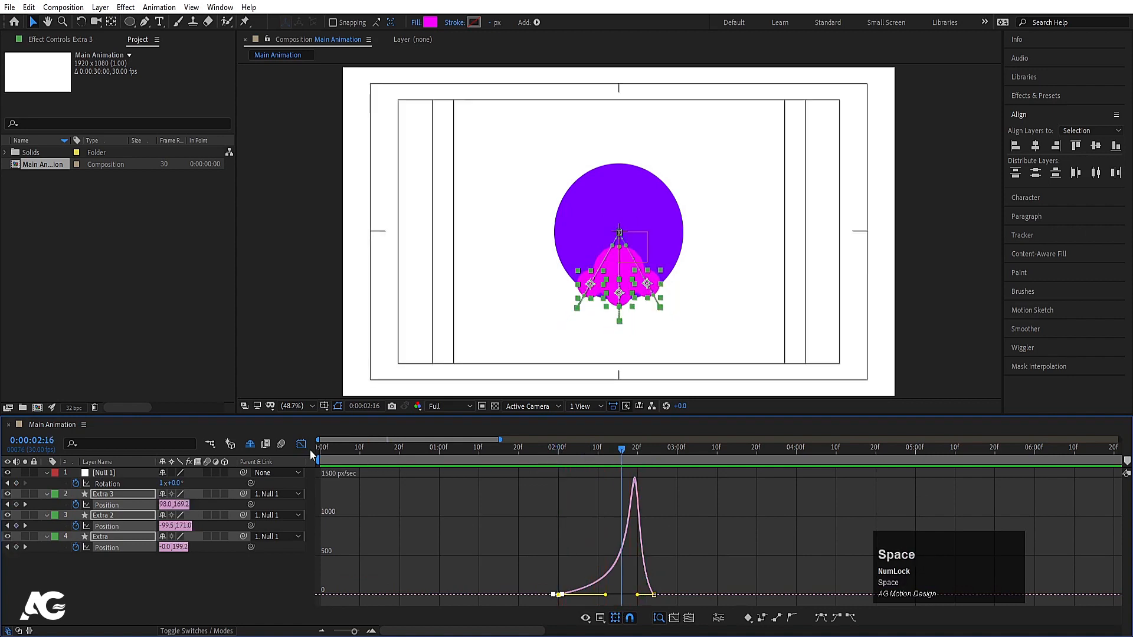
click(301, 444)
click(408, 455)
key(space)
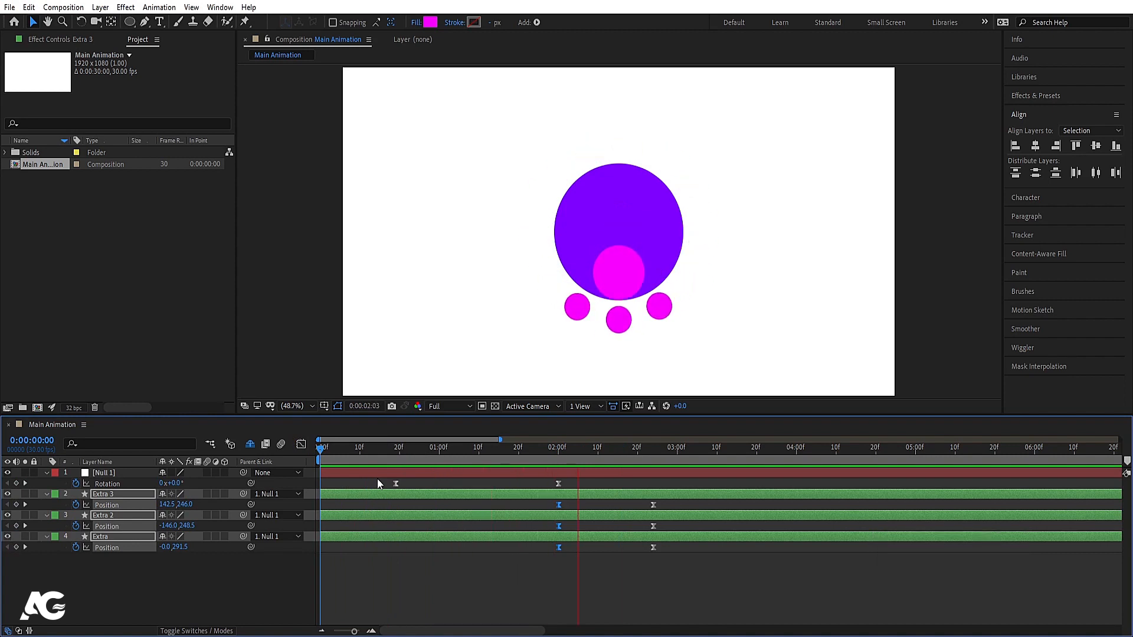
key(space)
drag(366, 452, 167, 488)
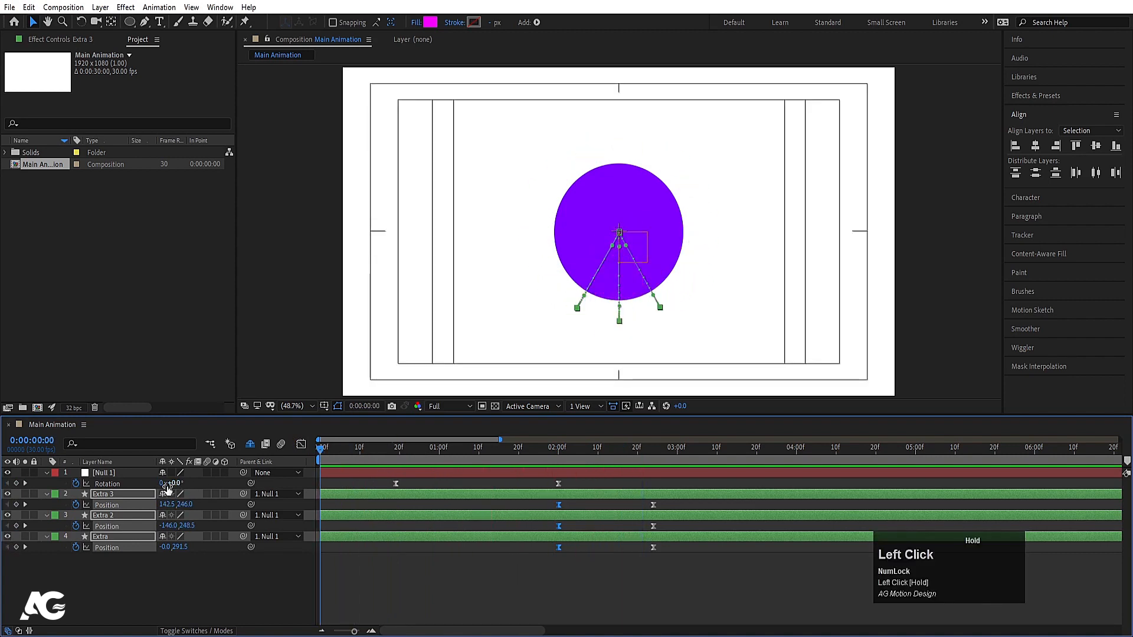
- Duplicate the Null 1 layer twice so that each Extra circle has its own null
click(105, 476)
key(ctrl+d)
key(ctrl+d)
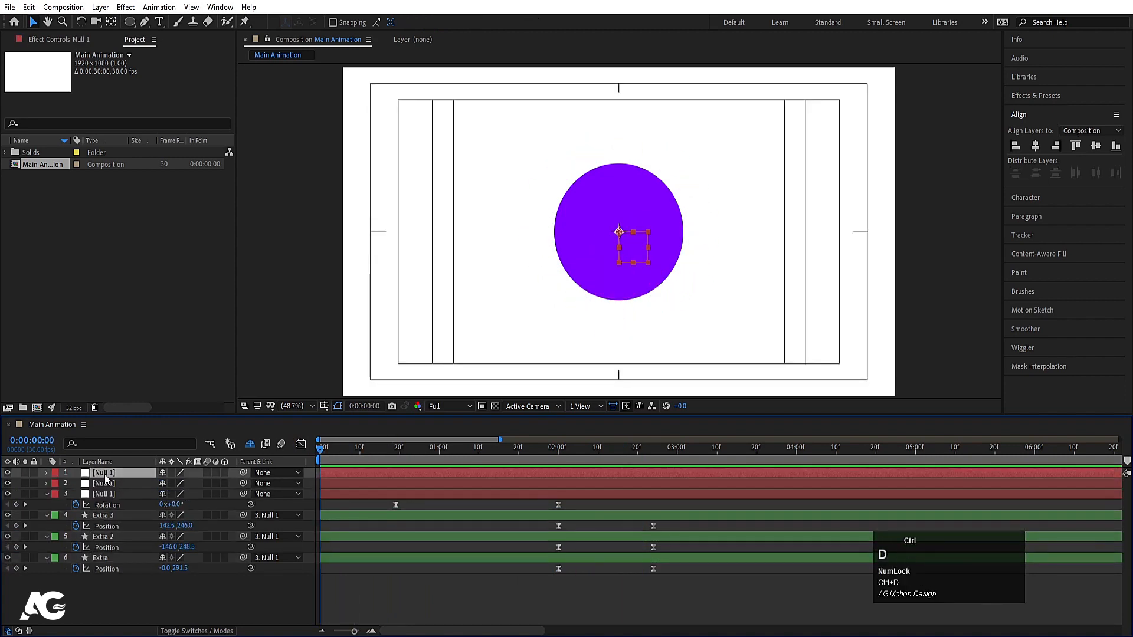
- Parent Extra to the null on layer 3, Extra 2 to the null on layer 2, and Extra 3 to the null on layer 1
click(109, 559)
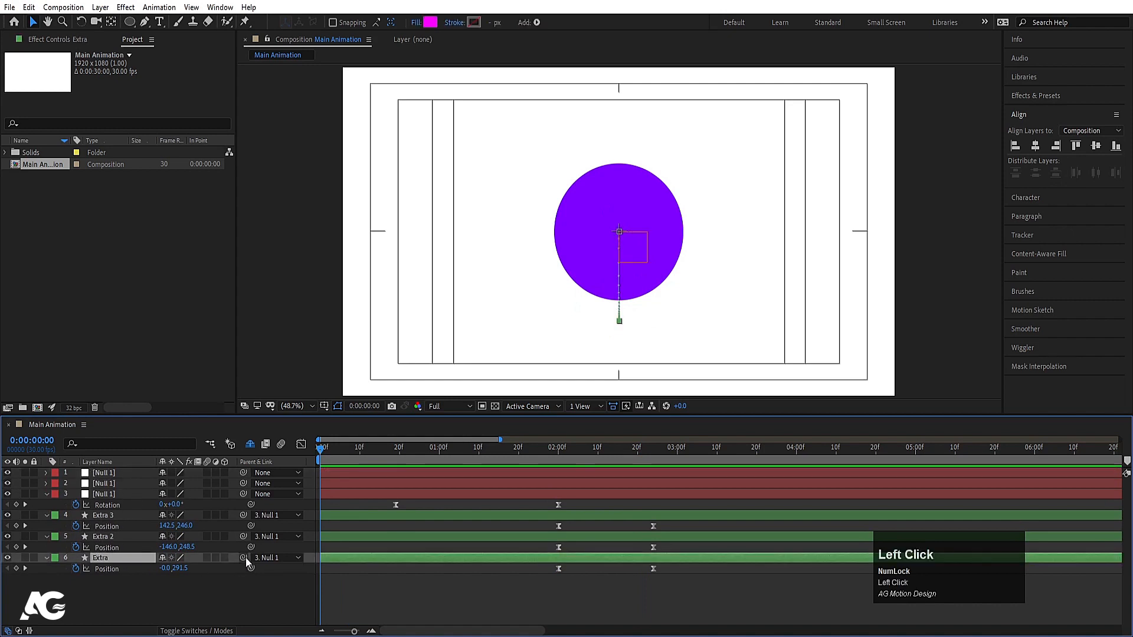
drag(243, 557, 111, 495)
click(113, 537)
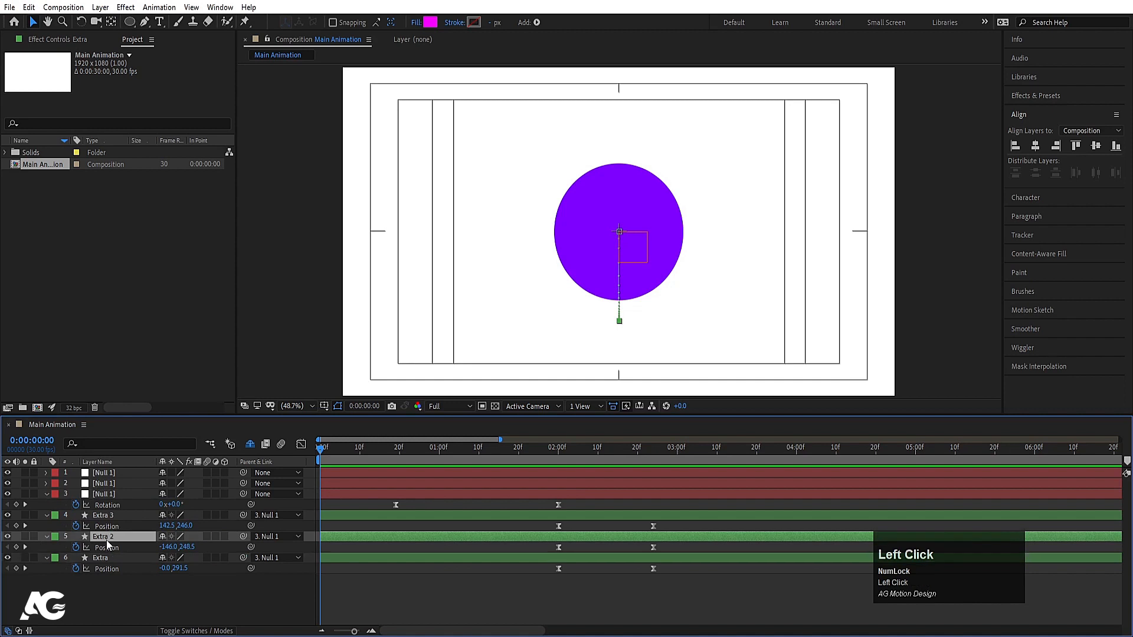
drag(246, 540, 112, 488)
click(123, 517)
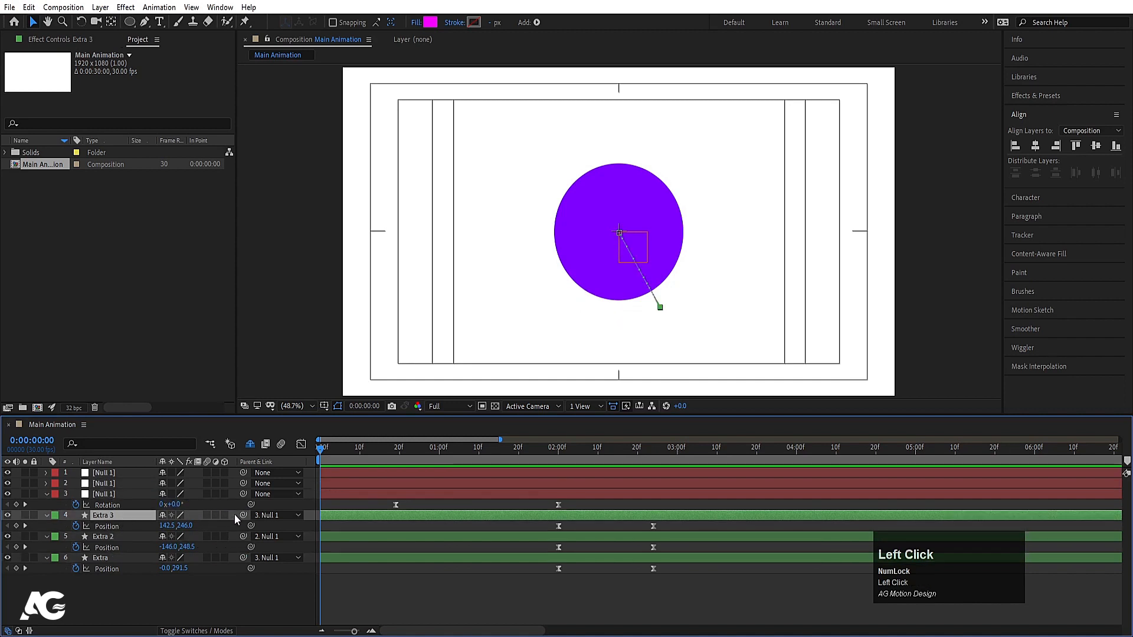
drag(203, 508, 108, 471)
- Pre-compose Extra together with its parent null on layer 3 as Extra1, moving all attributes into the new composition
click(107, 557)
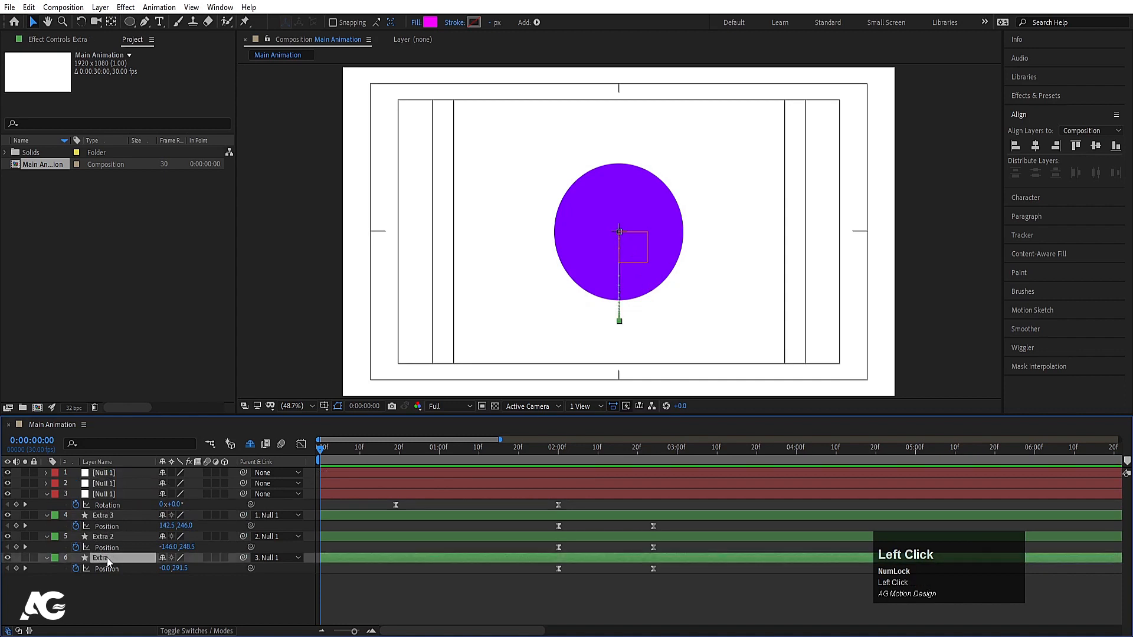
ctrl+click(103, 496)
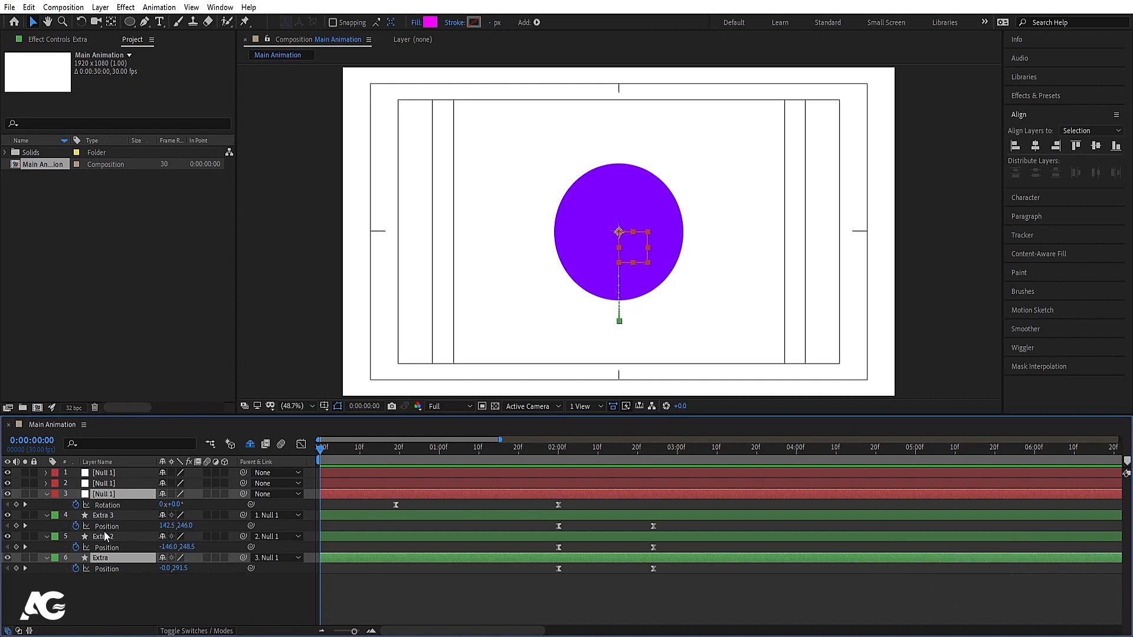
key(ctrl+shift+c)
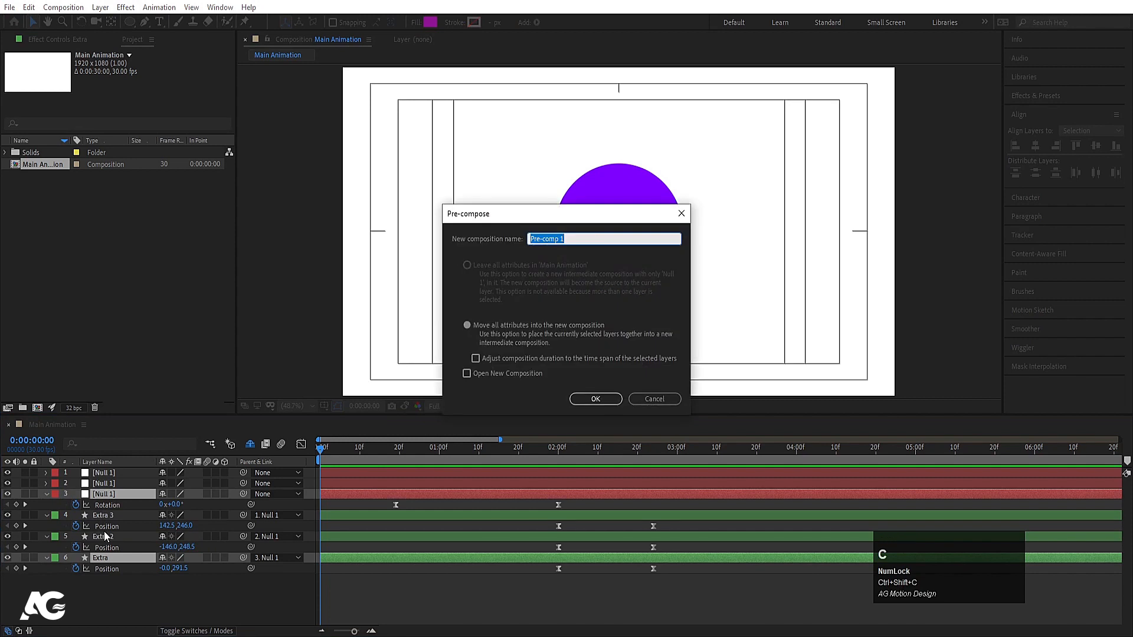
text(Extra1)
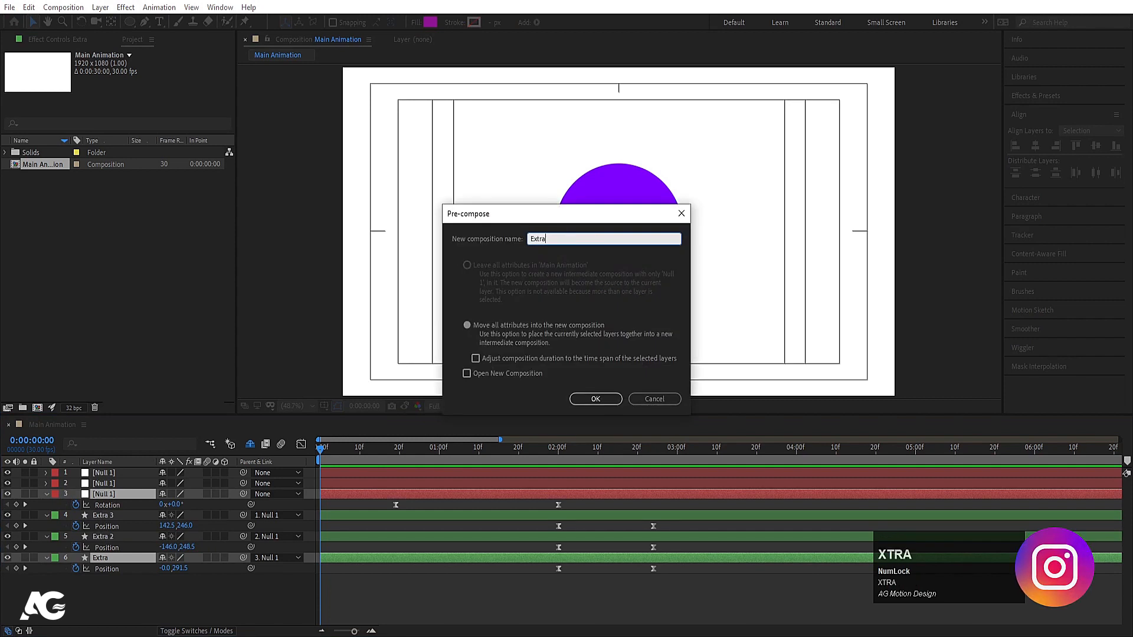
key(Return)
- Pre-compose Extra 2 together with its parent null on layer 2 as Extra2, moving all attributes into the new composition
click(111, 526)
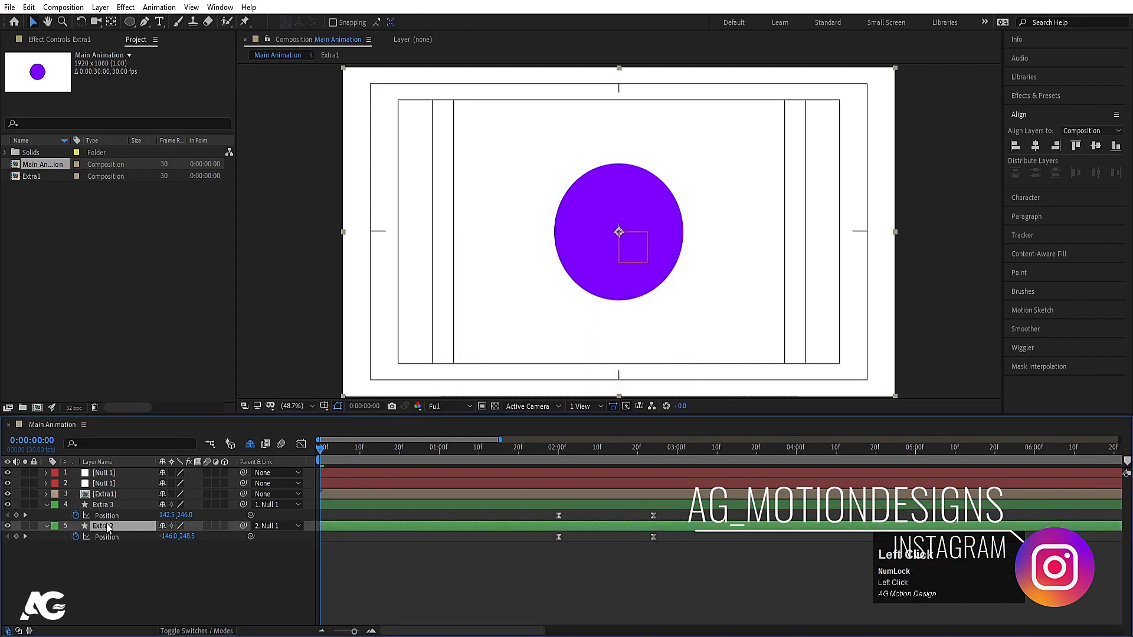
ctrl+click(106, 484)
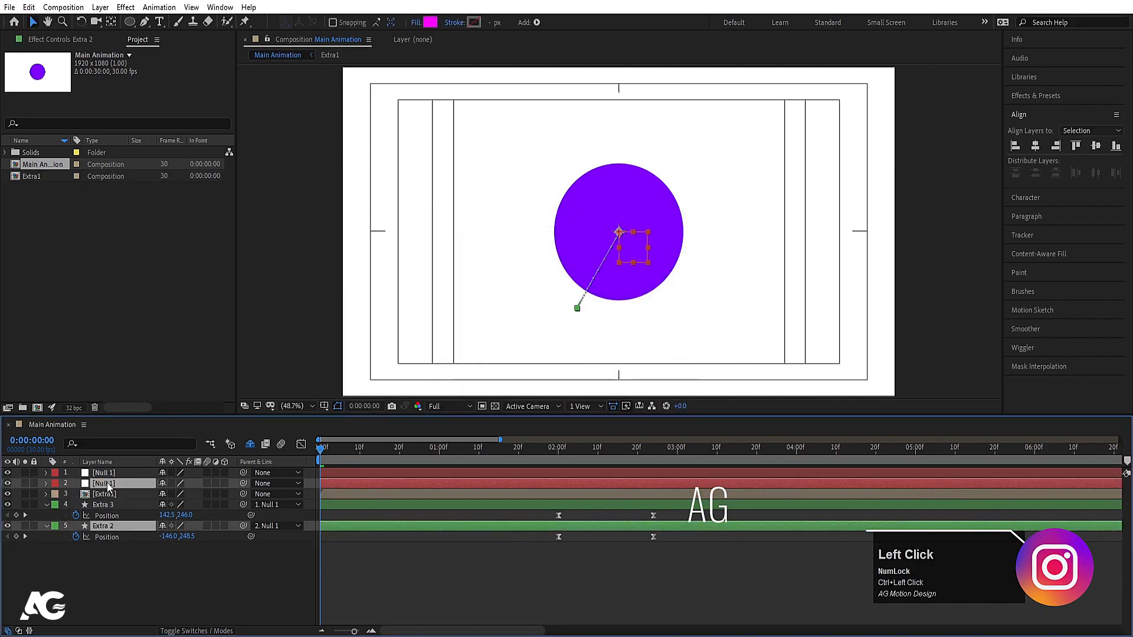
key(ctrl+shift+c)
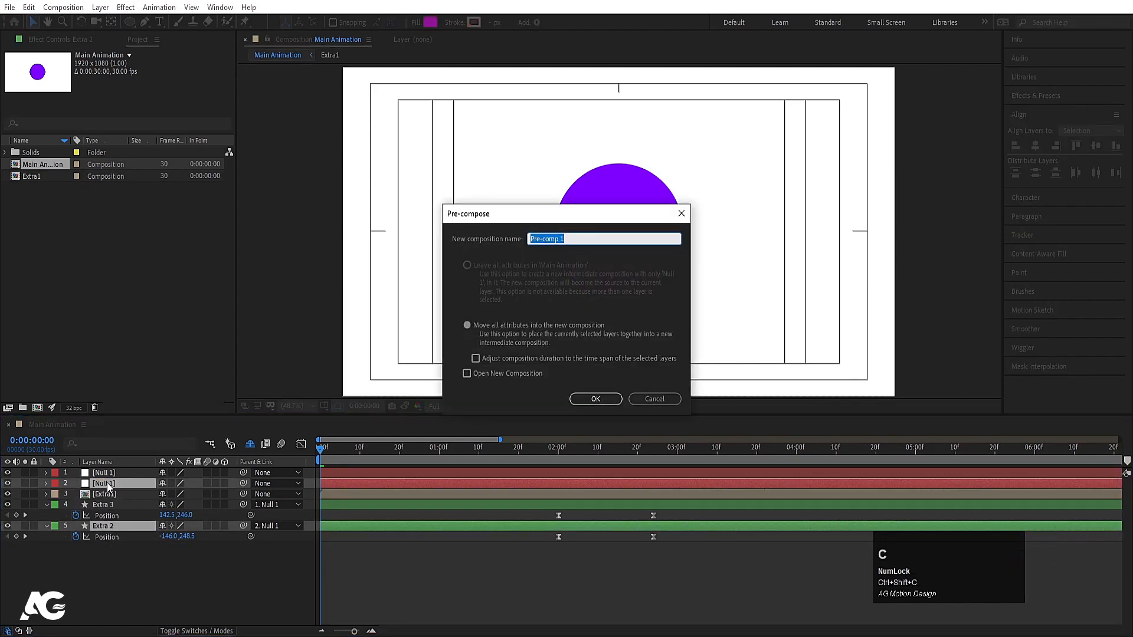
text(extra3)
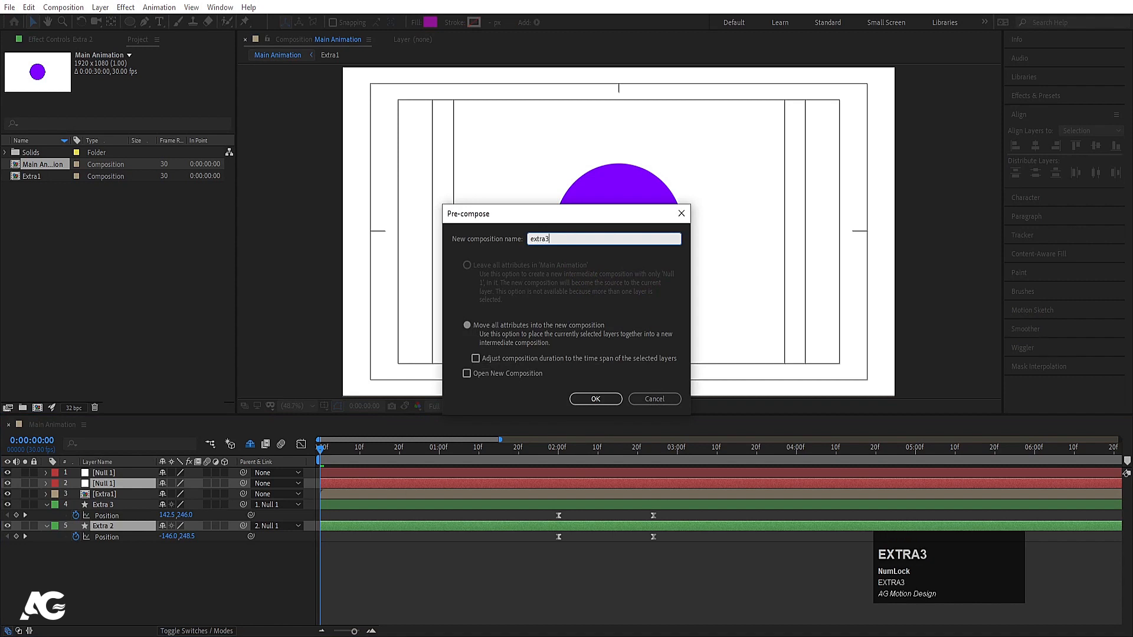
key(Menu)
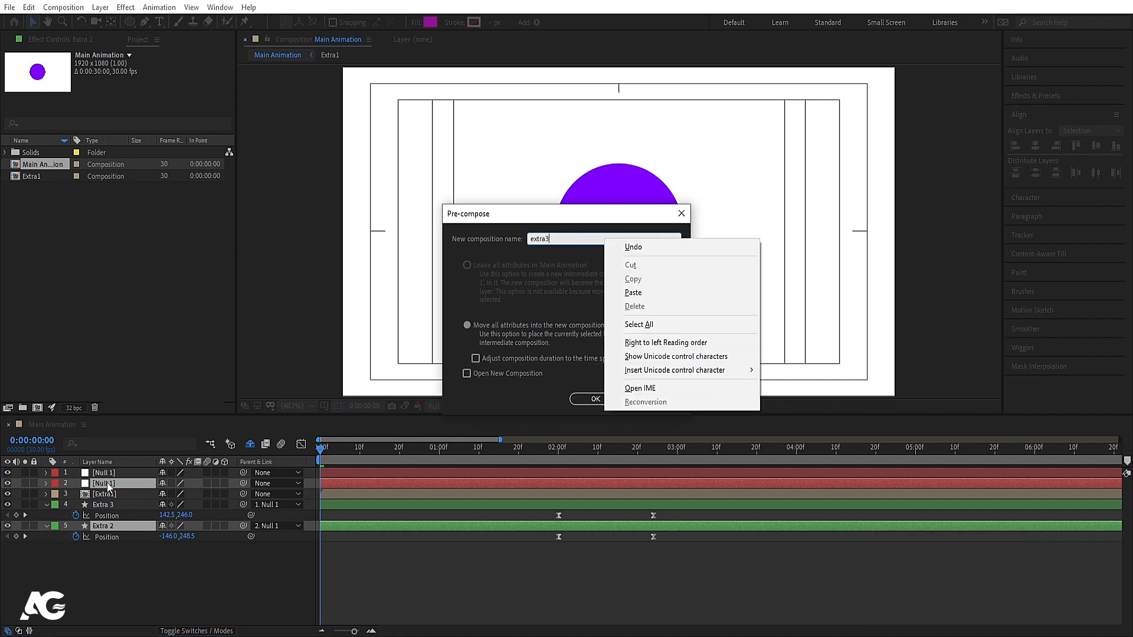
click(548, 232)
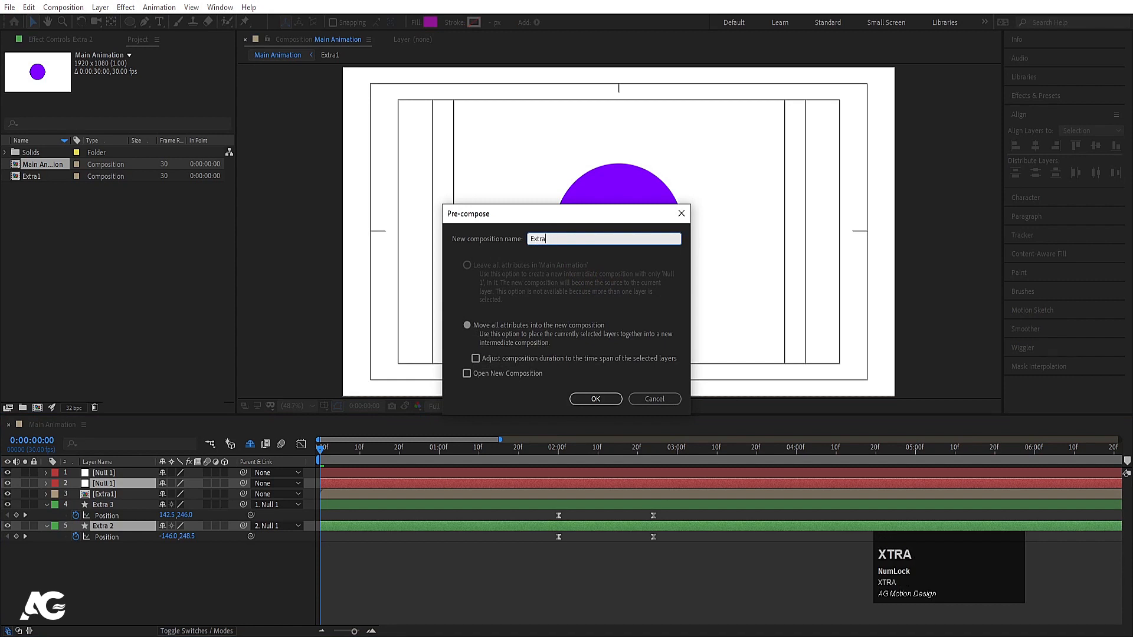
key(Return)
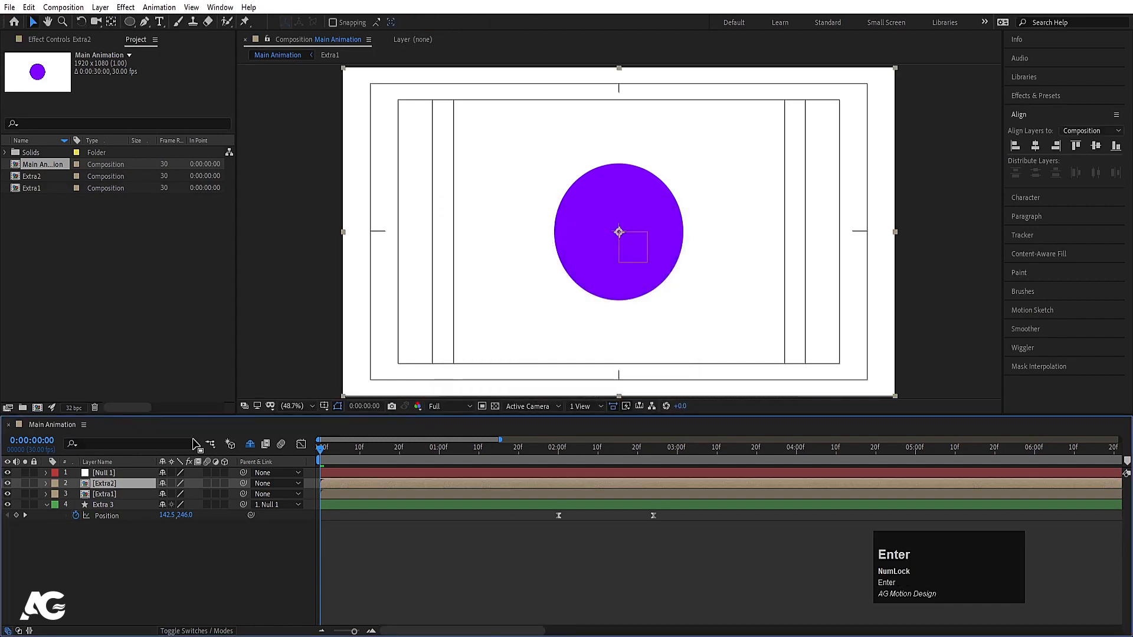
- Pre-compose Extra 3 together with the remaining Null 1 as Extra3, moving all attributes into the new composition
click(103, 505)
ctrl+click(104, 472)
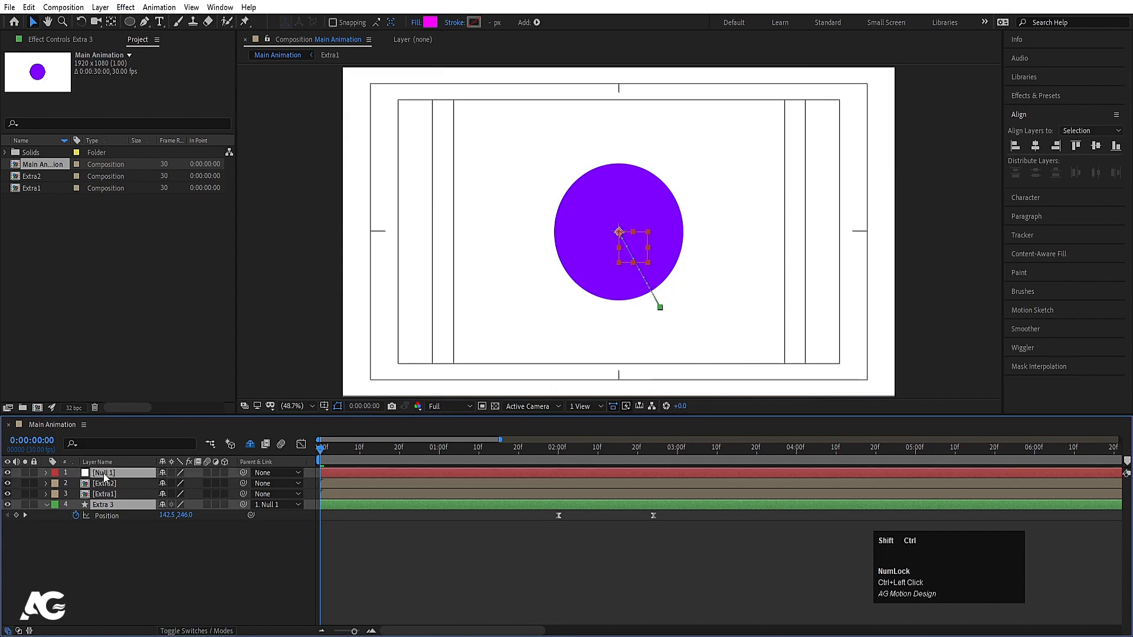
key(ctrl+shift+c)
text(Extra3)
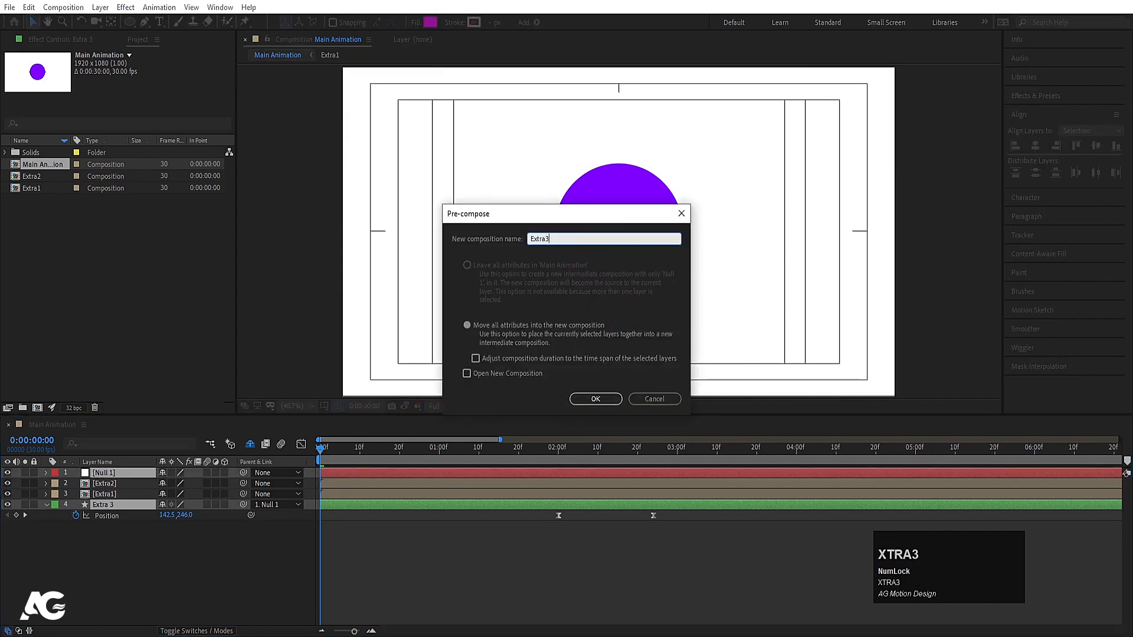
key(Return)
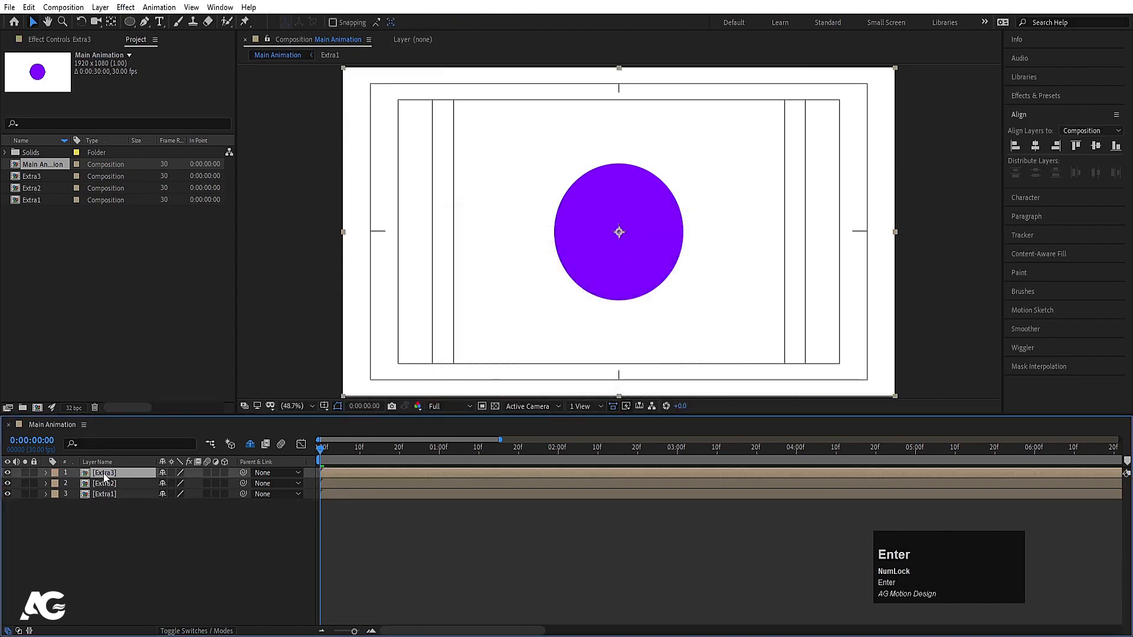
- Preview the pre-composed circles and reveal the hidden shy layers in the Main Animation timeline
key(space)
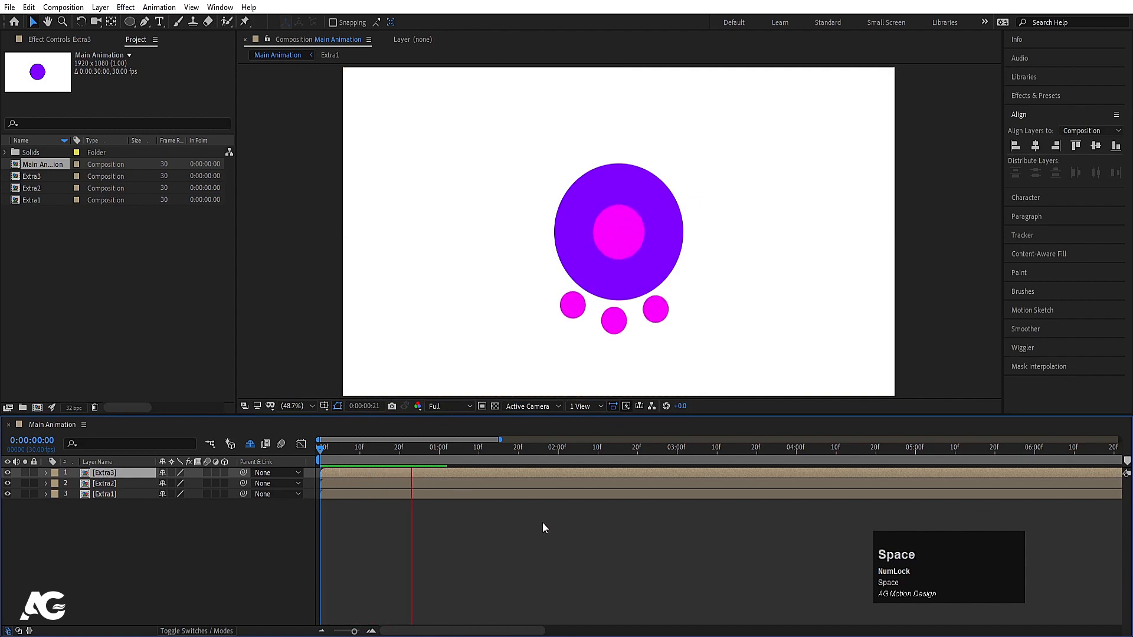
key(space)
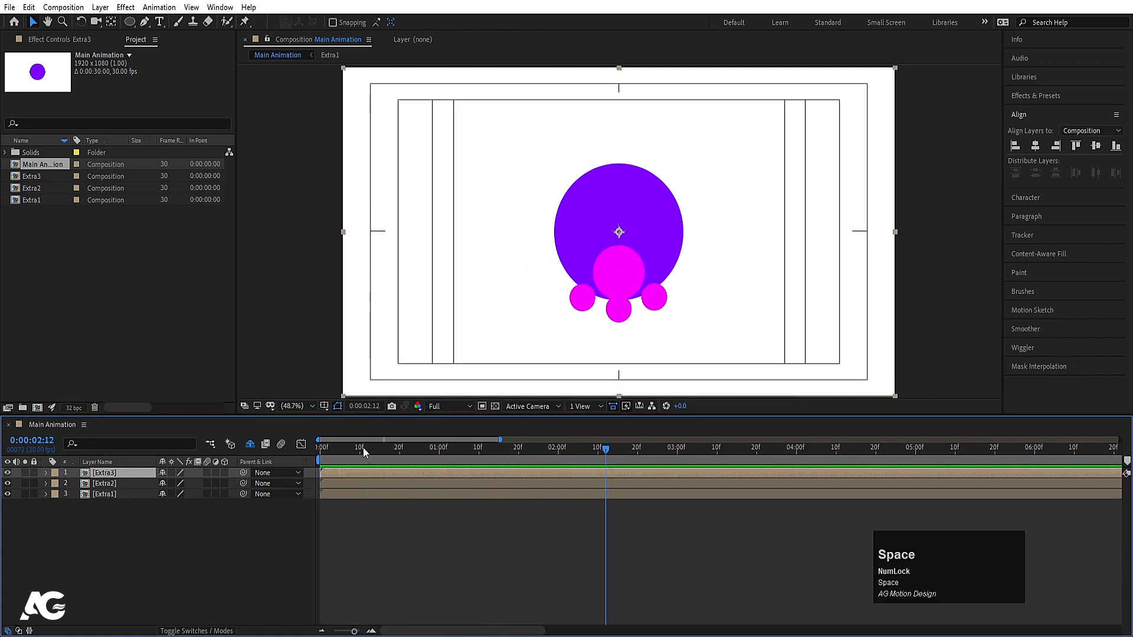
drag(363, 448, 310, 455)
key(space)
key(space)
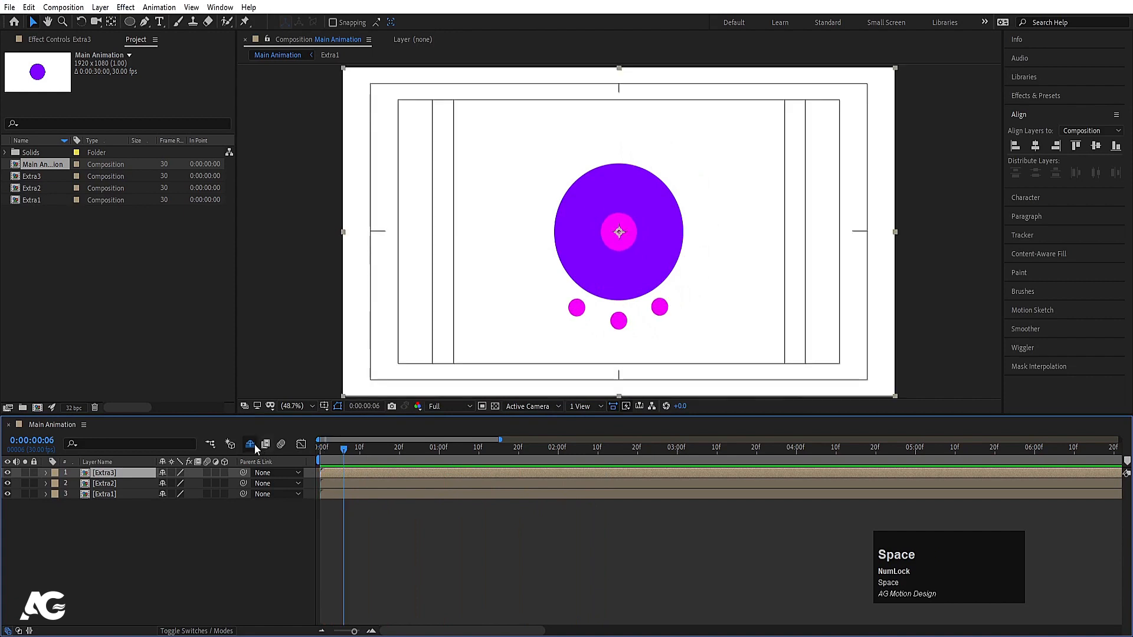
click(253, 444)
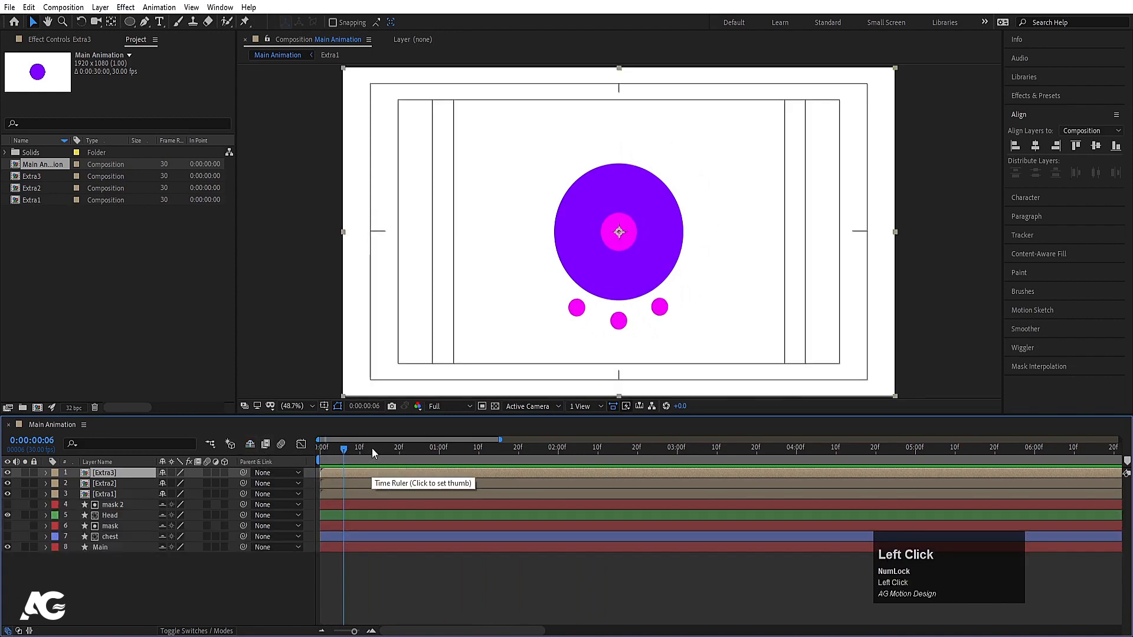
drag(372, 448, 251, 455)
key(space)
key(space)
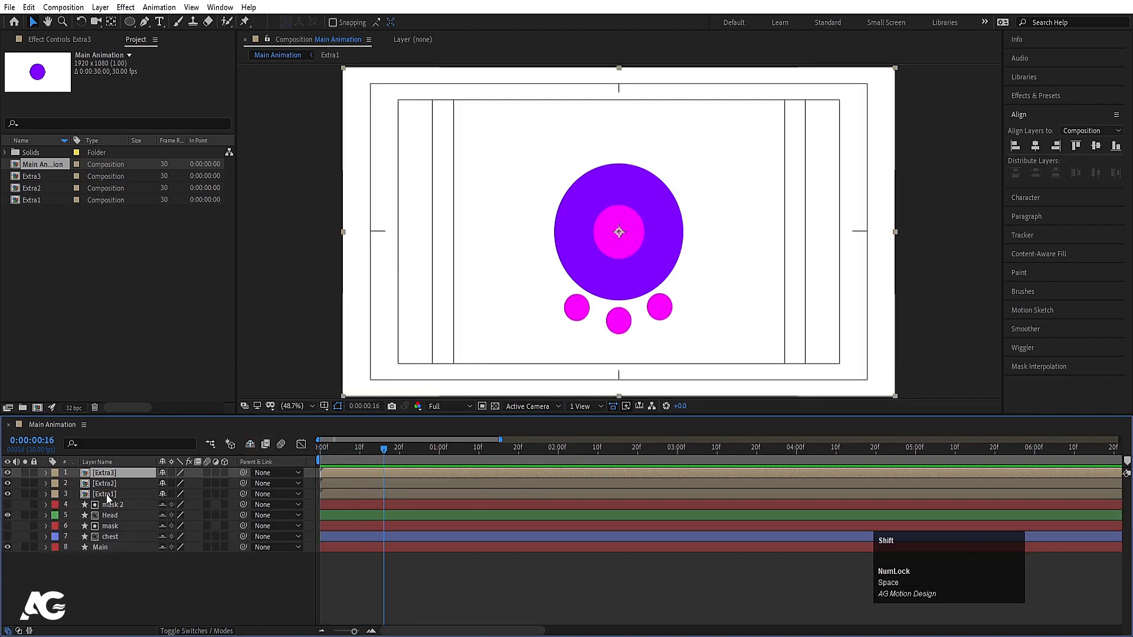
- Move the Extra1, Extra2 and Extra3 layers below Main and start all three at 0:00:00:10
shift+click(118, 495)
drag(118, 495, 131, 564)
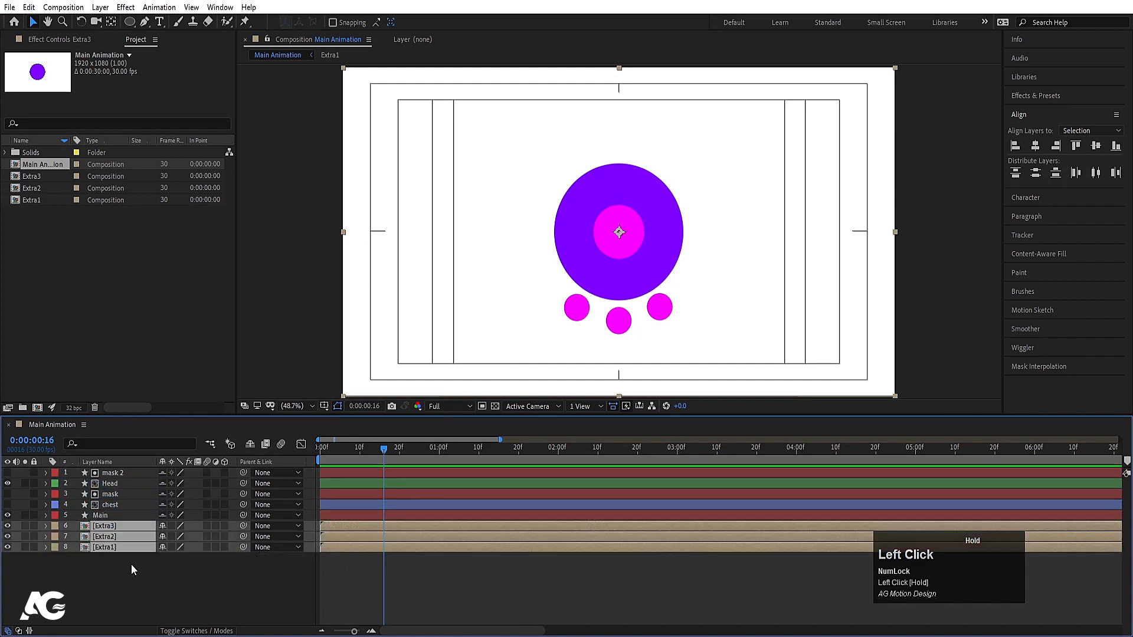
click(358, 450)
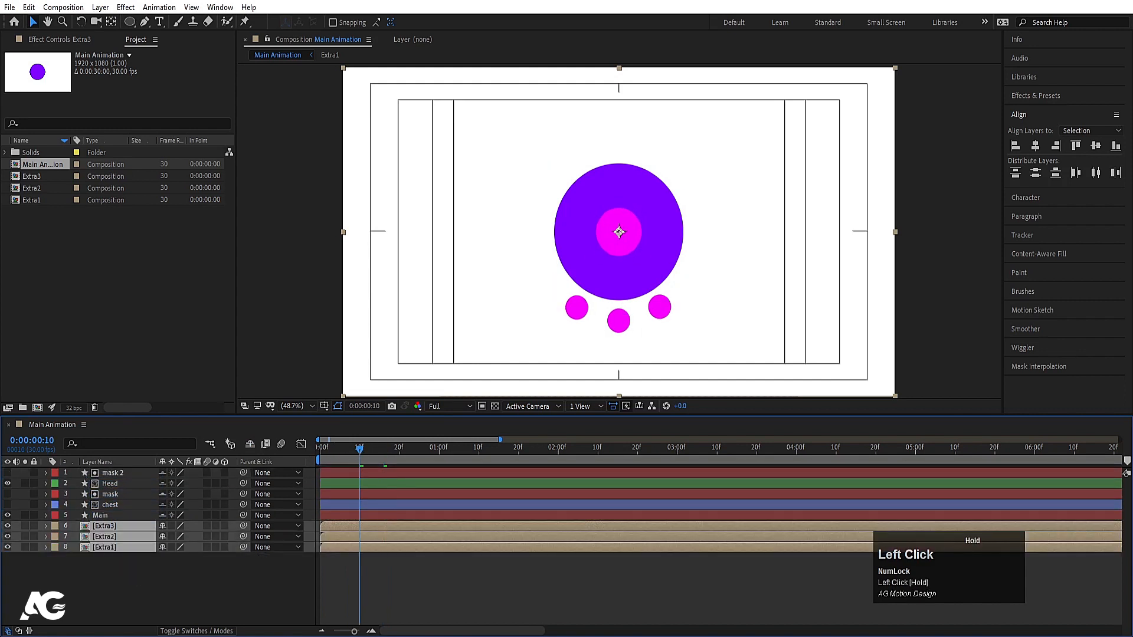
key(bracketleft)
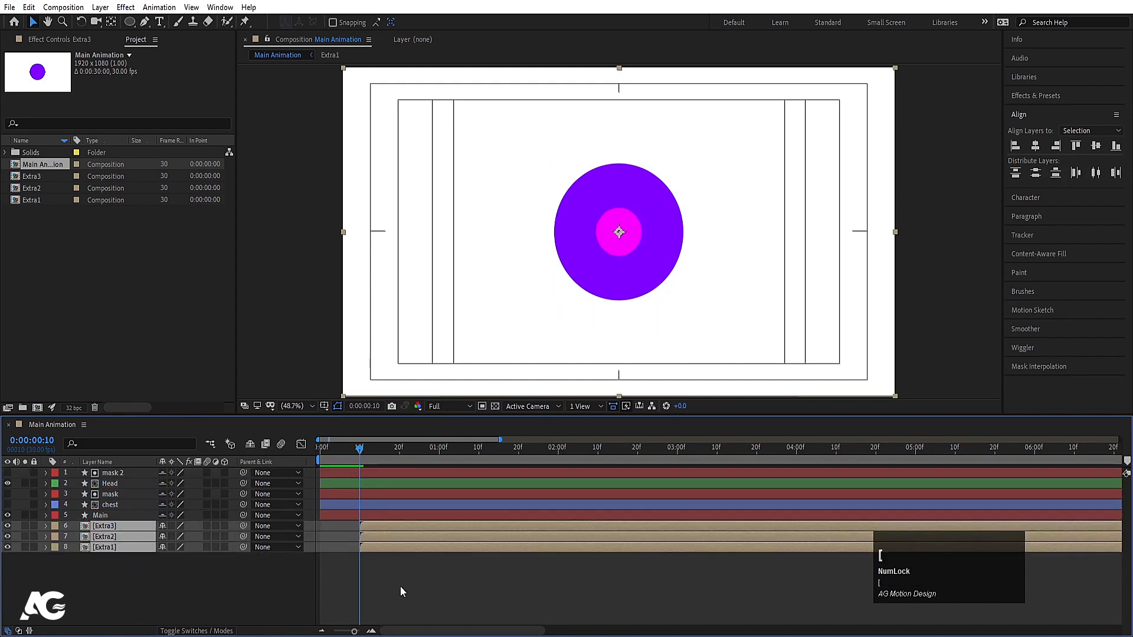
- Stagger the pre-comps by starting Extra2 at 0:00:00:20 and Extra3 at 0:00:01:00, and preview the timing
click(400, 586)
click(399, 455)
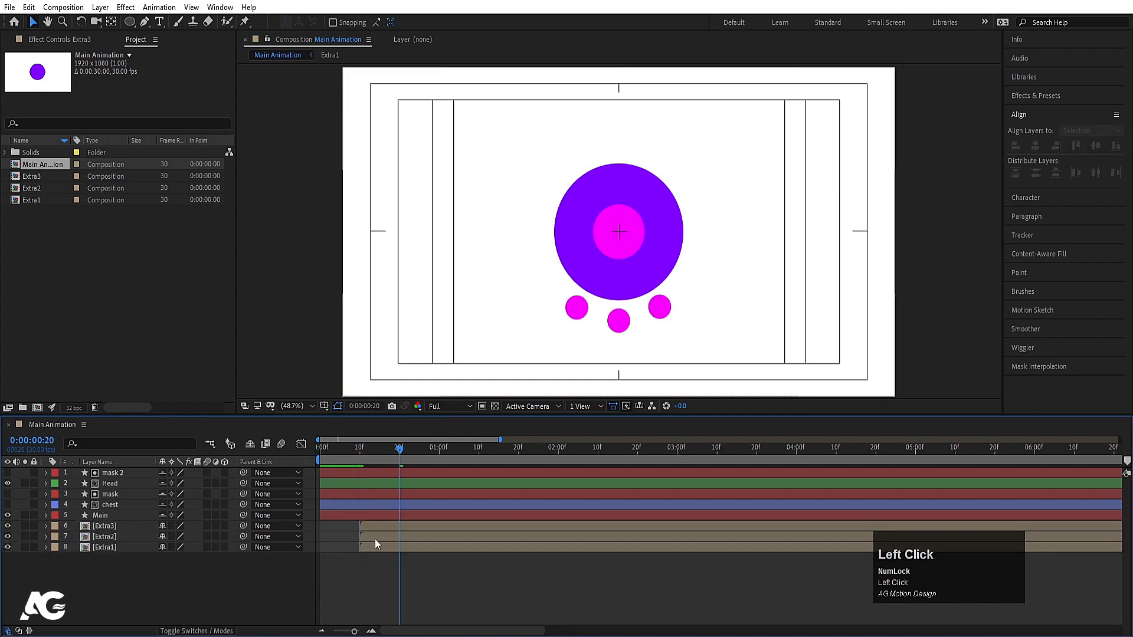
click(374, 539)
key(bracketleft)
click(438, 446)
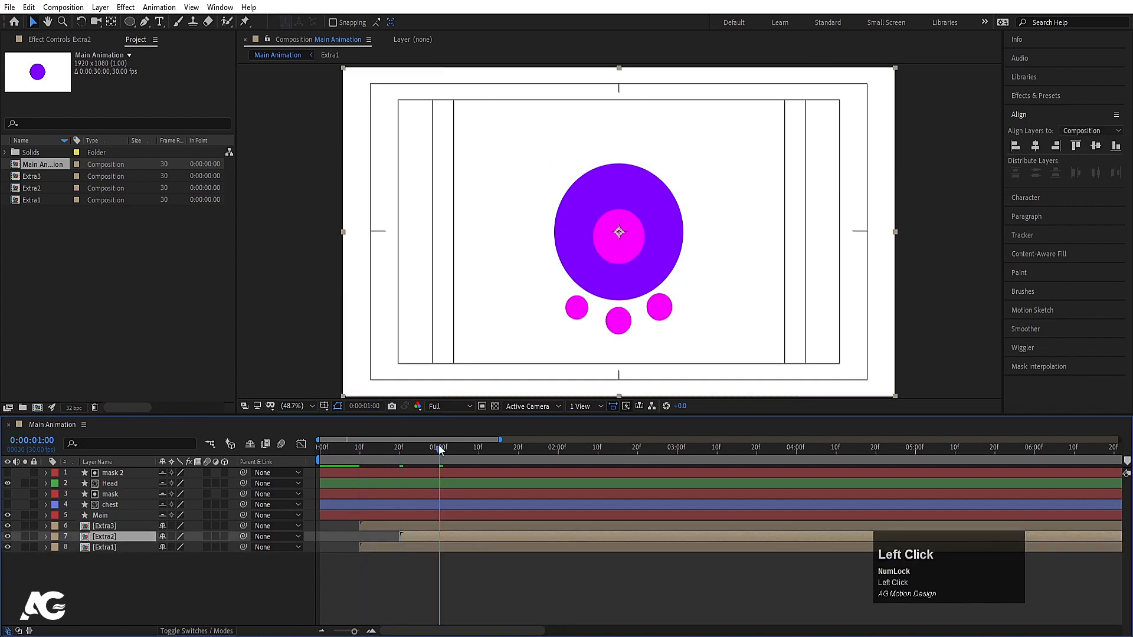
click(425, 530)
key(bracketleft)
key(space)
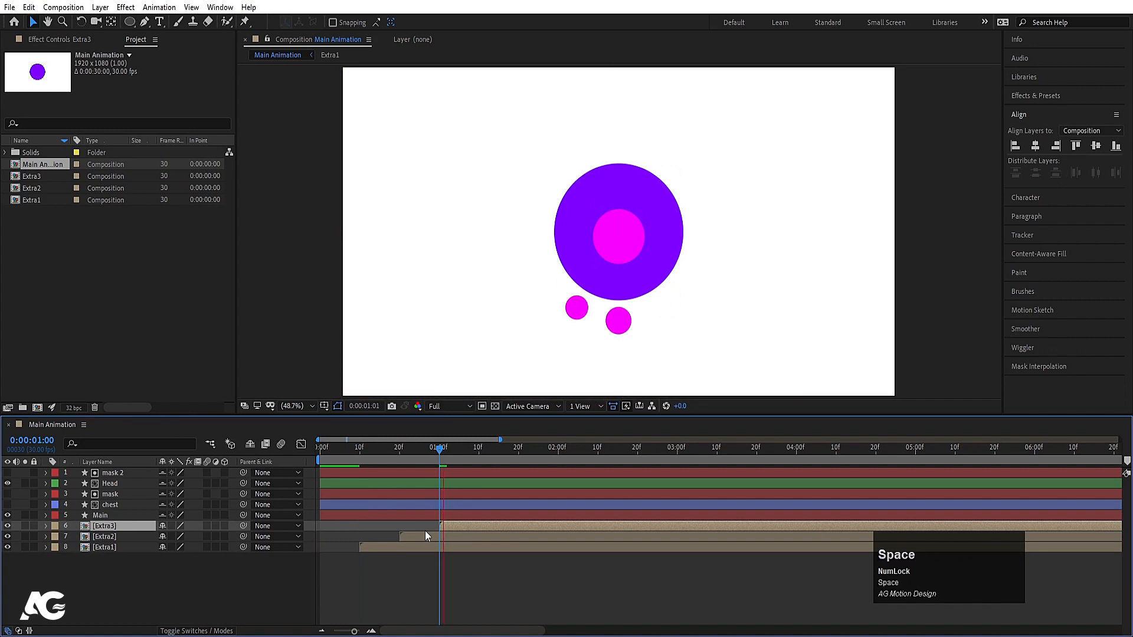
key(space)
drag(354, 451, 268, 448)
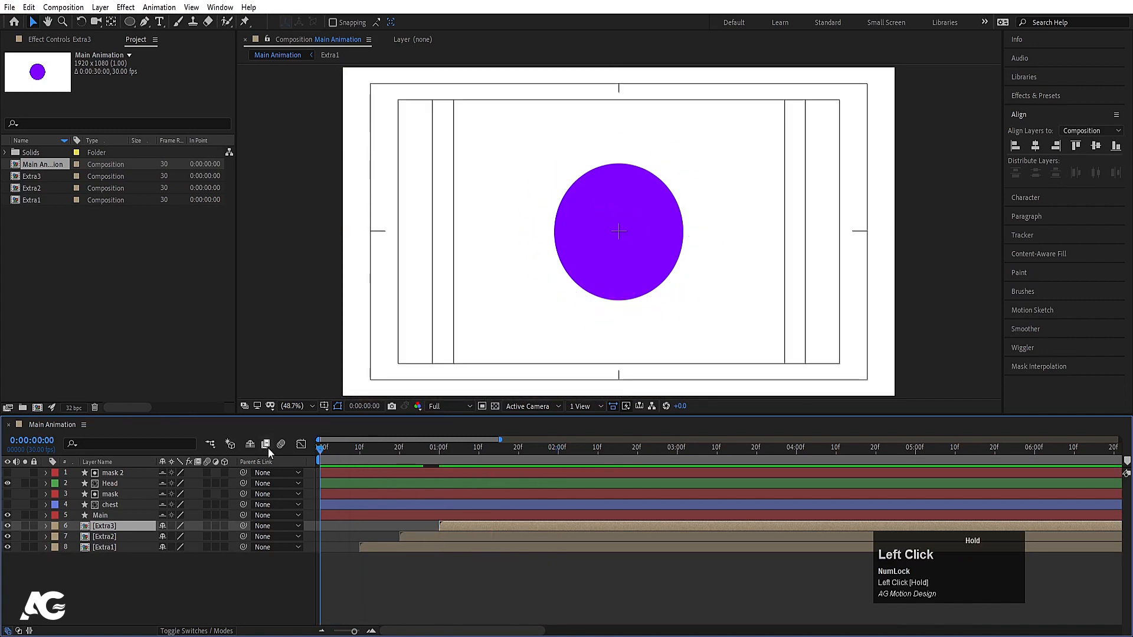
- Shift the Extra1 layer so it starts at 0:00:00:05
key(equal)
key(equal)
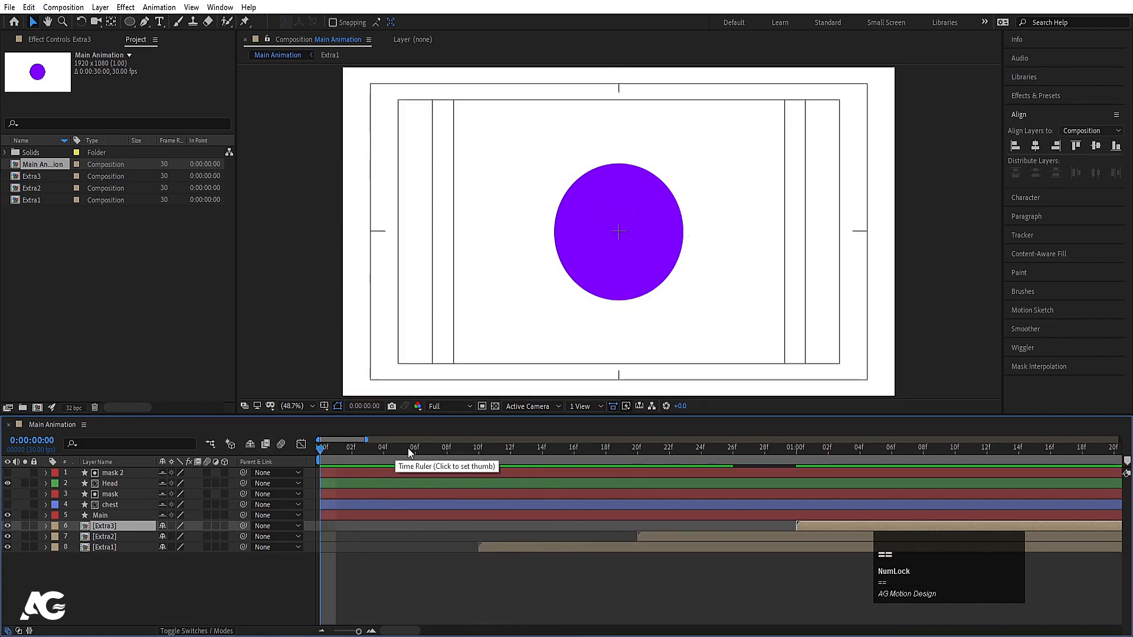
key(minus)
key(equal)
key(equal)
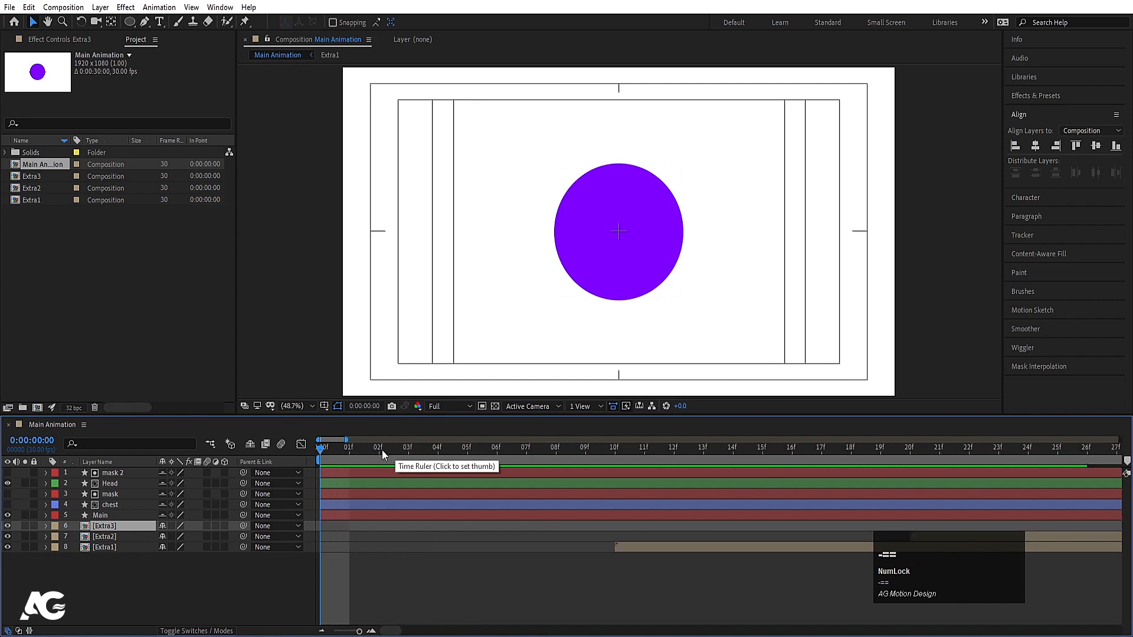
click(466, 446)
click(626, 547)
key(bracketleft)
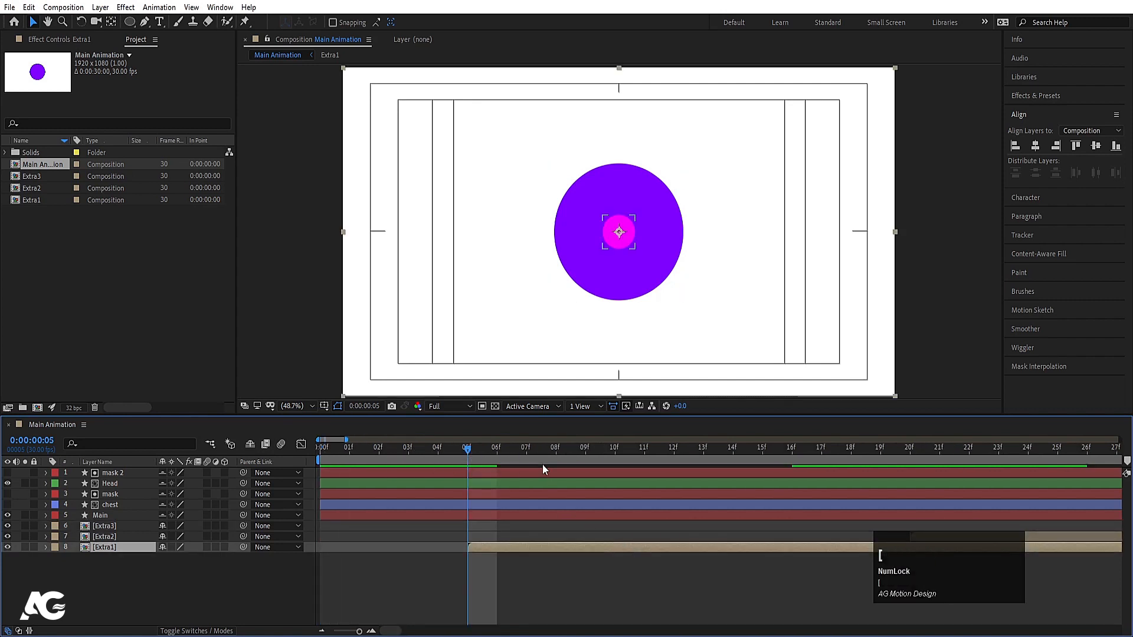
- Start Extra2 at 0:00:00:10 and Extra3 at 0:00:00:15
click(615, 452)
click(123, 536)
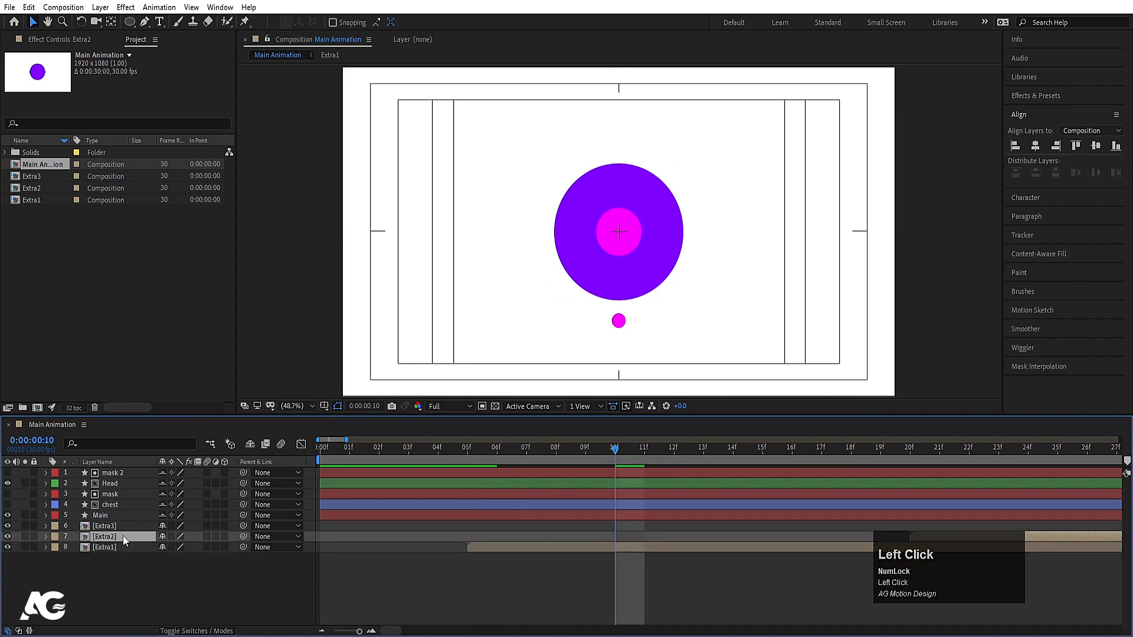
key(bracketleft)
click(764, 453)
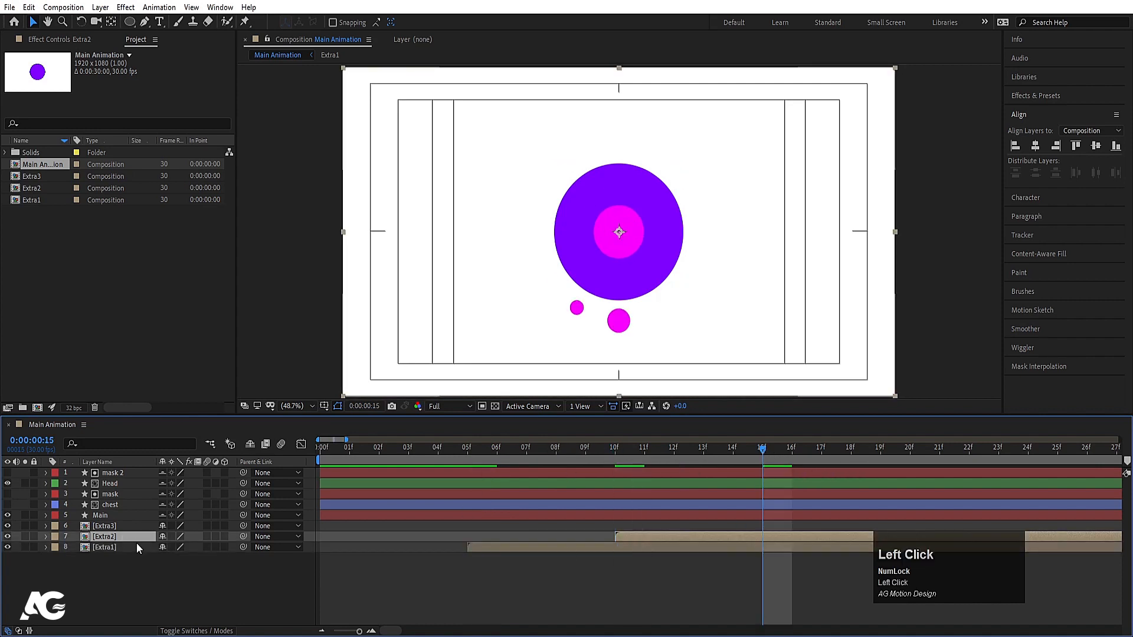
click(124, 527)
key(bracketleft)
- Preview the staggered entrance of the three Extra circles and scrub through the first second
key(minus)
key(minus)
key(minus)
key(minus)
key(minus)
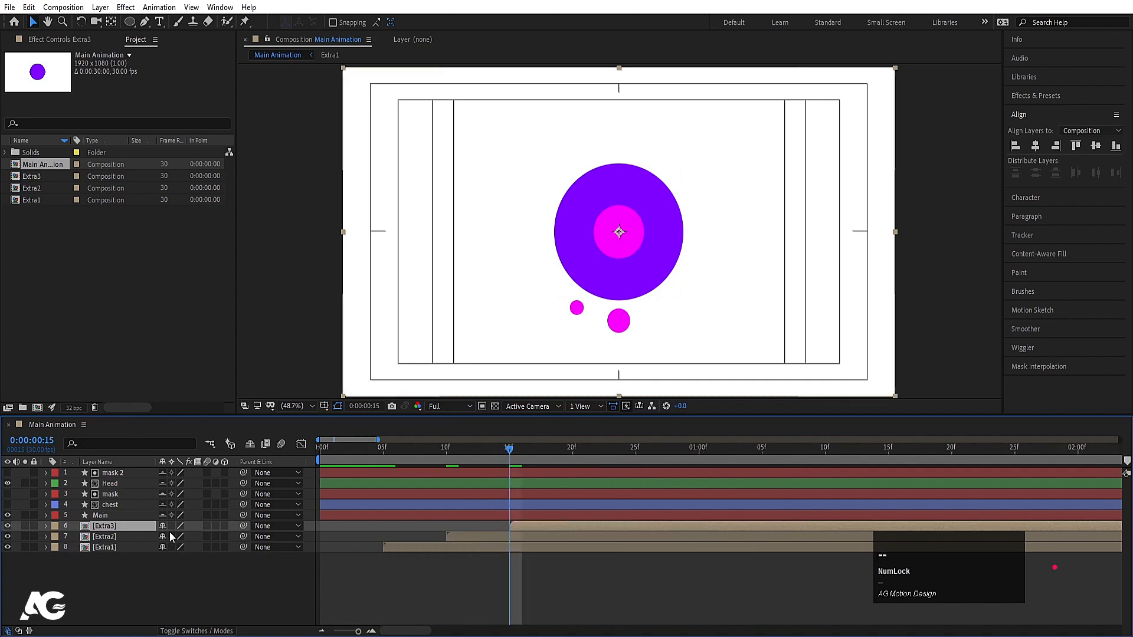
key(space)
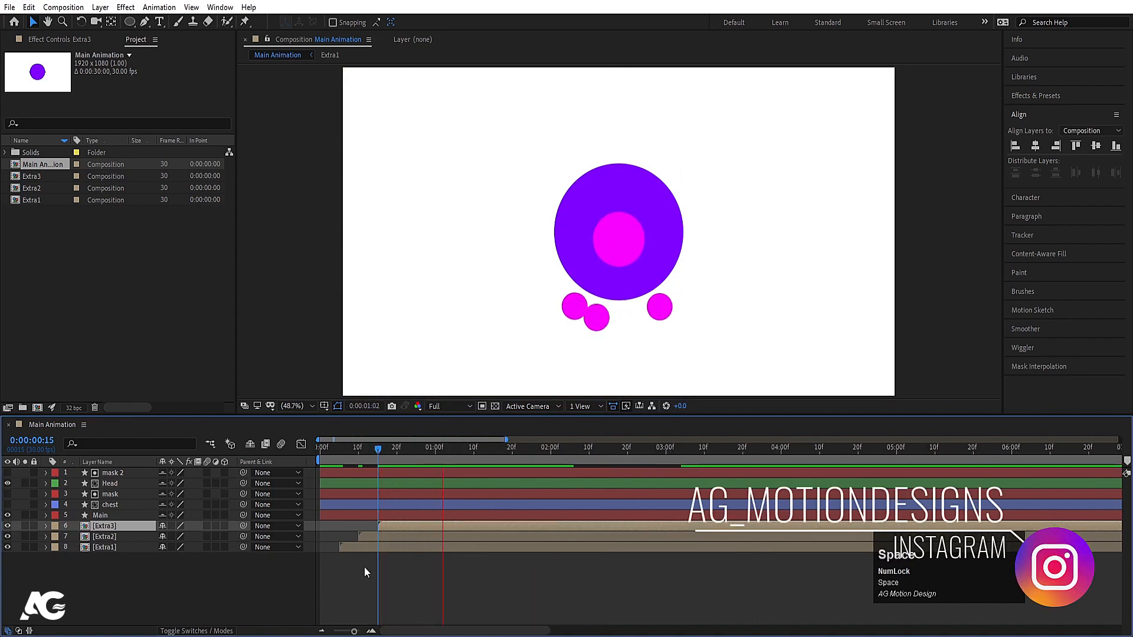
key(space)
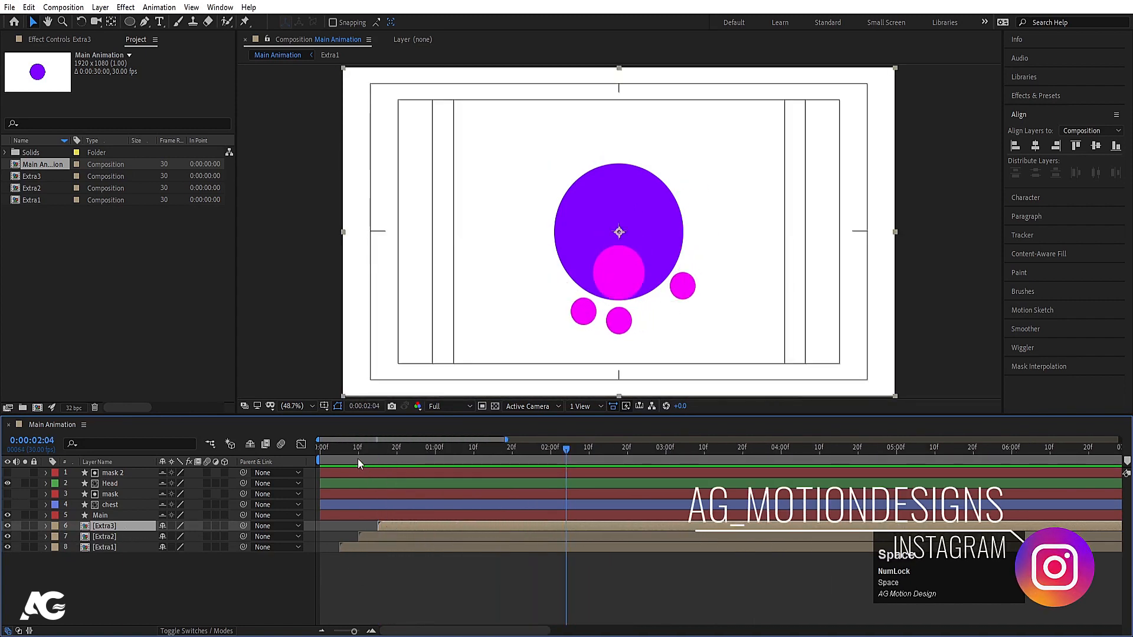
drag(348, 458, 406, 459)
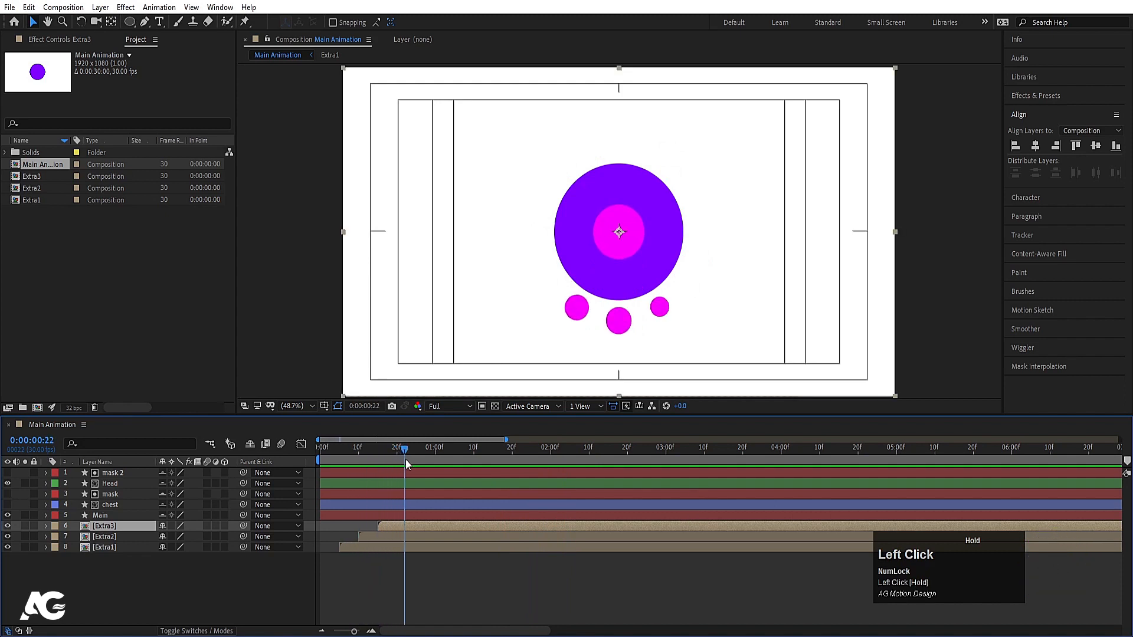
- Identify the Extra1 and Extra2 circles by toggling visibility, and swap their starts: Extra2 at 0:00:00:05, Extra1 at 0:00:00:10
click(8, 558)
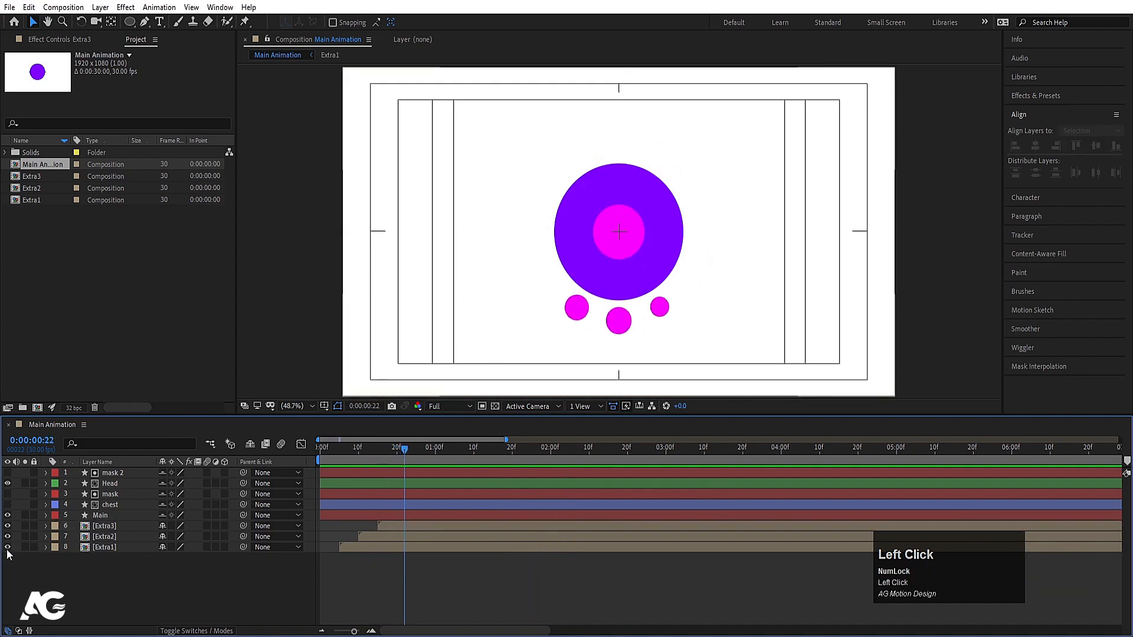
click(8, 547)
click(7, 548)
click(104, 548)
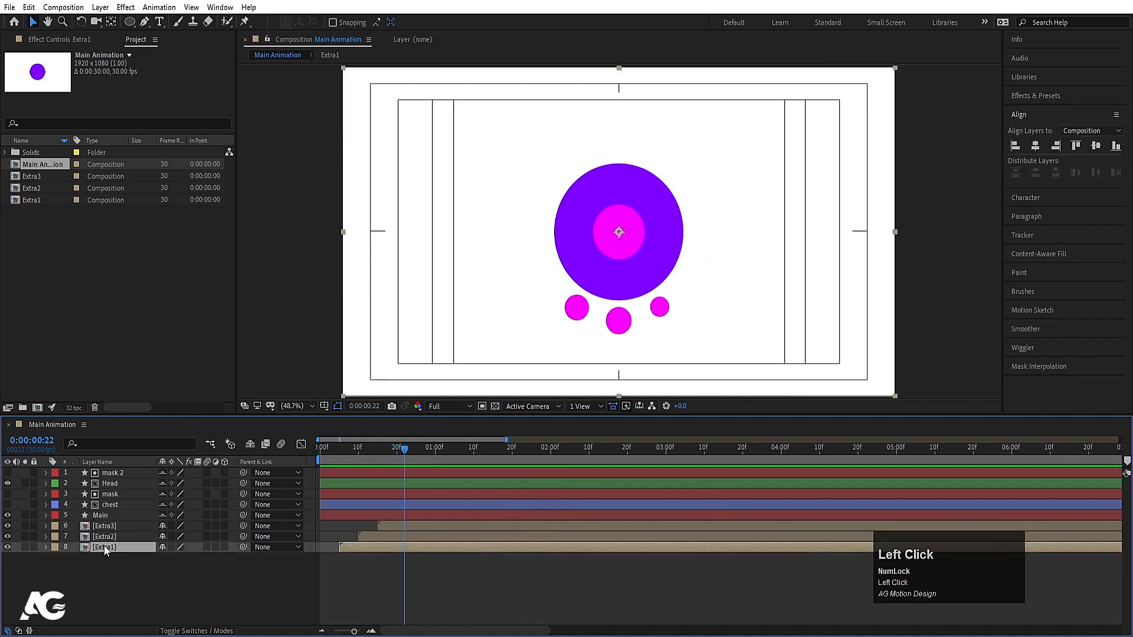
click(104, 537)
click(8, 537)
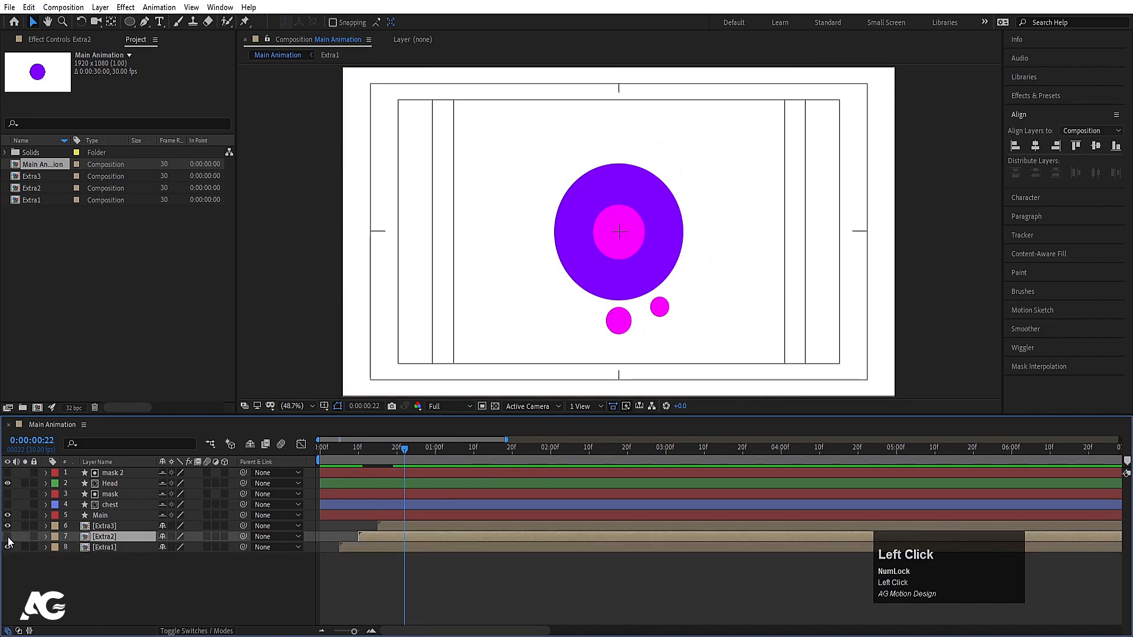
click(8, 537)
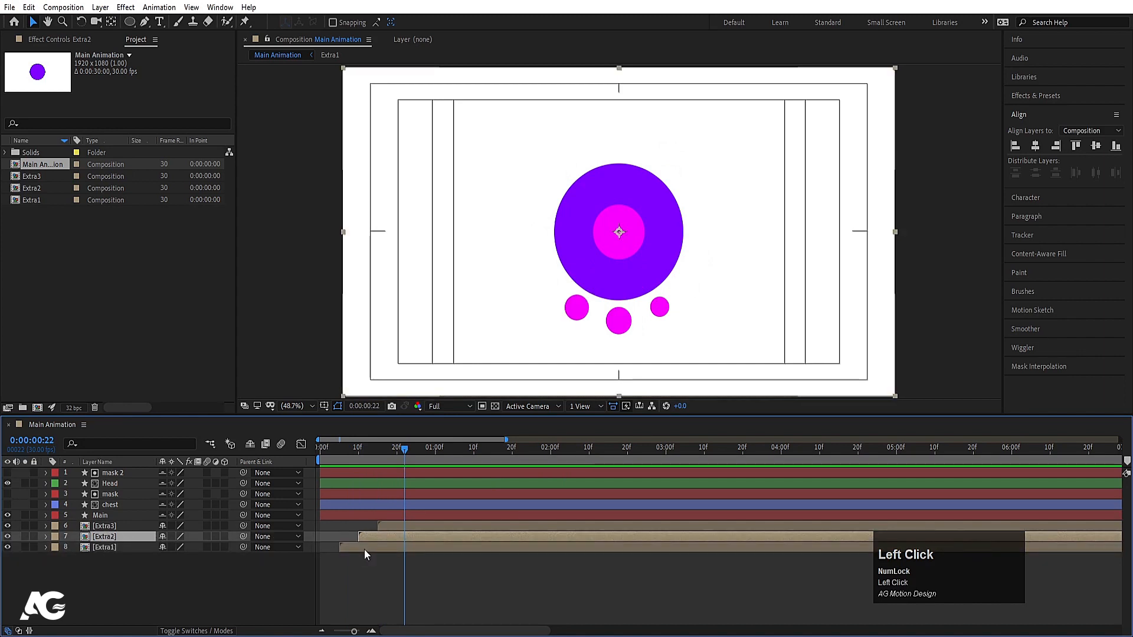
mouse_move(374, 540)
mouse_down()
mouse_move(356, 543)
mouse_move(380, 549)
mouse_up()
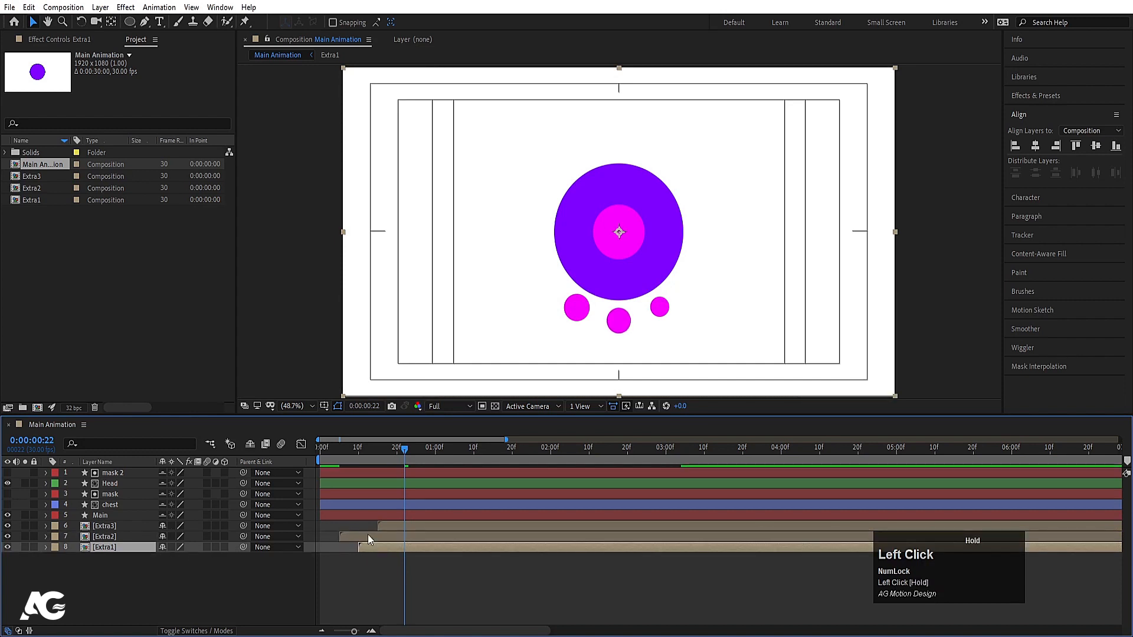
- Play the animation from the beginning to check the new order of the orbiting Extra circles
click(335, 462)
key(space)
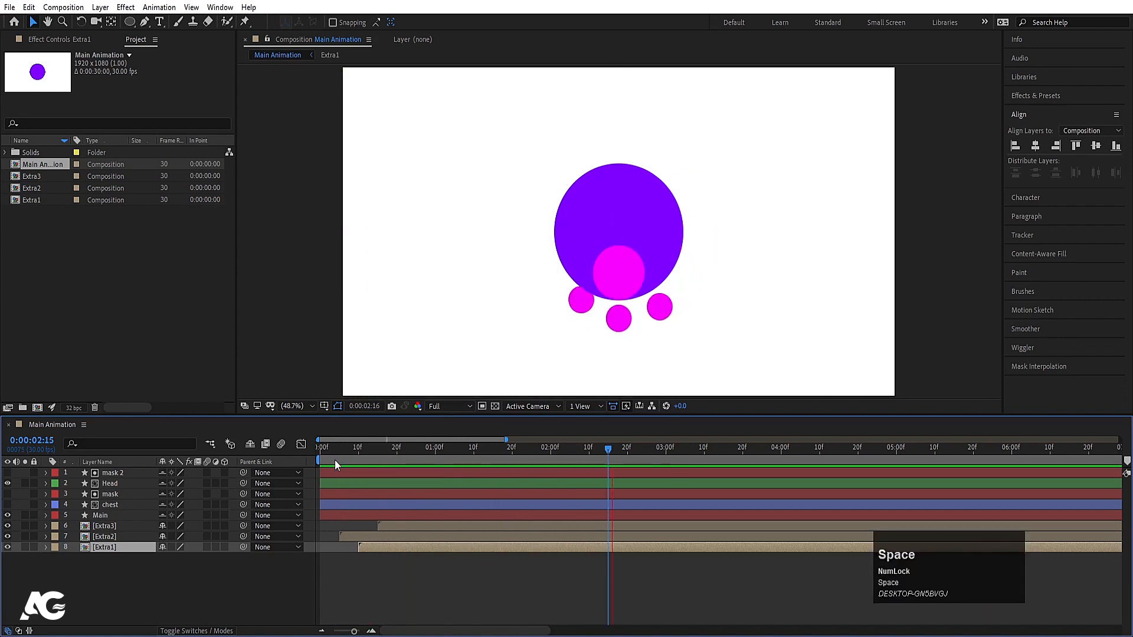
key(space)
key(space)
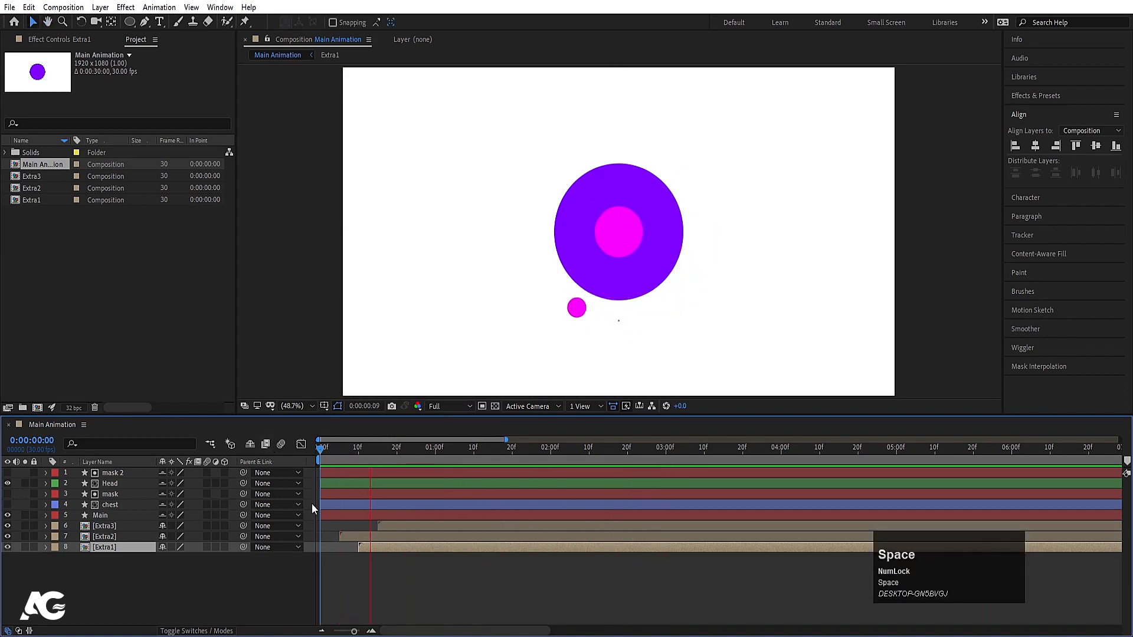
key(space)
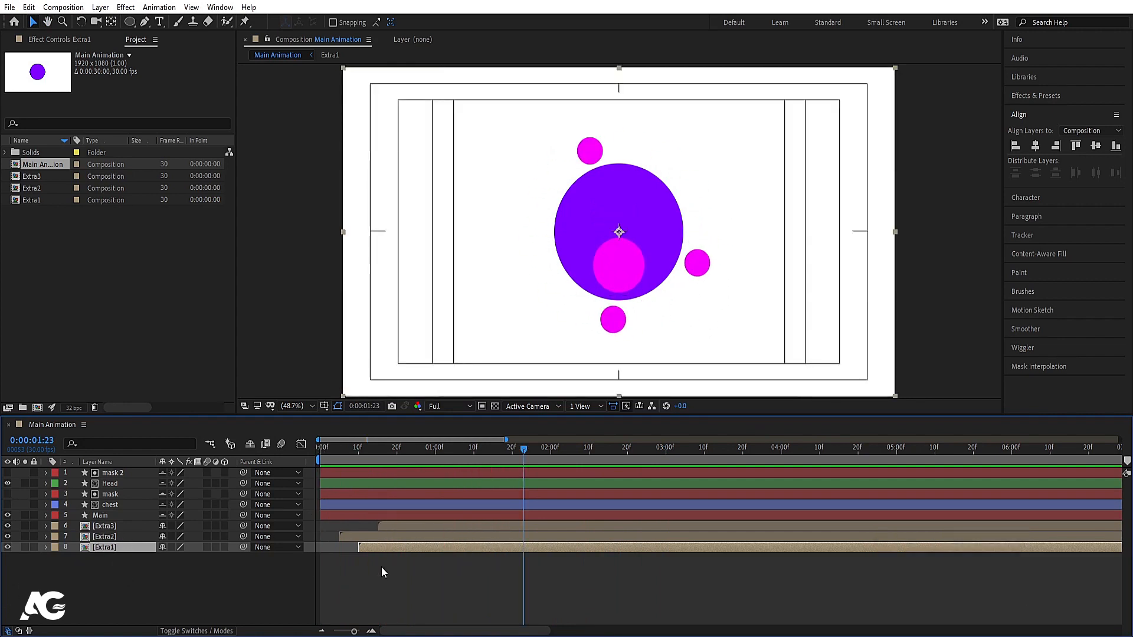
click(320, 450)
key(space)
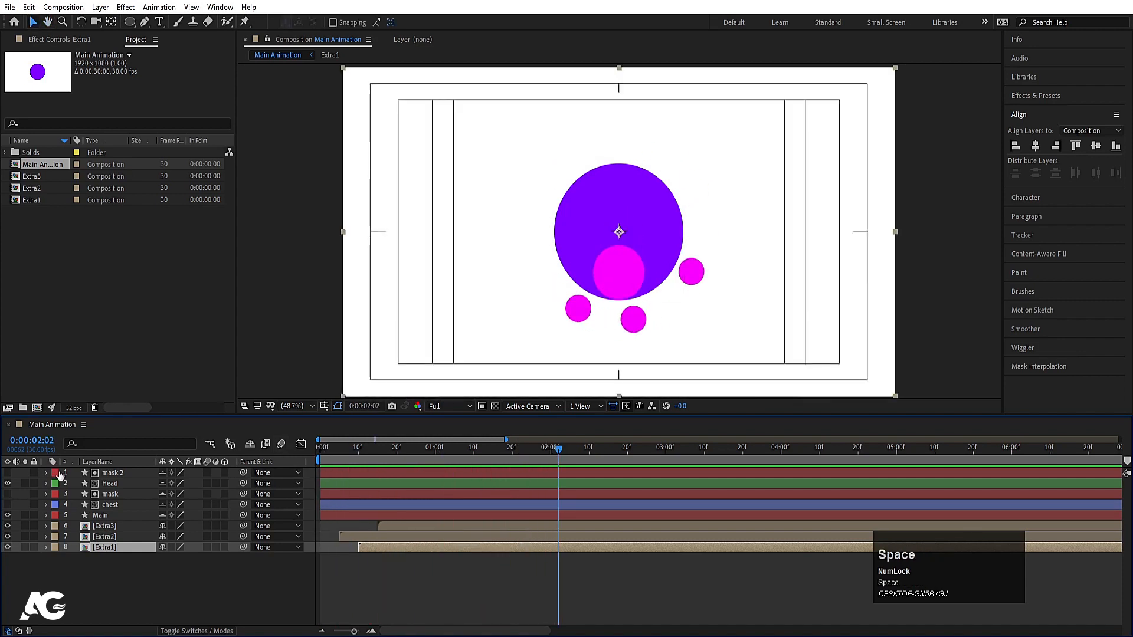
- Make the chest layer visible and advance the playback to 0:00:02:14
click(106, 504)
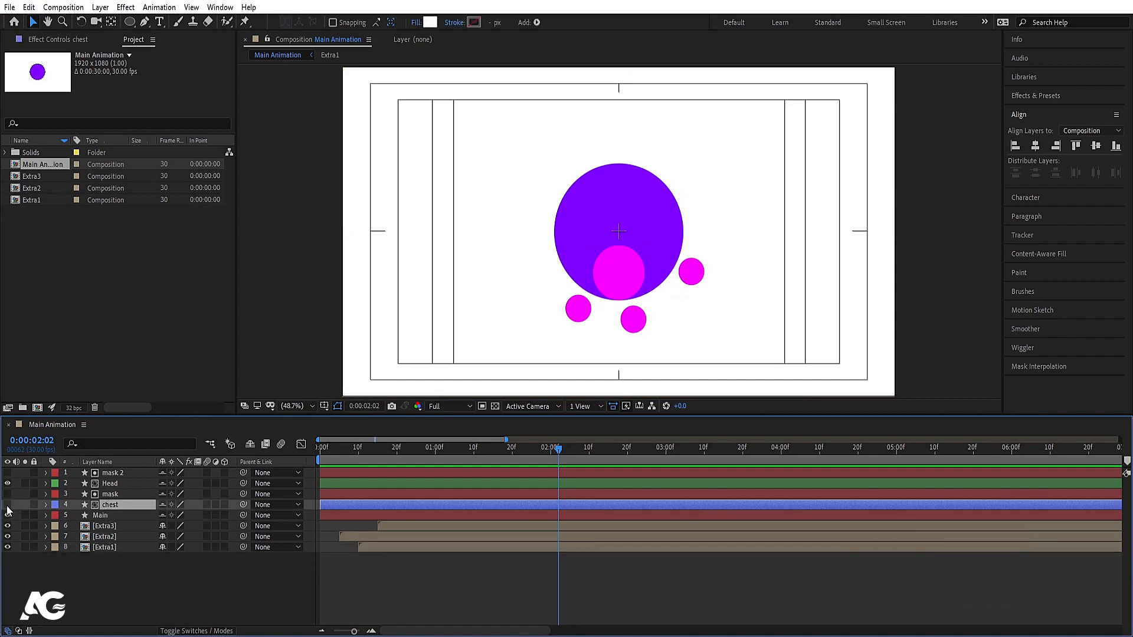
key(space)
click(7, 505)
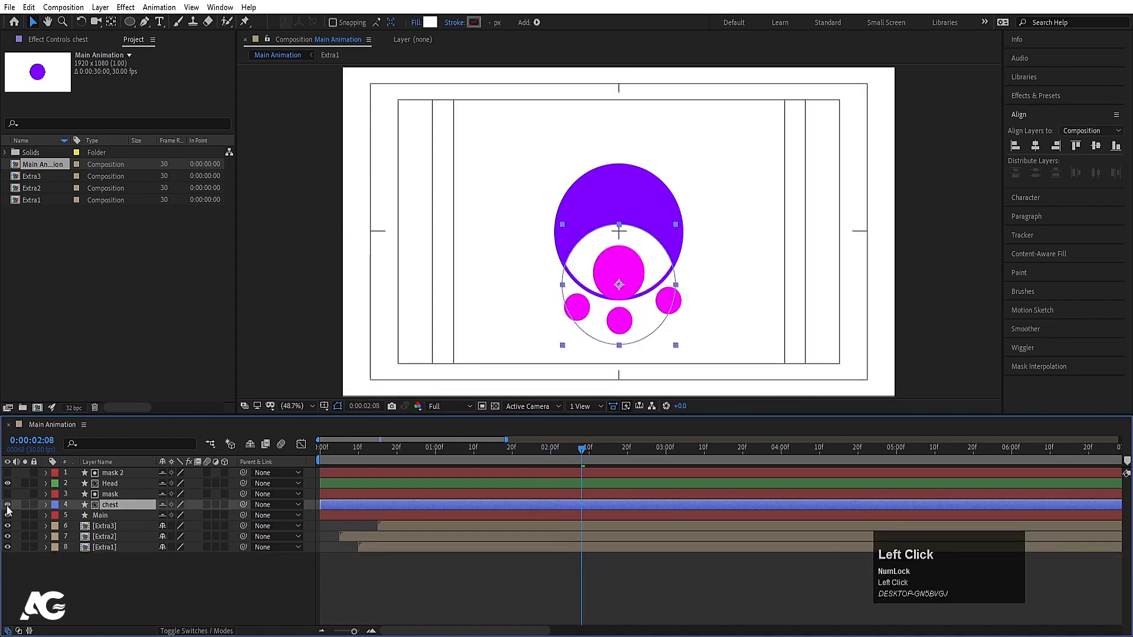
key(space)
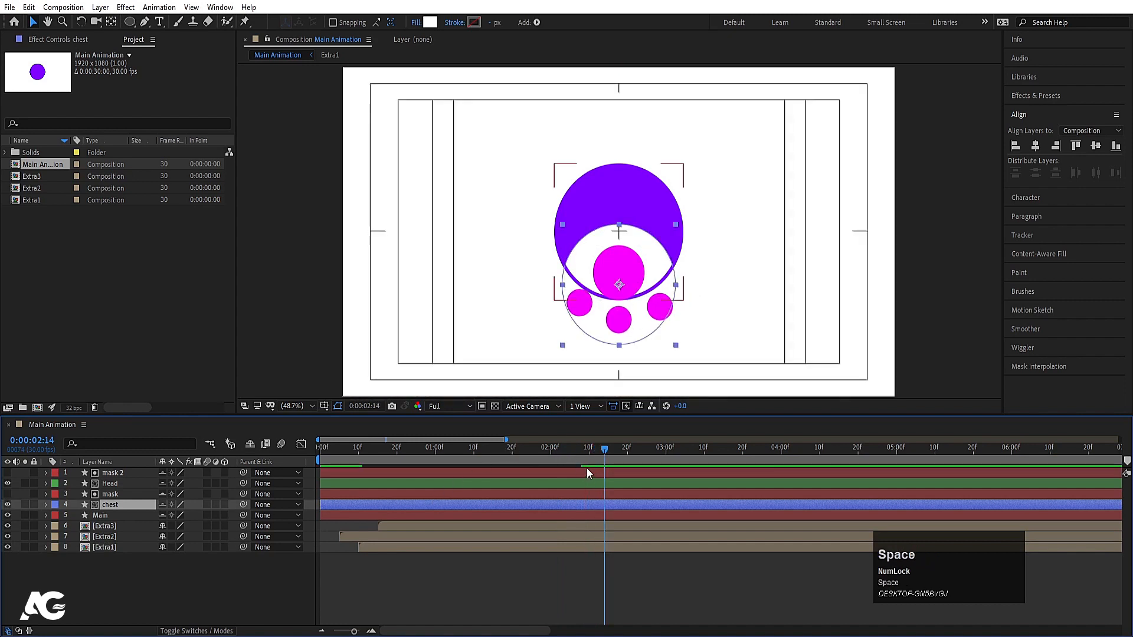
- Trim the start of the mask and chest layers to 0:00:02:14 and reveal their Position properties
click(107, 507)
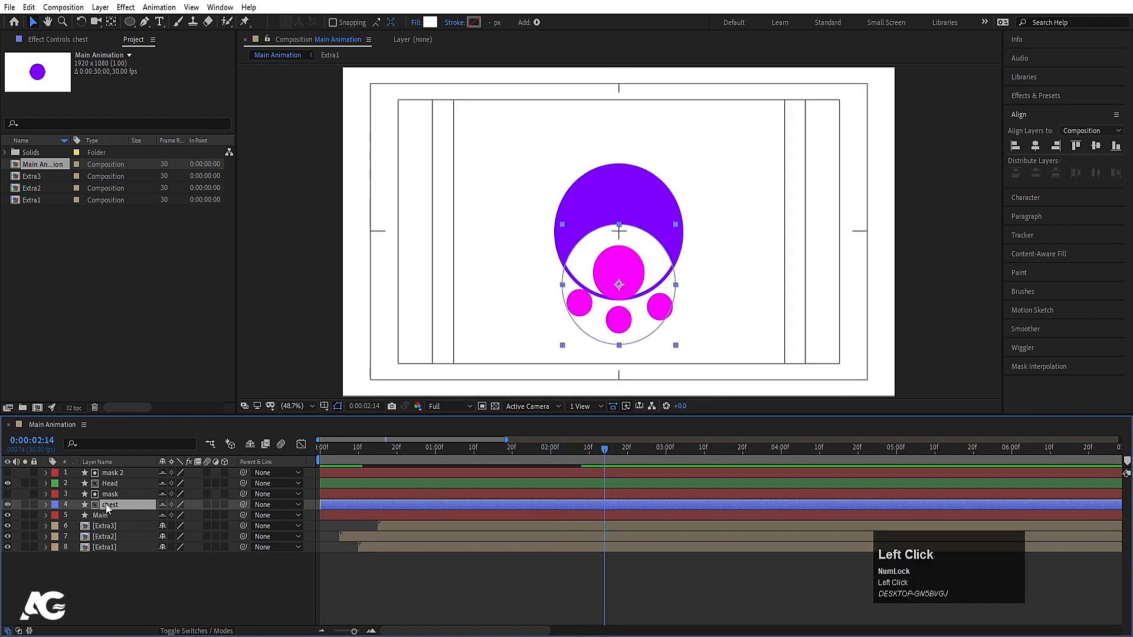
shift+click(110, 494)
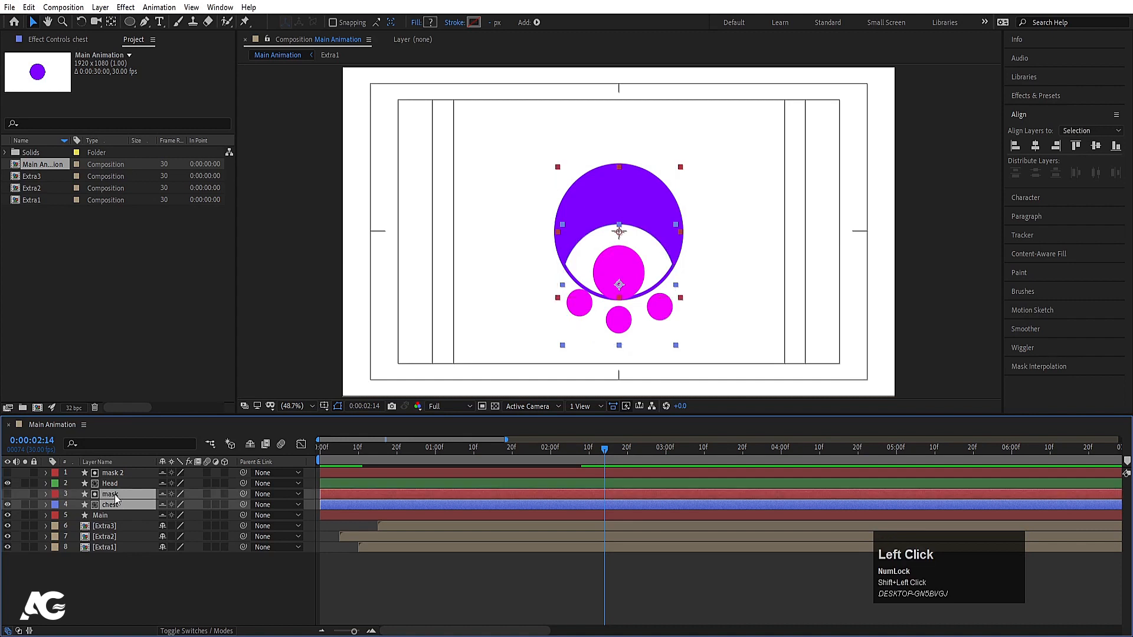
key(alt+[)
key(p)
click(372, 504)
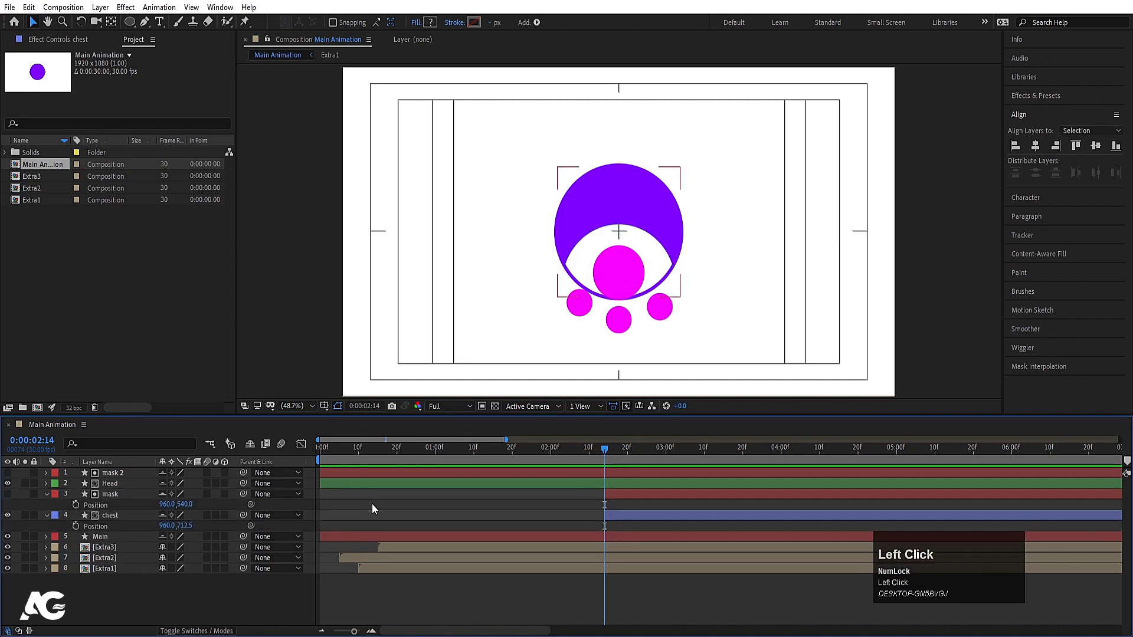
- Add Position keyframes to the chest layer at 0:00:02:14 and 0:00:03:04
click(121, 514)
click(76, 526)
key(space)
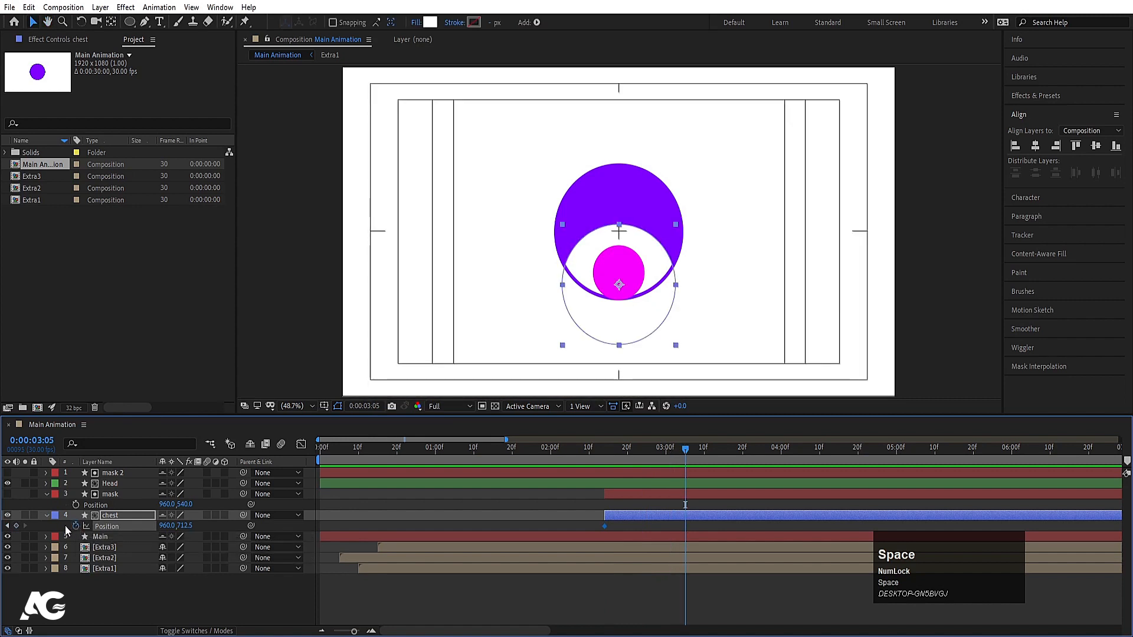
drag(694, 447, 533, 450)
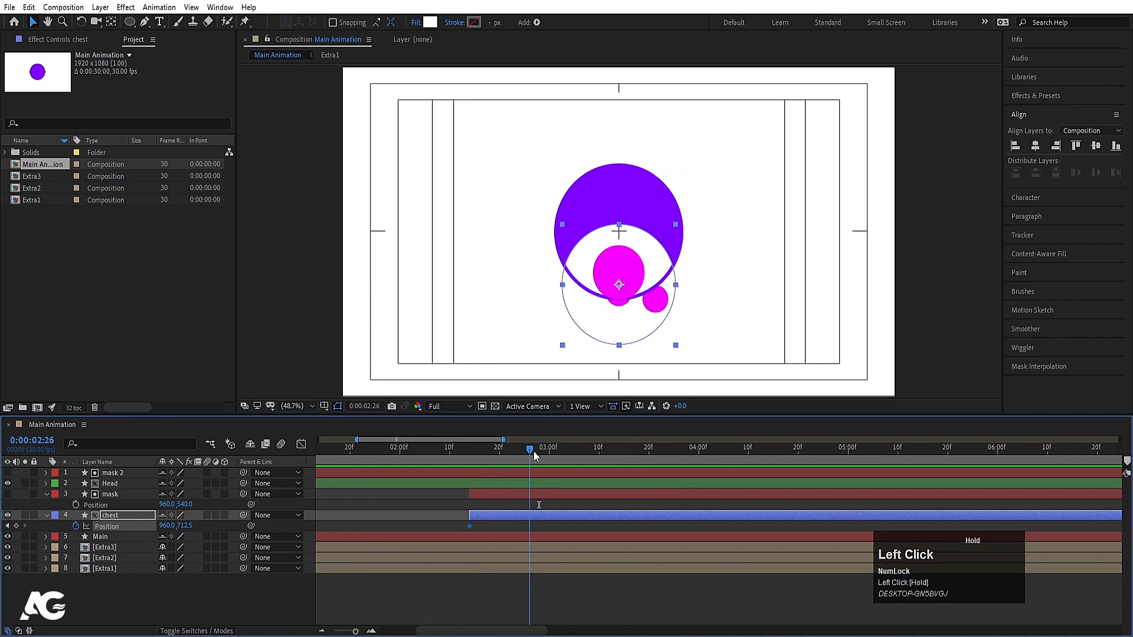
click(16, 526)
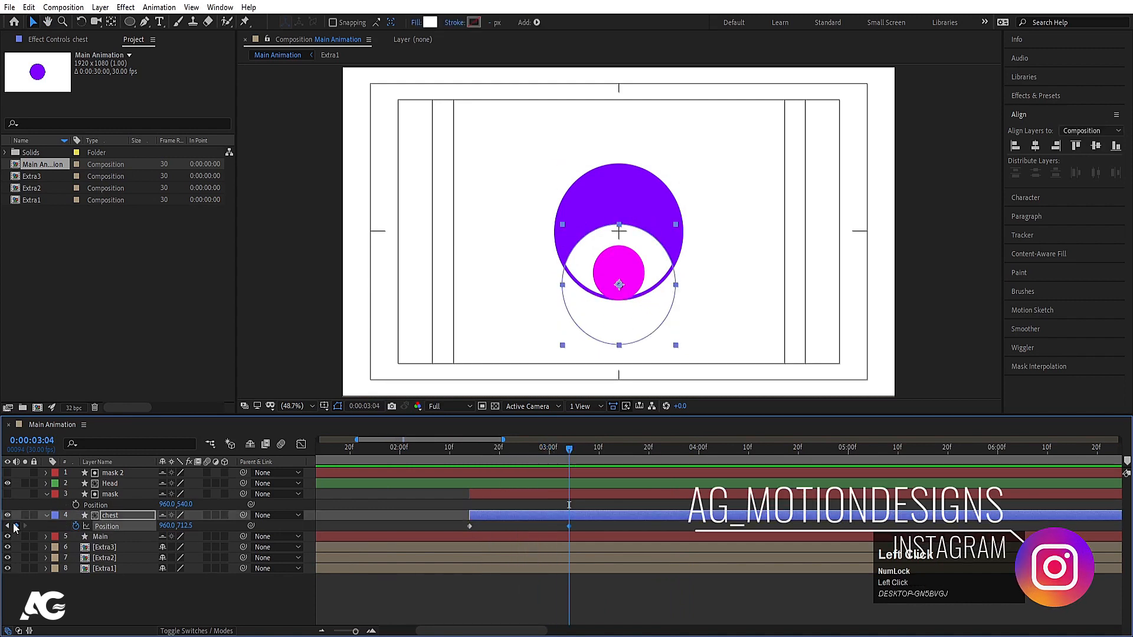
- Set the chest layer's Position keyframe at 0:00:02:14 to 960.0, 971.5 and preview the rise
key(j)
drag(186, 525, 544, 511)
key(space)
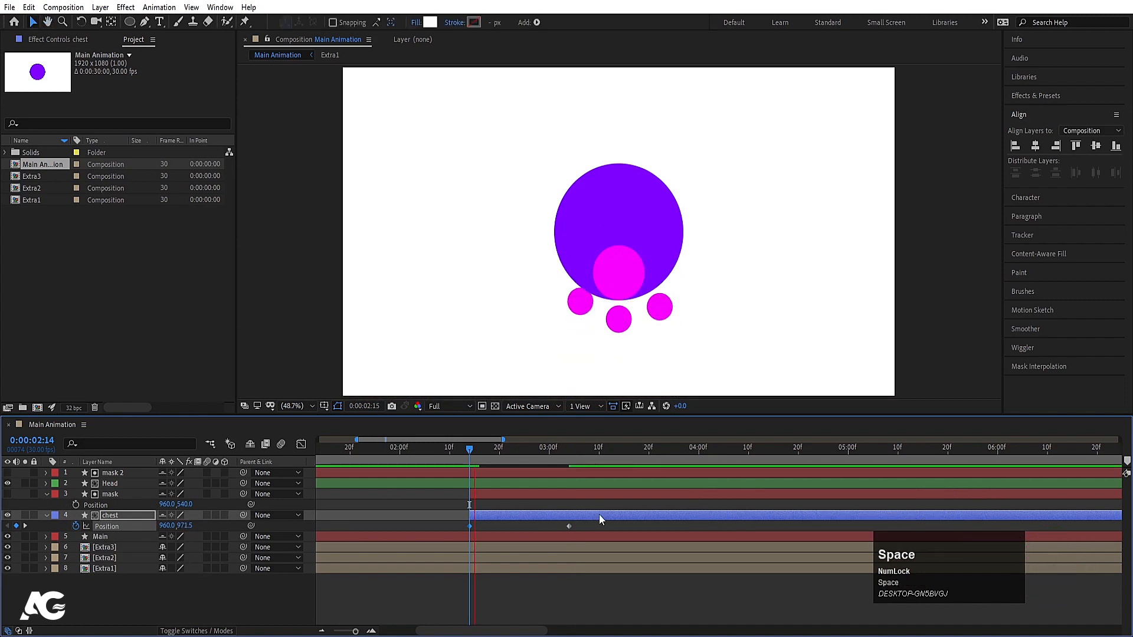
- Add Position keyframes to the Head layer at 0:00:02:14 and 0:00:03:04
key(j)
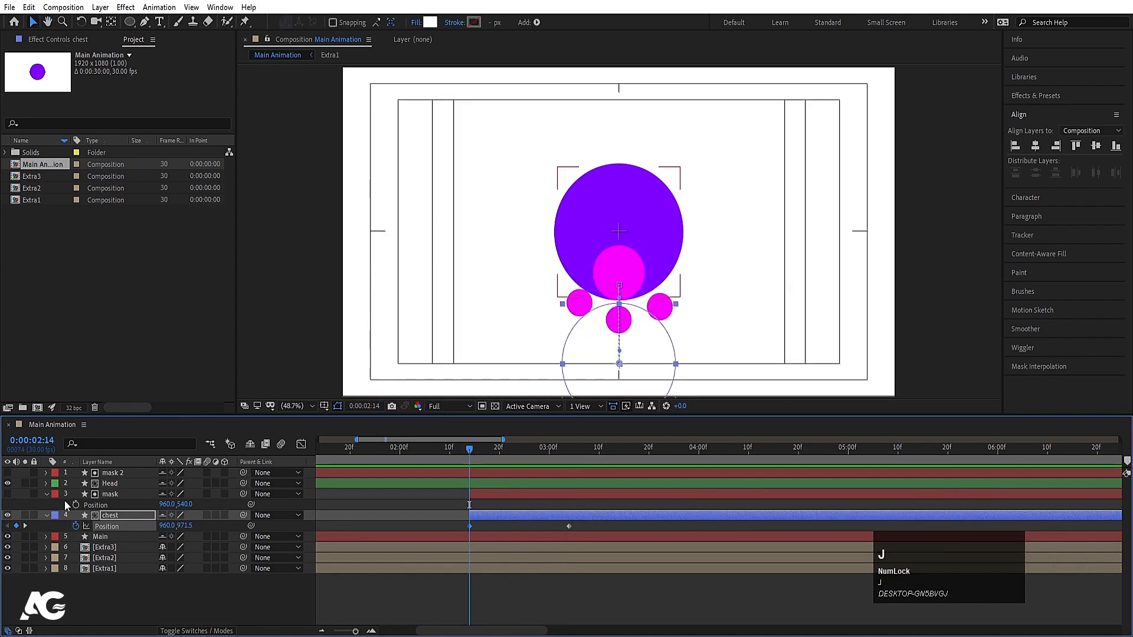
click(106, 484)
key(p)
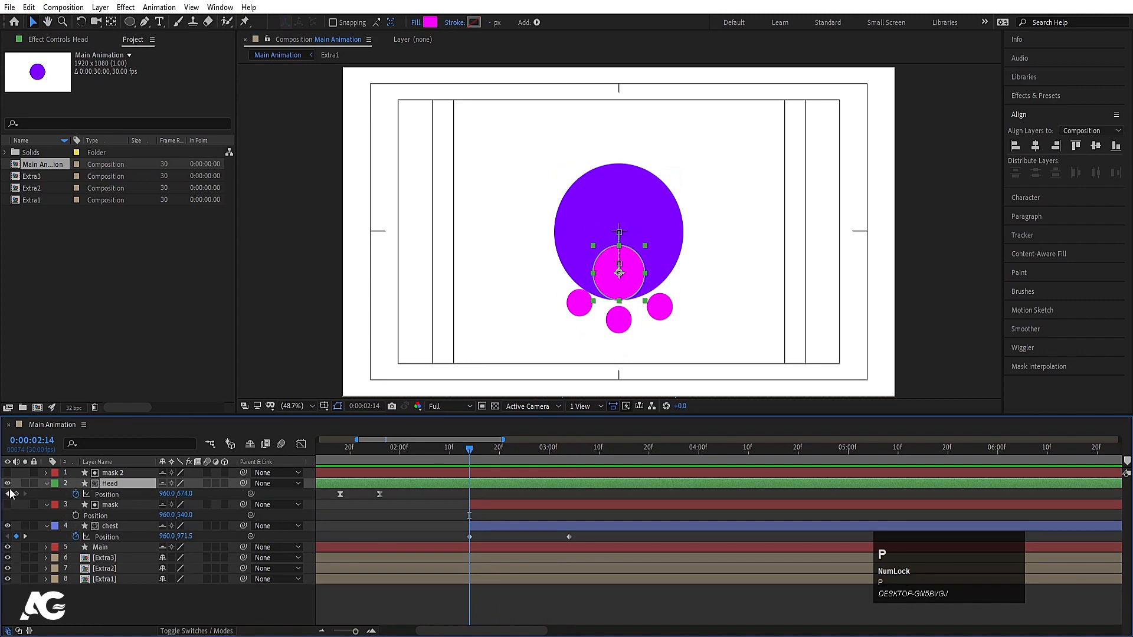
click(18, 496)
key(k)
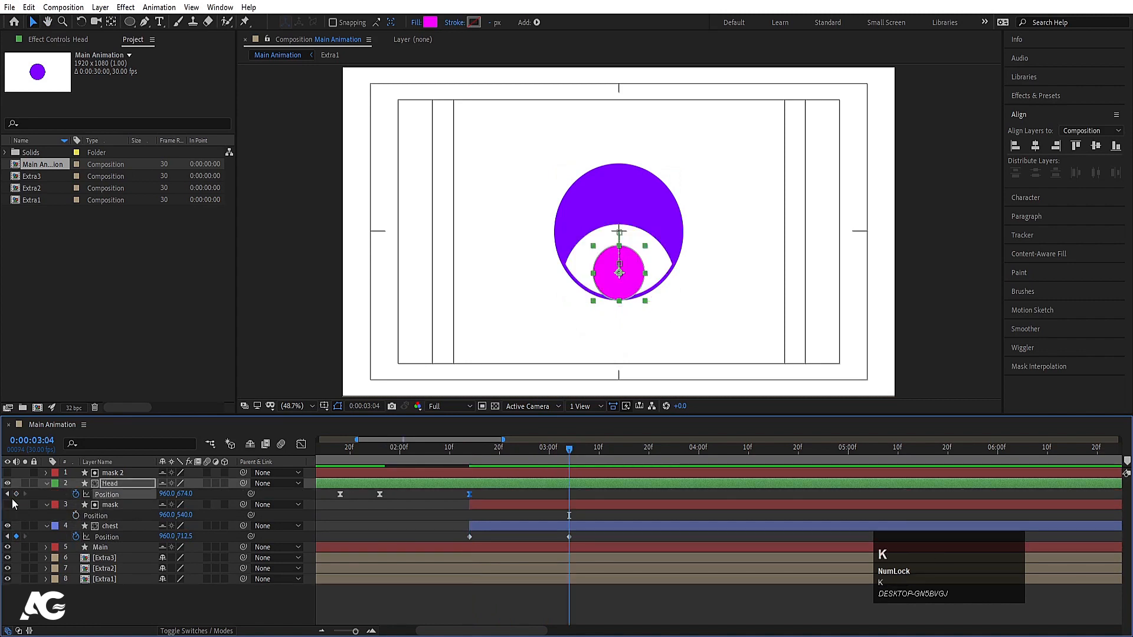
click(18, 496)
- At 0:00:03:04, set the Head layer's Position to 960.0, 481.0 and the chest layer's to 960.0, 777.5
key(j)
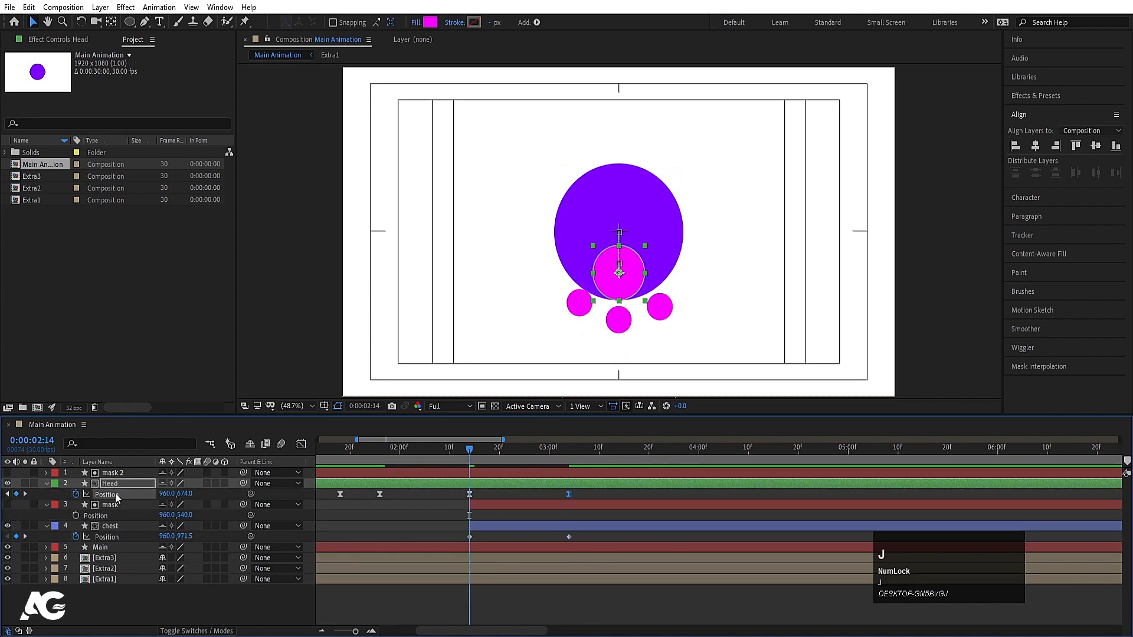
key(k)
drag(180, 495, 101, 471)
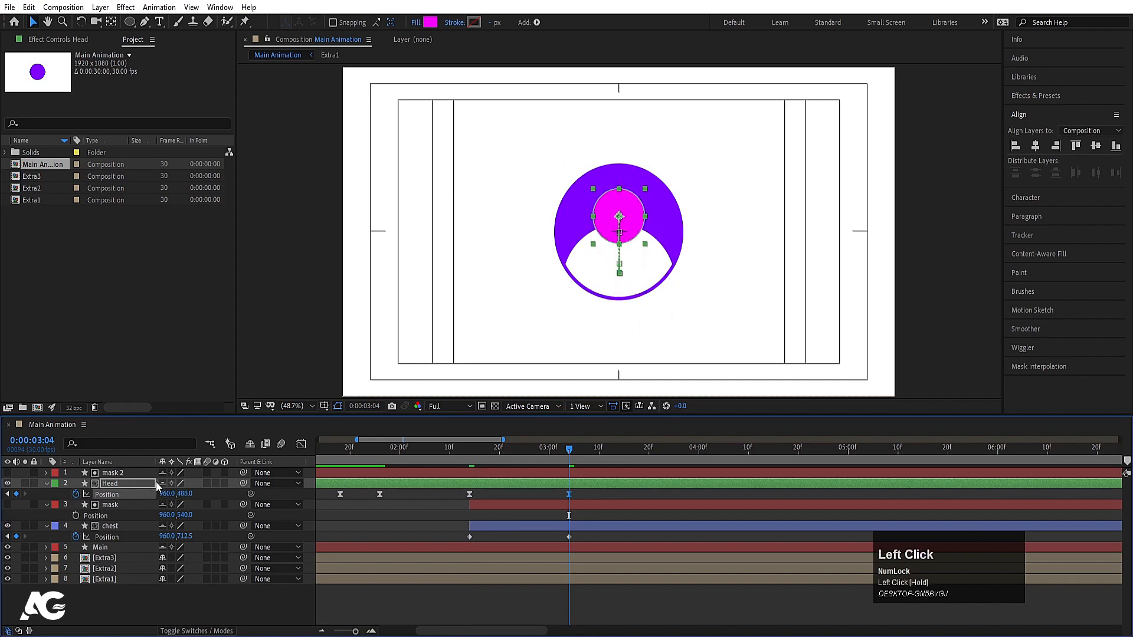
drag(184, 496, 182, 493)
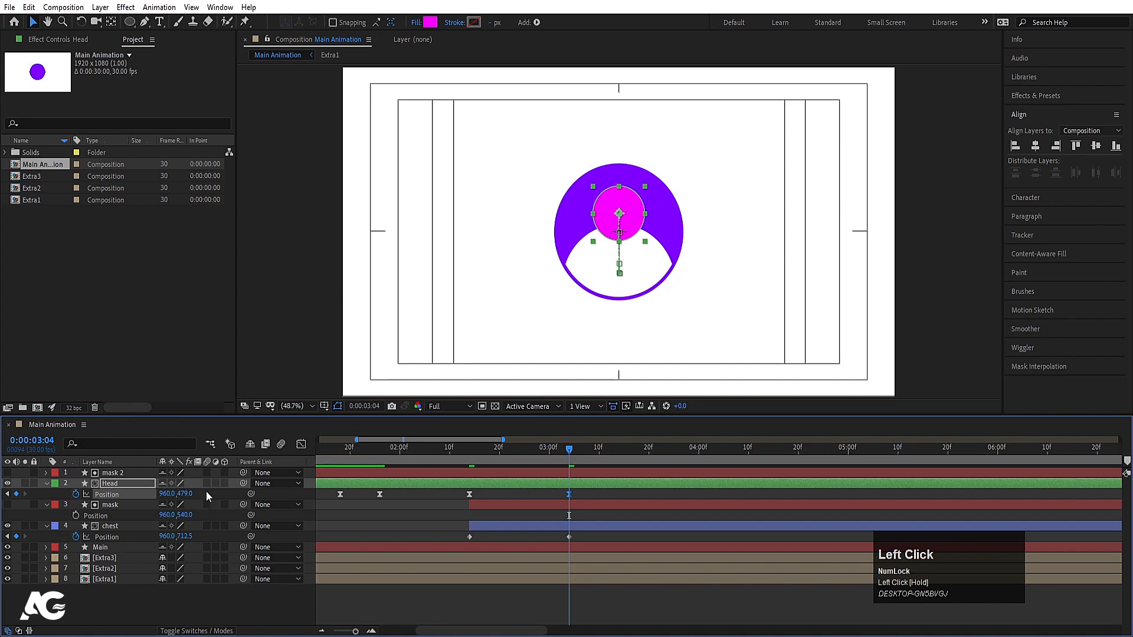
drag(184, 536, 222, 537)
drag(183, 494, 189, 492)
- Easy-ease the Head and chest rise keyframes, lengthen the ending influence in the speed graph for a soft landing, and preview it
key(j)
drag(455, 494, 632, 540)
key(F9)
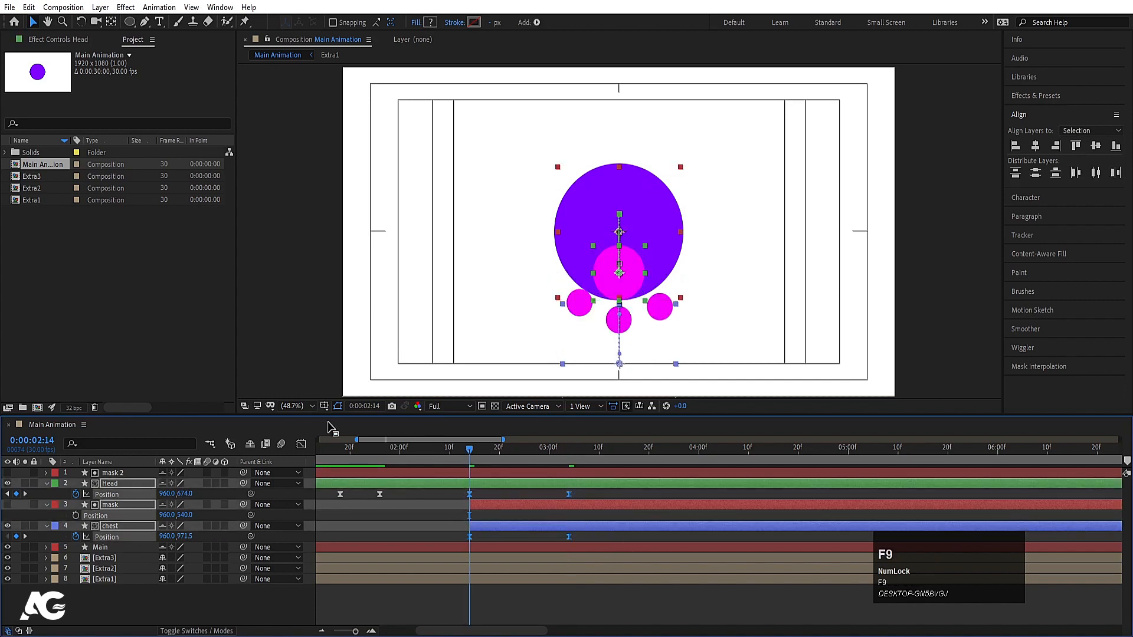
click(302, 445)
drag(632, 551, 512, 597)
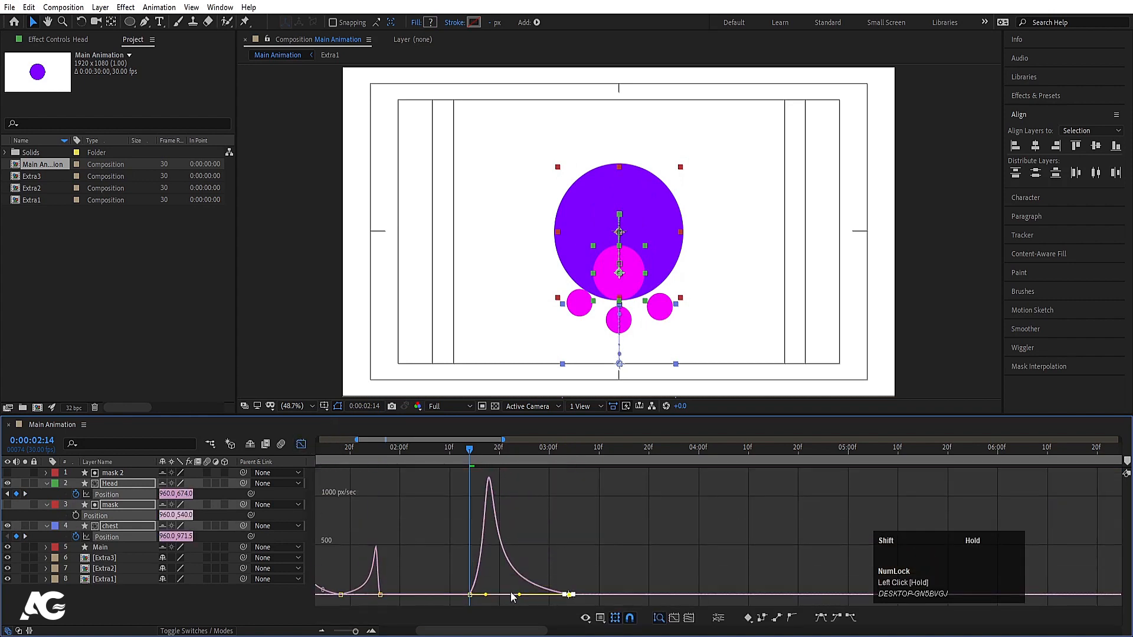
key(space)
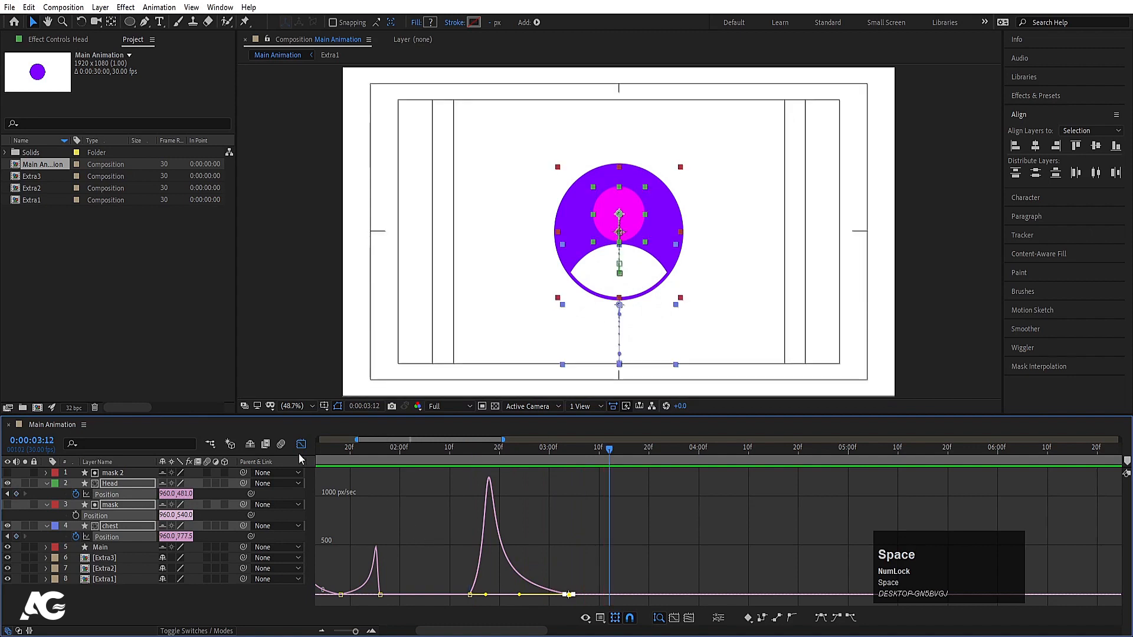
- Shorten the starting influence of the Head and chest rise in the speed graph so the motion peaks earlier
click(301, 445)
drag(457, 494, 583, 545)
drag(465, 566, 477, 595)
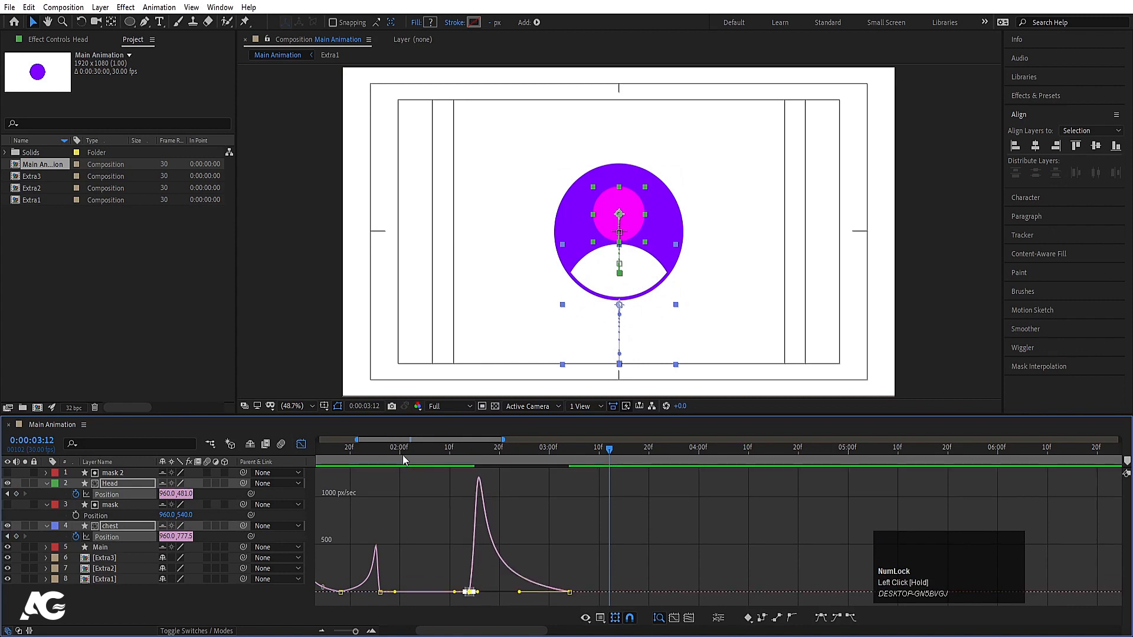
drag(397, 453, 294, 453)
click(306, 446)
- Preview the whole animation from 0:00:00:00 and replay the section where the head and chest rise
click(330, 451)
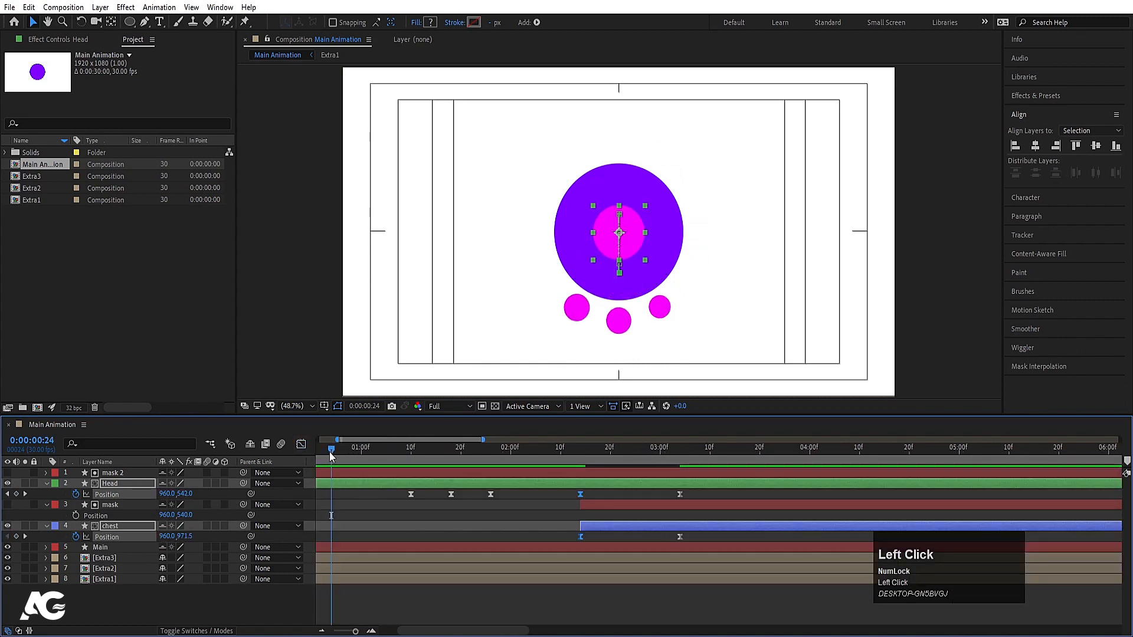
key(j)
key(minus)
key(minus)
drag(345, 454, 307, 455)
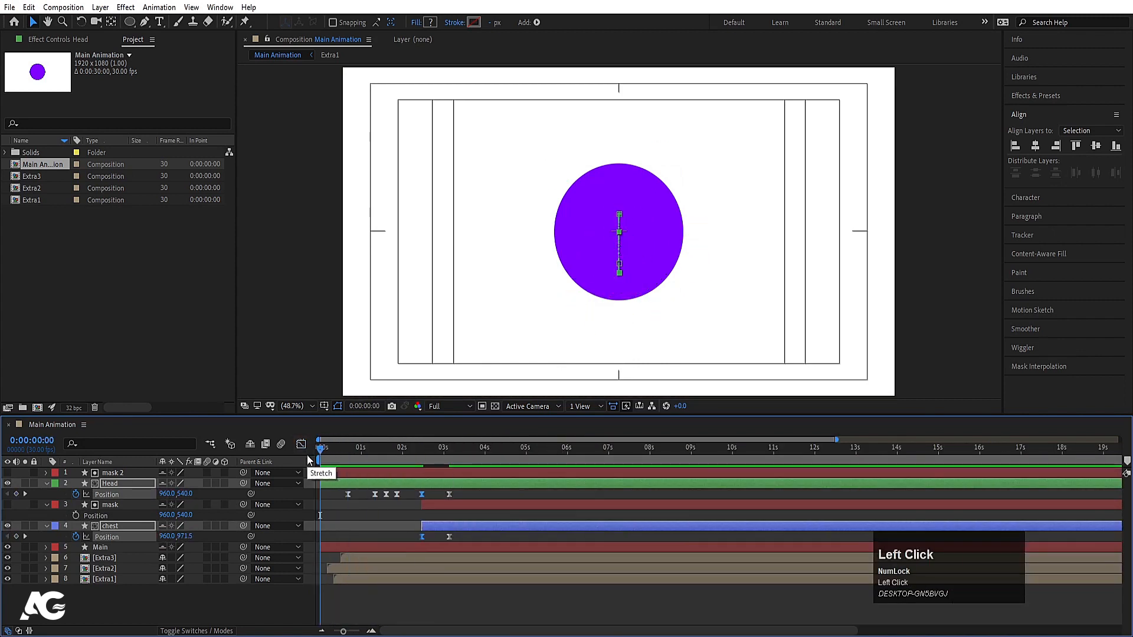
key(space)
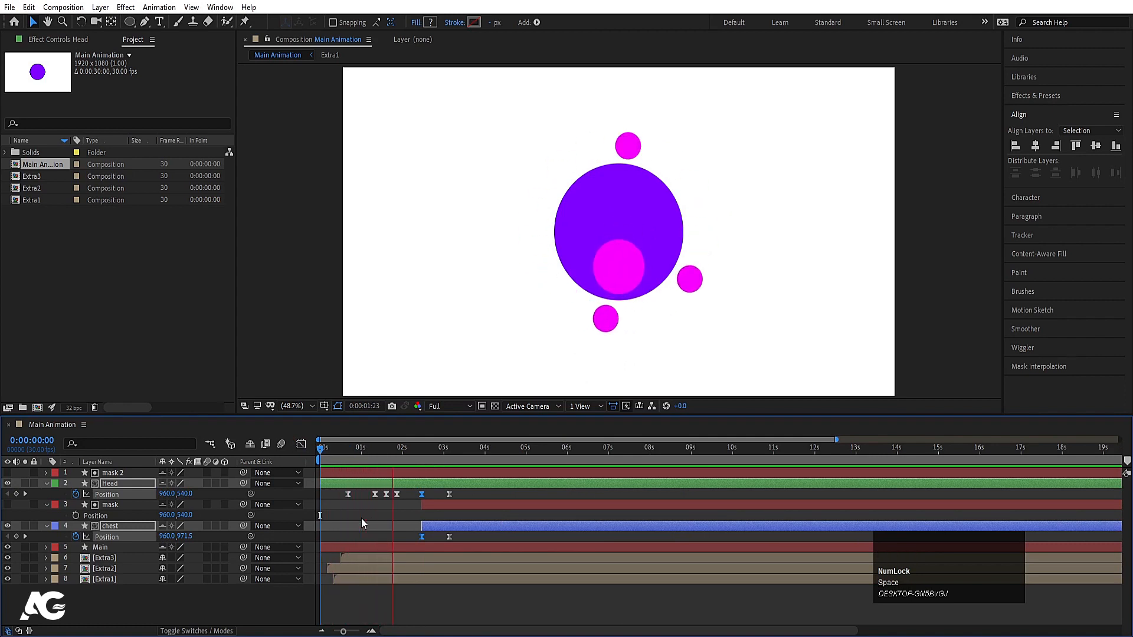
key(space)
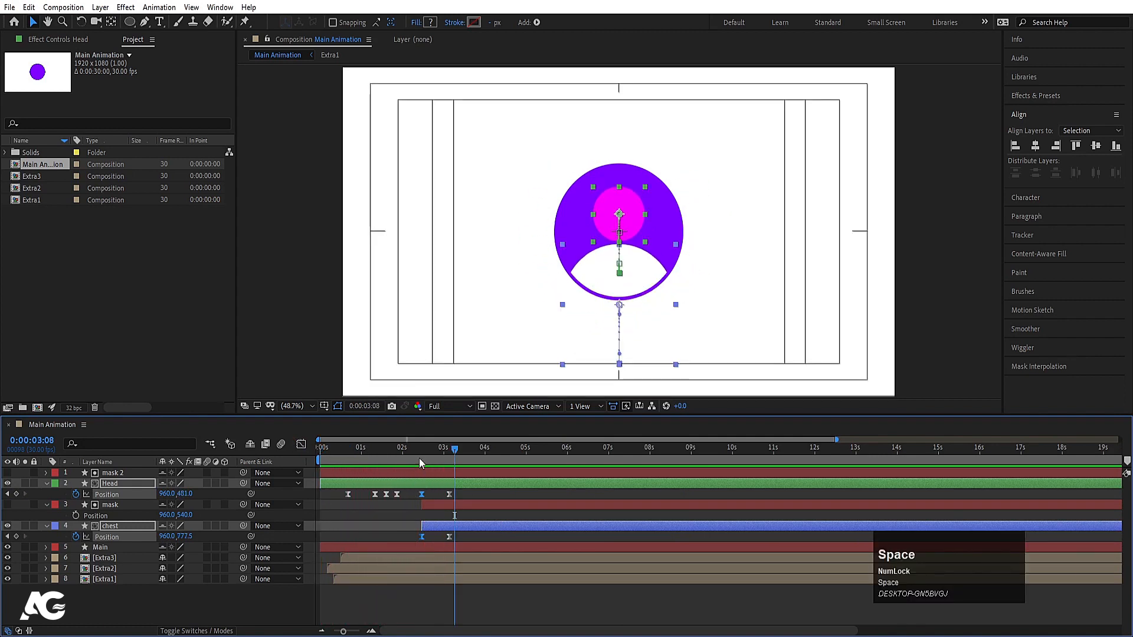
click(419, 458)
key(space)
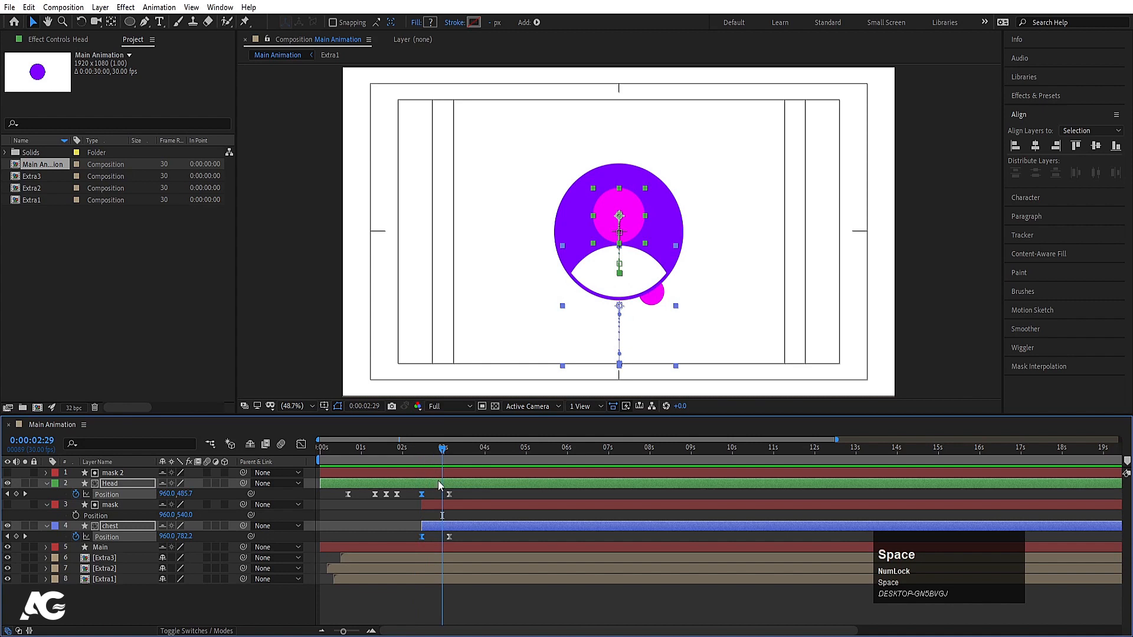
- Lengthen the rise by delaying the ending Position keyframes of Head and chest to just before 0:00:03:15, and preview it
drag(440, 497, 458, 536)
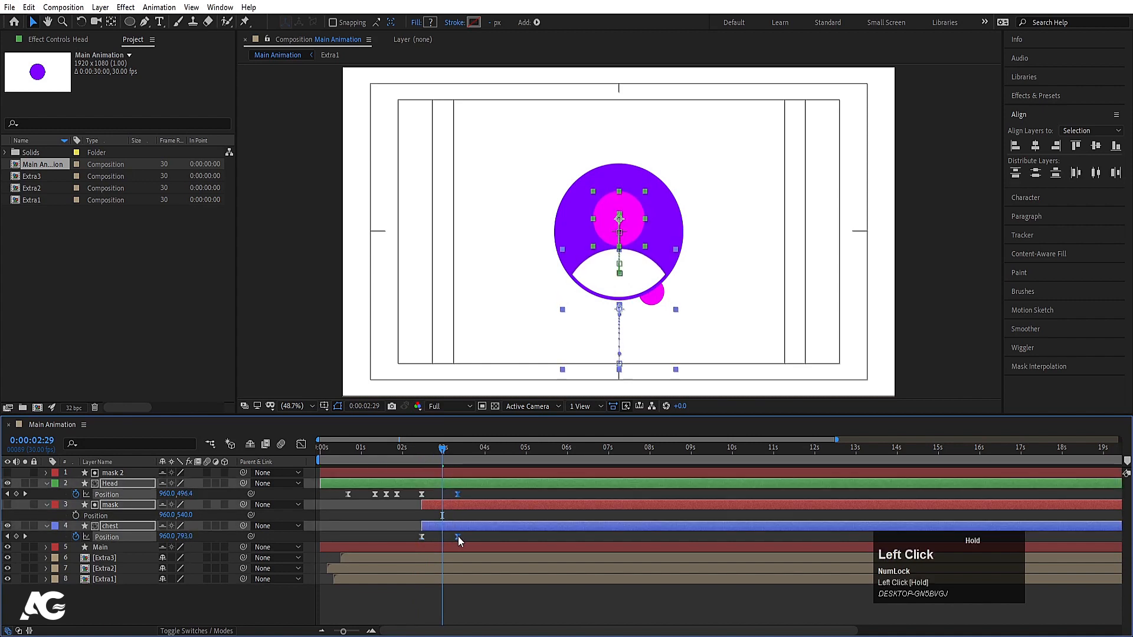
key(space)
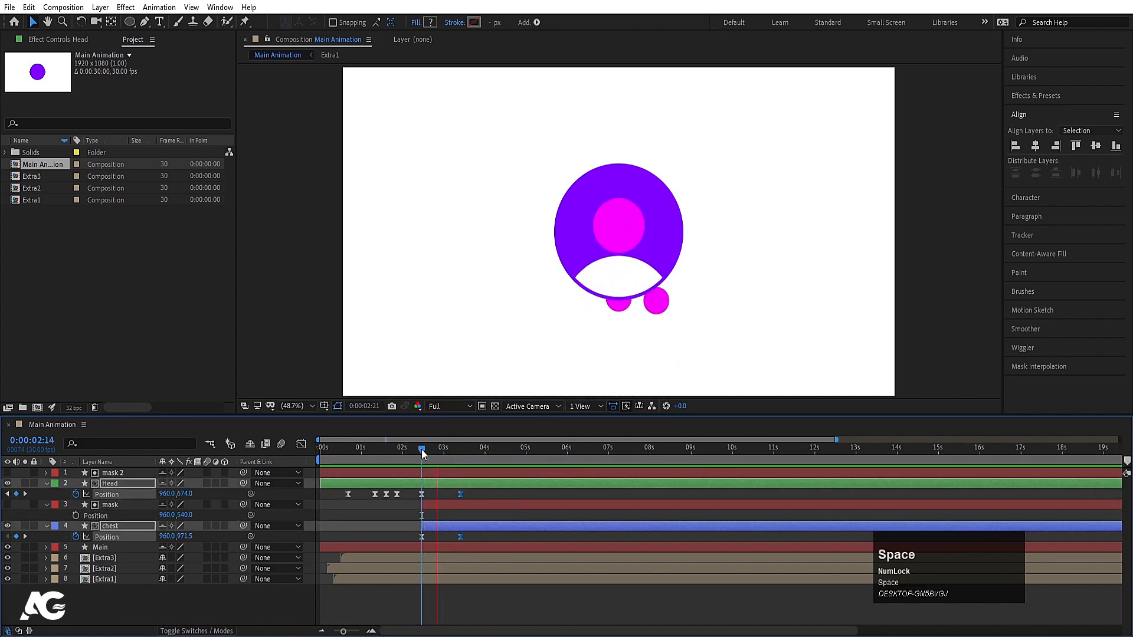
key(space)
key(space)
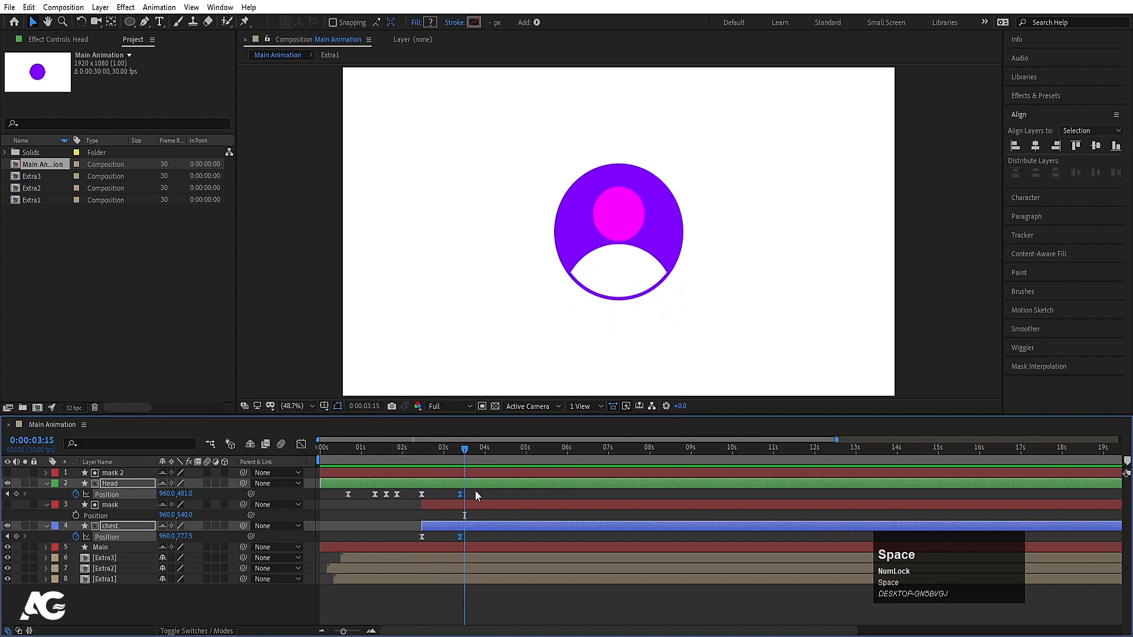
- Add a Head Position keyframe at 0:00:03:26 and set the Position to 932.0, 481.0 at 0:00:04:11
click(476, 490)
click(135, 485)
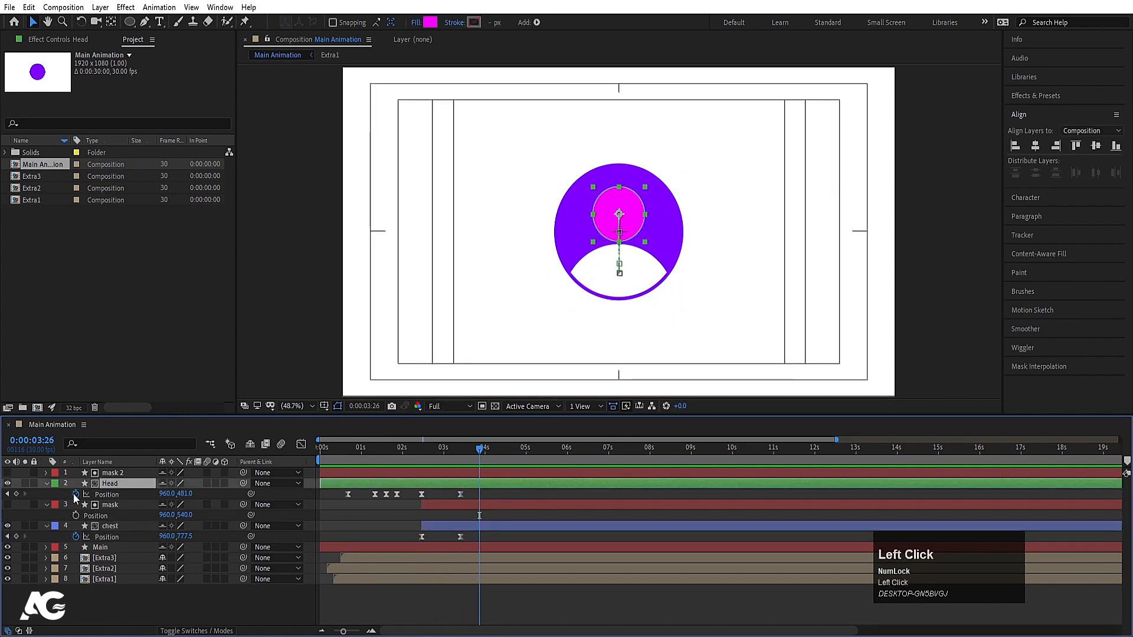
click(16, 494)
key(space)
key(space)
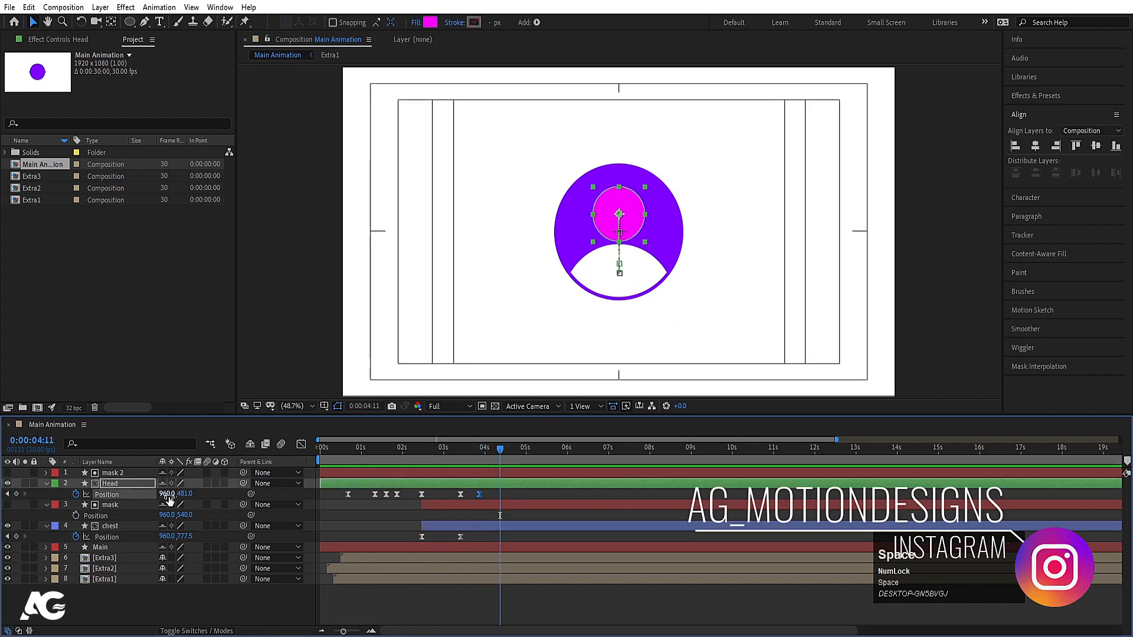
drag(167, 494, 152, 497)
key(space)
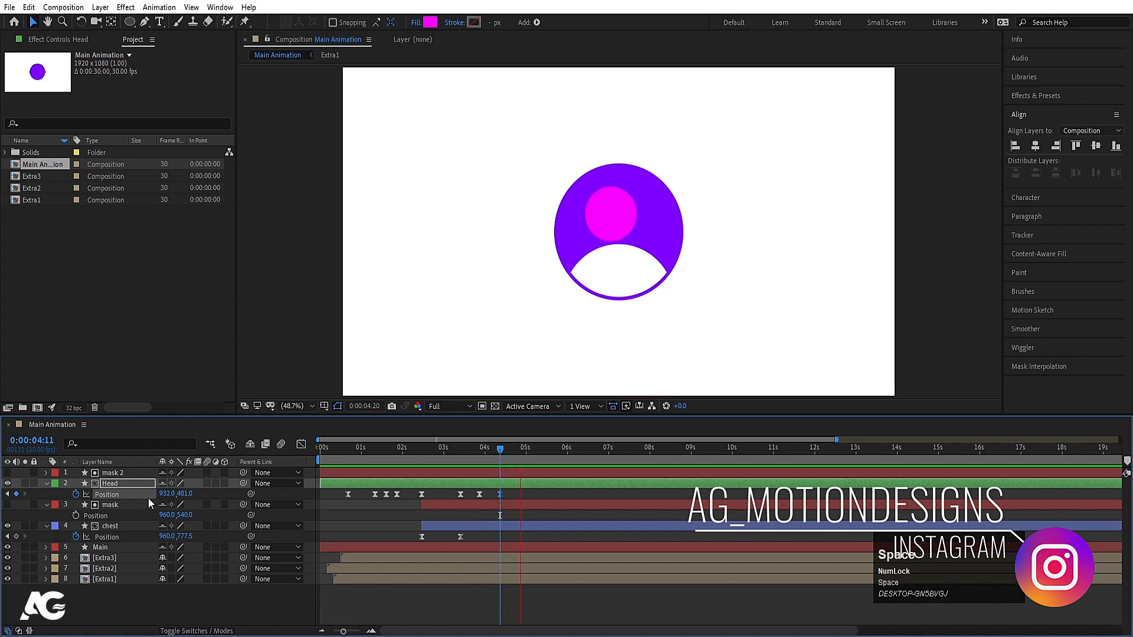
- Add a holding Head Position keyframe at 0:00:05:06 and set the Position to 998.0, 481.0 just before six seconds
key(space)
click(16, 494)
key(space)
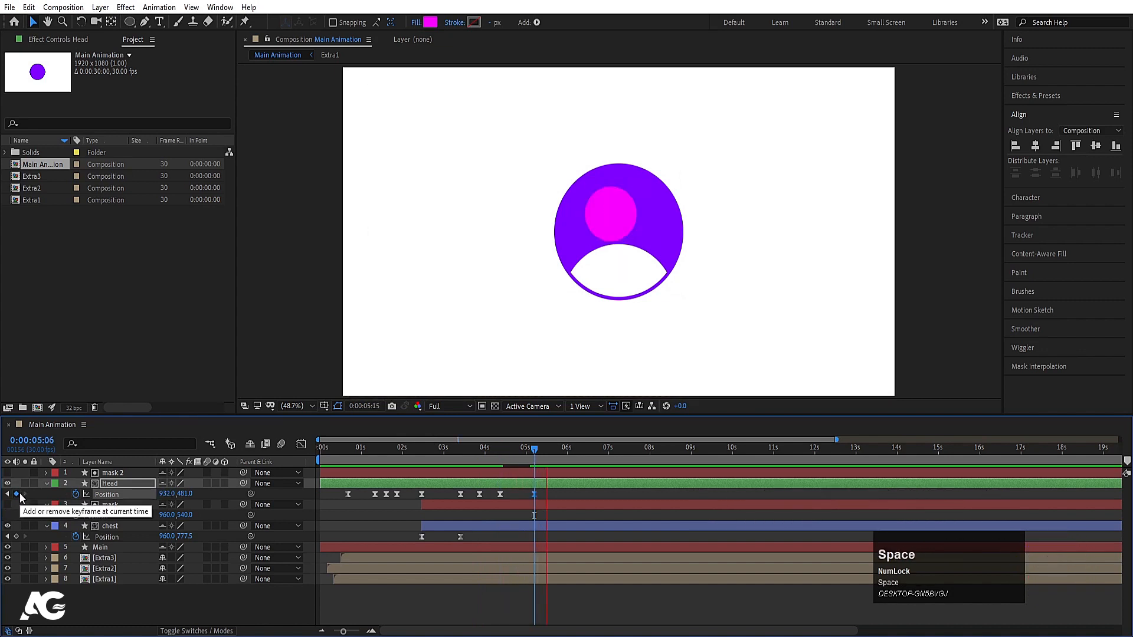
key(space)
drag(176, 500, 215, 502)
- Add a holding Head Position keyframe at 0:00:06:15 and centre the Head horizontally in the composition at 0:00:07:02
key(space)
key(space)
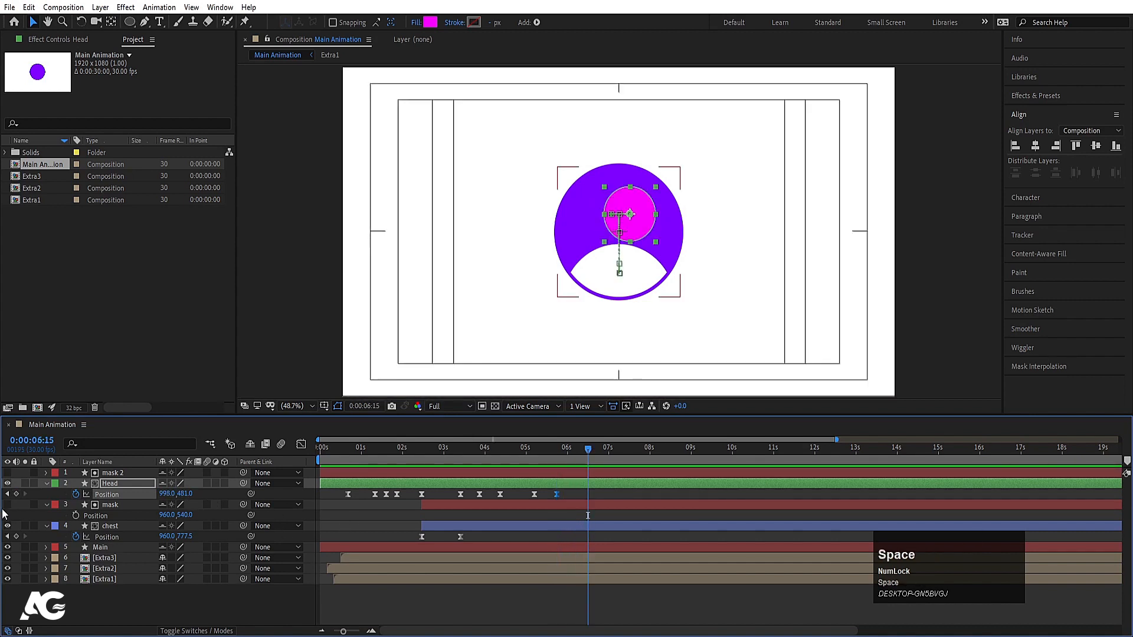
click(17, 495)
key(space)
key(space)
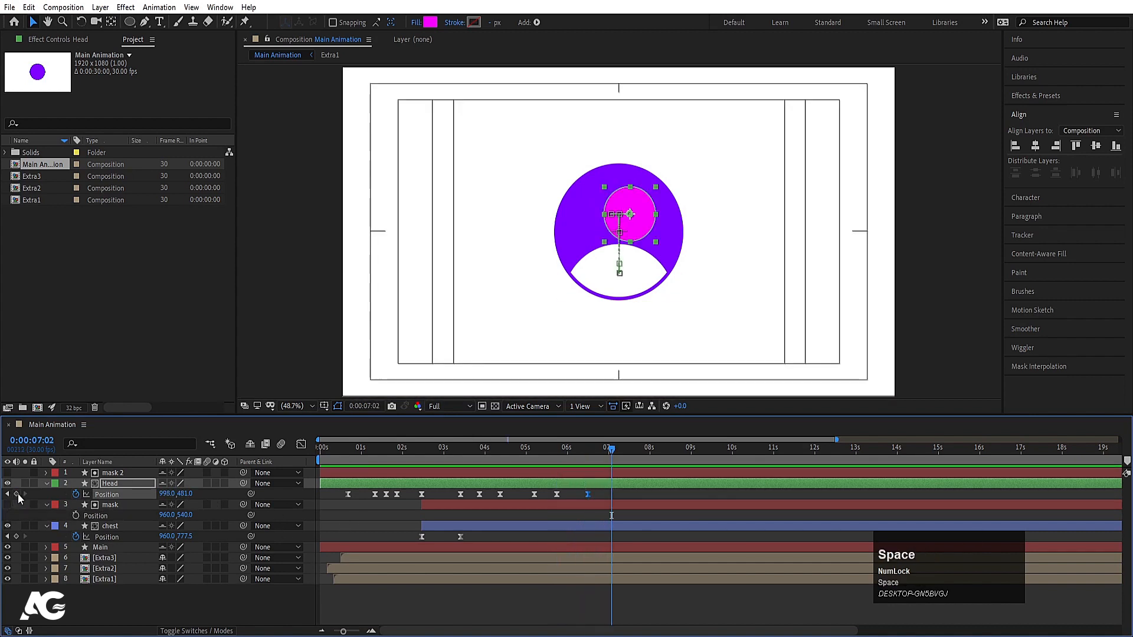
click(1036, 146)
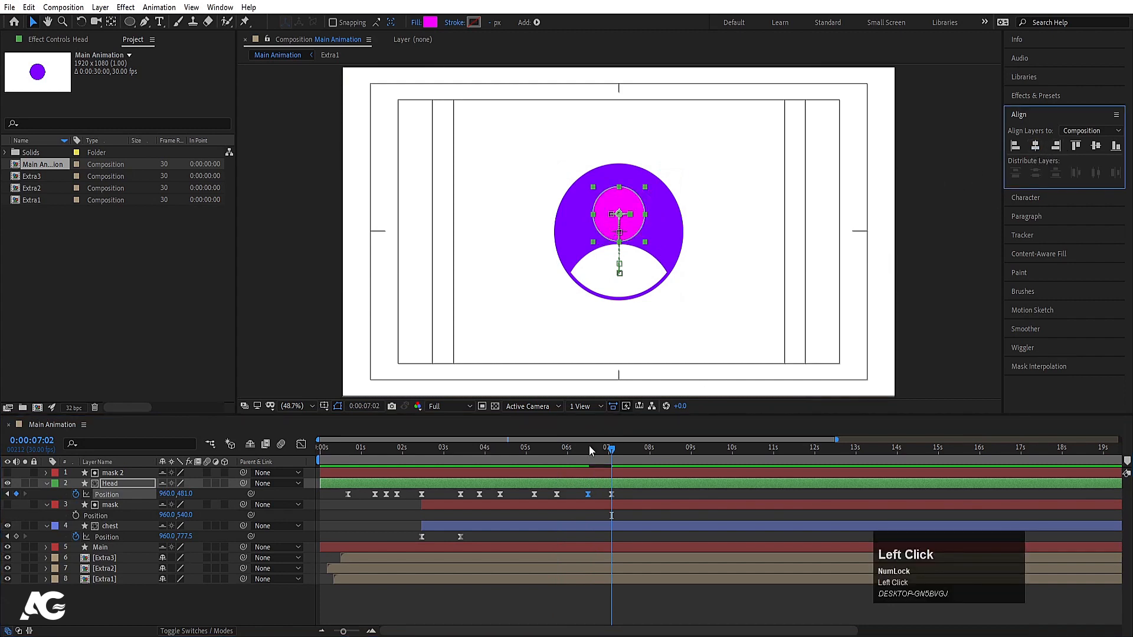
- Preview the head's side-to-side motion, tighten the spacing of its Position keyframes so they end at 0:00:06:15, and replay the animation
drag(589, 447, 473, 451)
key(space)
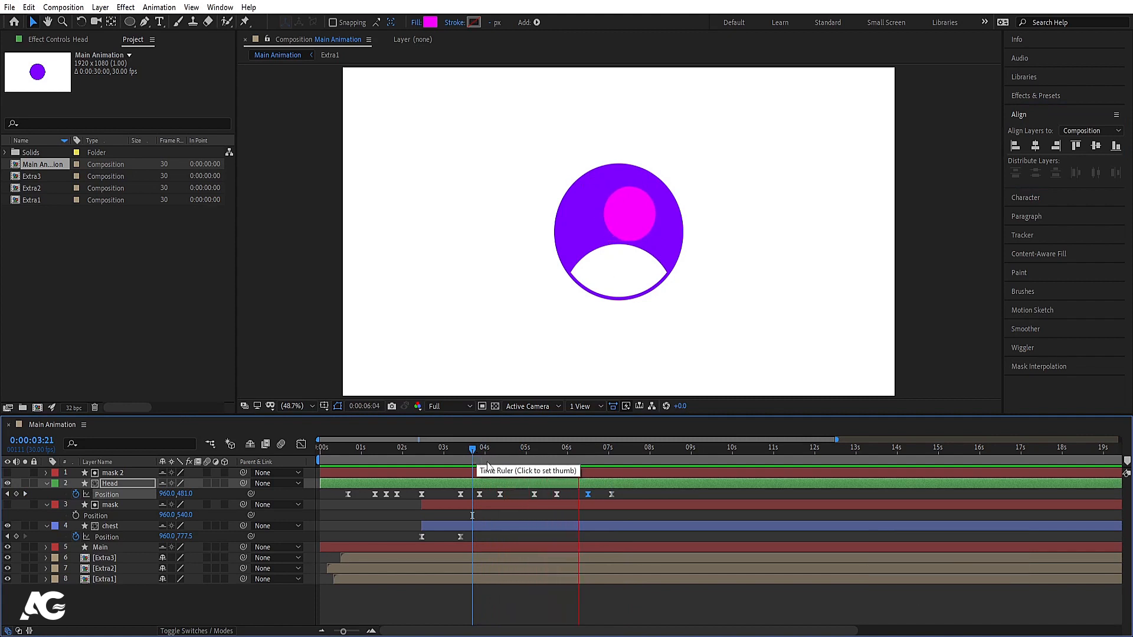
key(space)
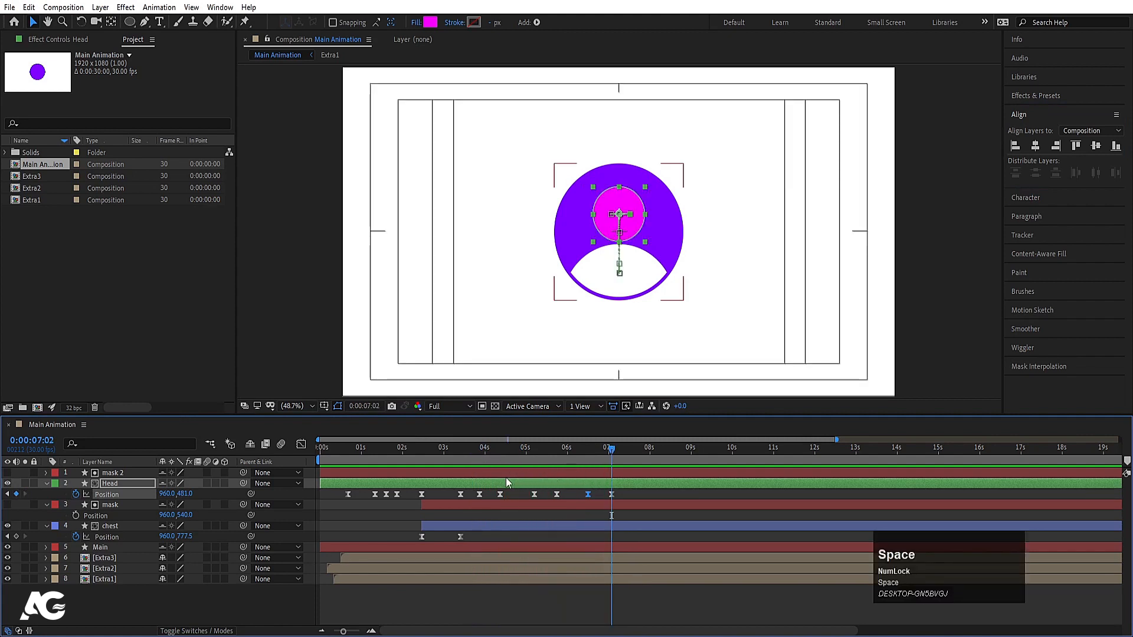
drag(523, 489, 564, 496)
click(324, 459)
key(space)
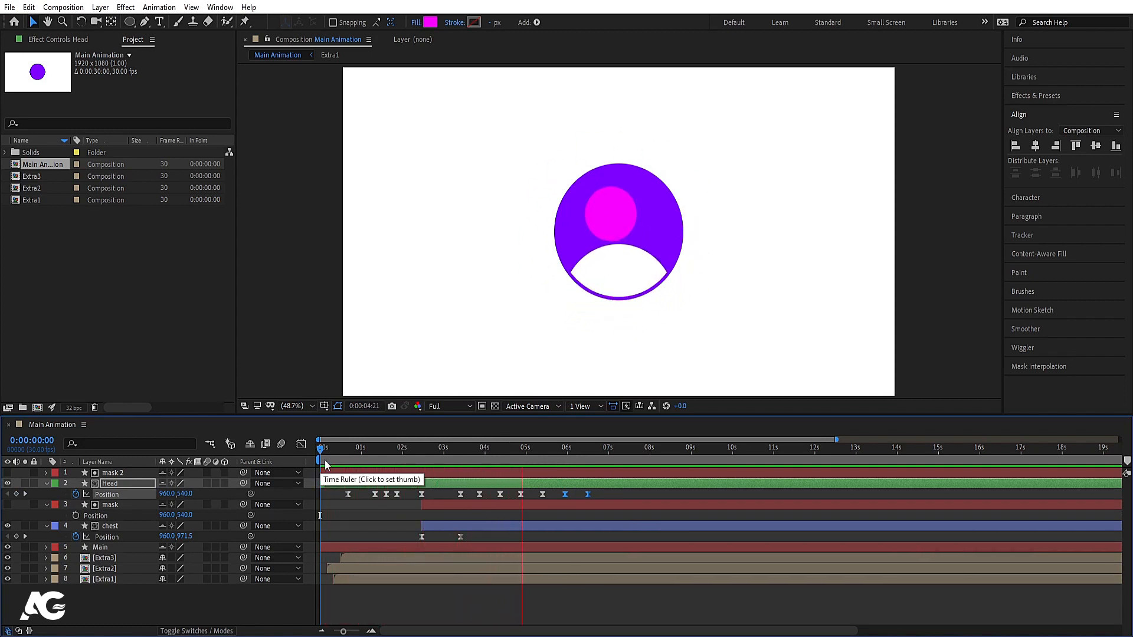
key(space)
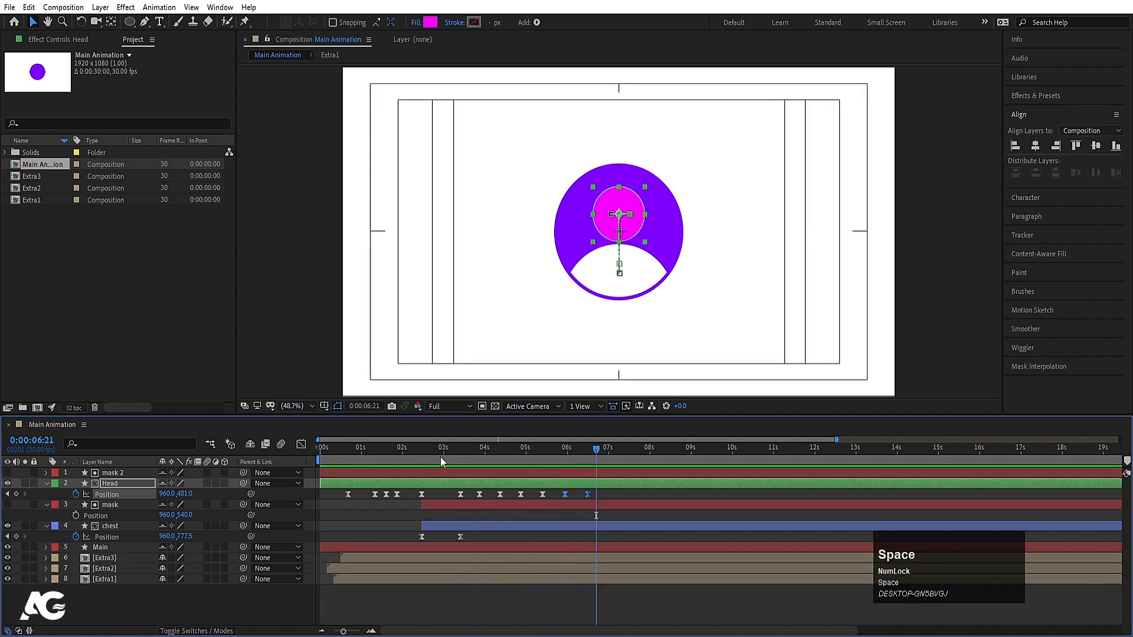
- Add Position keyframes to both the Head and chest layers at 0:00:06:23
click(604, 495)
key(j)
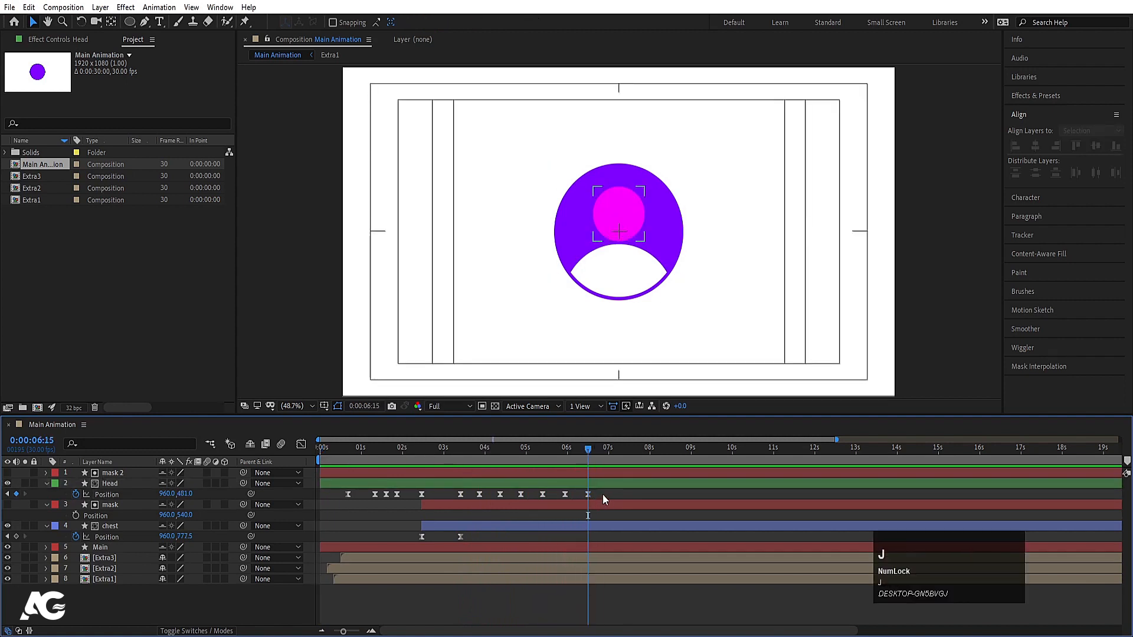
click(110, 484)
key(space)
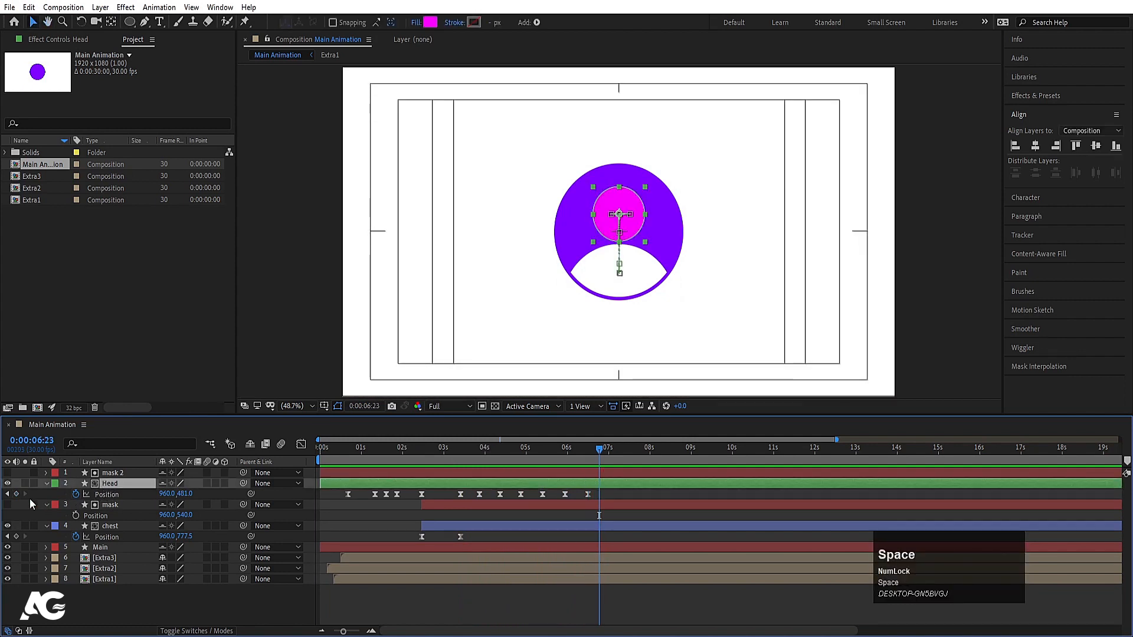
click(18, 495)
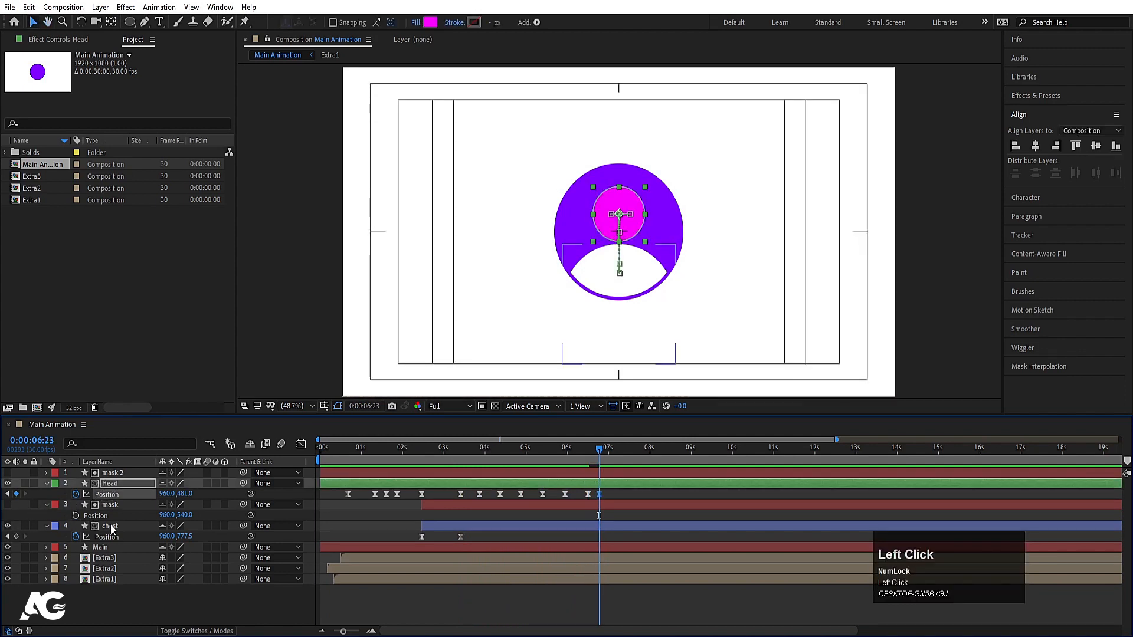
click(26, 538)
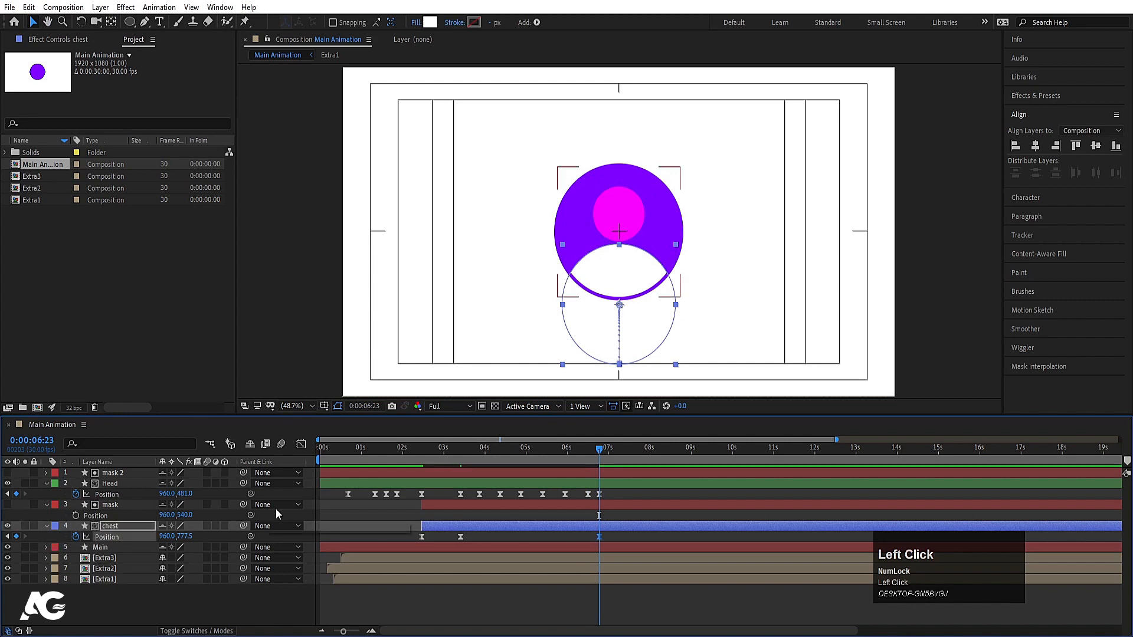
- Move the Head and chest layers down together at 0:00:07:16 to Positions 960.0, 862.0 and 960.0, 1158.5
key(space)
key(space)
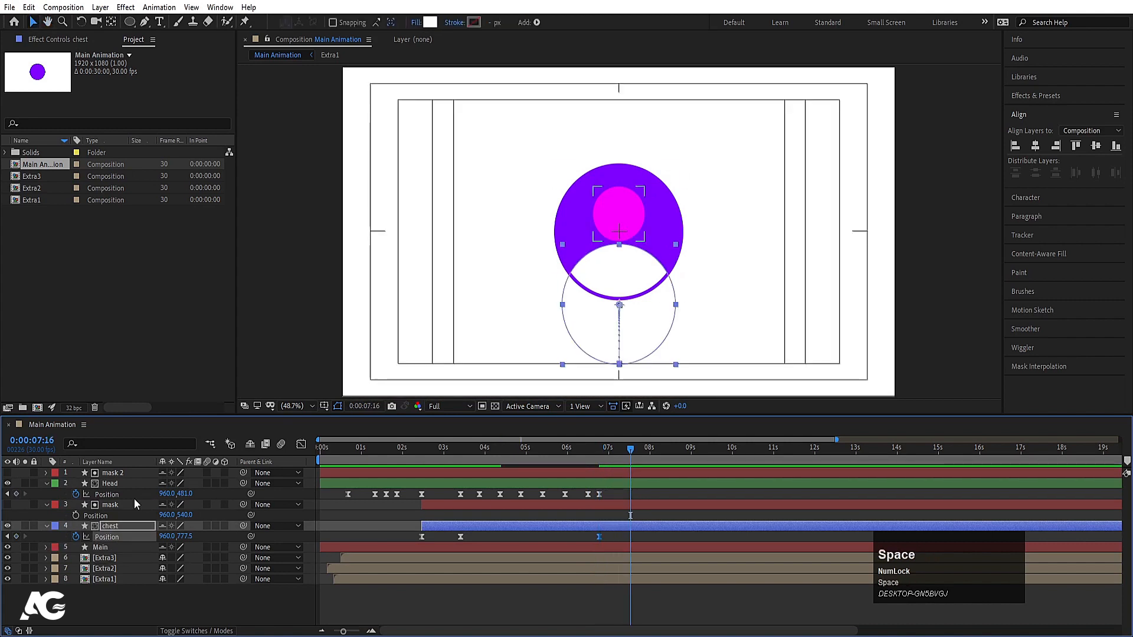
click(119, 485)
ctrl+click(135, 526)
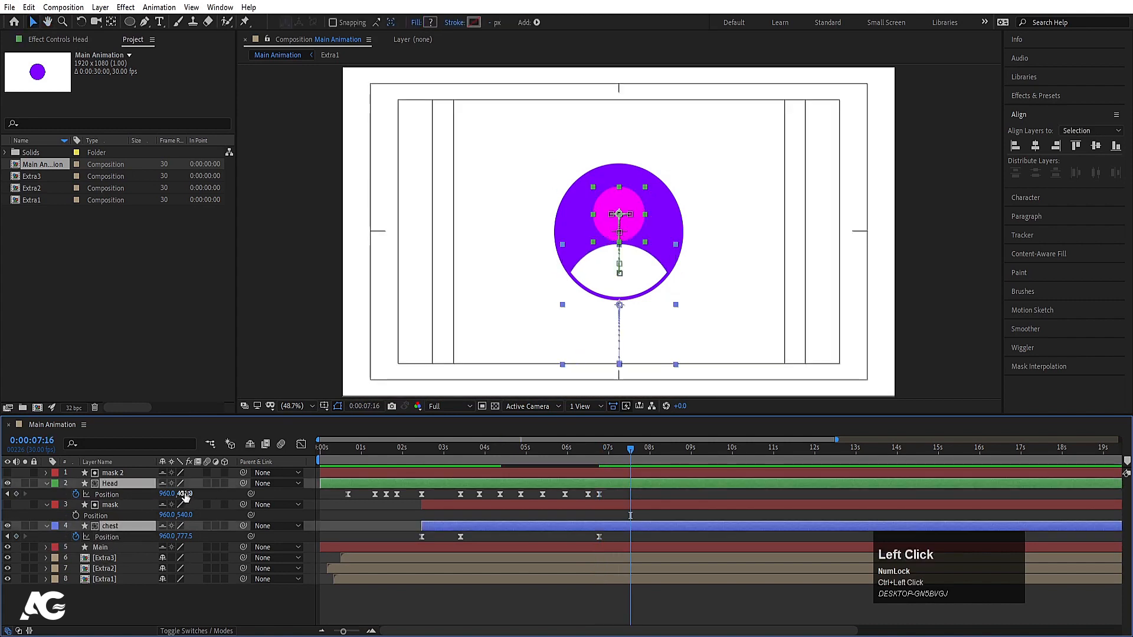
drag(185, 497, 378, 522)
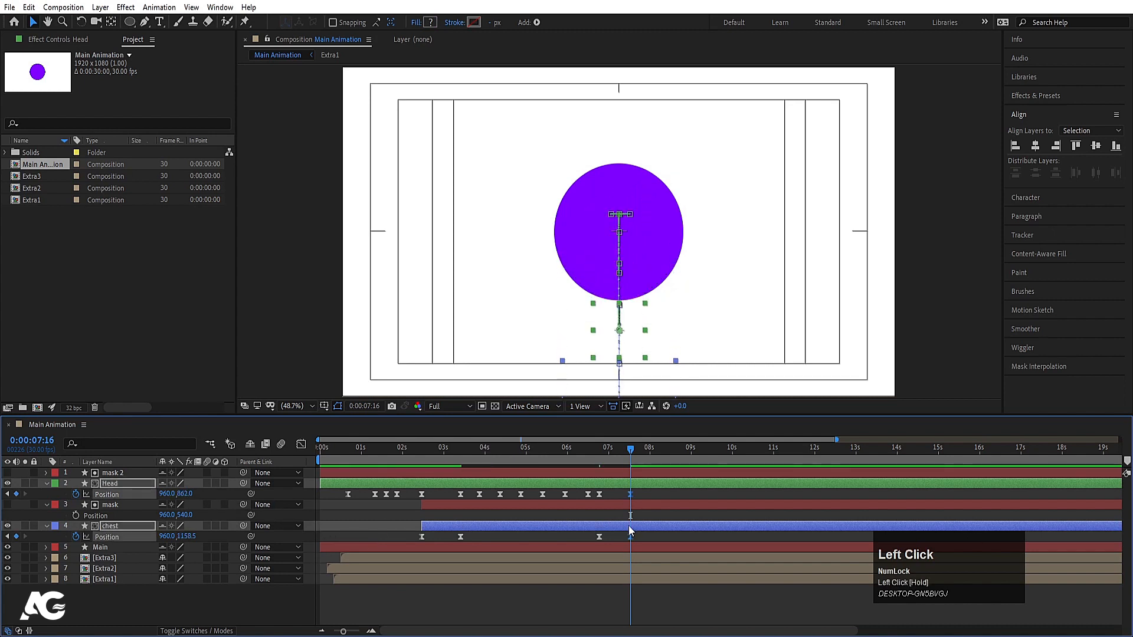
- Easy-ease the last two Head and chest Position keyframes, raise the first one's outgoing influence to 100% in the speed graph, and preview the drop
drag(643, 536, 597, 484)
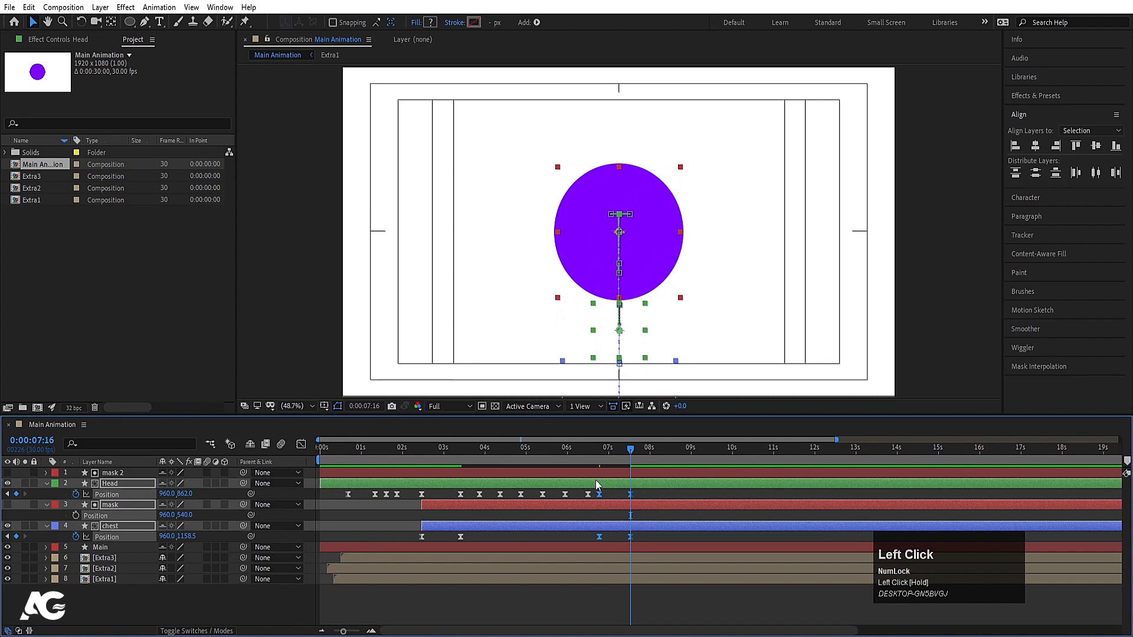
key(F9)
click(306, 449)
key(equal)
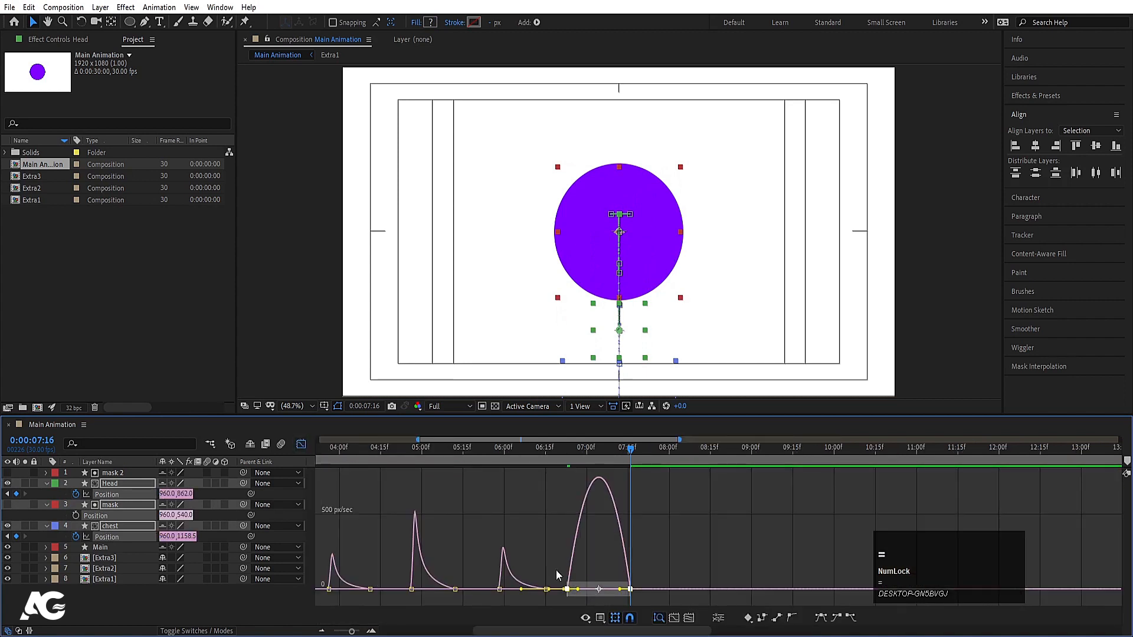
click(567, 589)
drag(578, 593, 599, 595)
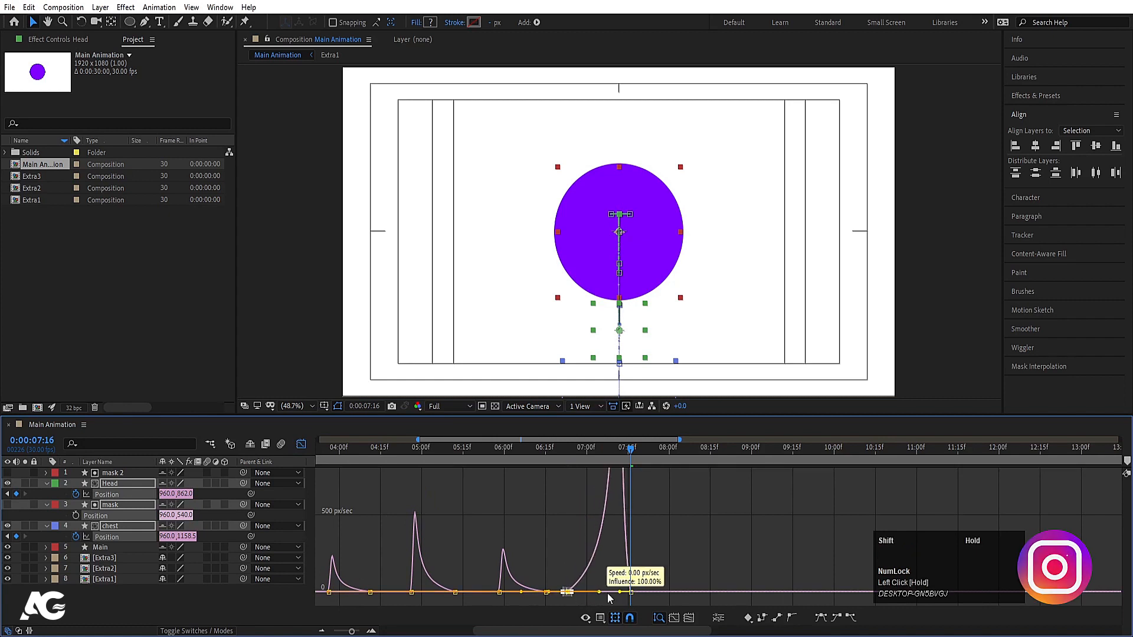
click(565, 453)
key(space)
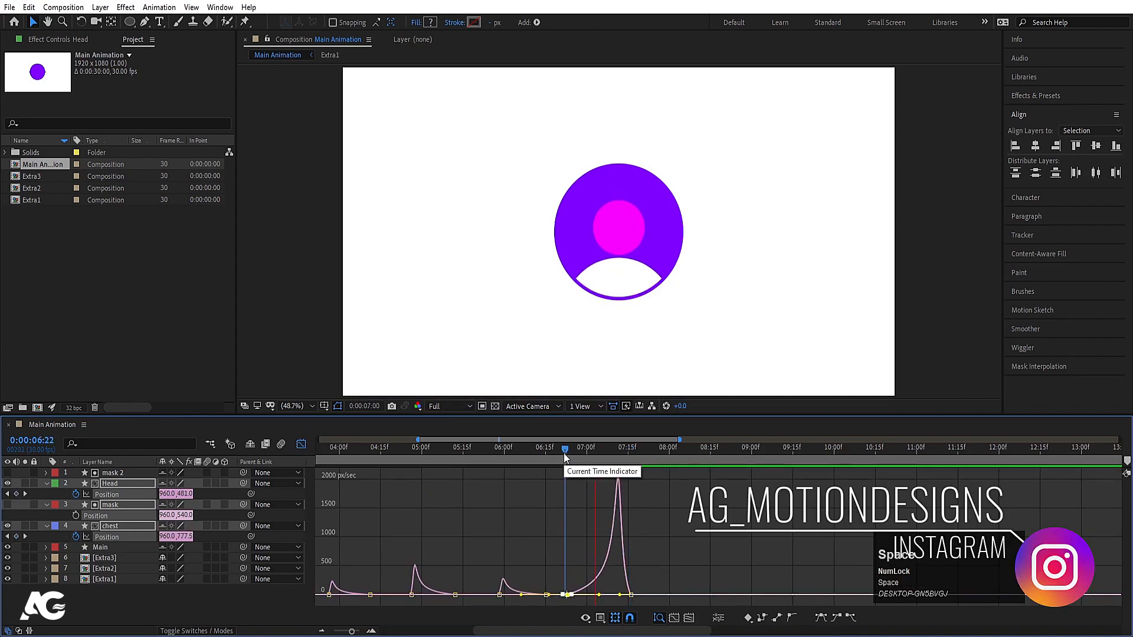
key(space)
click(301, 446)
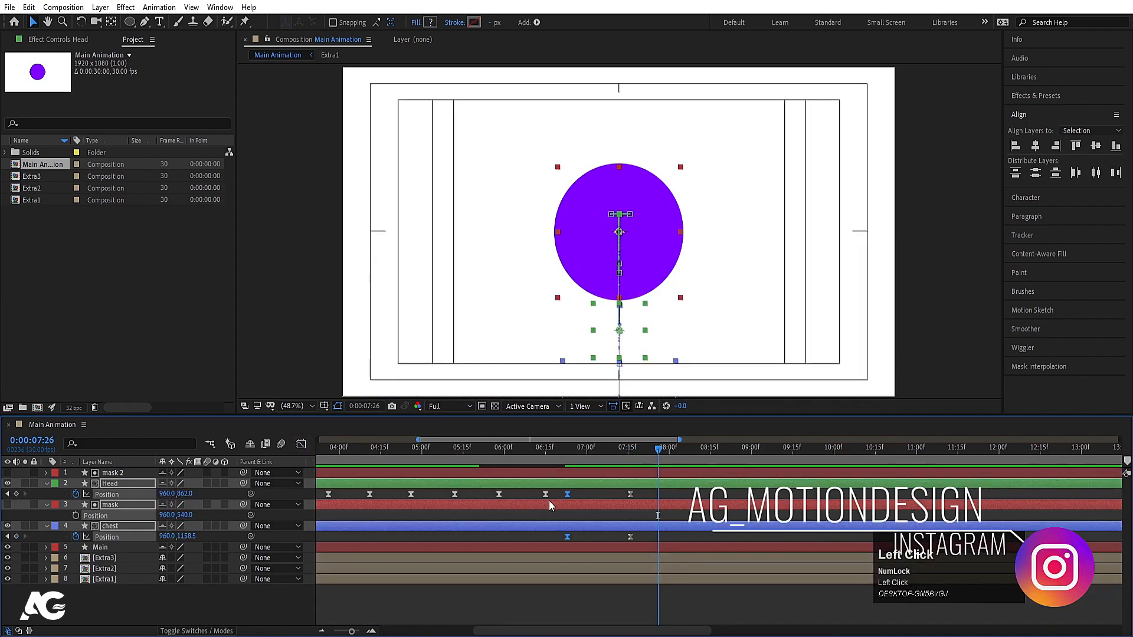
- Apply Easy Ease to the six Head Position keyframes of the side-to-side look, inspect their speed graph, and preview the motion
key(minus)
key(minus)
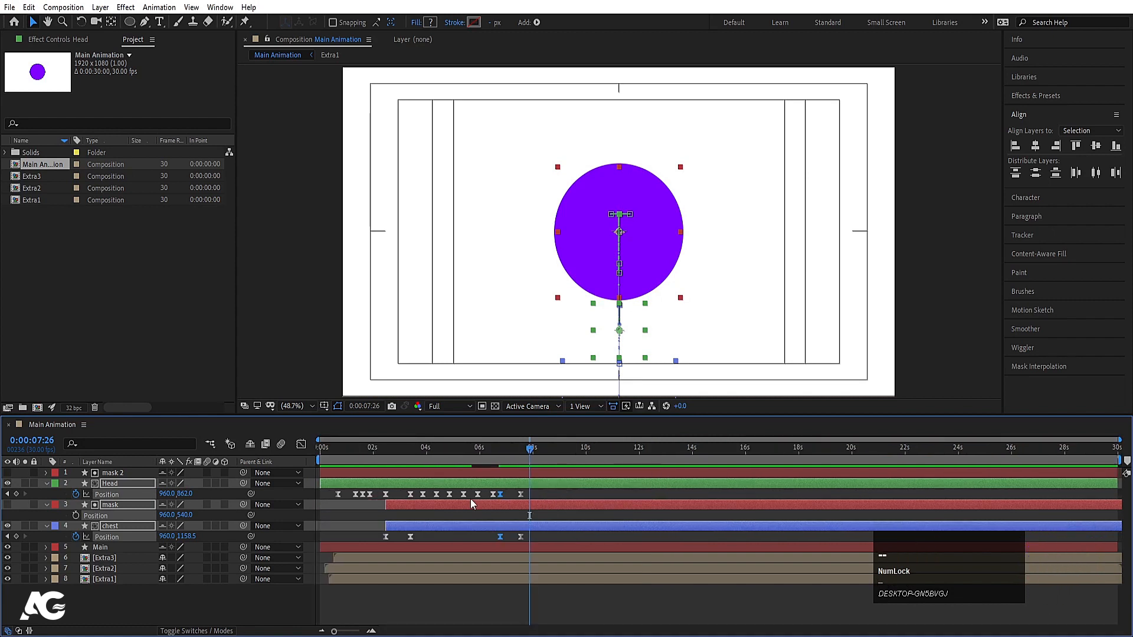
drag(437, 460, 438, 467)
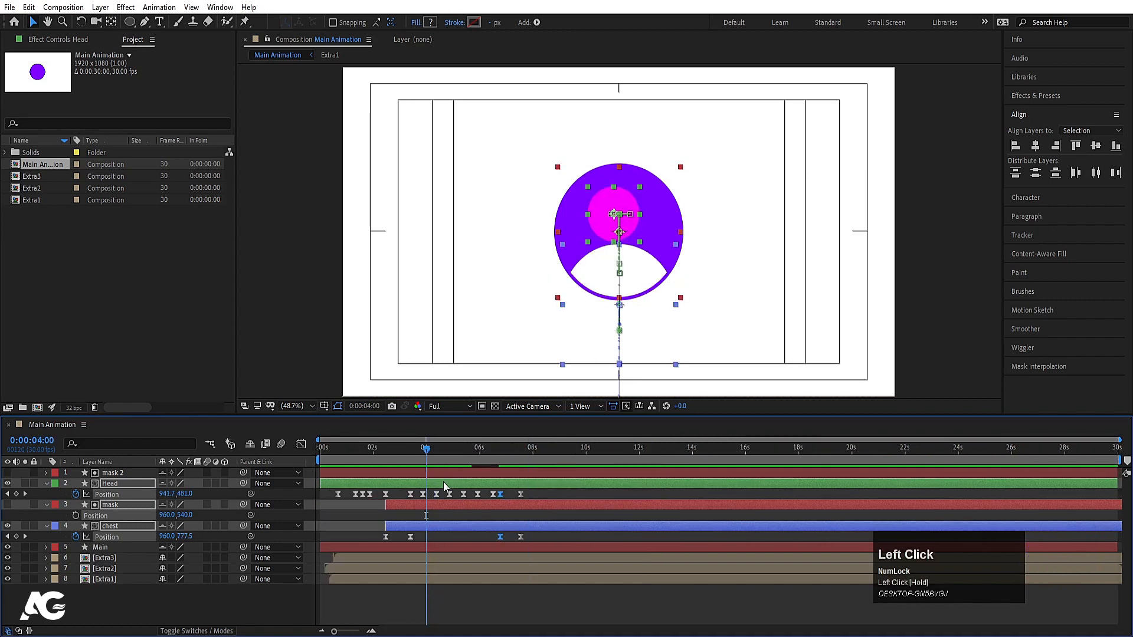
key(equal)
key(equal)
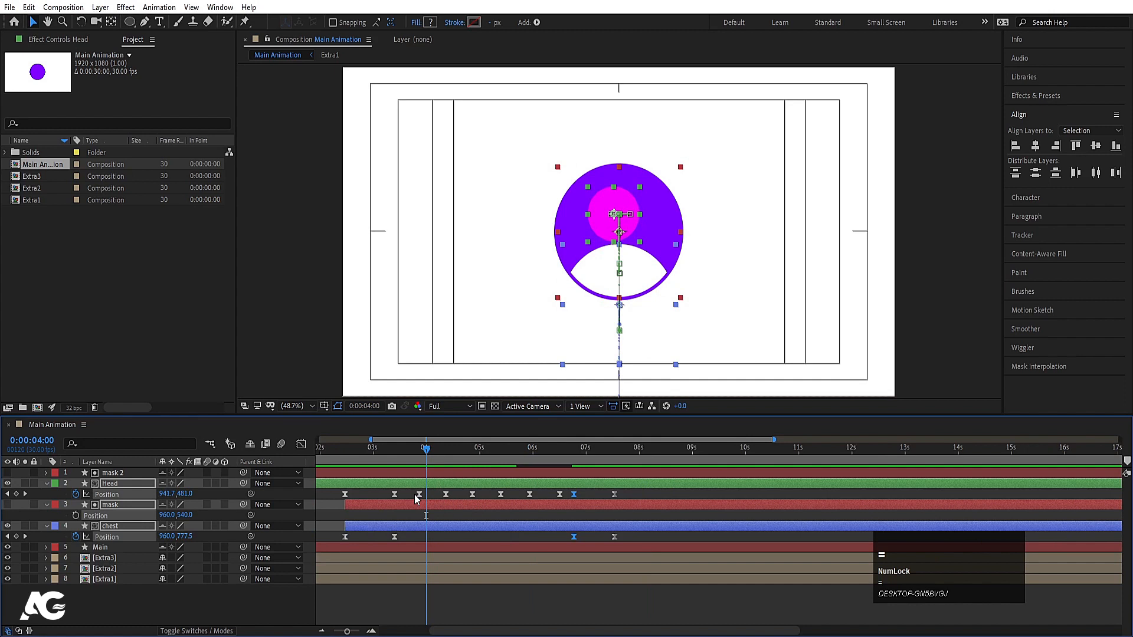
click(416, 462)
drag(410, 495, 485, 507)
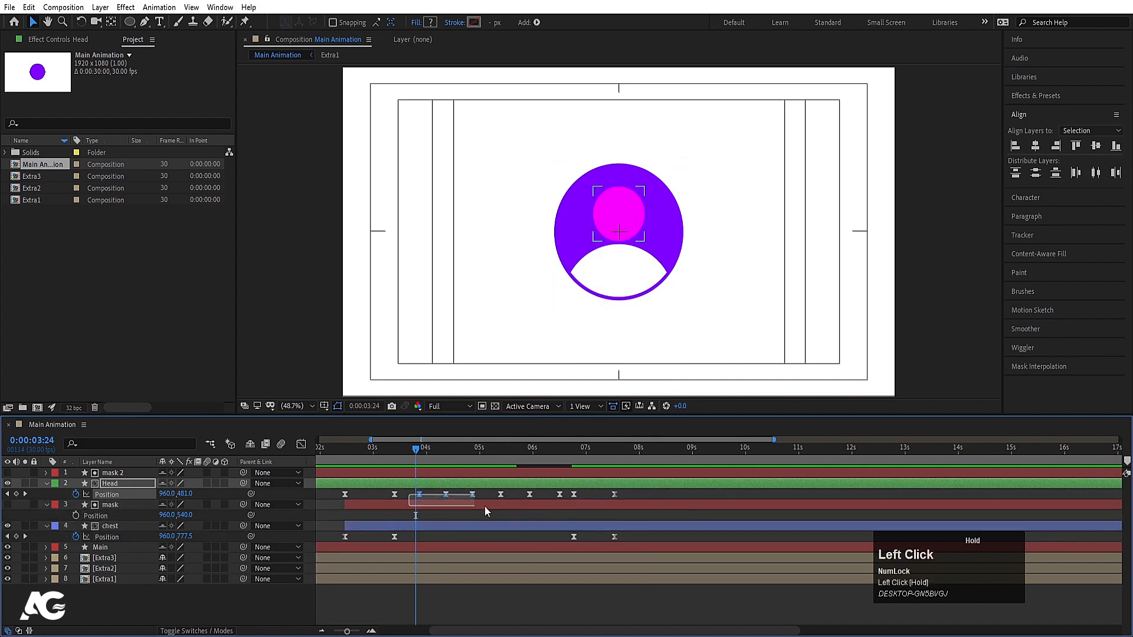
drag(560, 505, 567, 507)
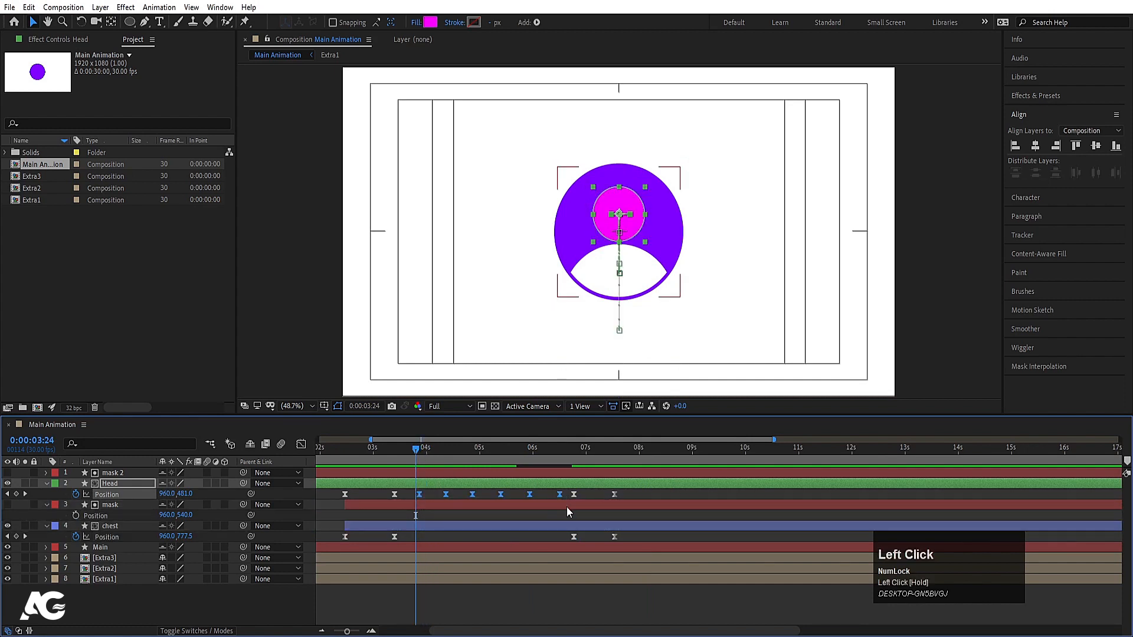
key(F9)
click(302, 443)
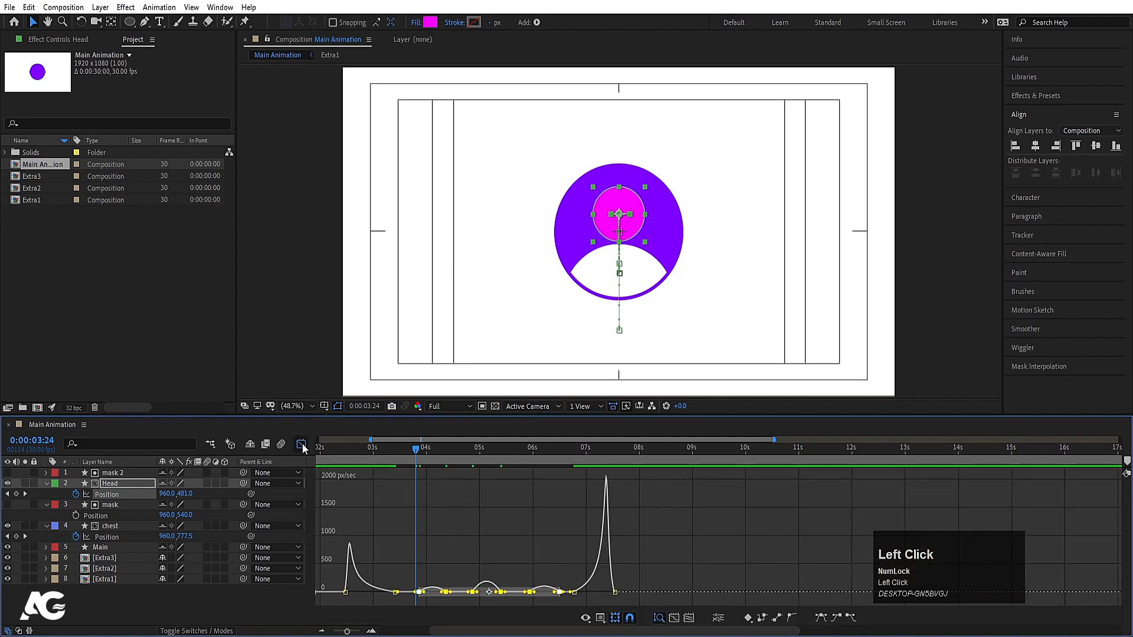
click(302, 444)
key(space)
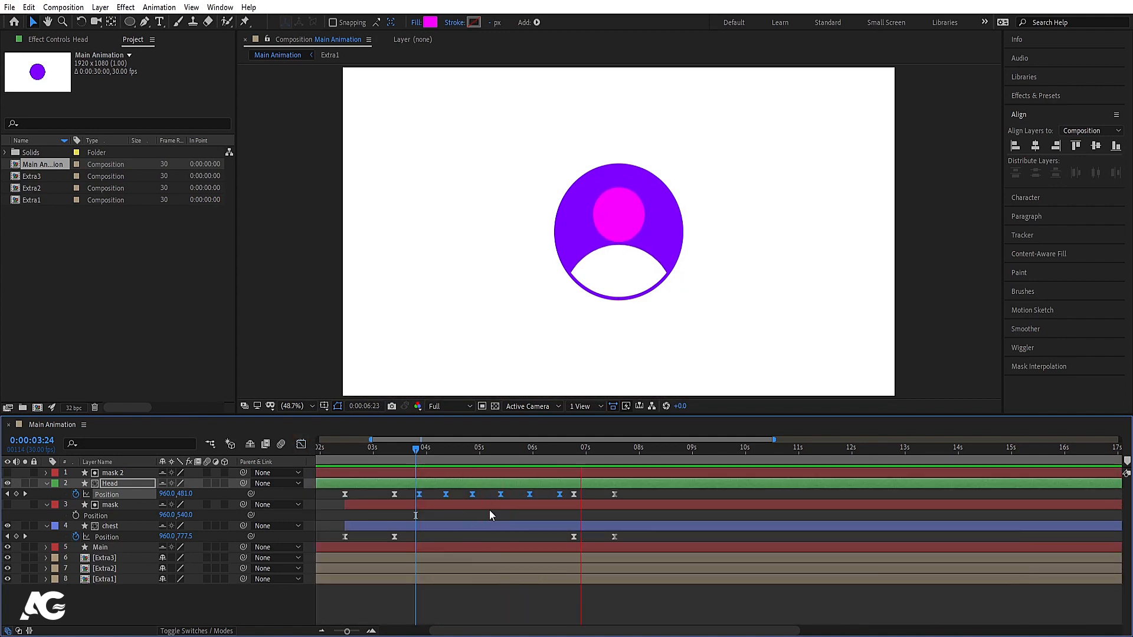
key(space)
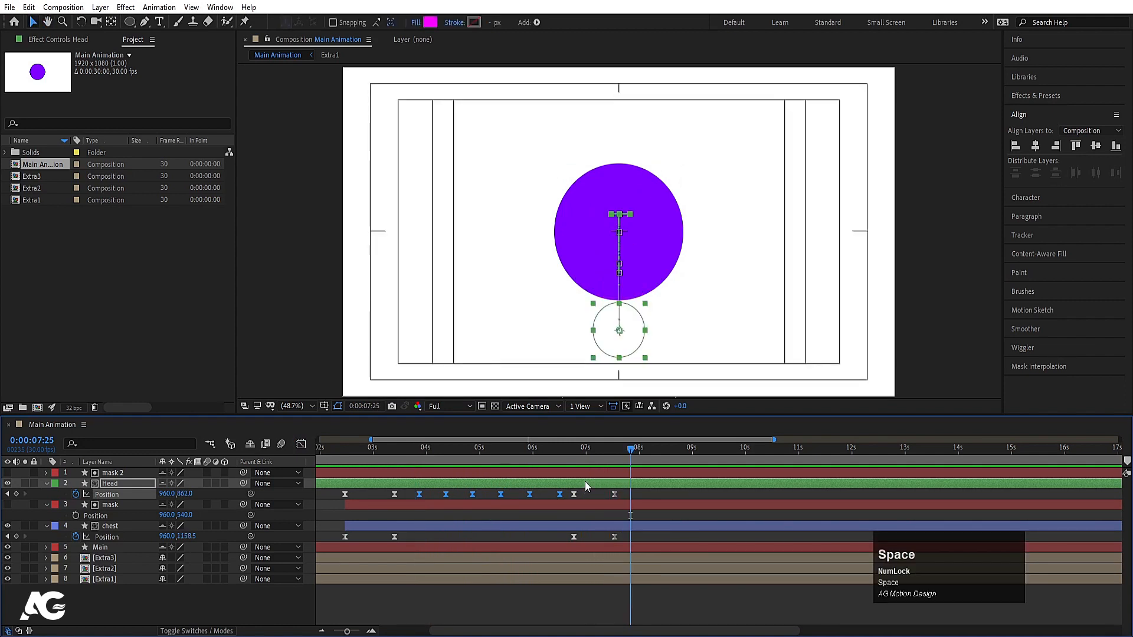
- End the work area at 0:00:07:16 and preview the animation from the beginning
key(j)
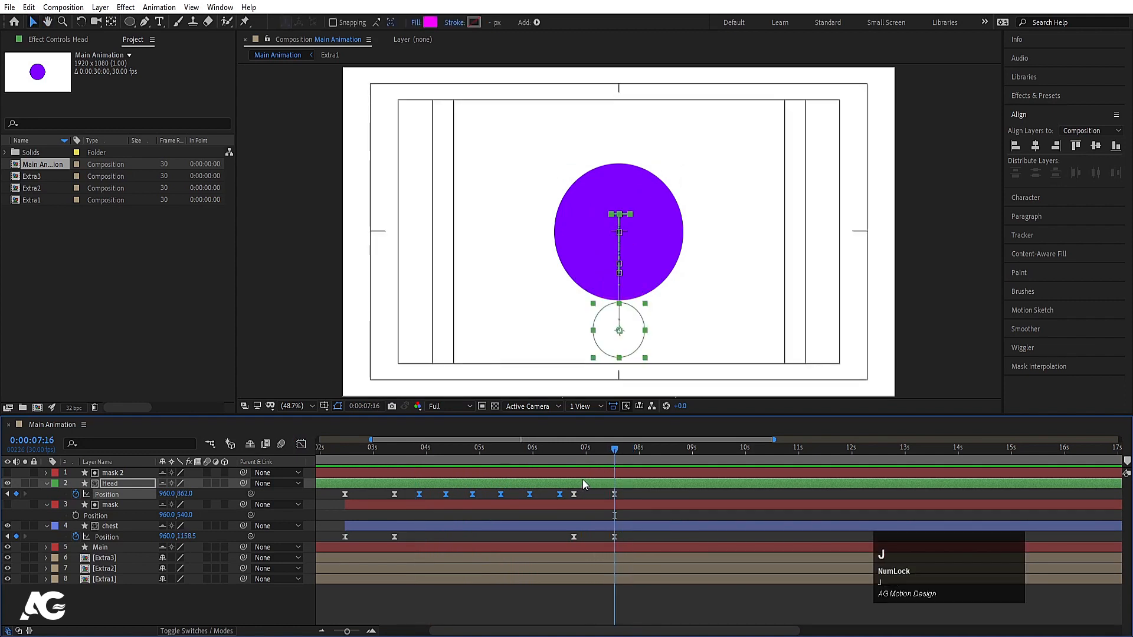
key(space)
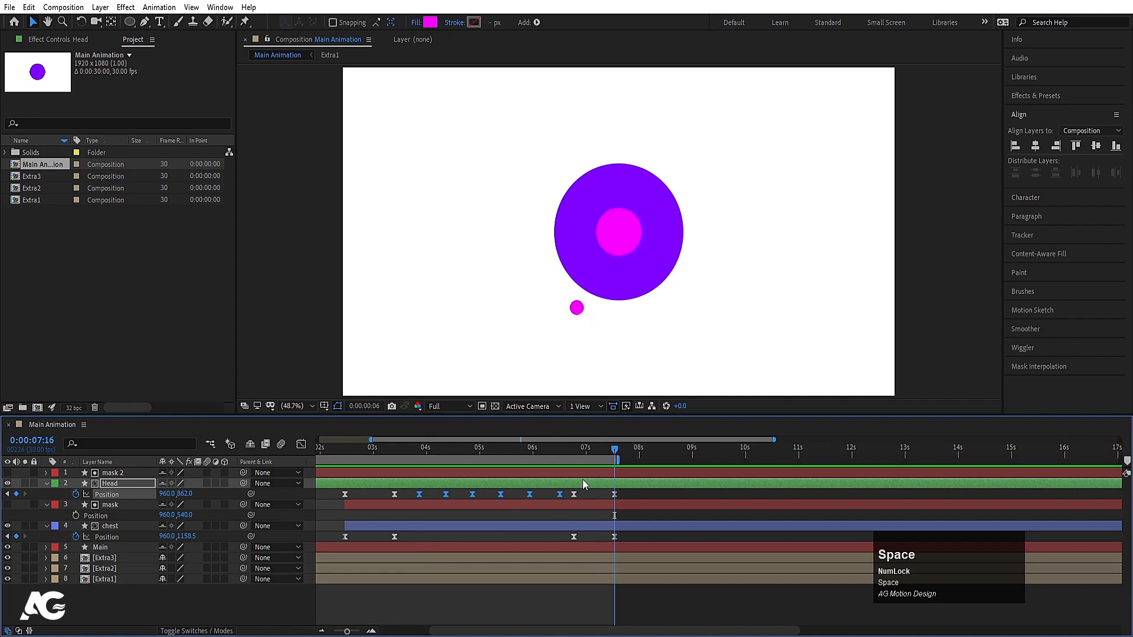
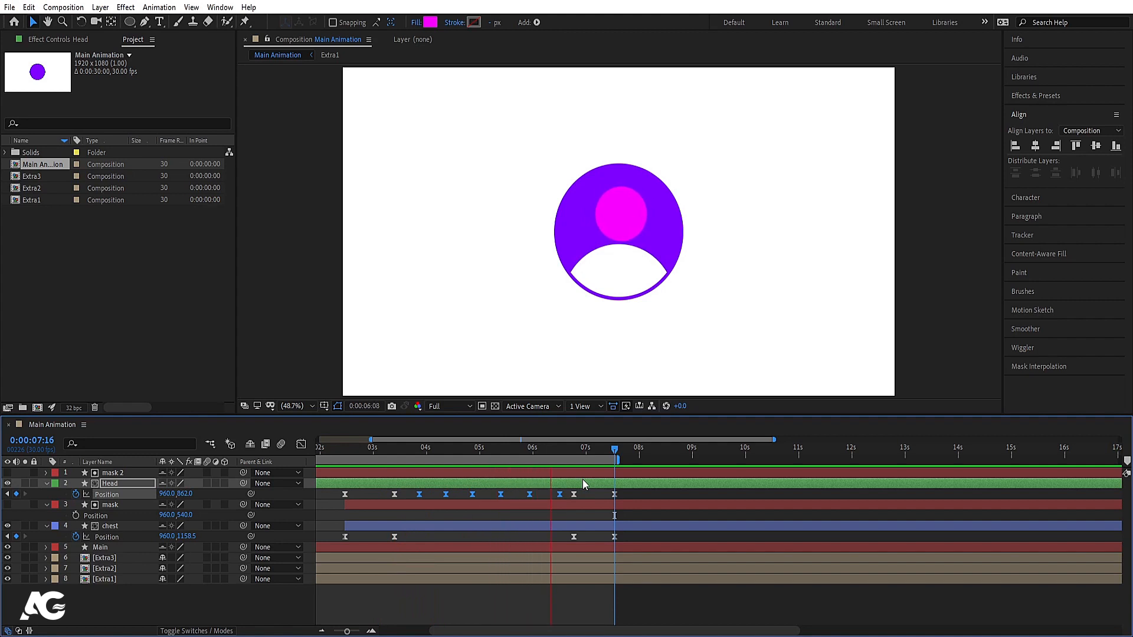
key(space)
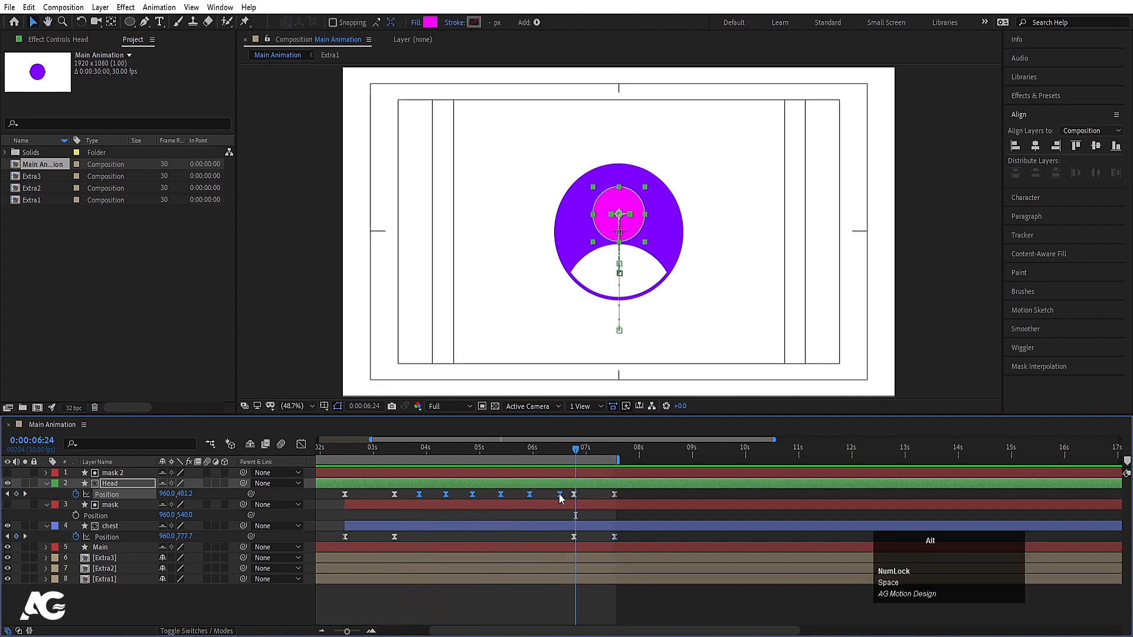
- Compress the six side-to-side Head Position keyframes so they end at about 0:00:05:15, and preview the faster motion
drag(557, 499, 507, 493)
key(space)
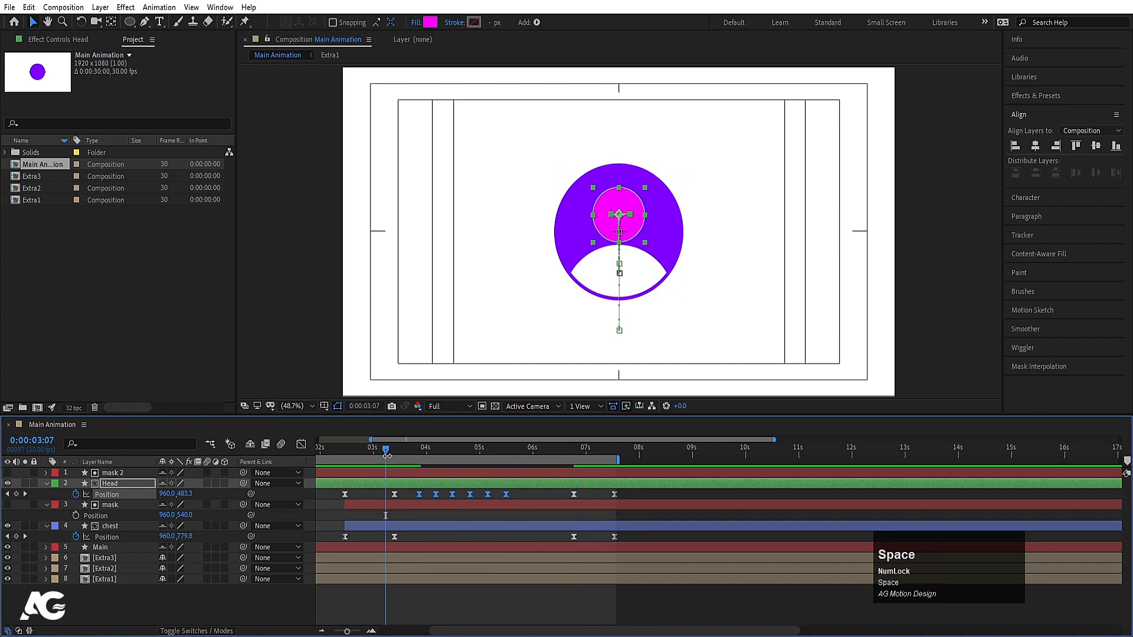
key(space)
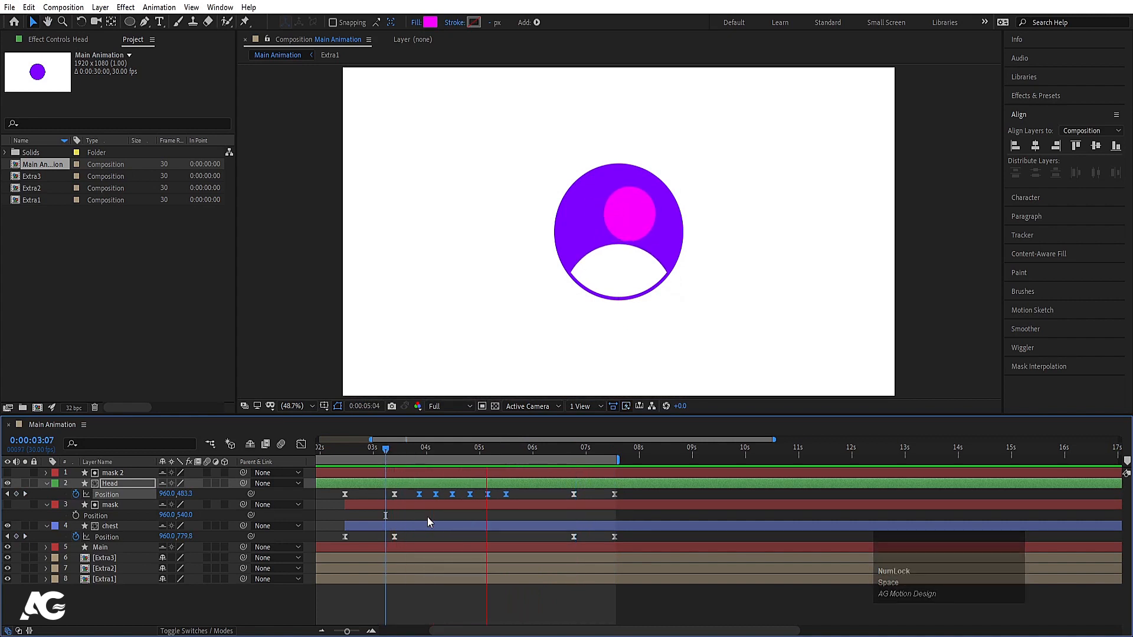
- Space the side-to-side Head Position keyframes into separated pairs ending at about 0:00:06:00, and replay the animation
mouse_move(516, 505)
mouse_down()
mouse_move(514, 495)
mouse_move(532, 494)
mouse_up()
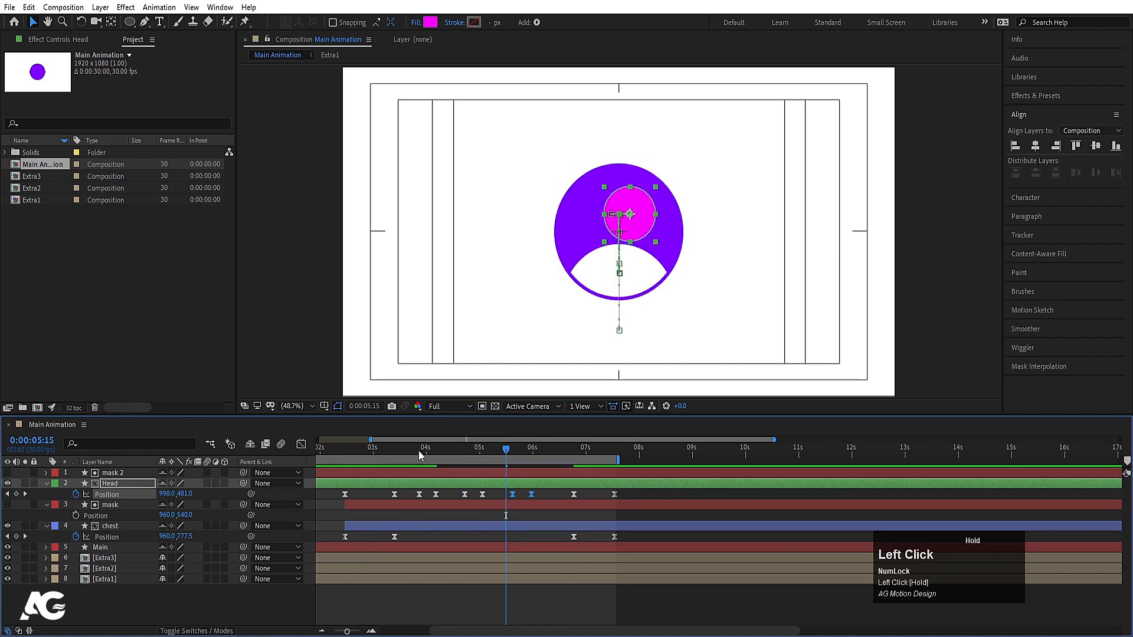
click(398, 452)
key(space)
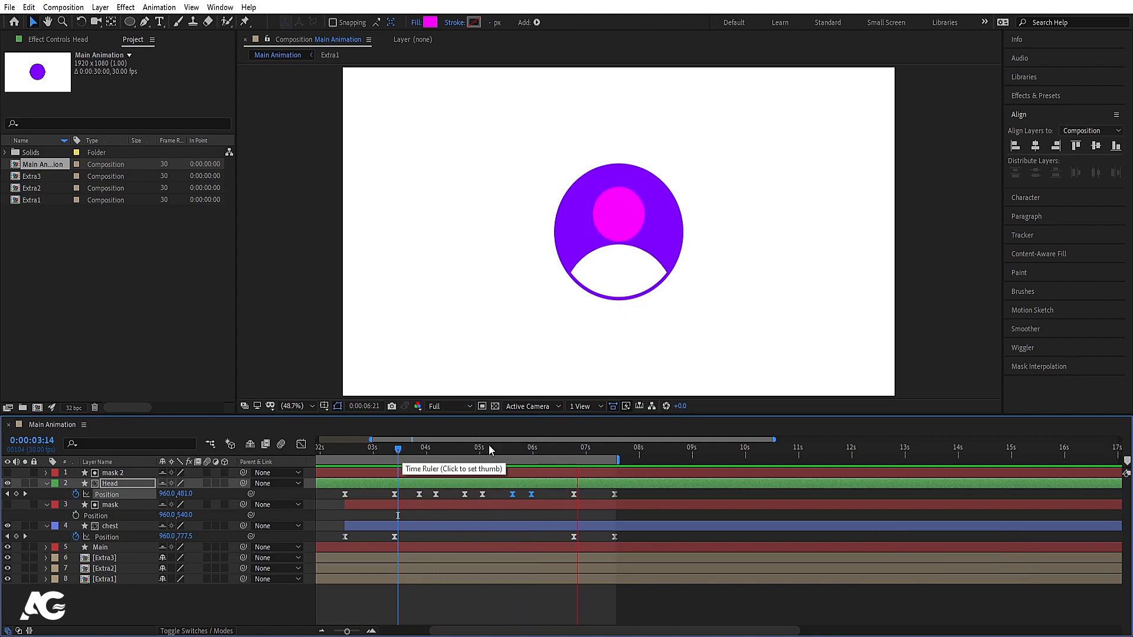
key(space)
key(space)
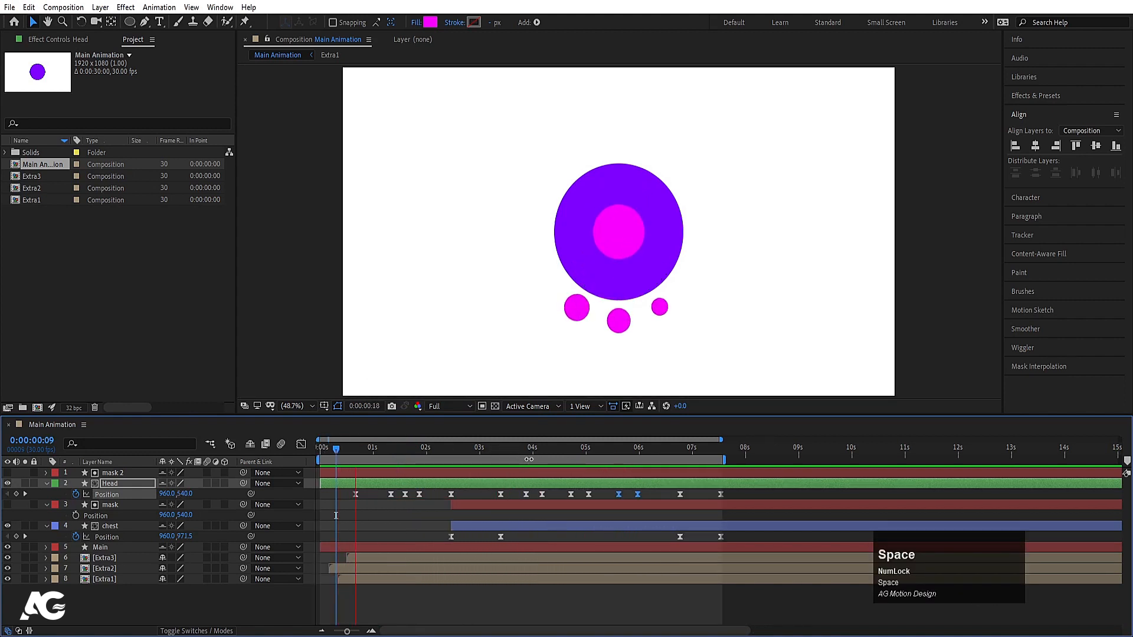
key(space)
- Collapse the revealed layer properties and return the playhead to 0:00:00:00
click(412, 514)
key(u)
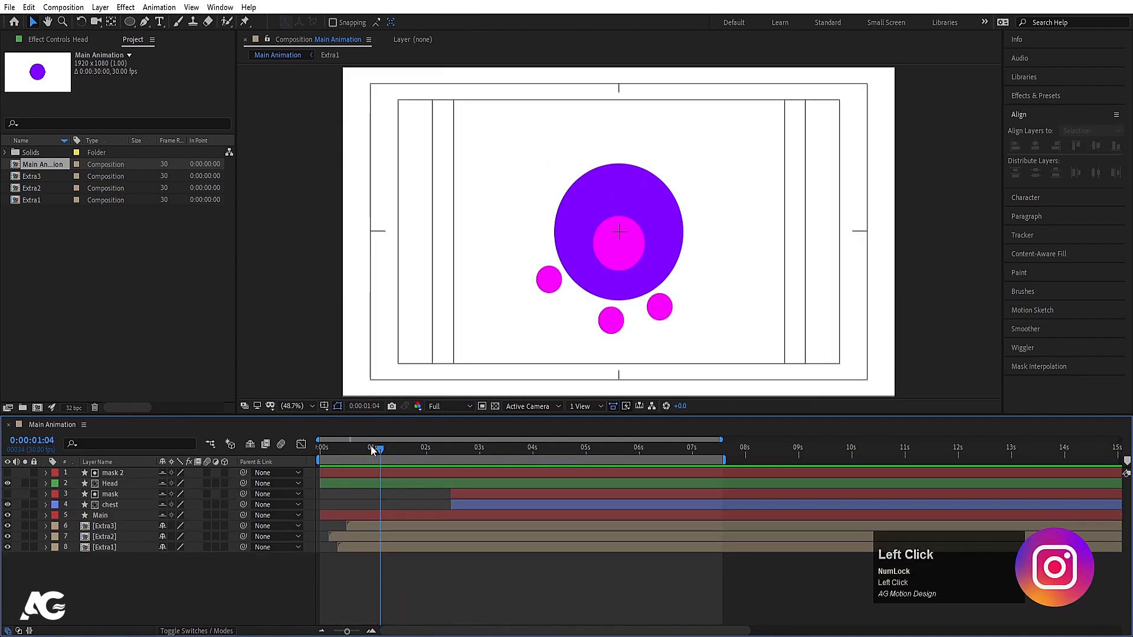
key(Home)
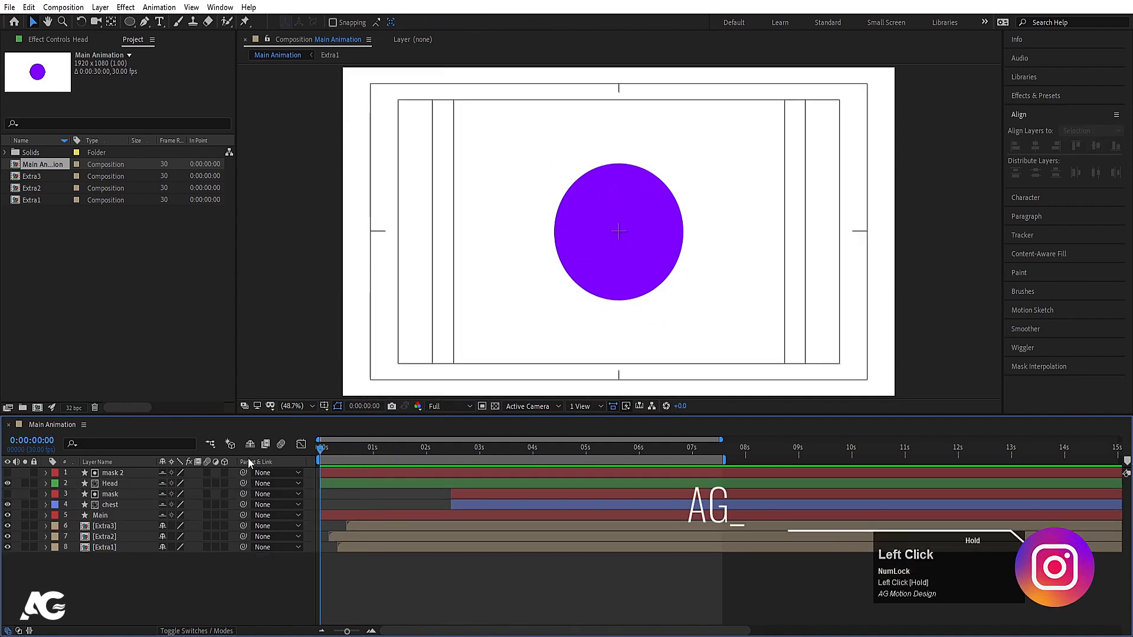
- Draw a circle slightly larger than the existing purple one on a new shape layer, with fill 7E00FF sampled from it
click(130, 22)
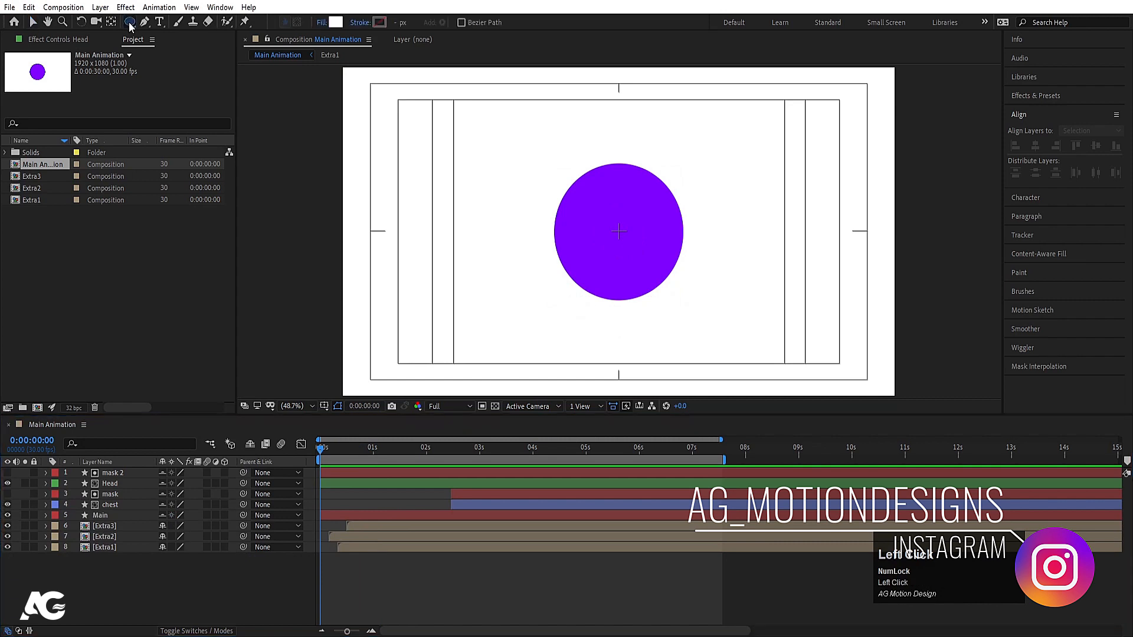
click(325, 23)
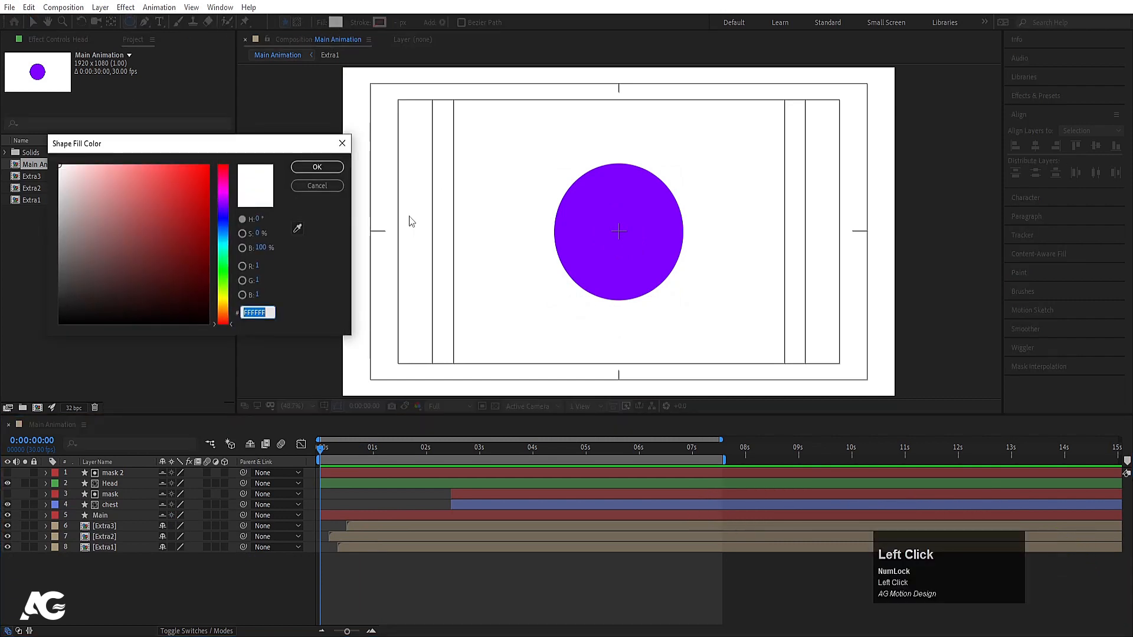
click(298, 229)
click(656, 225)
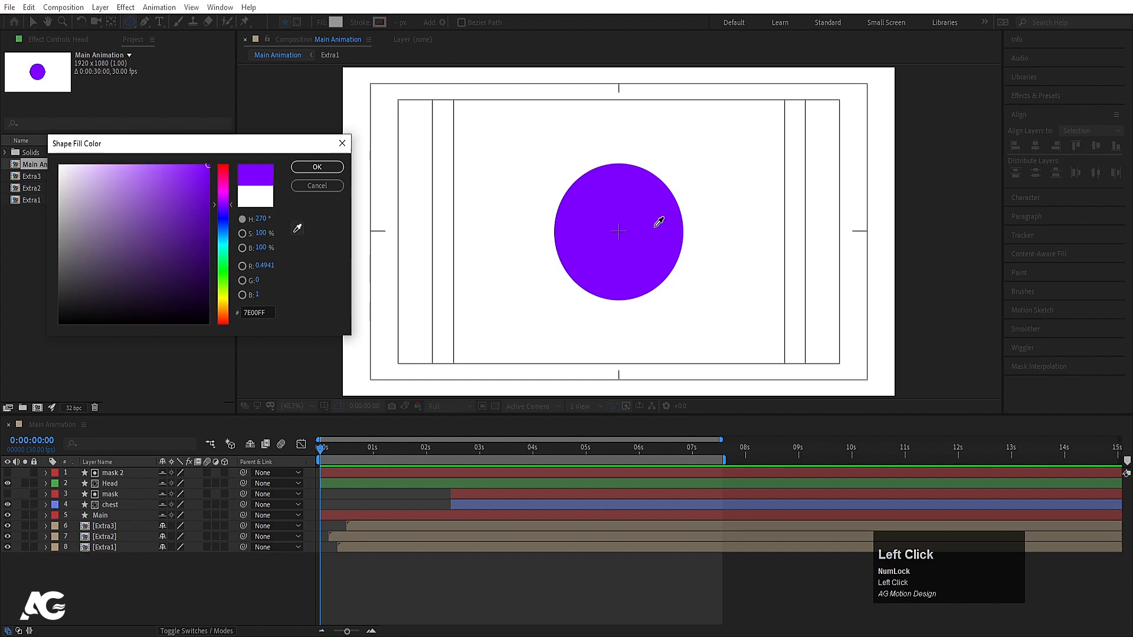
click(317, 167)
drag(536, 143, 701, 271)
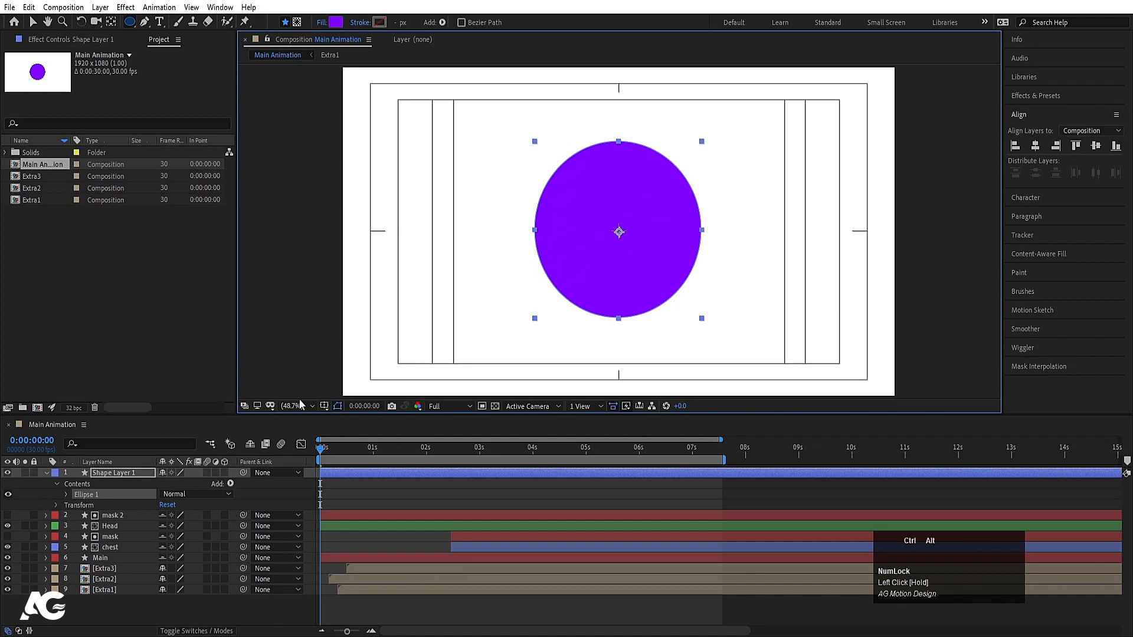
- Centre the new circle layer's anchor point on its shape and align the layer horizontally and vertically to the composition's centre
key(ctrl+alt+Home)
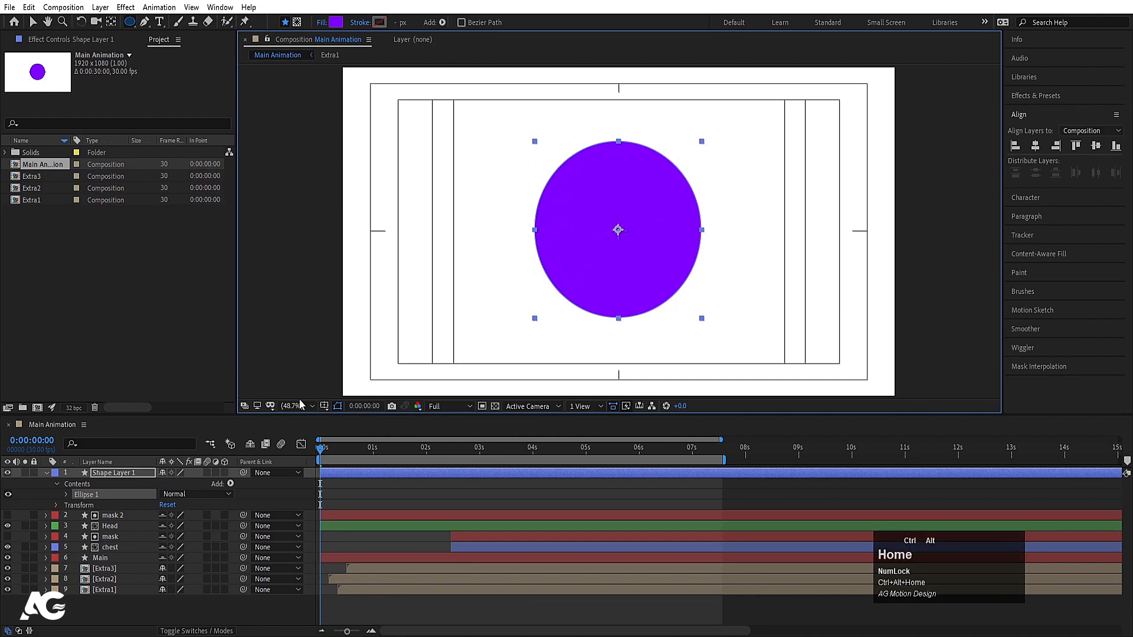
click(374, 476)
click(1041, 146)
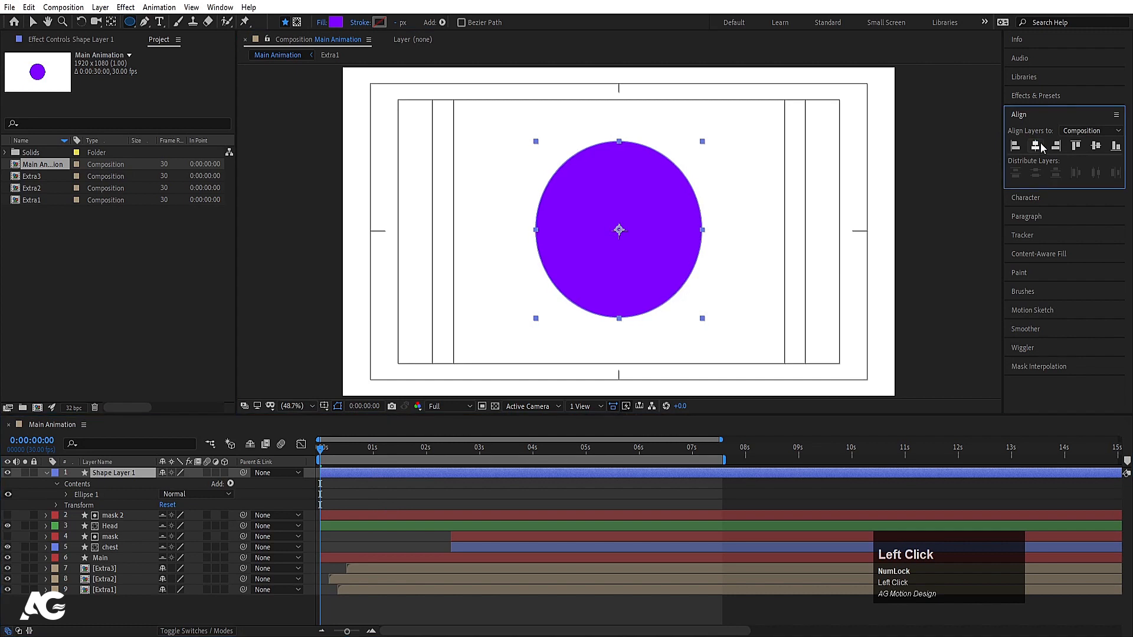
click(1092, 147)
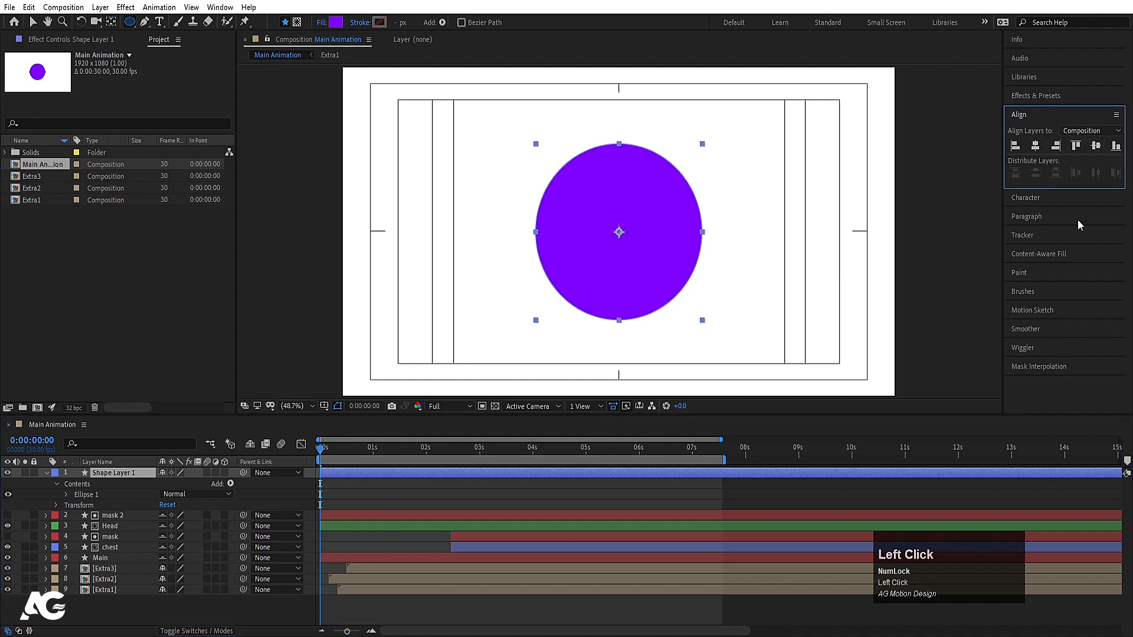
- Duplicate the new circle layer Shape Layer 1 and rename the copy mask
click(140, 471)
key(ctrl+d)
key(Return)
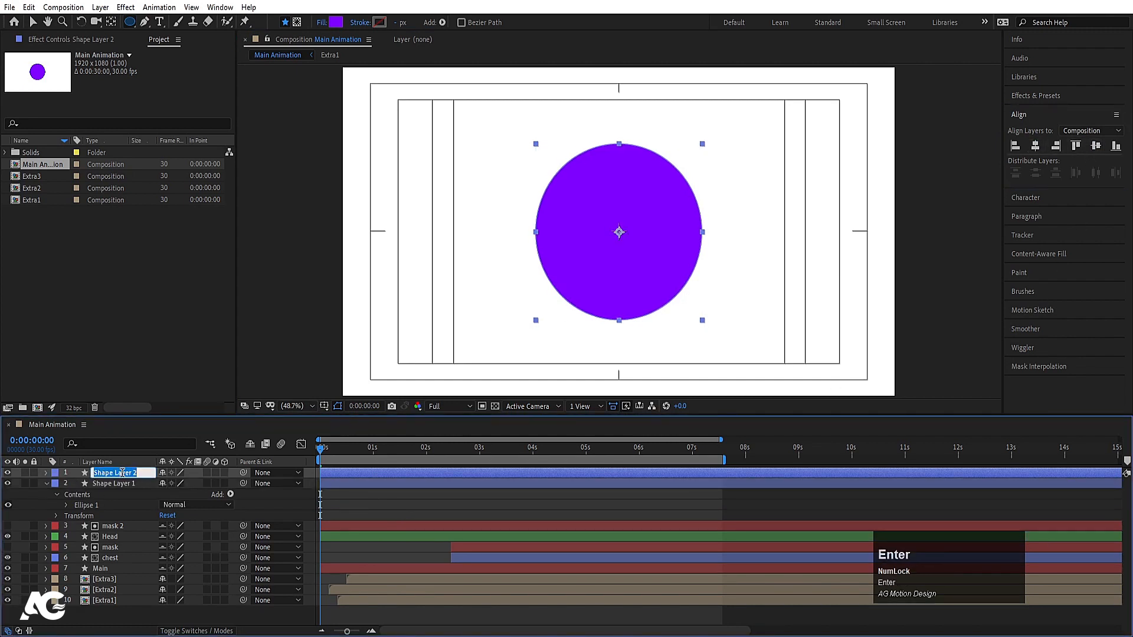
text(mask)
key(Return)
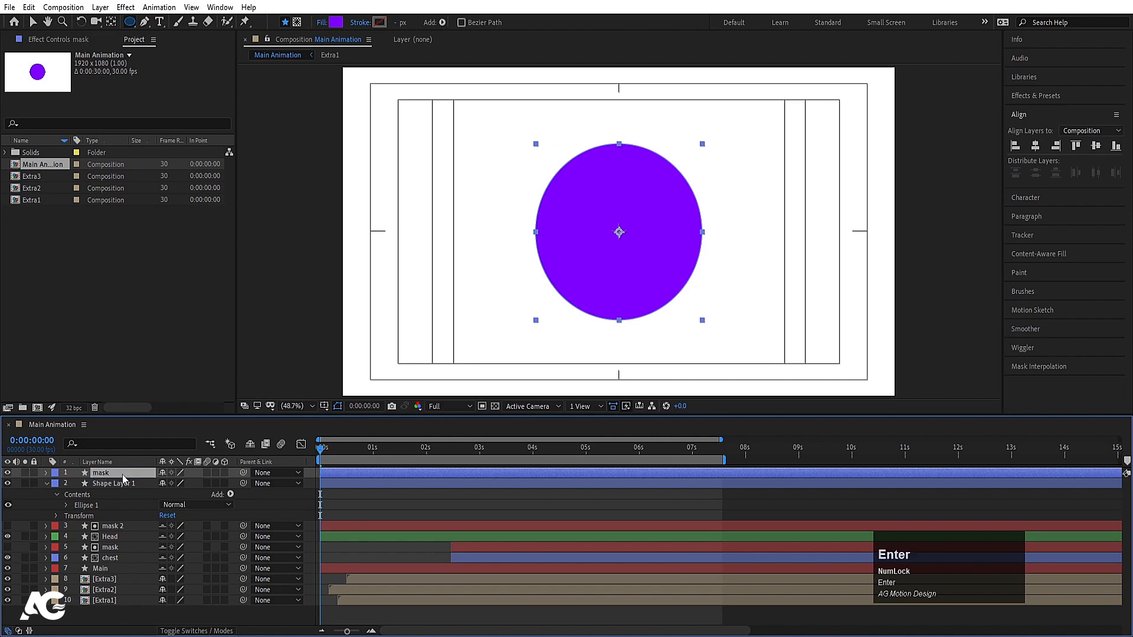
- Show the track matte settings and set Shape Layer 1 to Alpha Inverted Matte using the mask layer above it
click(116, 483)
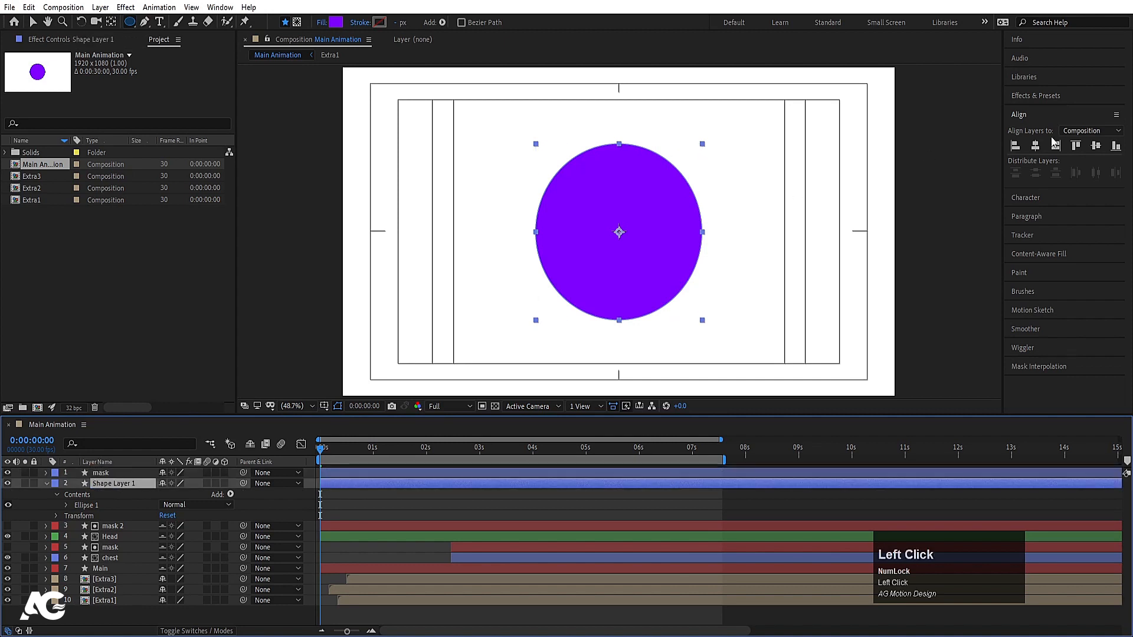
key(F4)
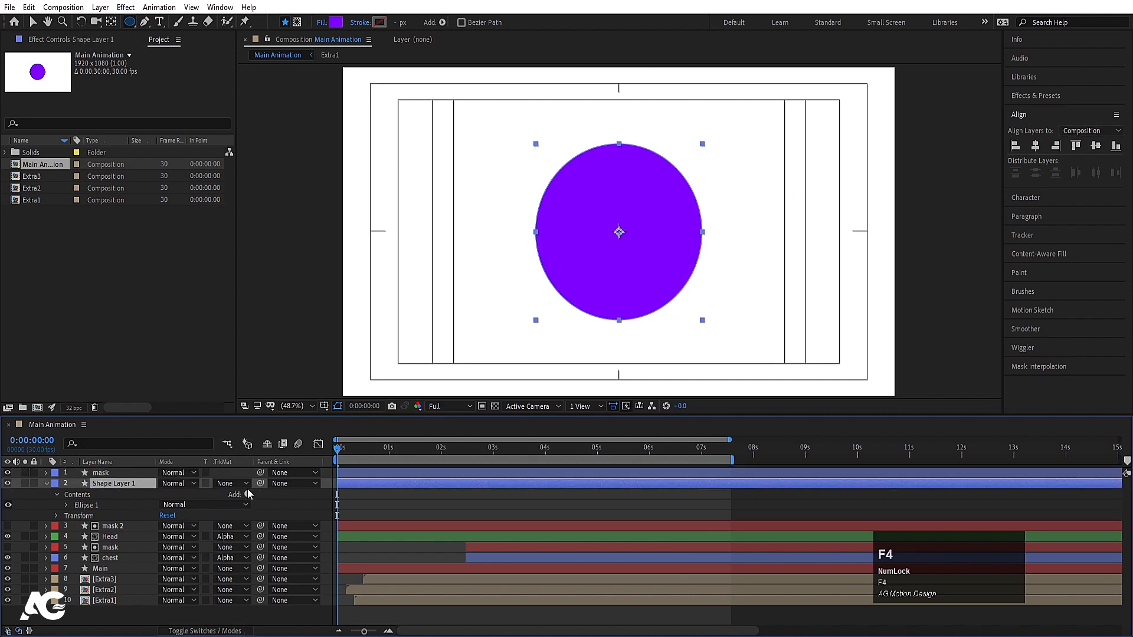
click(230, 483)
click(265, 513)
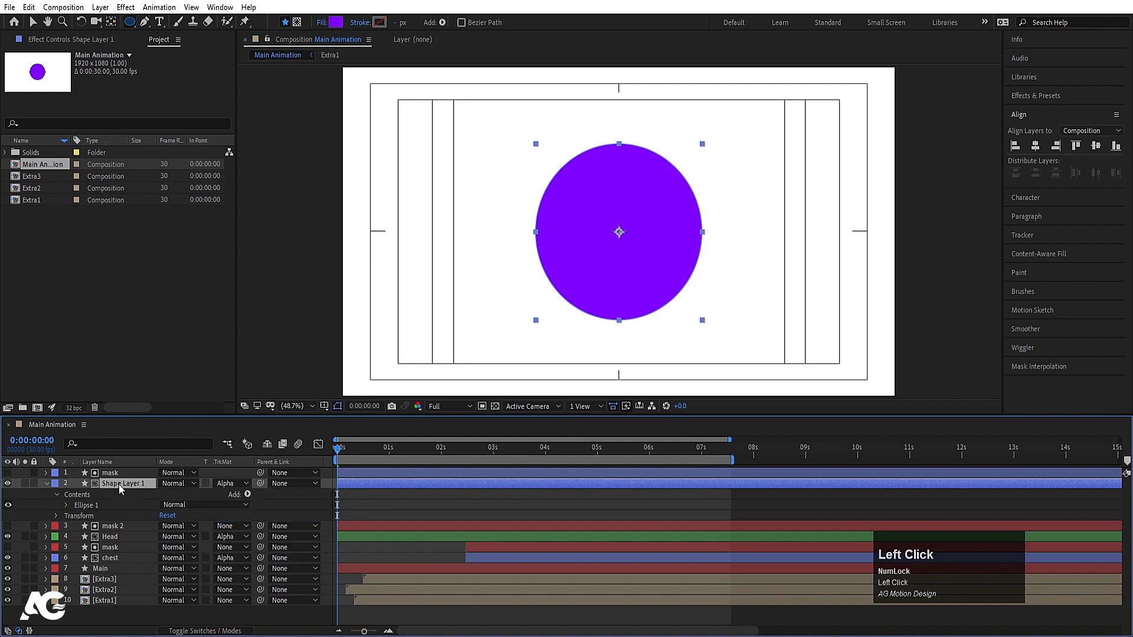
click(230, 483)
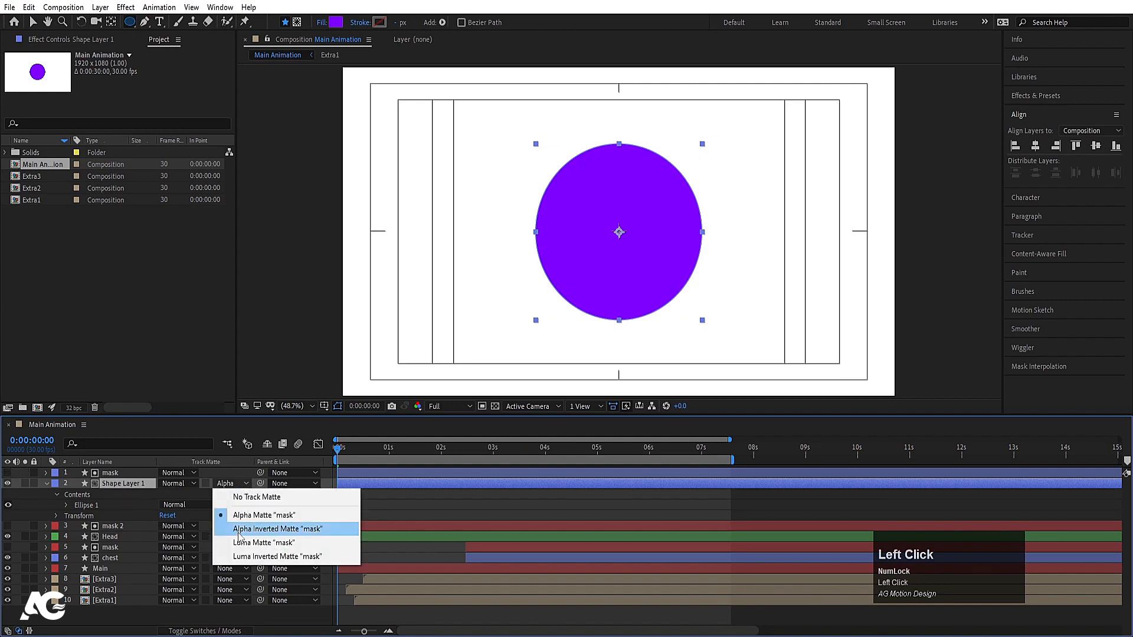
click(239, 530)
- Solo Shape Layer 1 and compare its Alpha Matte with the Alpha Inverted Matte, leaving the inverted option set
click(113, 475)
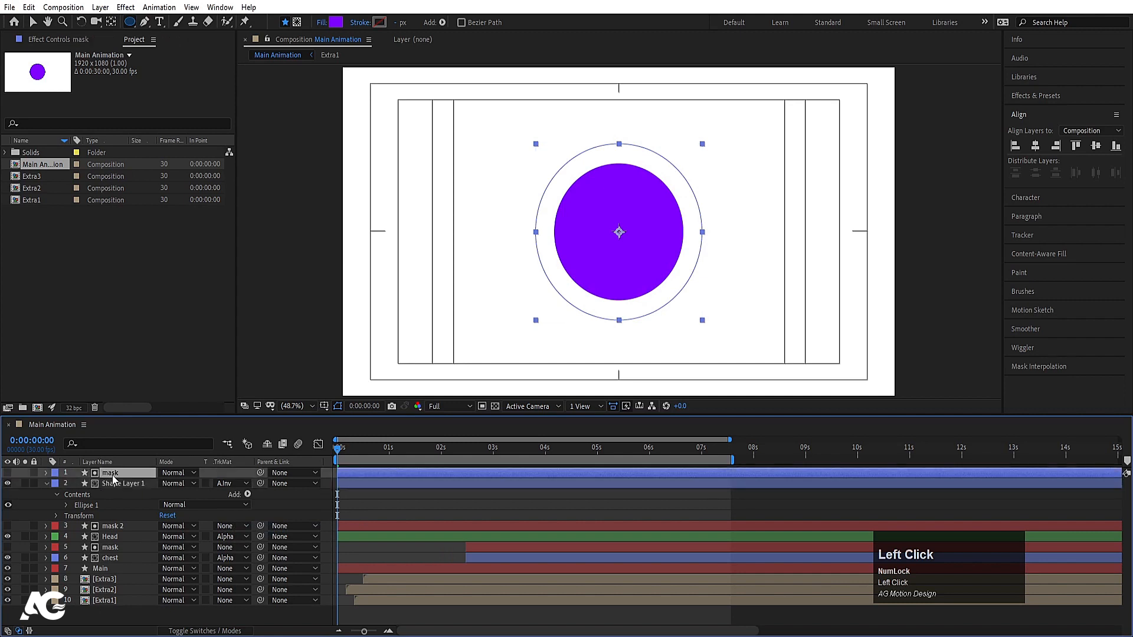
click(115, 485)
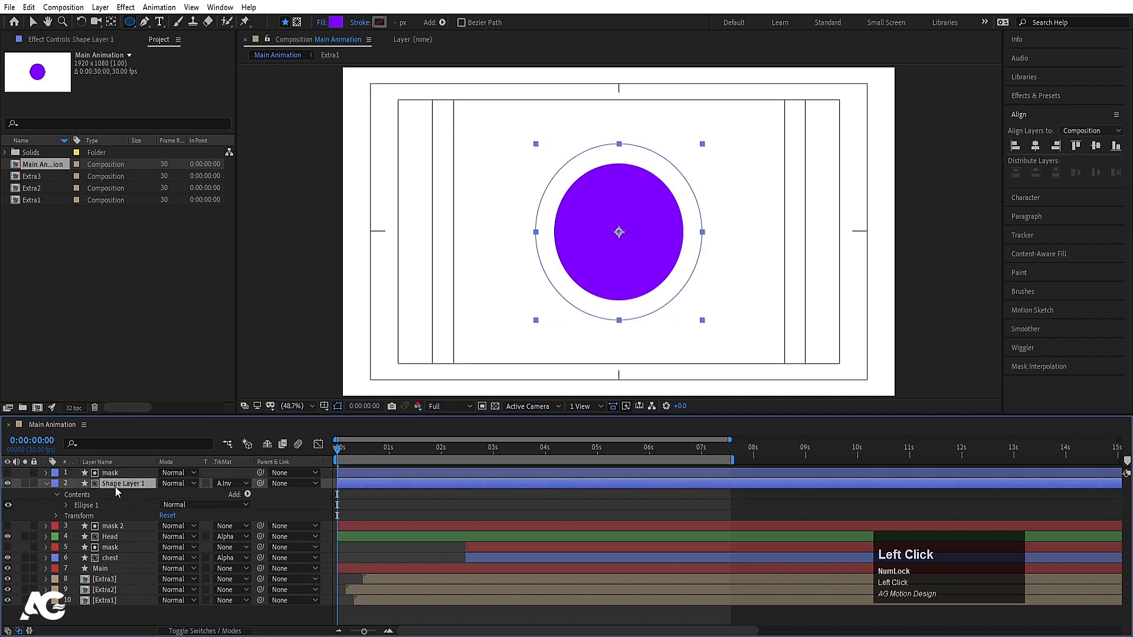
click(24, 484)
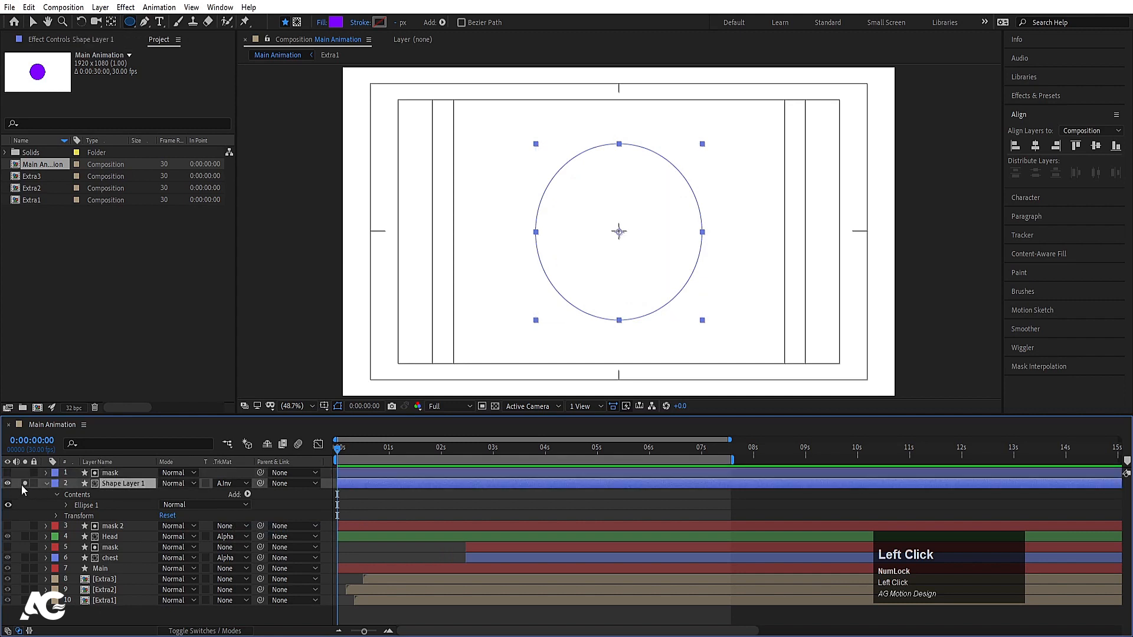
click(233, 484)
click(254, 509)
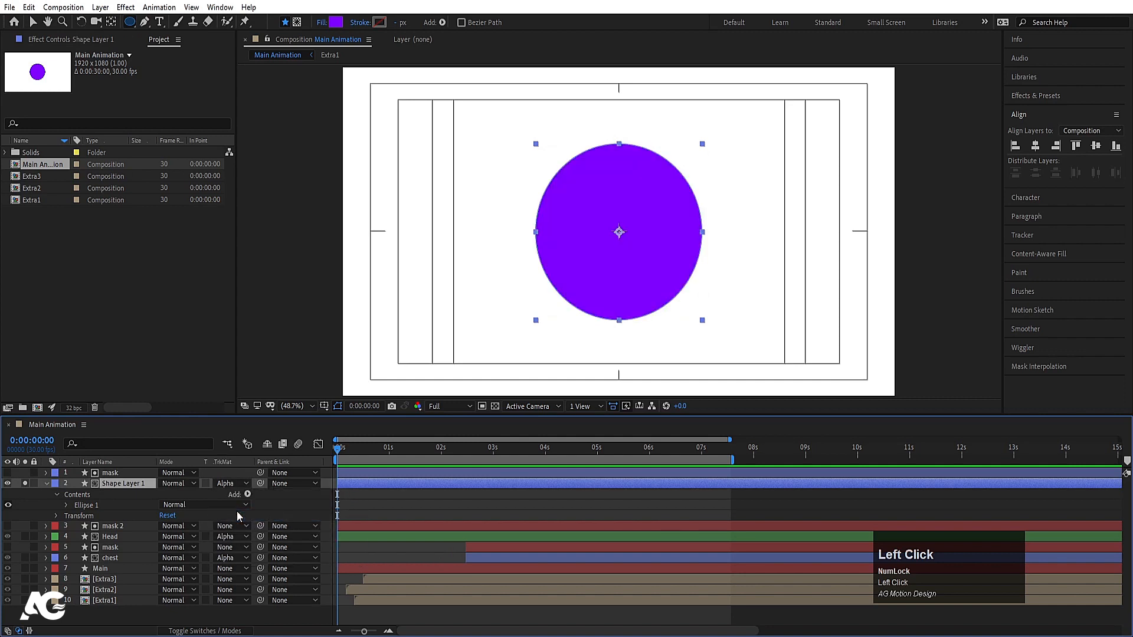
click(236, 482)
click(244, 531)
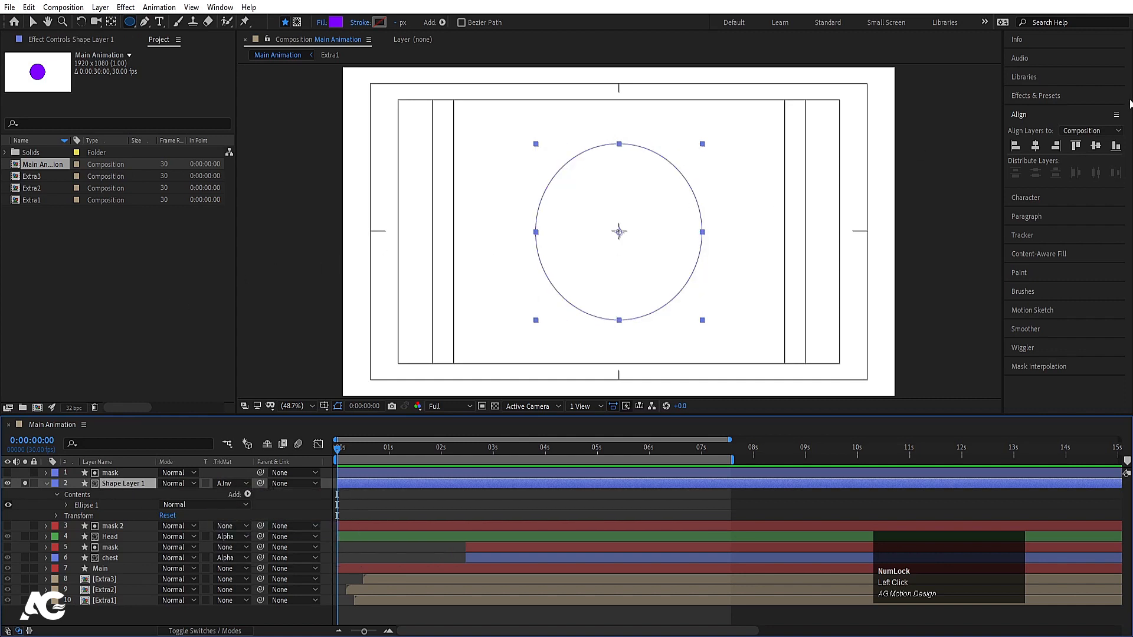
- Apply Gaussian Blur to Shape Layer 1 and raise its Blurriness to 143.1 for a soft outer glow
click(1023, 97)
click(1029, 113)
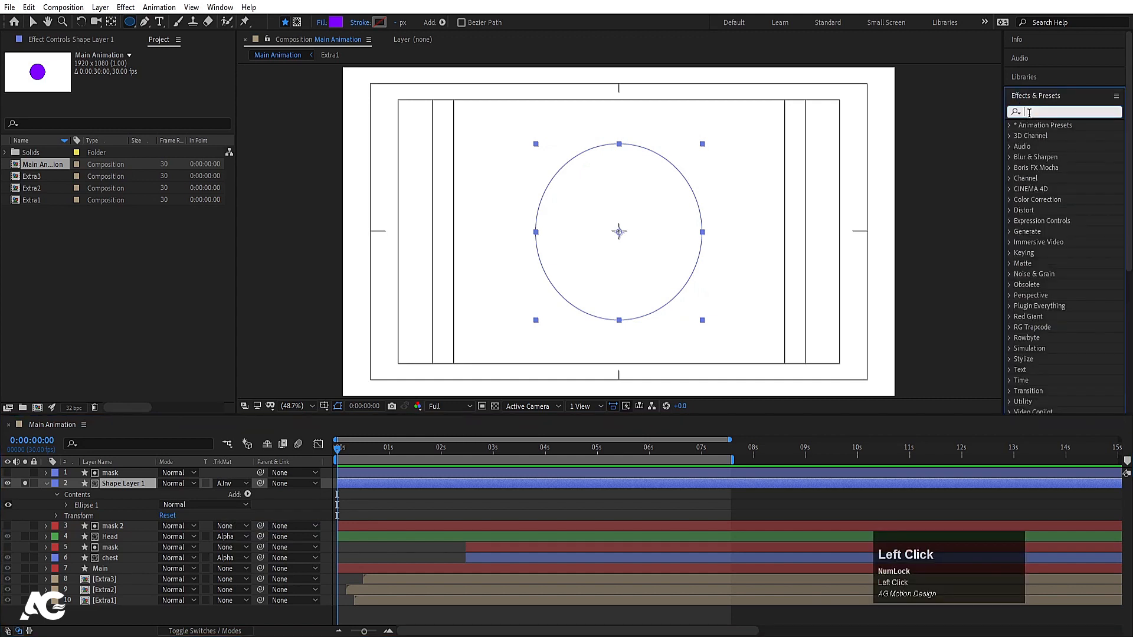
text(blu)
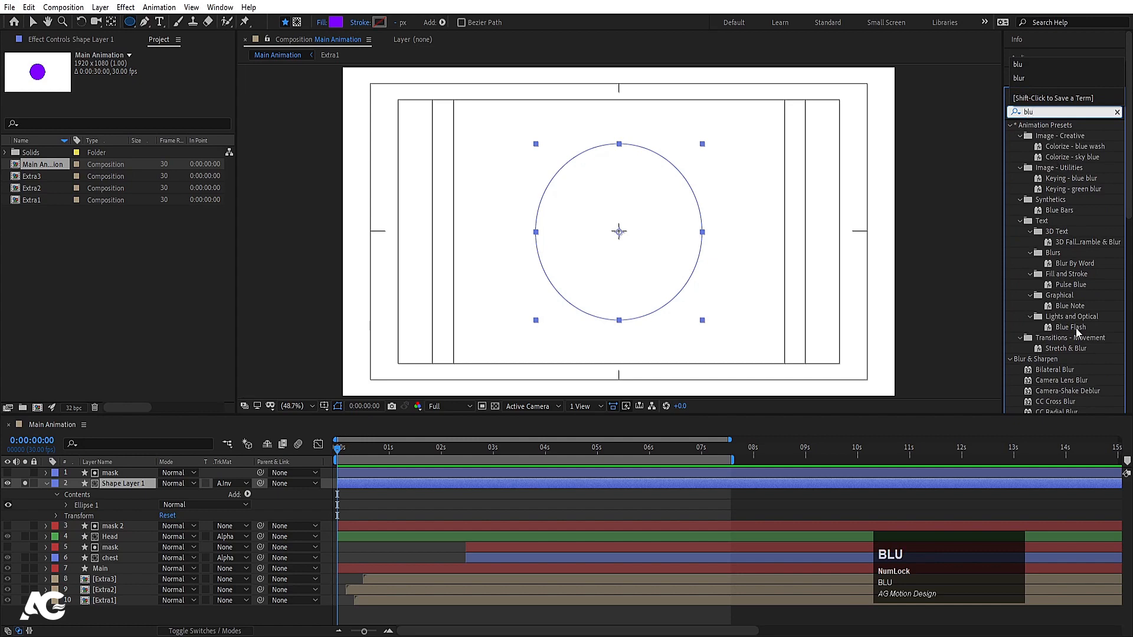
scroll(1057, 384, down, 4)
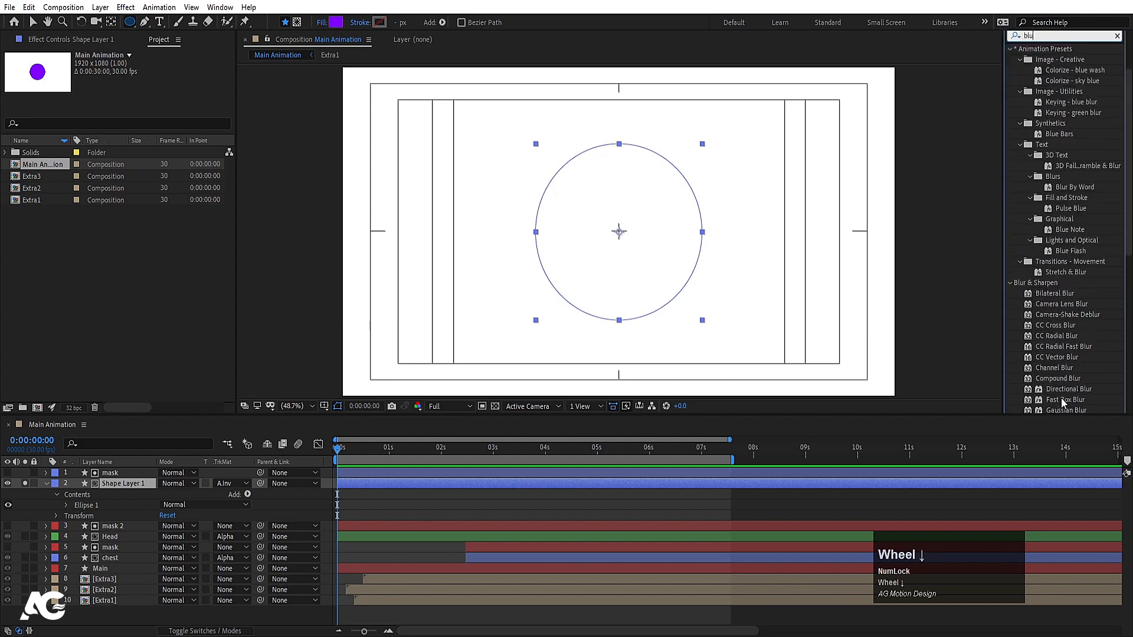
double_click(1060, 370)
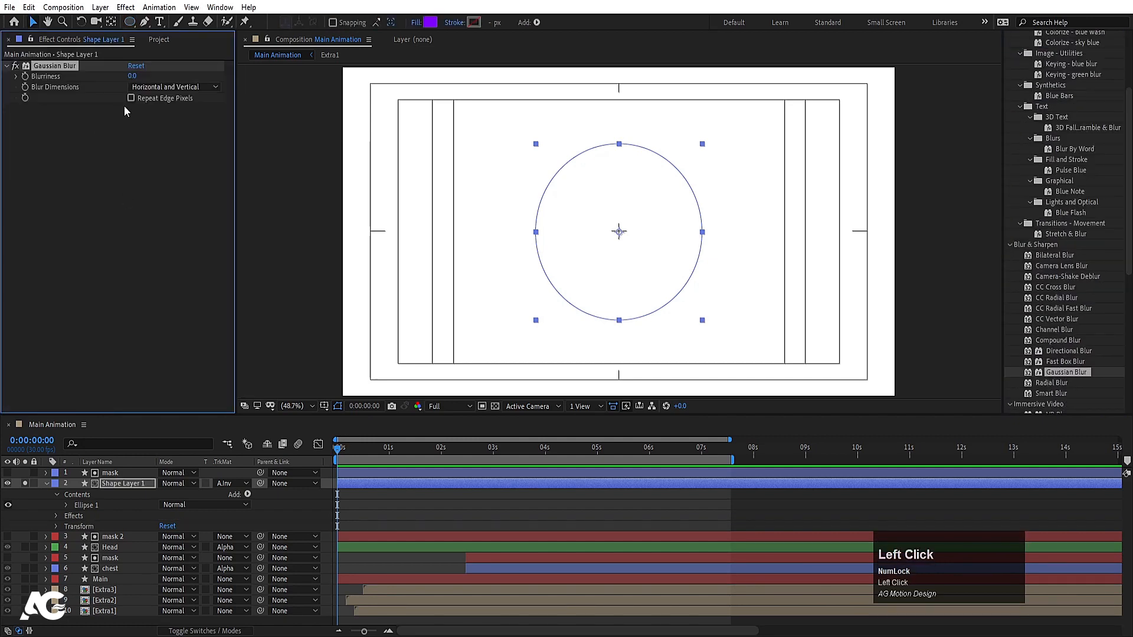
drag(133, 77, 462, 70)
drag(588, 65, 803, 61)
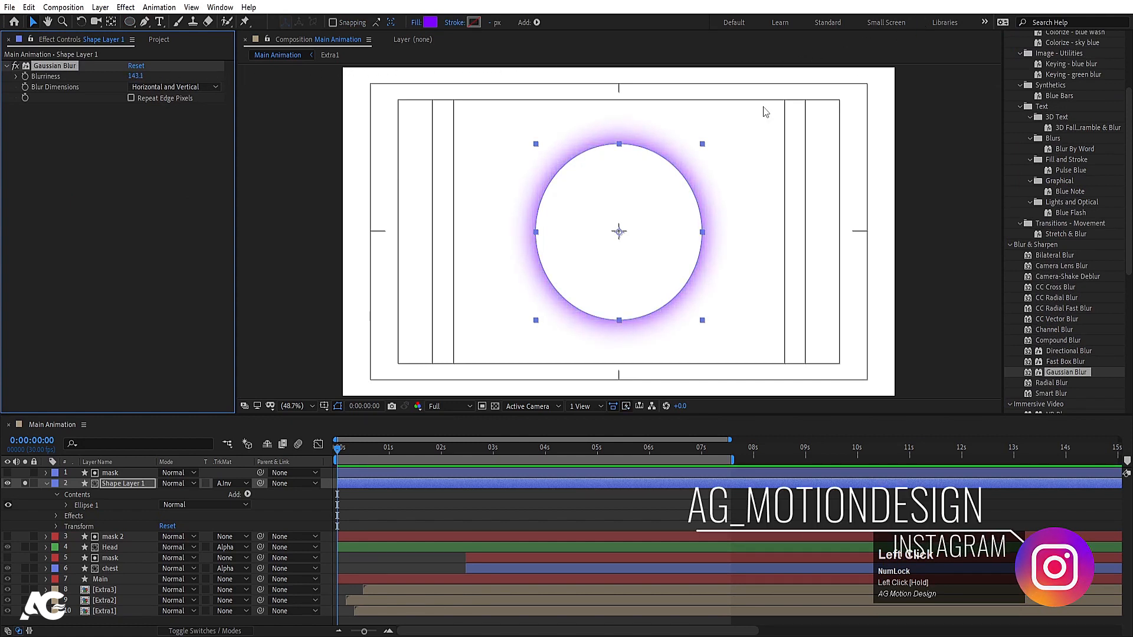
- Enlarge the mask layer above Shape Layer 1 to a Scale of 105%
click(112, 484)
click(110, 473)
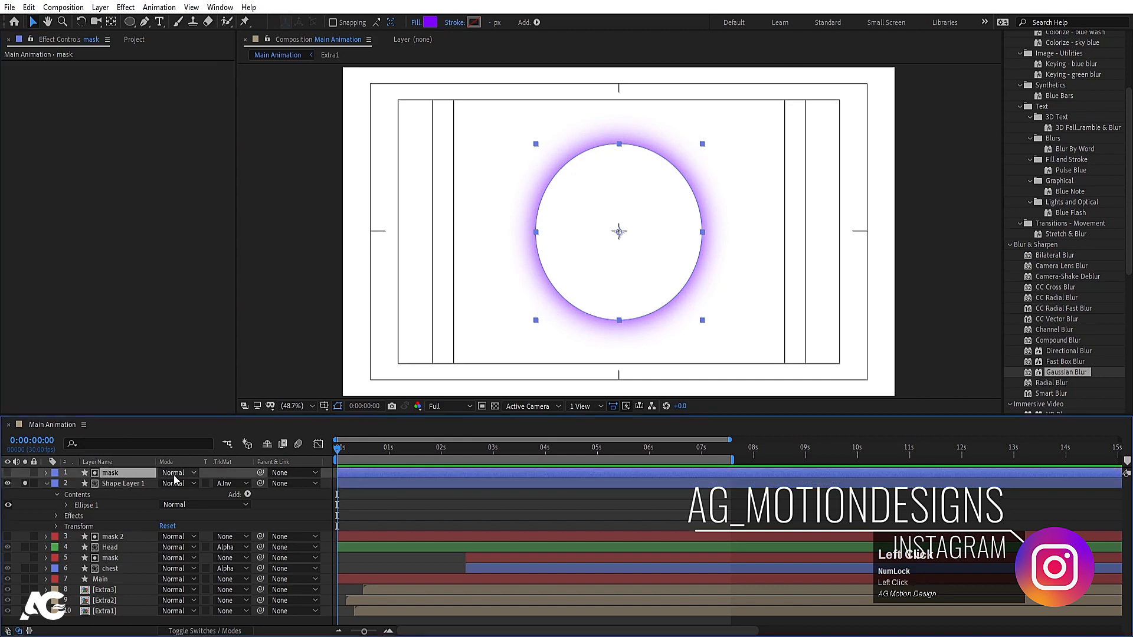
key(s)
drag(179, 484, 182, 485)
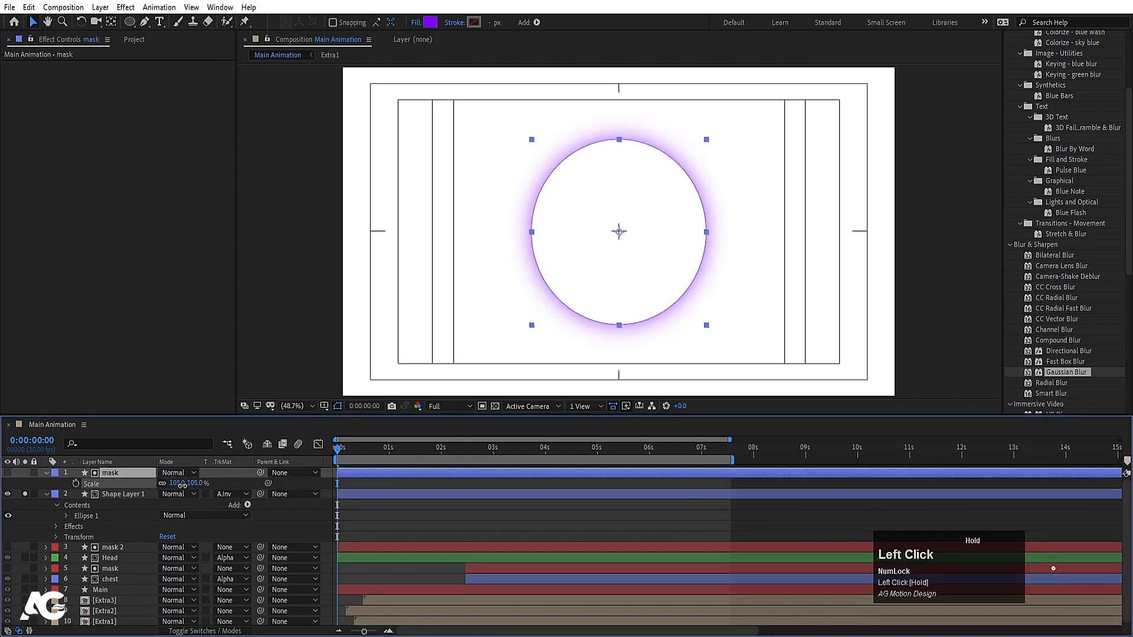
- Reveal the keyframed properties of all layers and turn off the solo on Shape Layer 1
click(373, 524)
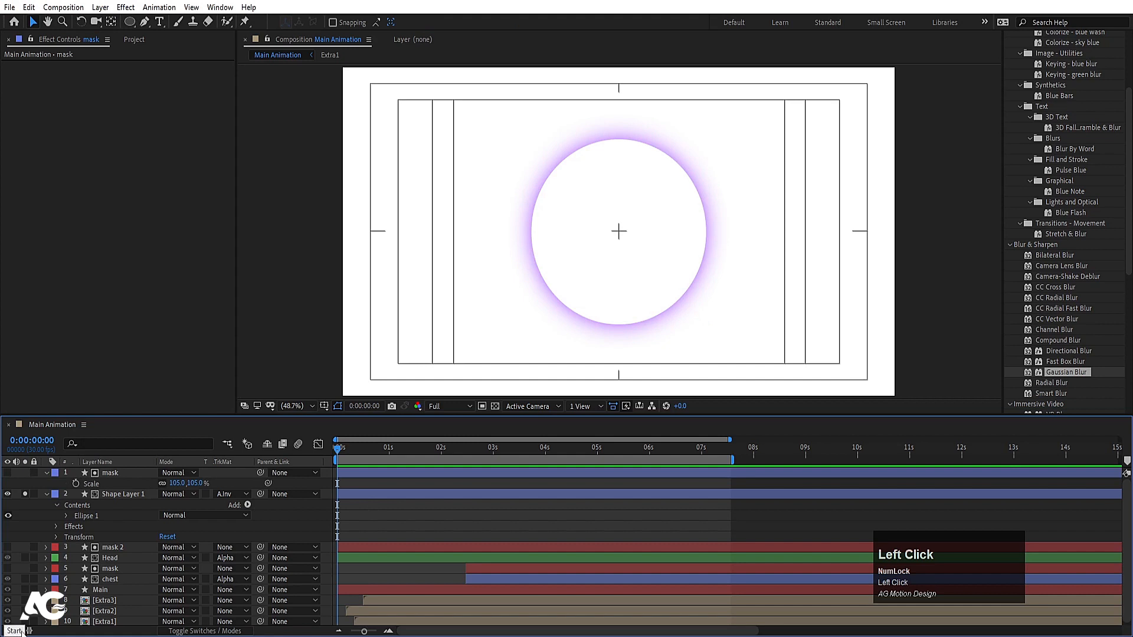
click(466, 524)
key(u)
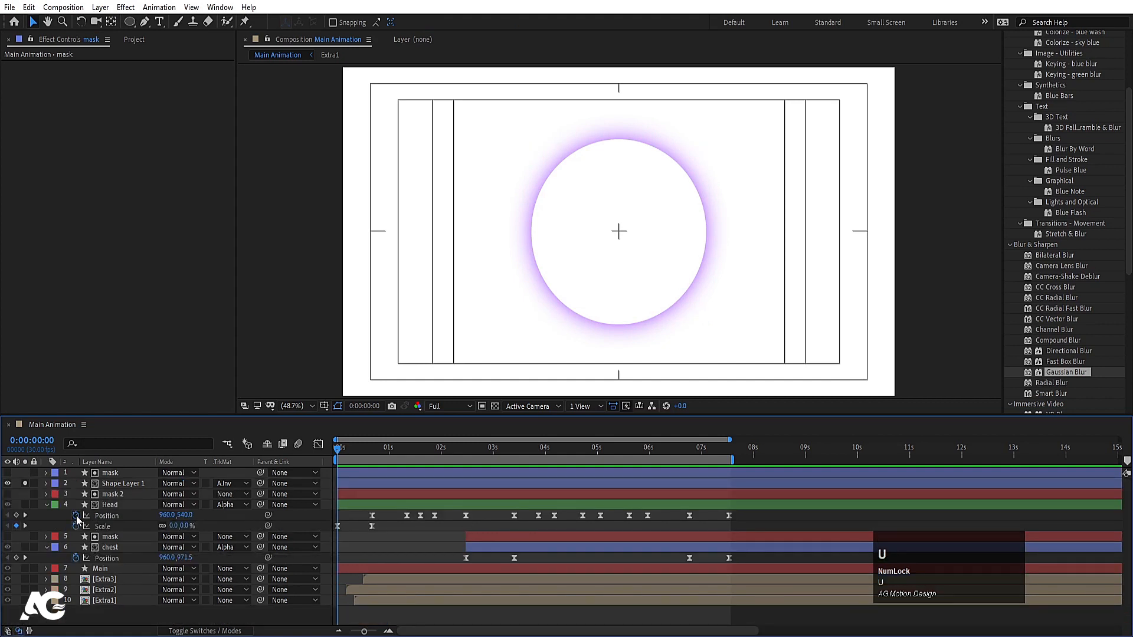
click(25, 483)
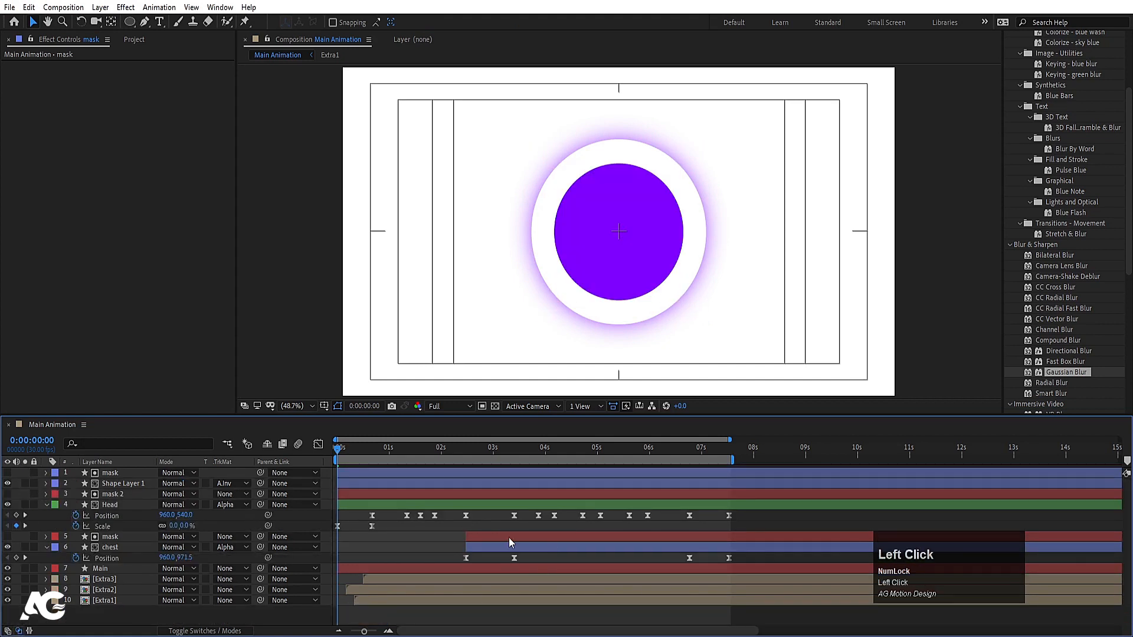
- Pre-compose Shape Layer 1 and its mask layer into a new composition named Wave
click(121, 484)
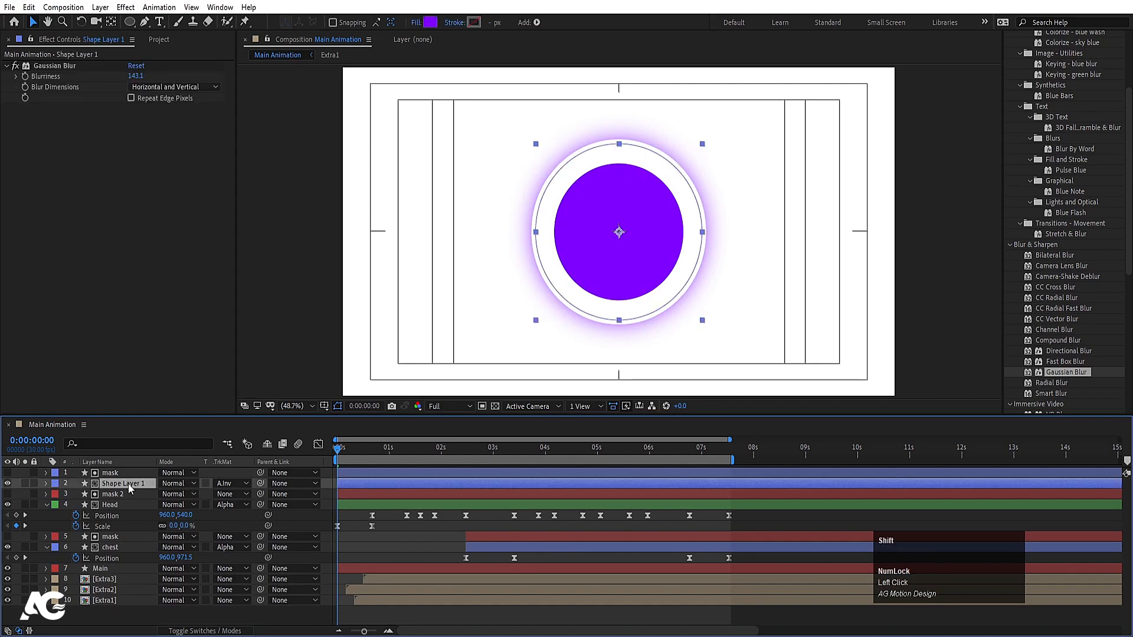
shift+click(109, 475)
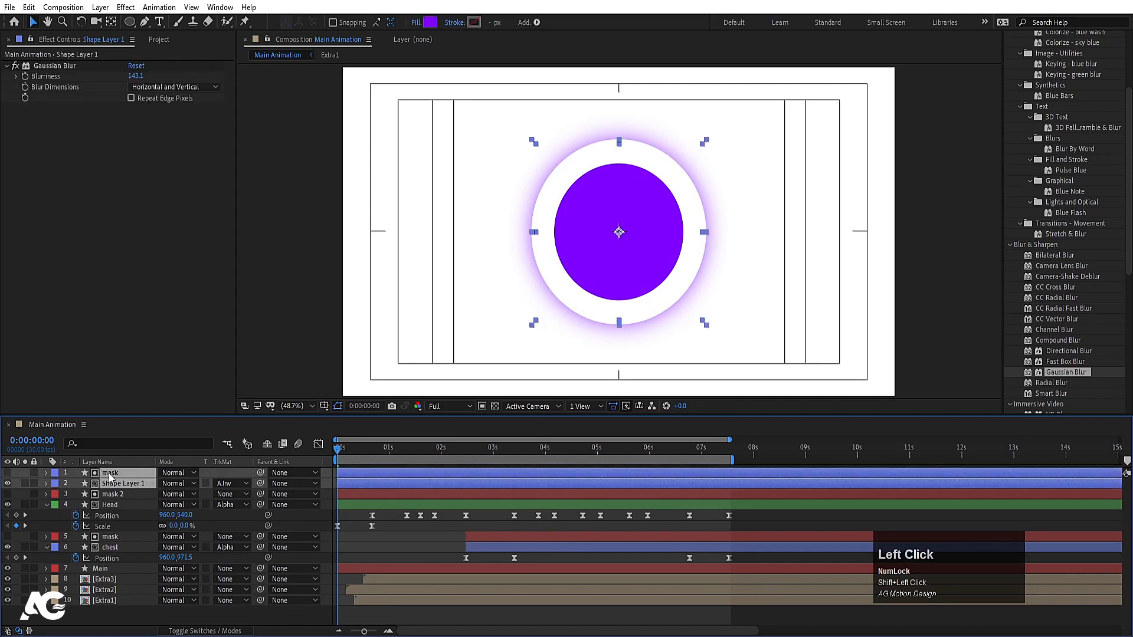
key(ctrl+shift+c)
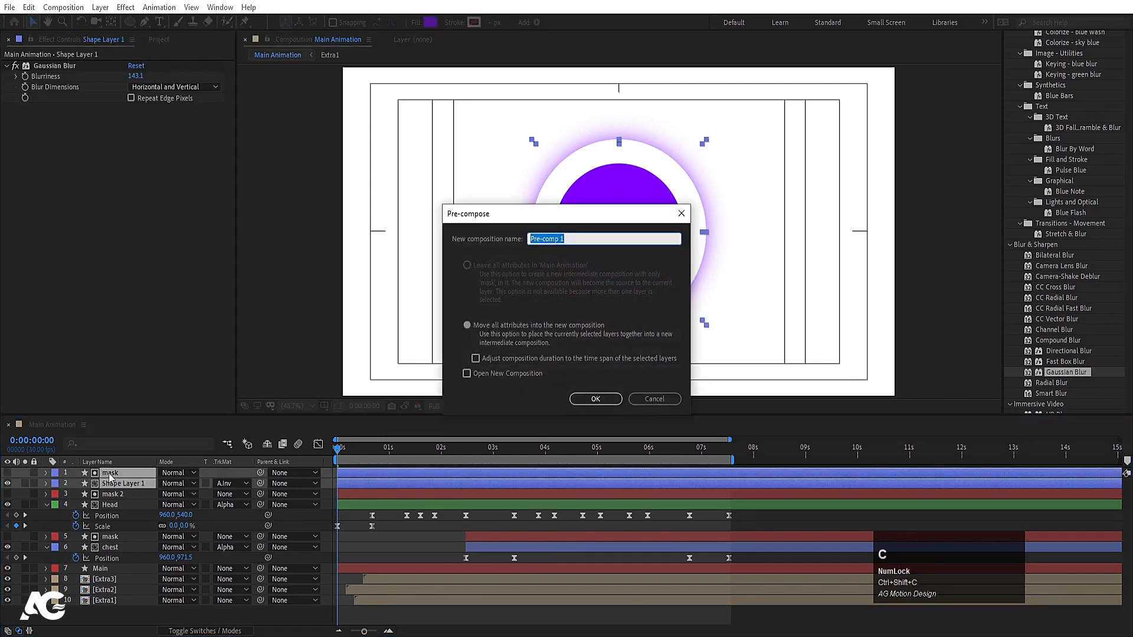
text(Wave)
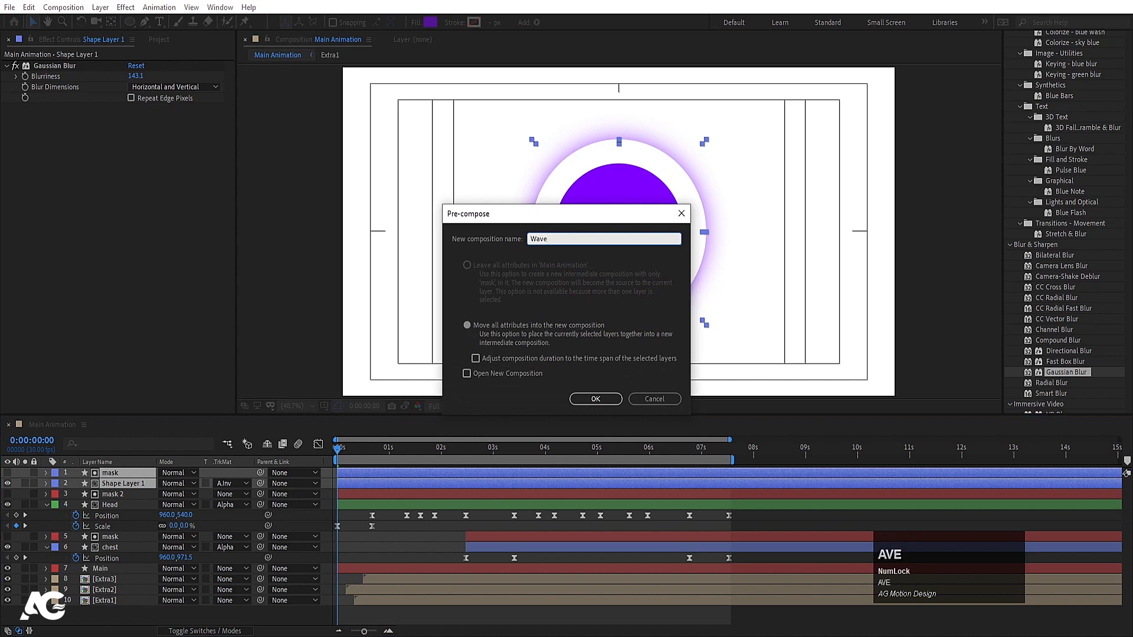
key(Return)
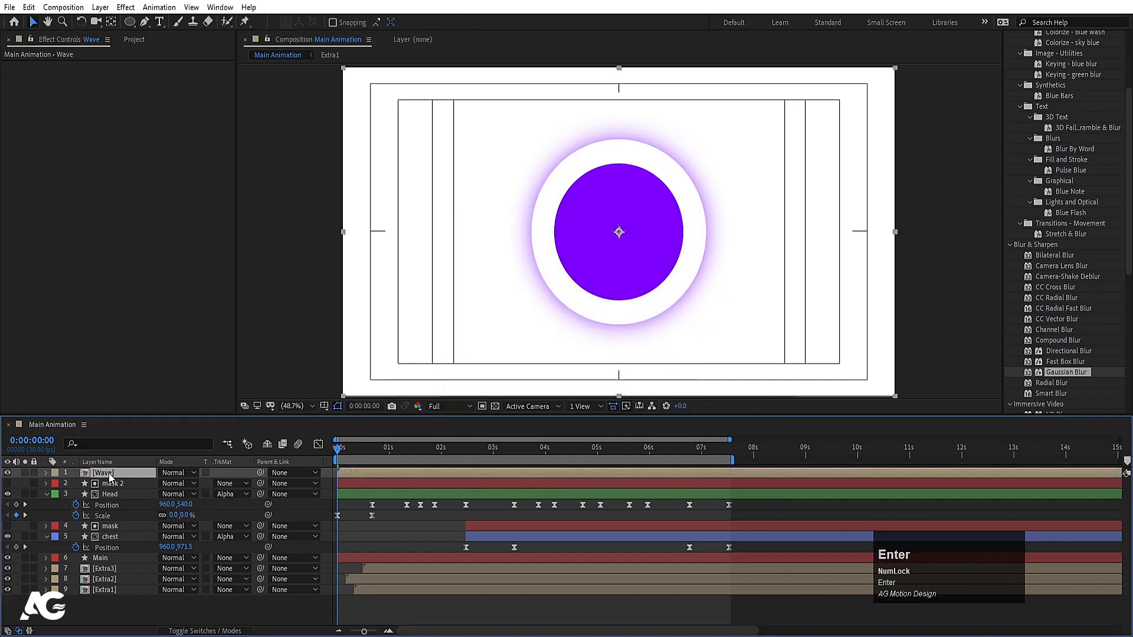
- Place the Wave layer at the bottom of the layer stack and keyframe its Scale at 0% at 0:00:00:00
drag(109, 477, 158, 609)
key(s)
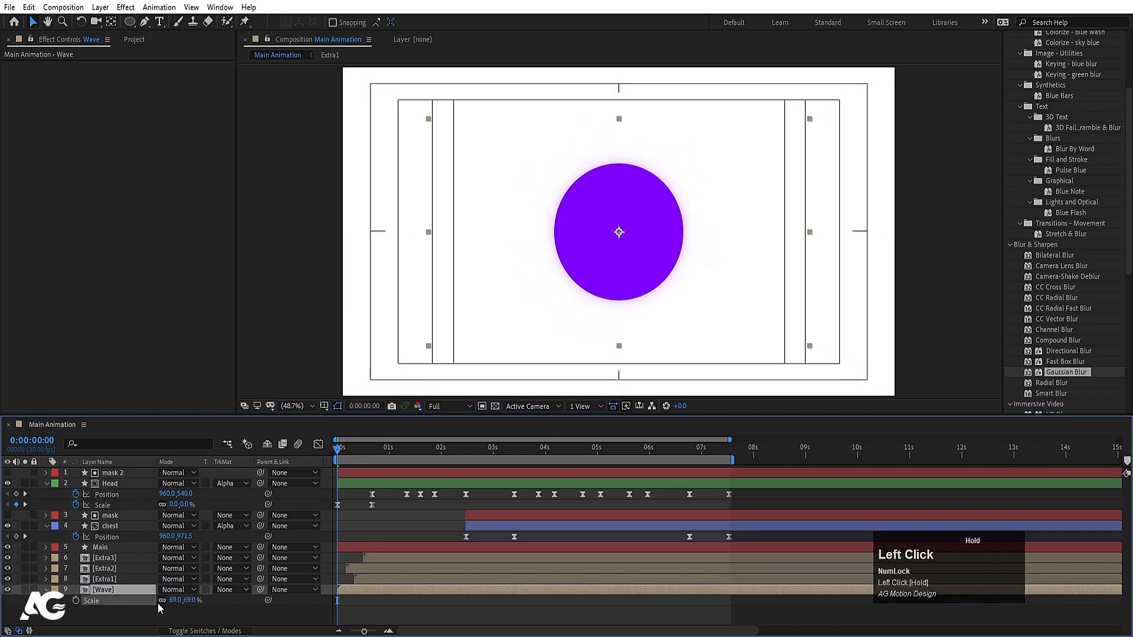
text(0)
key(Return)
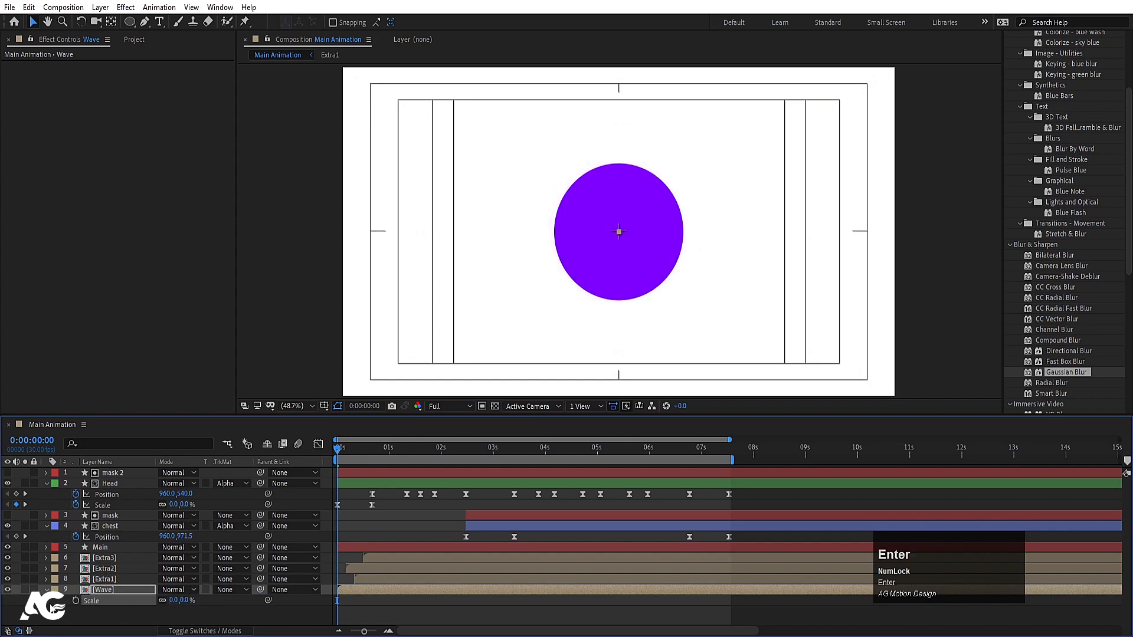
click(74, 601)
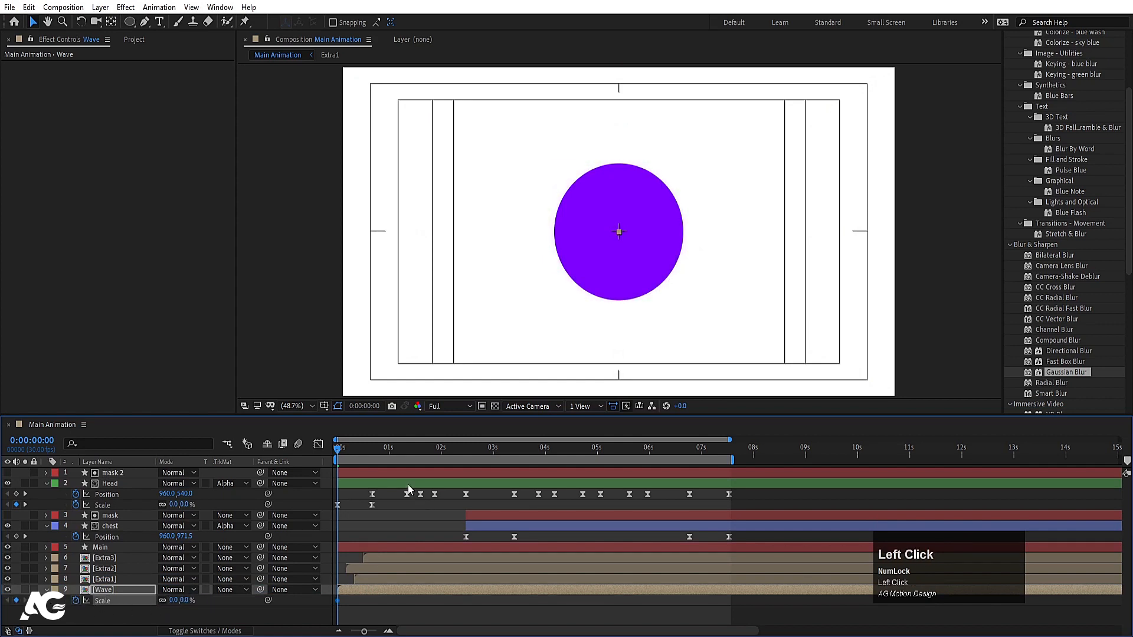
- Keyframe the Wave layer's Scale at 142% at 0:00:01:01 so the ring expands beyond the purple circle
click(391, 454)
mouse_move(174, 603)
mouse_down()
mouse_move(199, 601)
mouse_move(188, 603)
mouse_up()
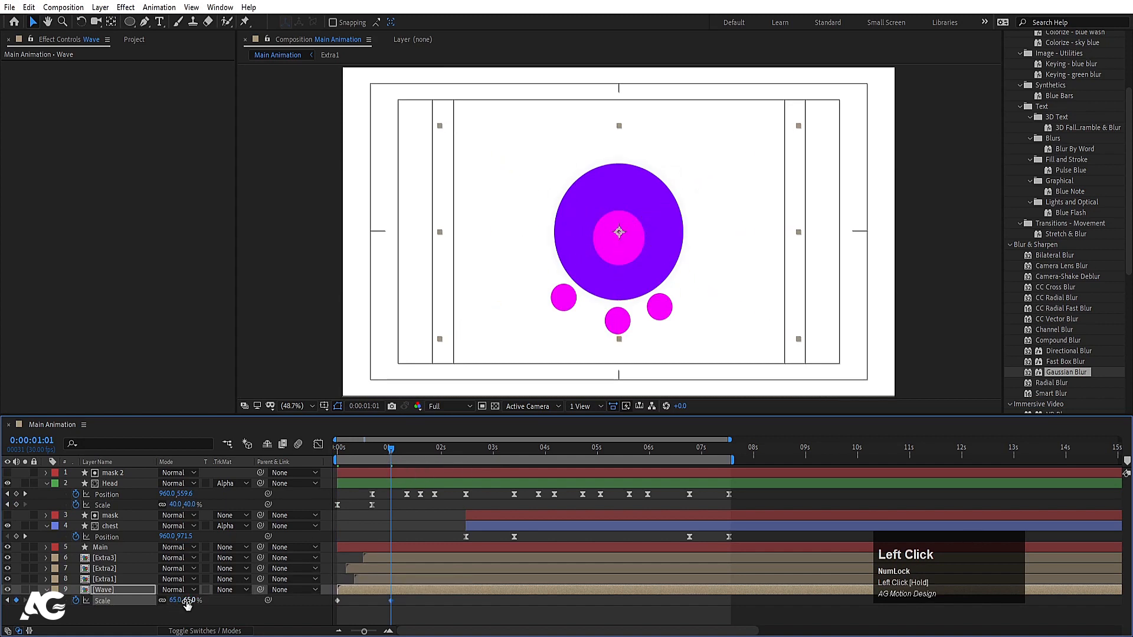
click(157, 620)
click(133, 590)
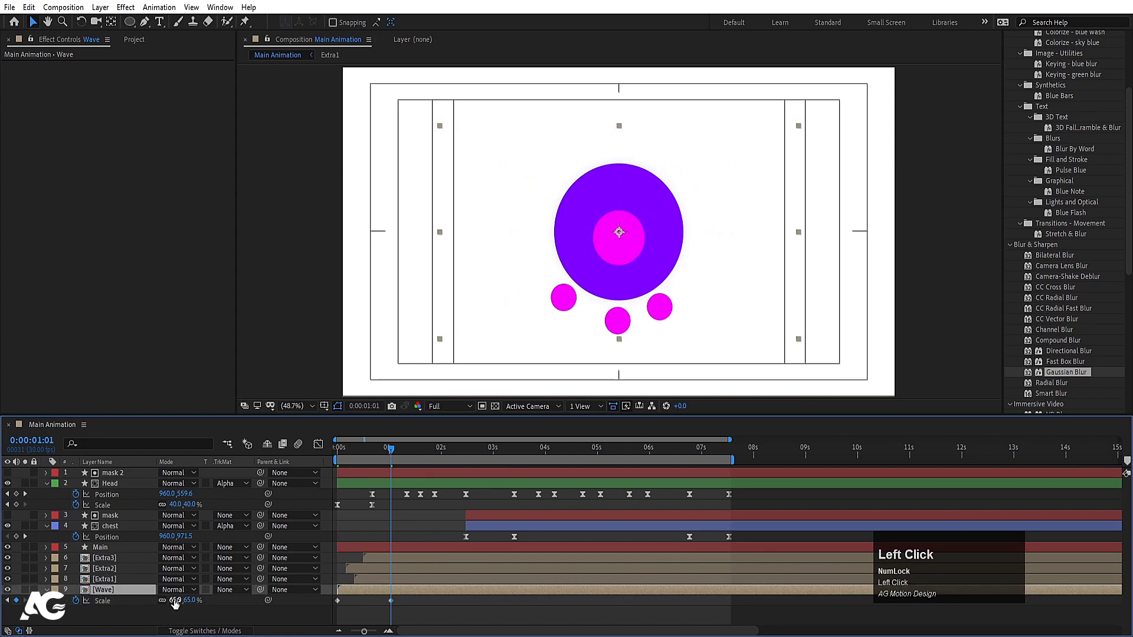
drag(178, 600, 204, 584)
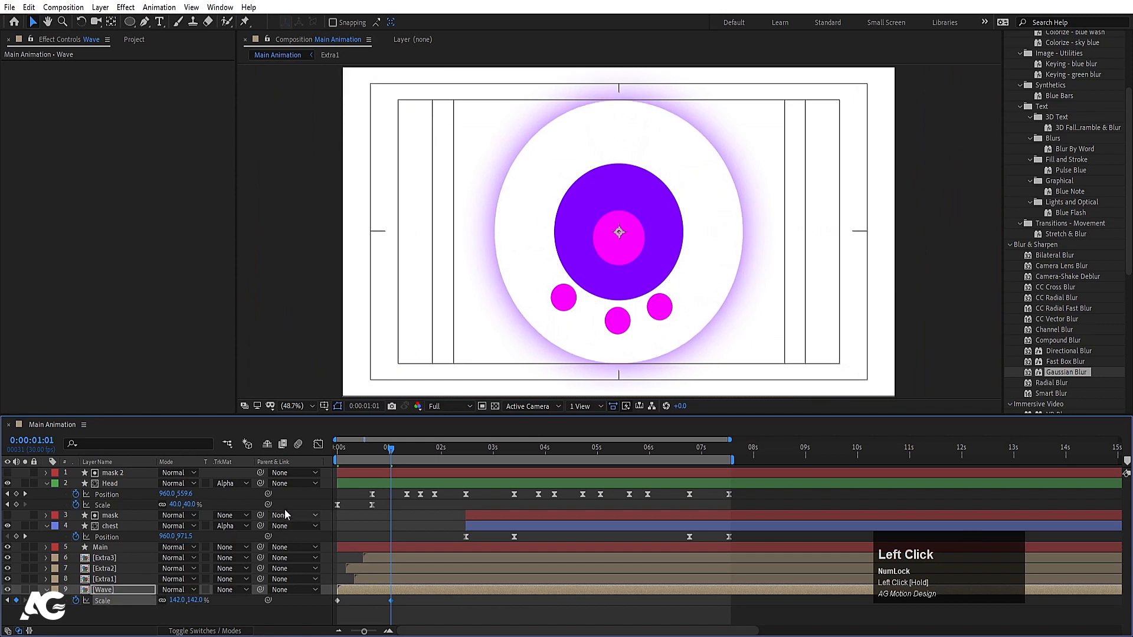
- Preview the expanding ring and set the Wave layer's Scale keyframe at 0:00:00:00 to 50%
key(space)
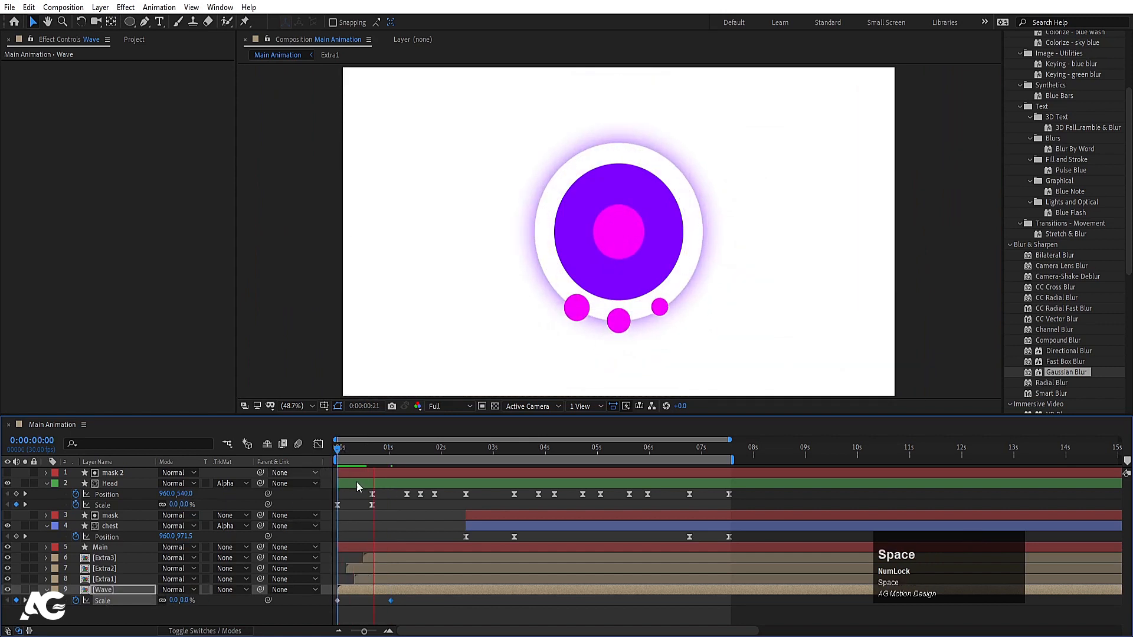
click(213, 465)
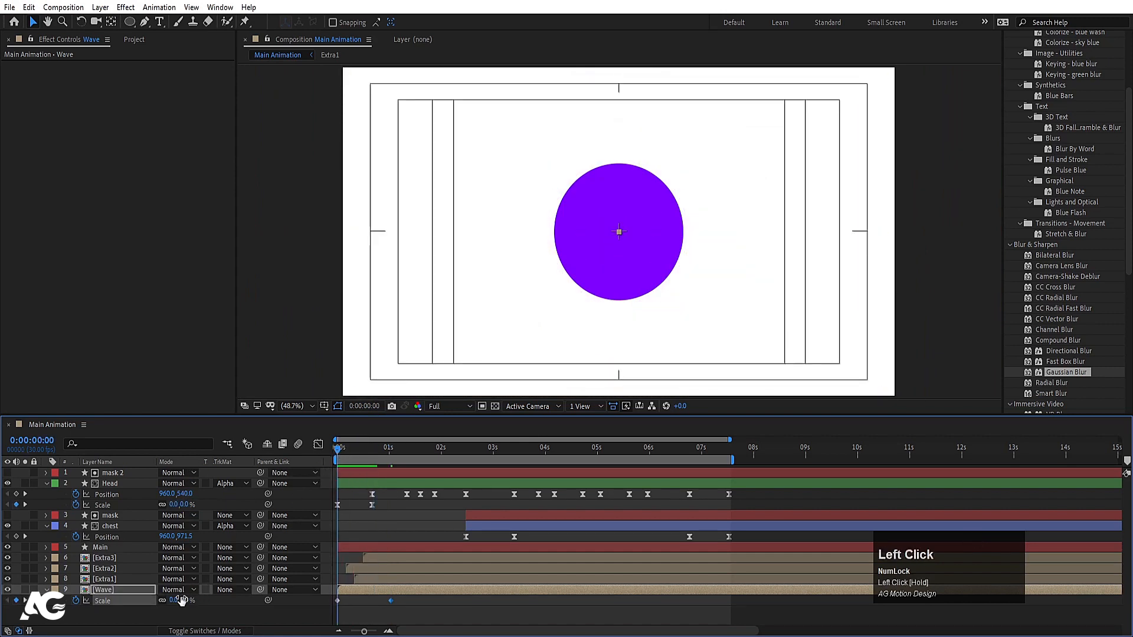
mouse_move(181, 600)
mouse_down()
mouse_move(214, 593)
mouse_move(200, 592)
mouse_up()
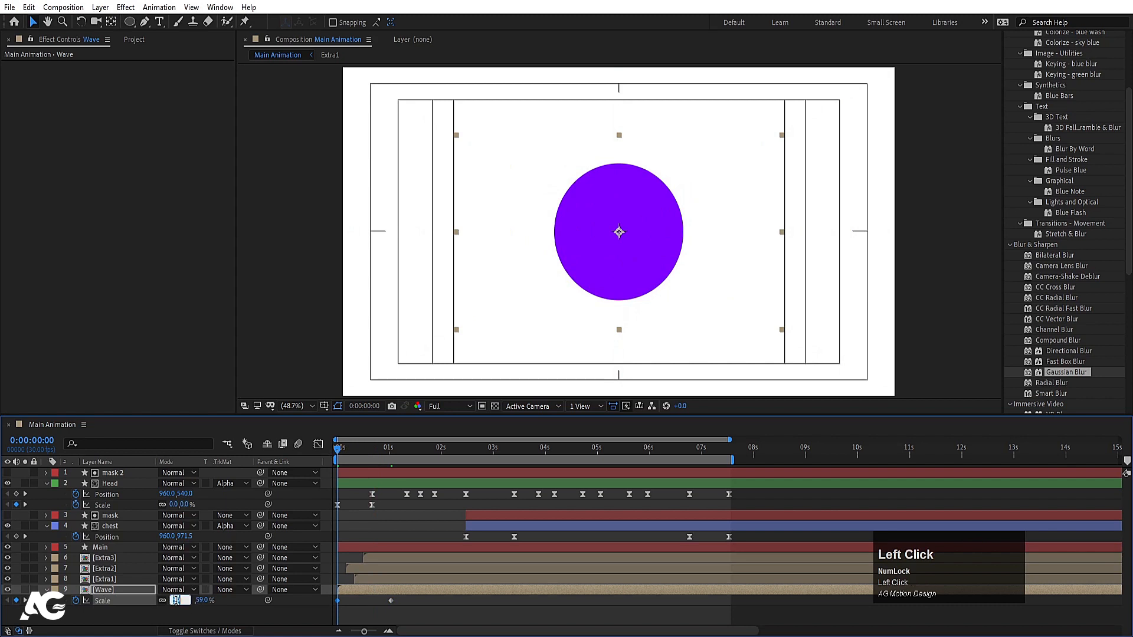
text(50)
key(Return)
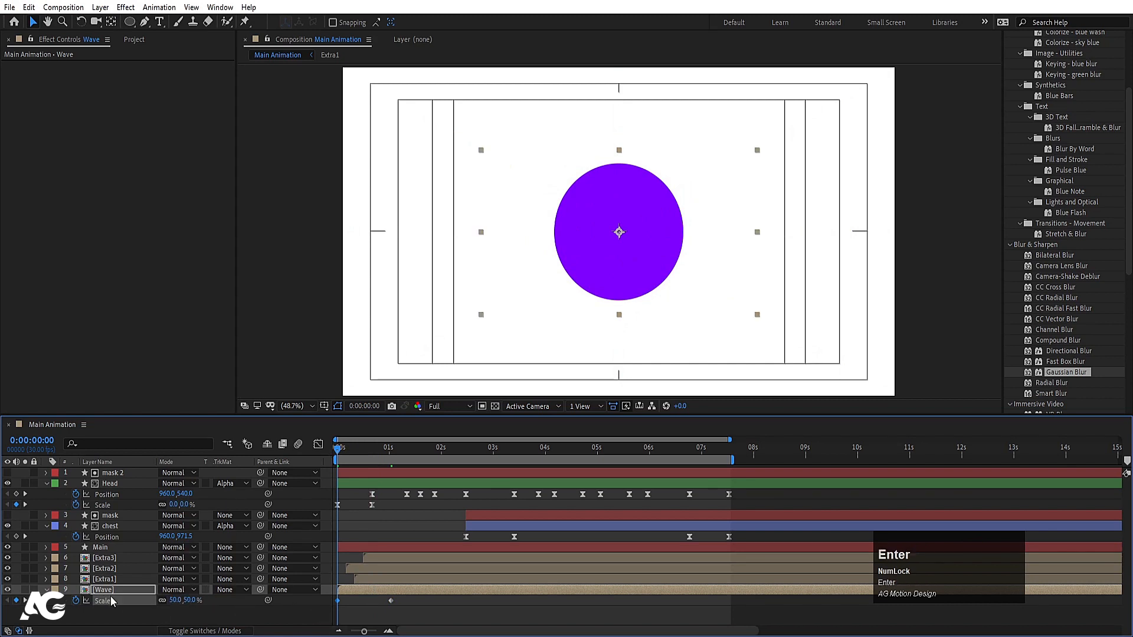
- Keyframe the Wave layer's Opacity from 100% at 0:00:00:00 to 0% at 0:00:01:01
key(t)
click(76, 601)
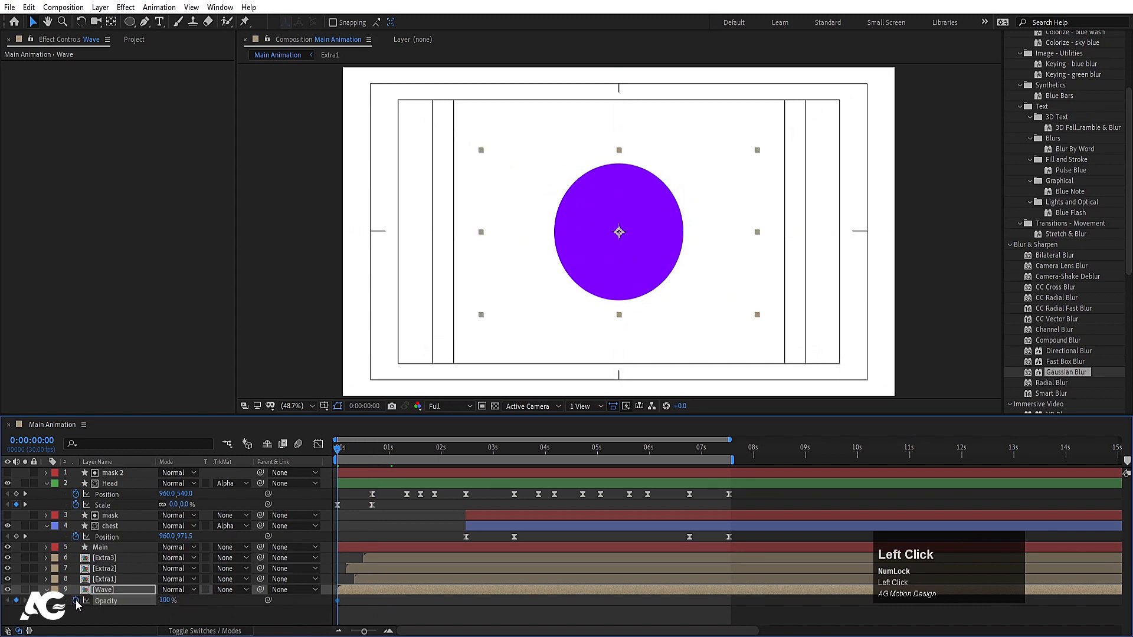
key(minus)
key(u)
key(k)
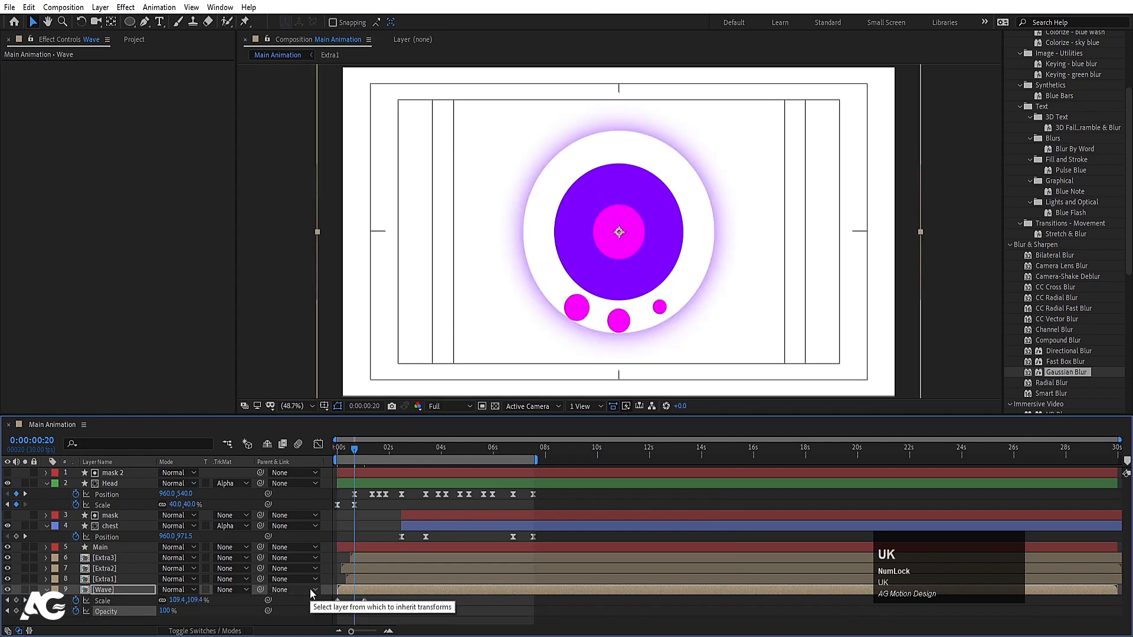
key(k)
key(equal)
key(equal)
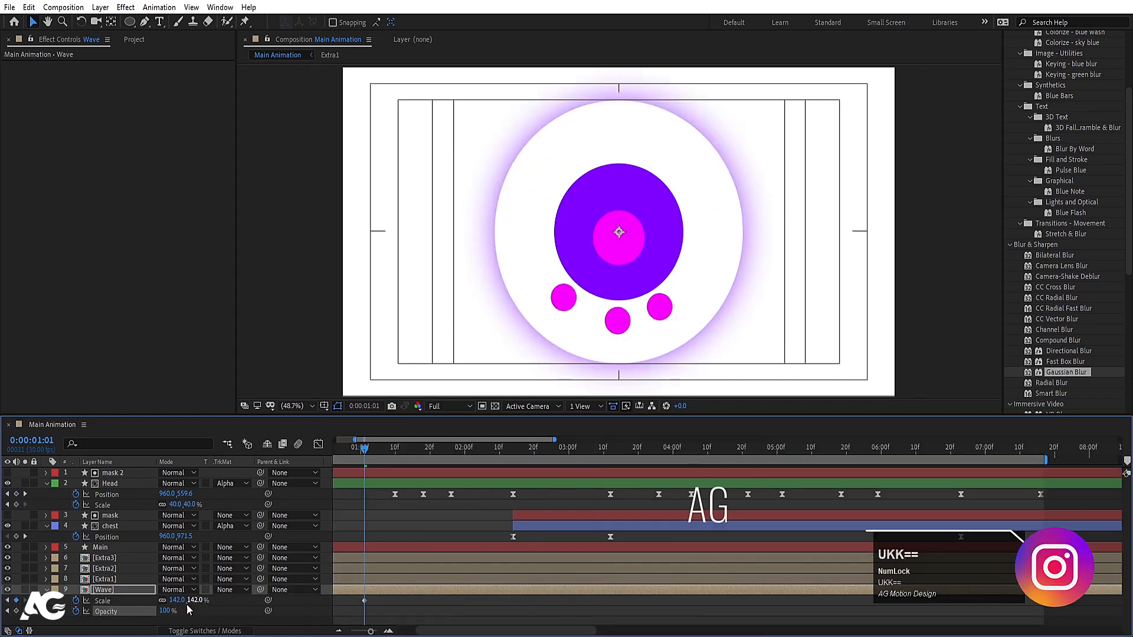
click(167, 611)
key(Return)
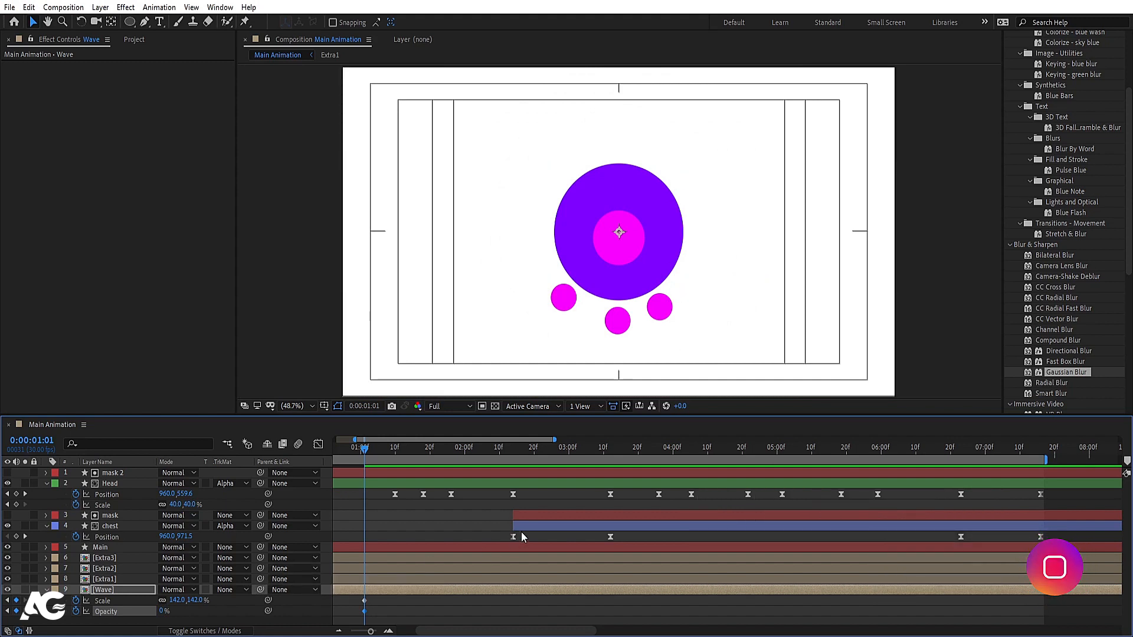
- Apply Easy Ease to the Wave layer's Scale and Opacity keyframes, shape their speed graph for a fast start and slow finish, and preview it
drag(1050, 461, 1092, 466)
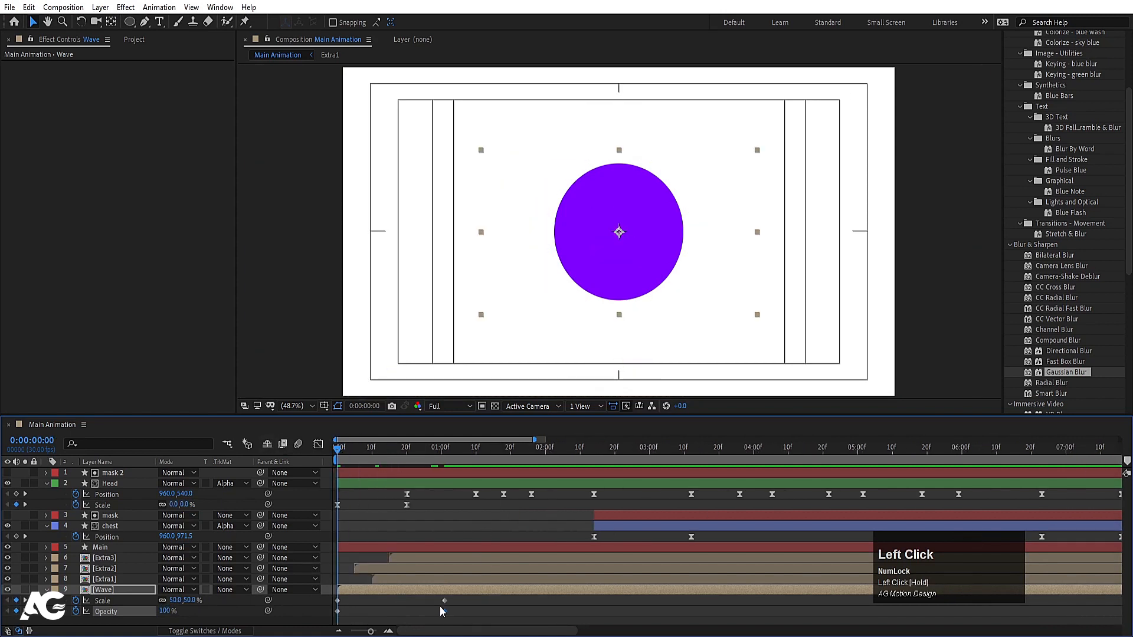
drag(430, 600, 272, 632)
key(space)
key(F9)
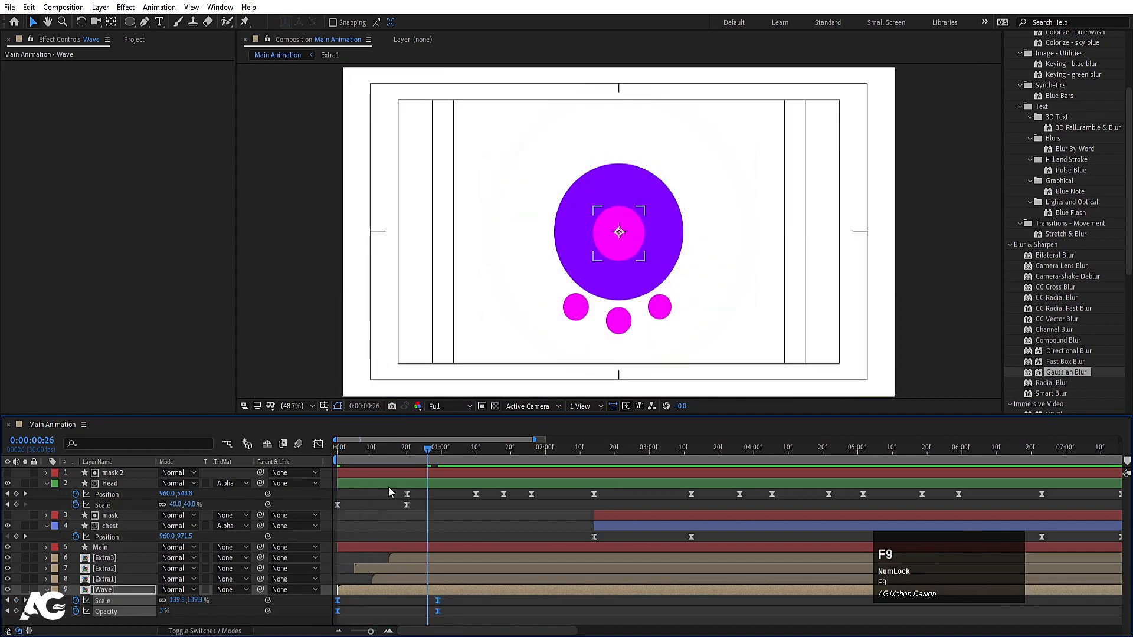
click(318, 444)
drag(477, 572, 381, 534)
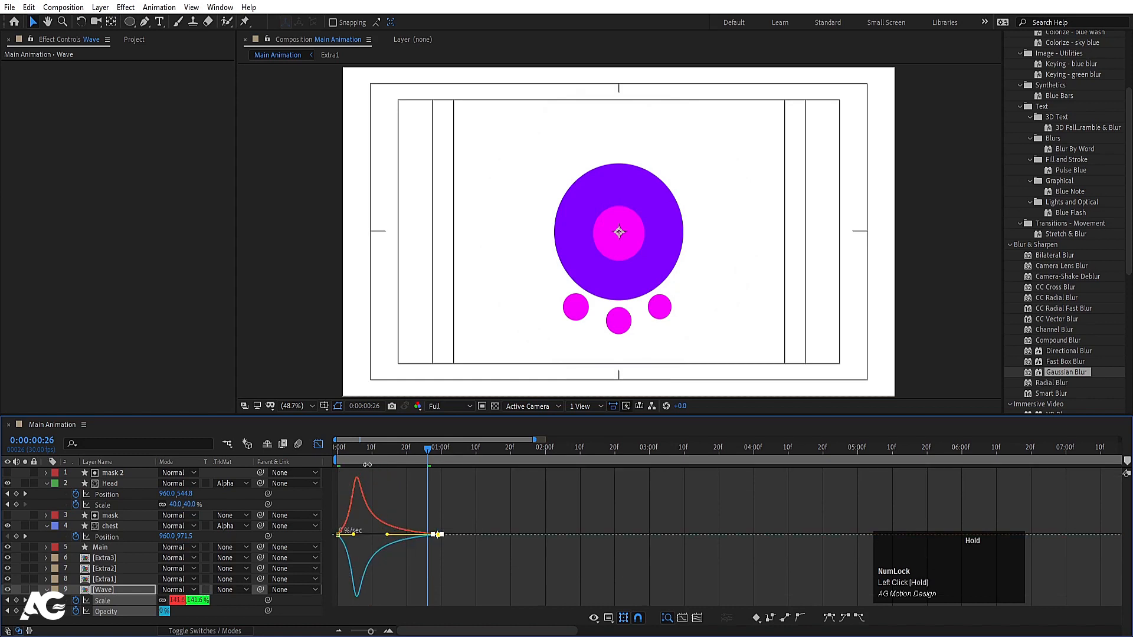
click(338, 448)
key(space)
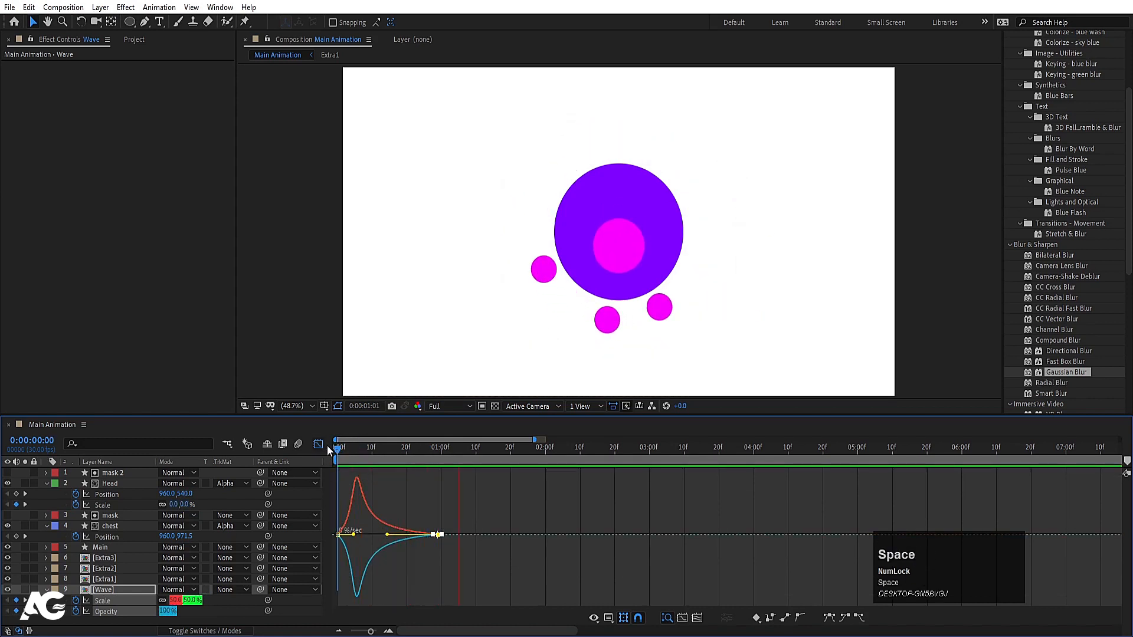
click(320, 446)
key(space)
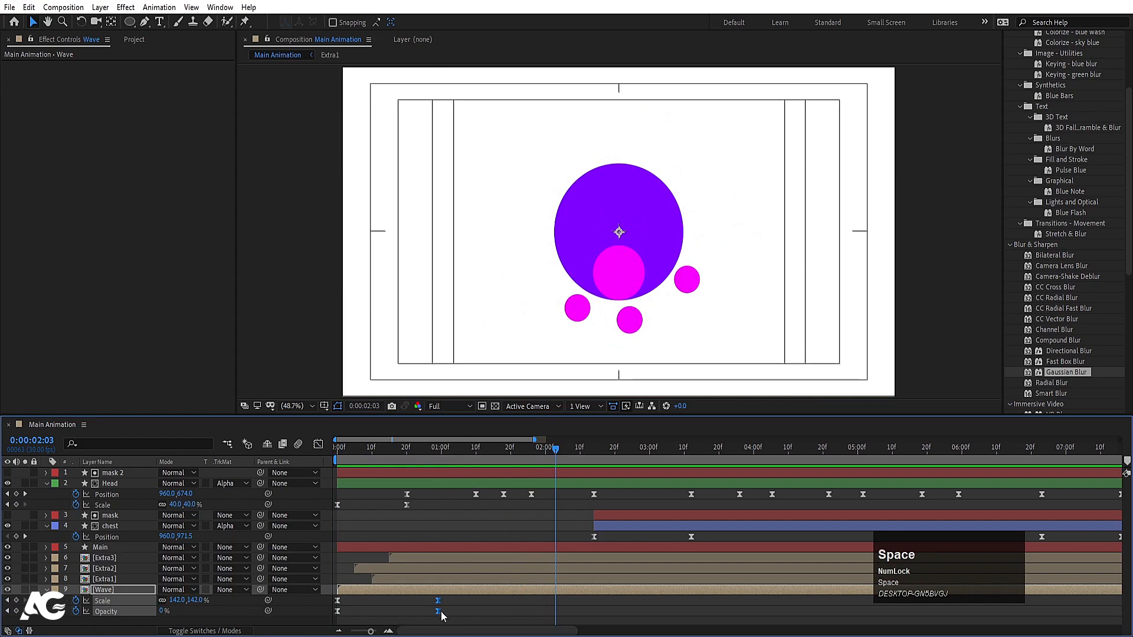
- Move the Wave layer's ending Scale and Opacity keyframes to 0:00:02:00 and preview the slower wave
drag(439, 604, 547, 615)
click(544, 452)
click(337, 449)
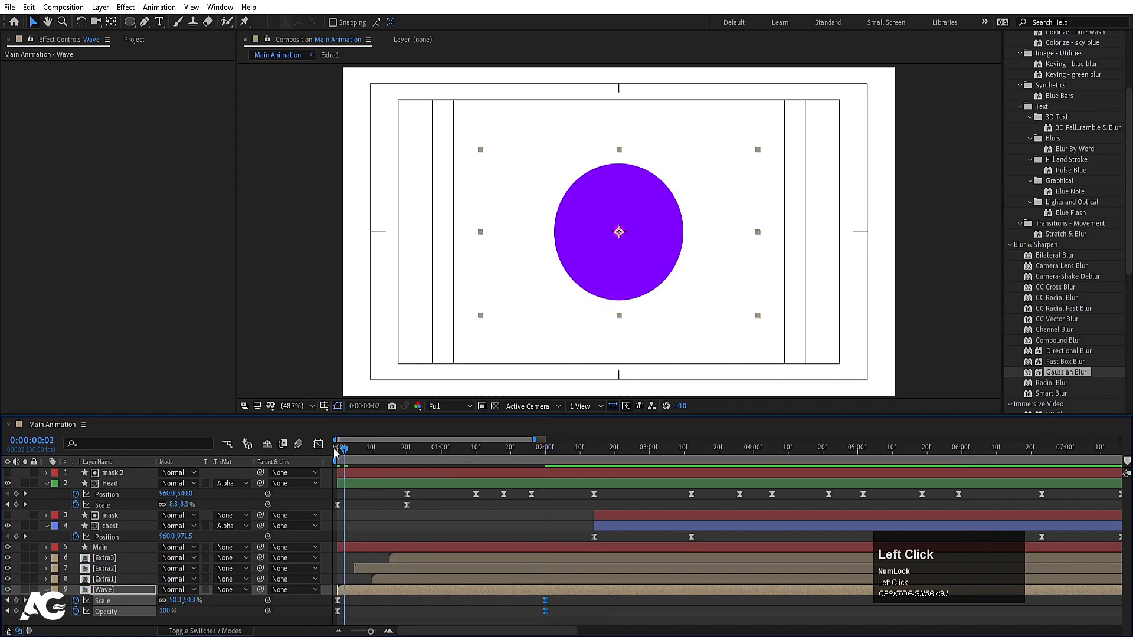
key(space)
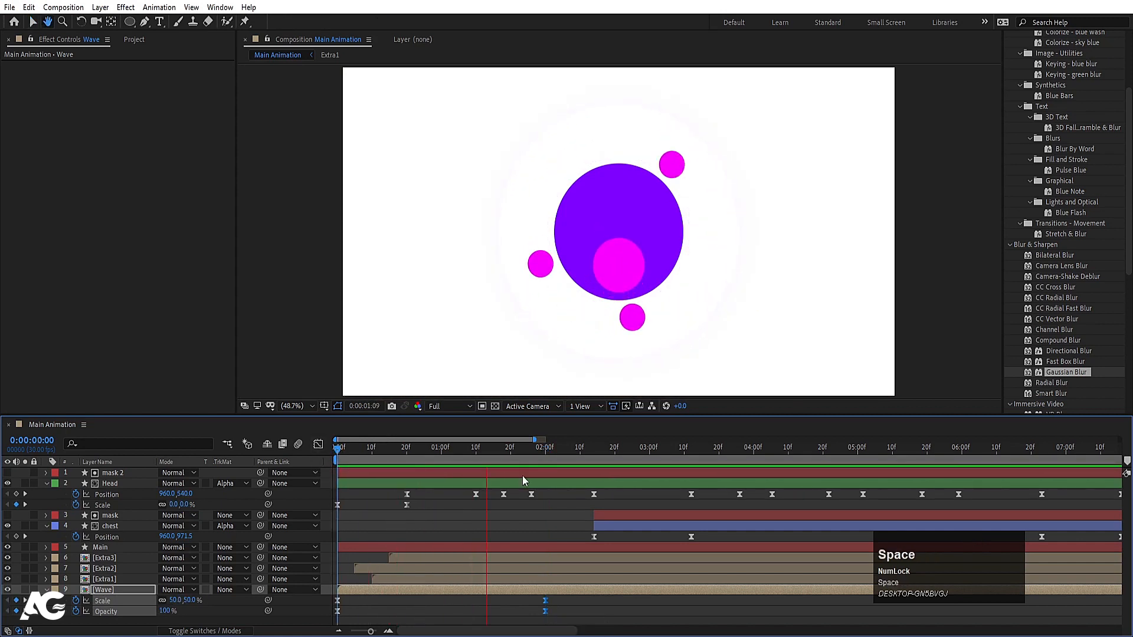
key(space)
- Set the Wave layer's Scale keyframe at 0:00:00:00 to 57% and preview the expansion
drag(474, 449, 336, 449)
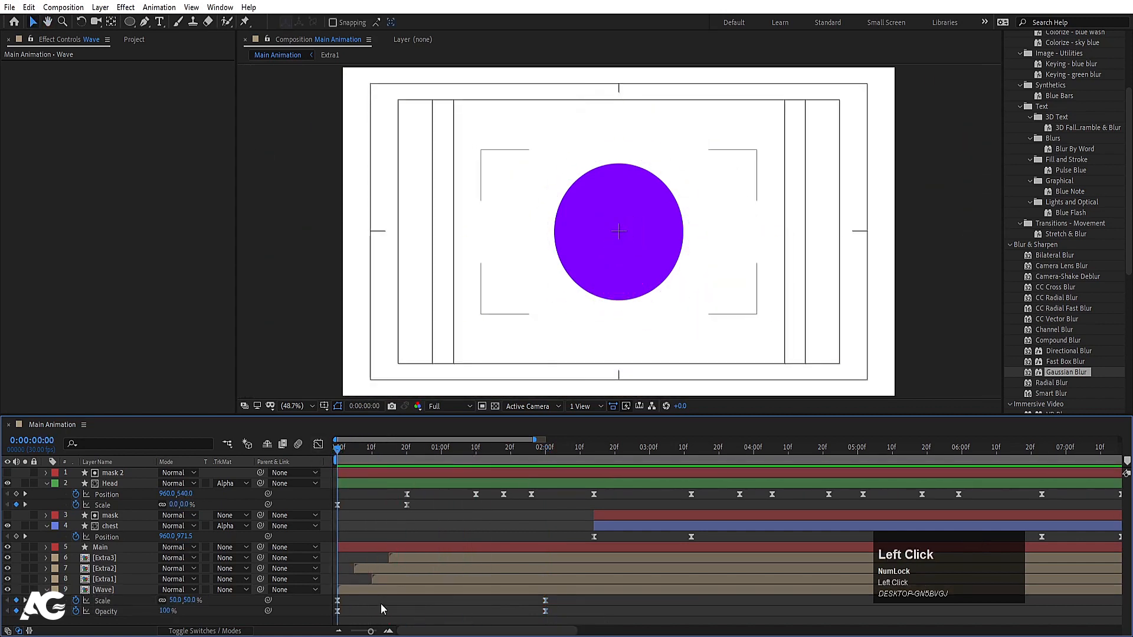
drag(180, 600, 192, 601)
key(space)
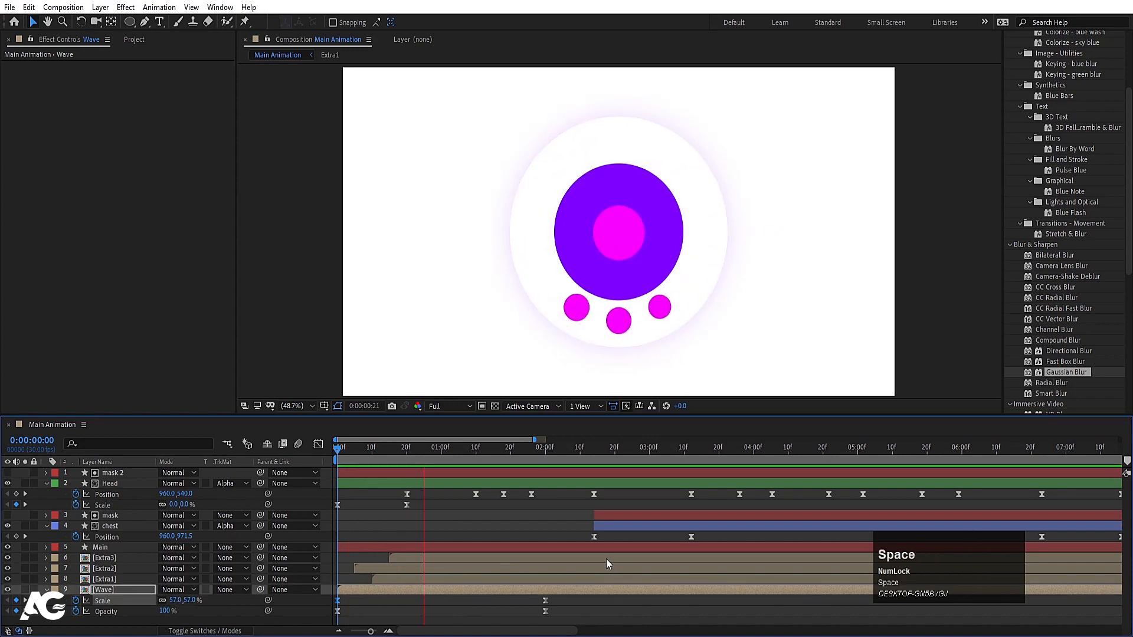
key(space)
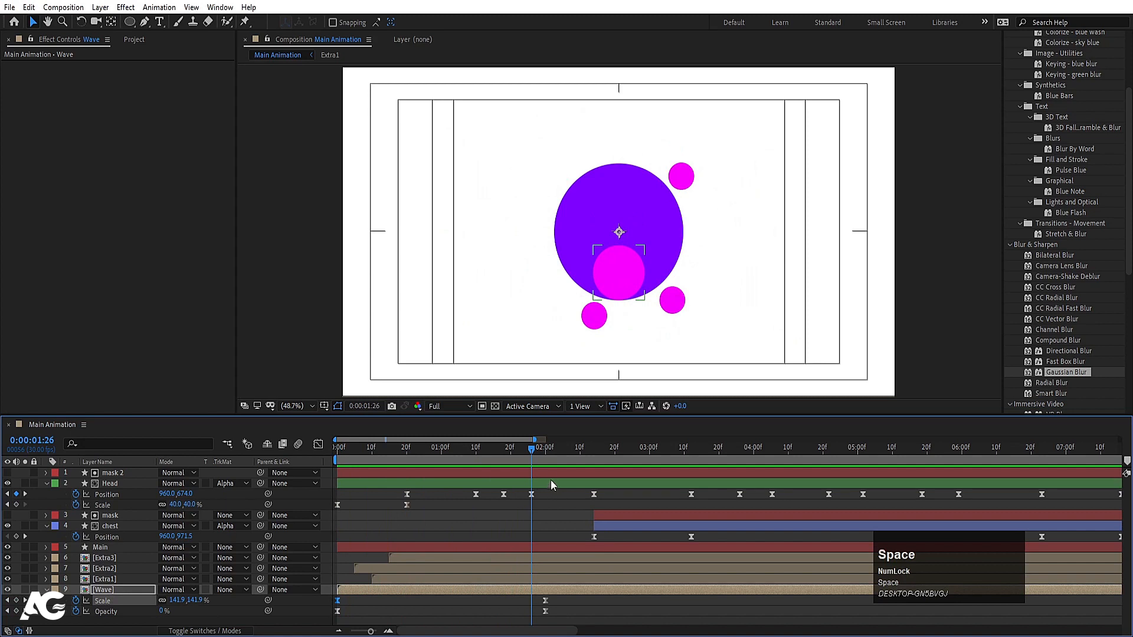
- Duplicate the Wave layer twice, starting the copies at 0:00:01:00 and 0:00:02:00
click(441, 447)
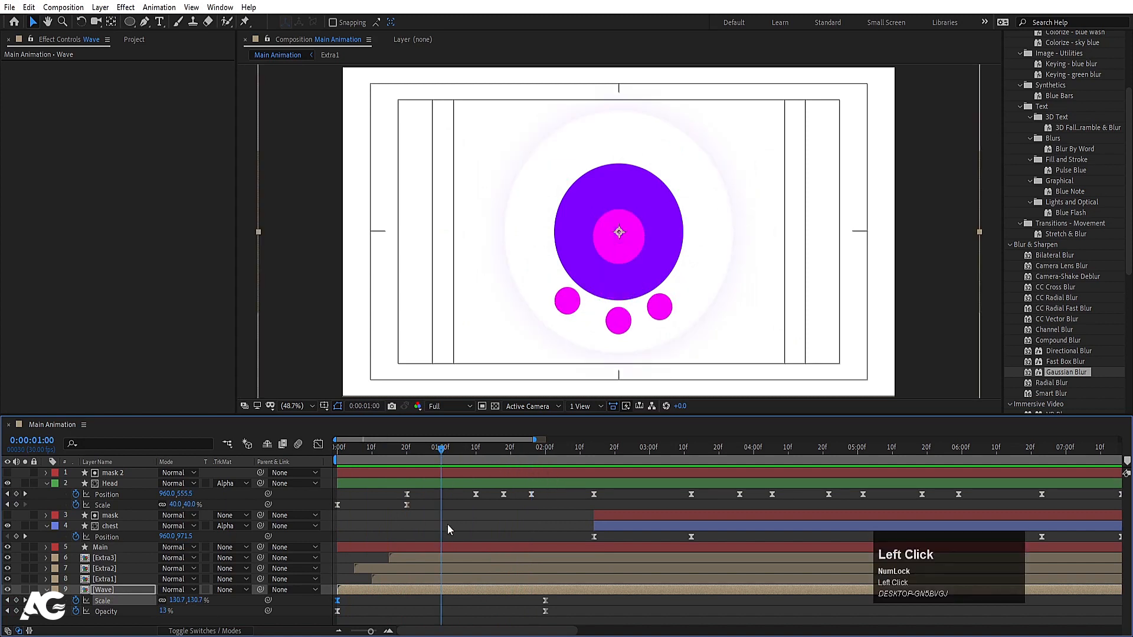
key(ctrl+d)
key(bracketleft)
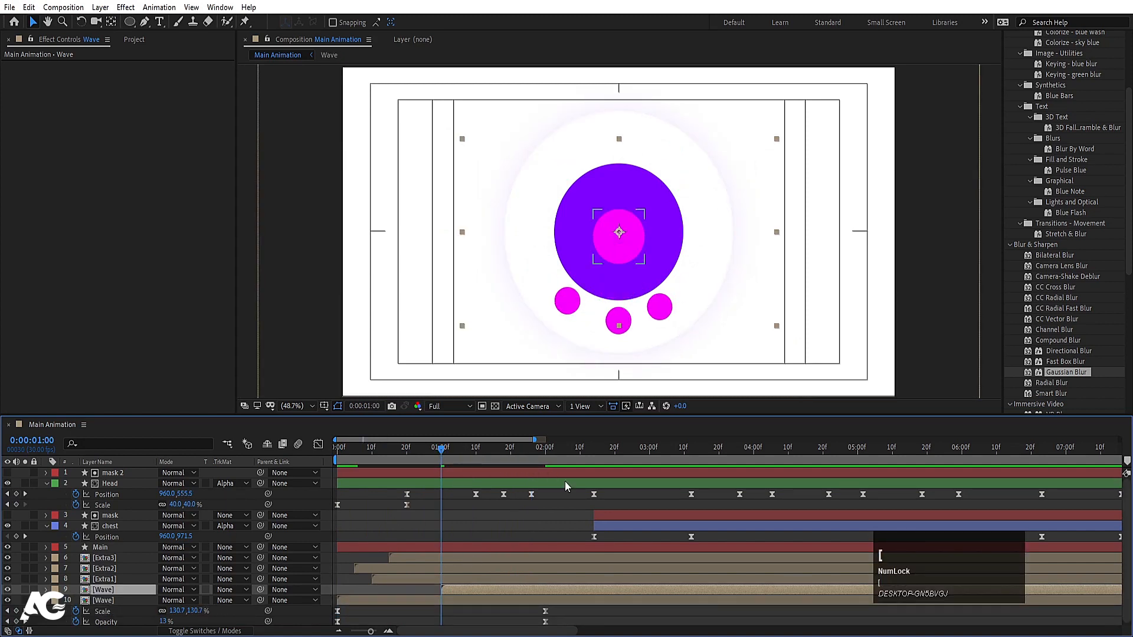
click(544, 448)
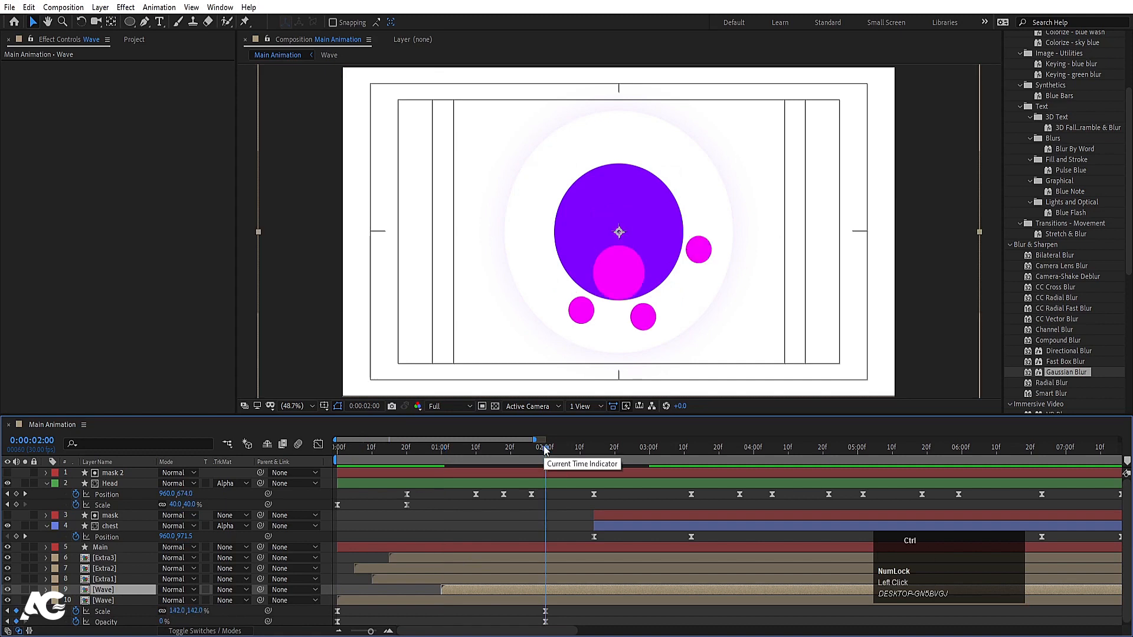
key(ctrl+d)
key(bracketleft)
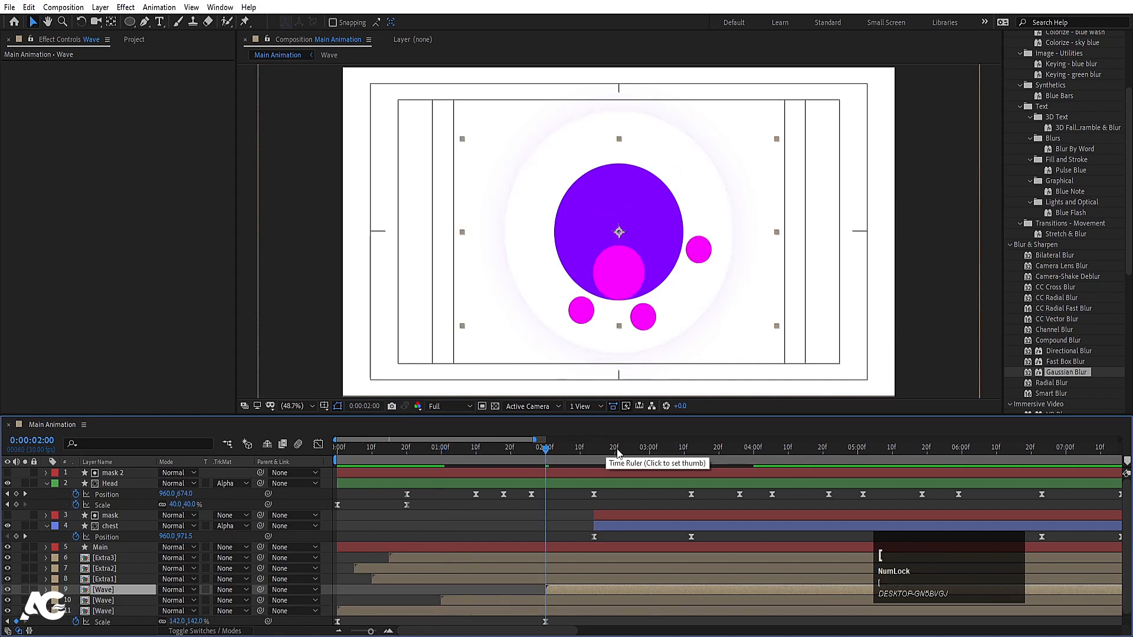
- Add two more Wave duplicates that start at 0:00:03:00 and 0:00:04:00
click(648, 451)
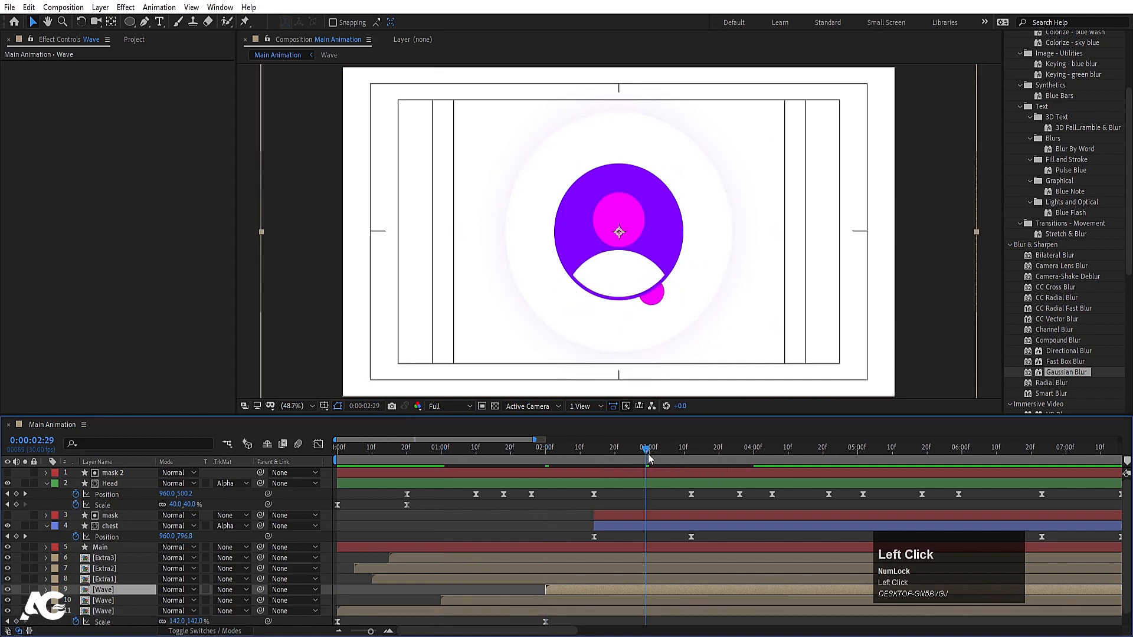
key(ctrl+d)
key(bracketleft)
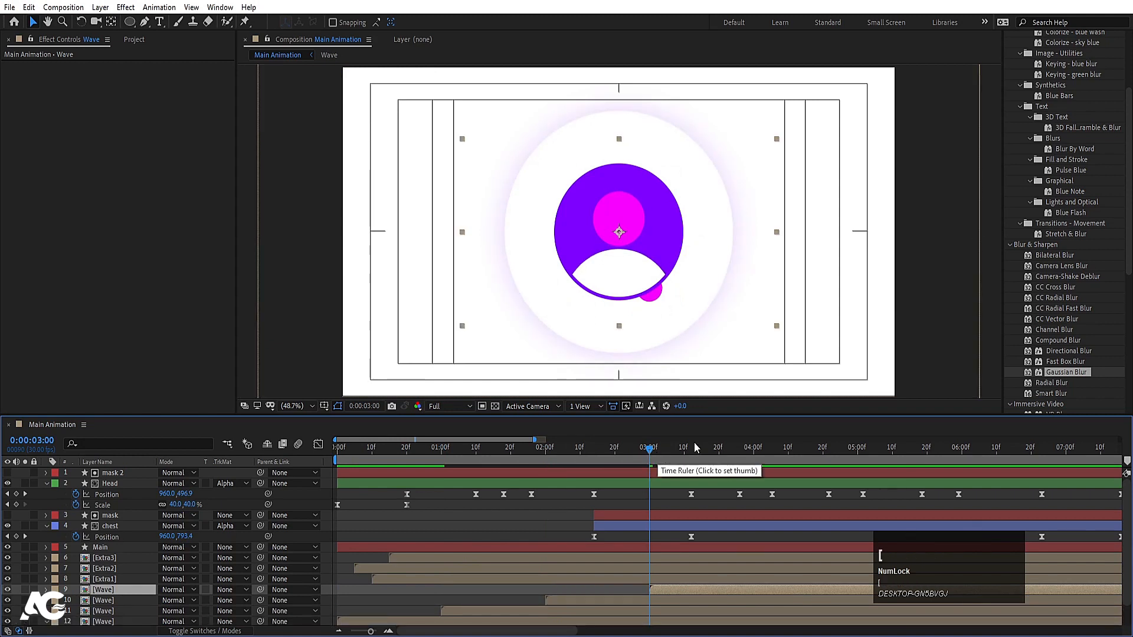
click(752, 450)
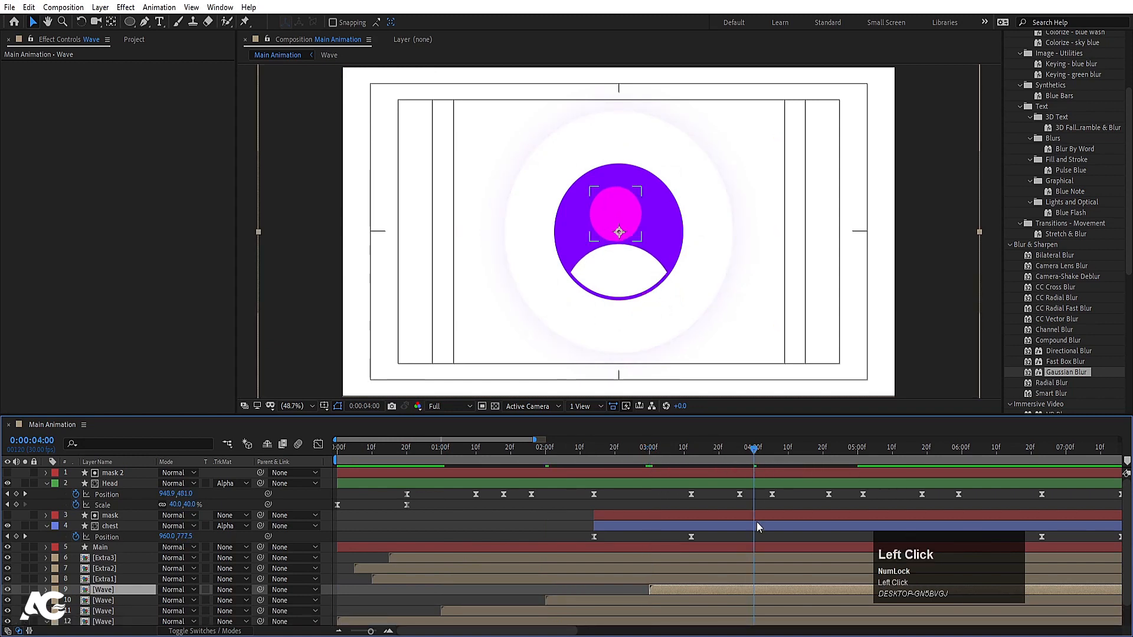
ctrl+click(752, 590)
click(752, 590)
key(ctrl+d)
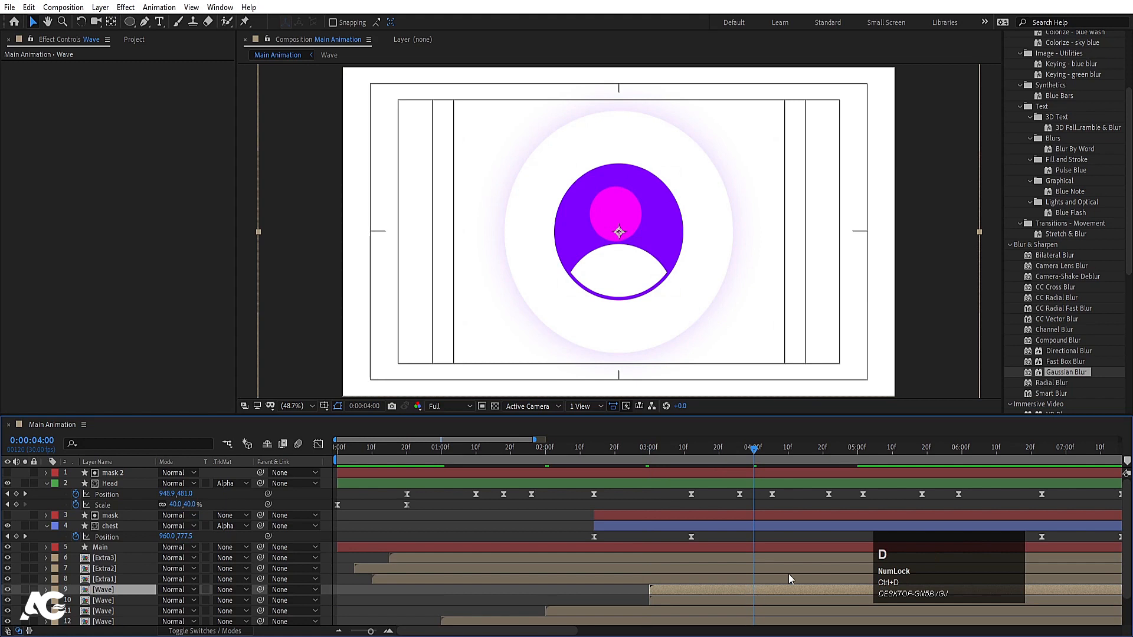
key(bracketleft)
- Duplicate the newest Wave layer twice more, starting the copies at 0:00:05:00 and 0:00:06:00
click(859, 447)
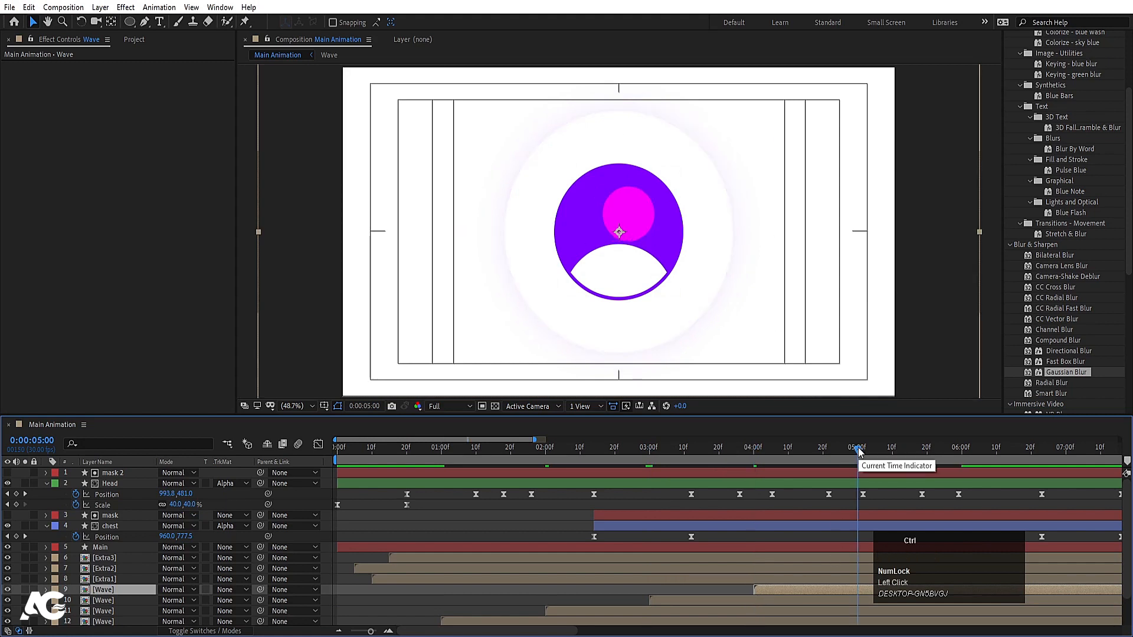
key(ctrl+d)
key(bracketleft)
key(minus)
key(minus)
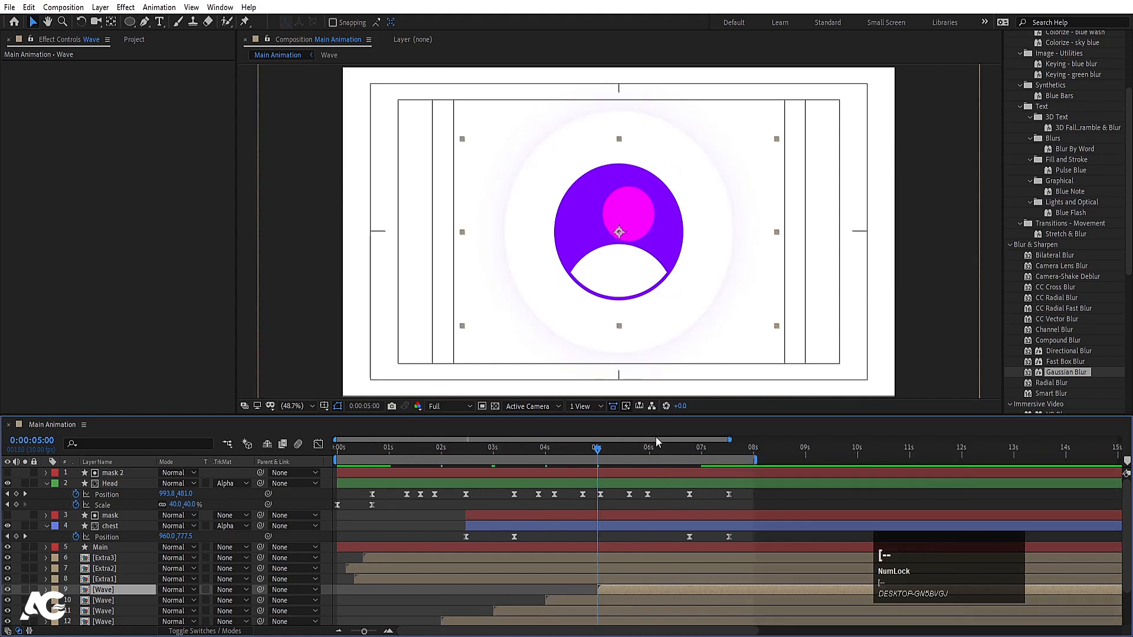
click(647, 450)
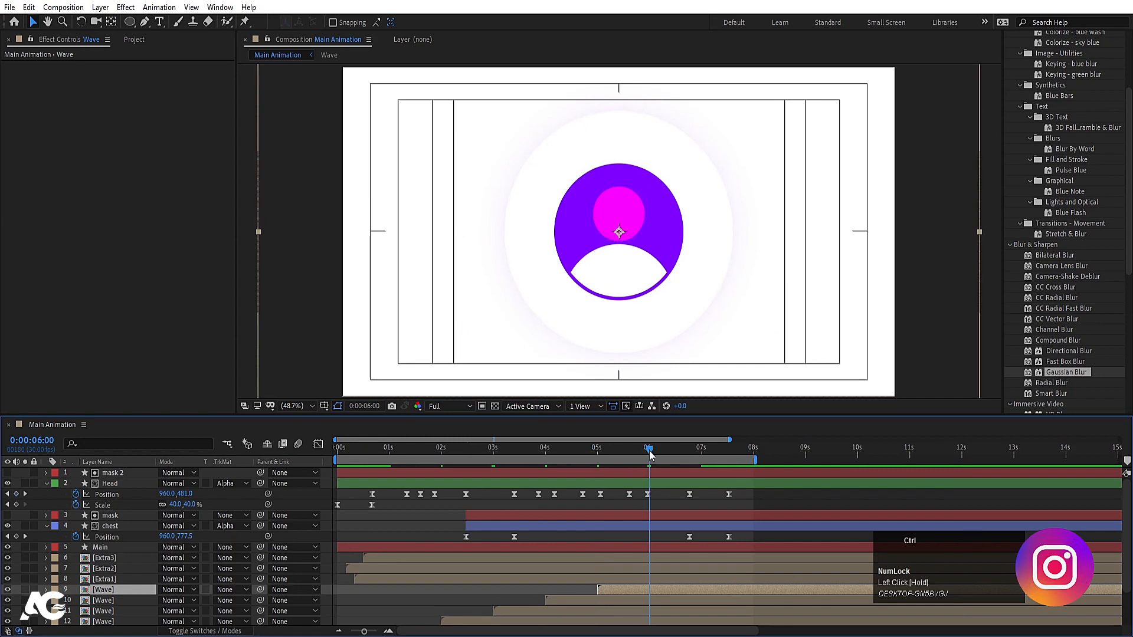
key(ctrl+d)
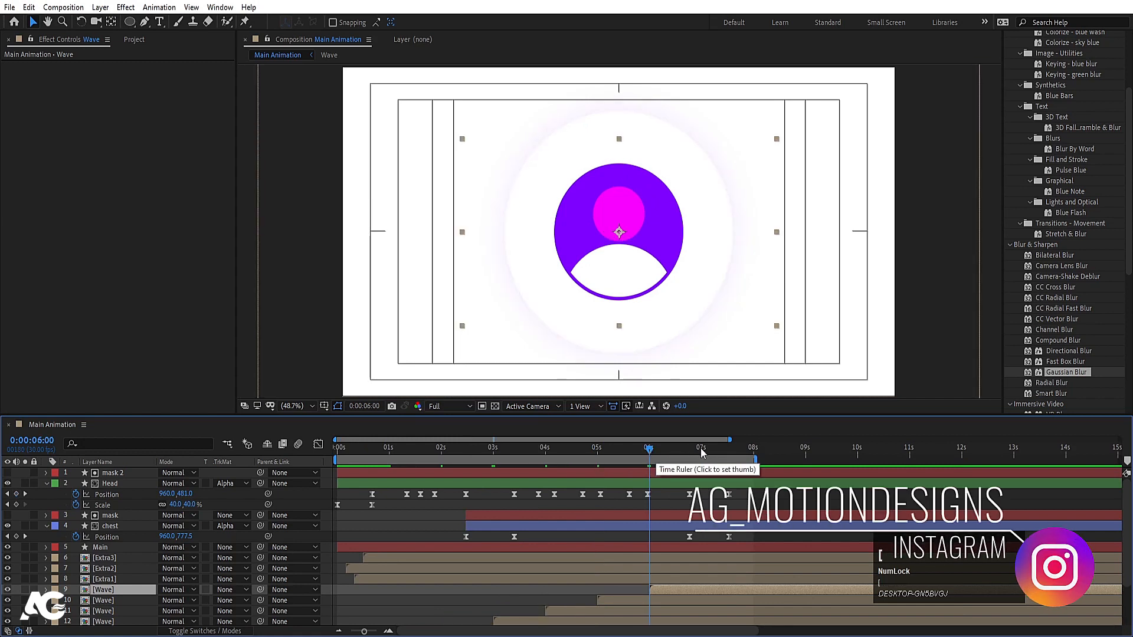
- Add three further Wave duplicates that start at 0:00:07:00, 0:00:08:00 and 0:00:09:00
click(701, 449)
key(ctrl+d)
key([)
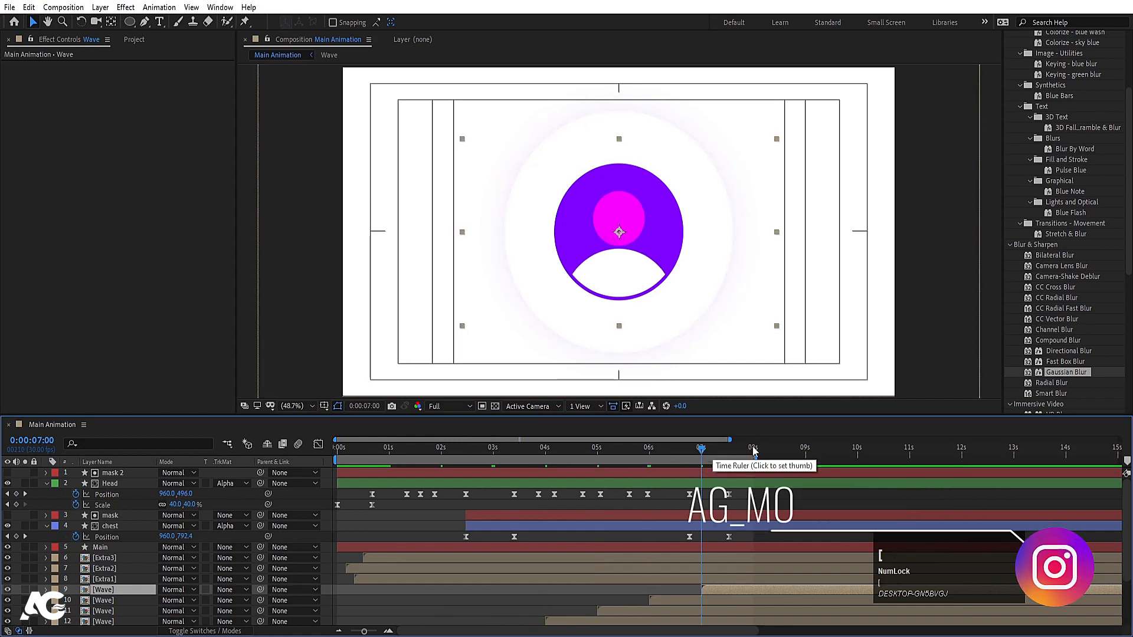
click(754, 449)
key(ctrl+d)
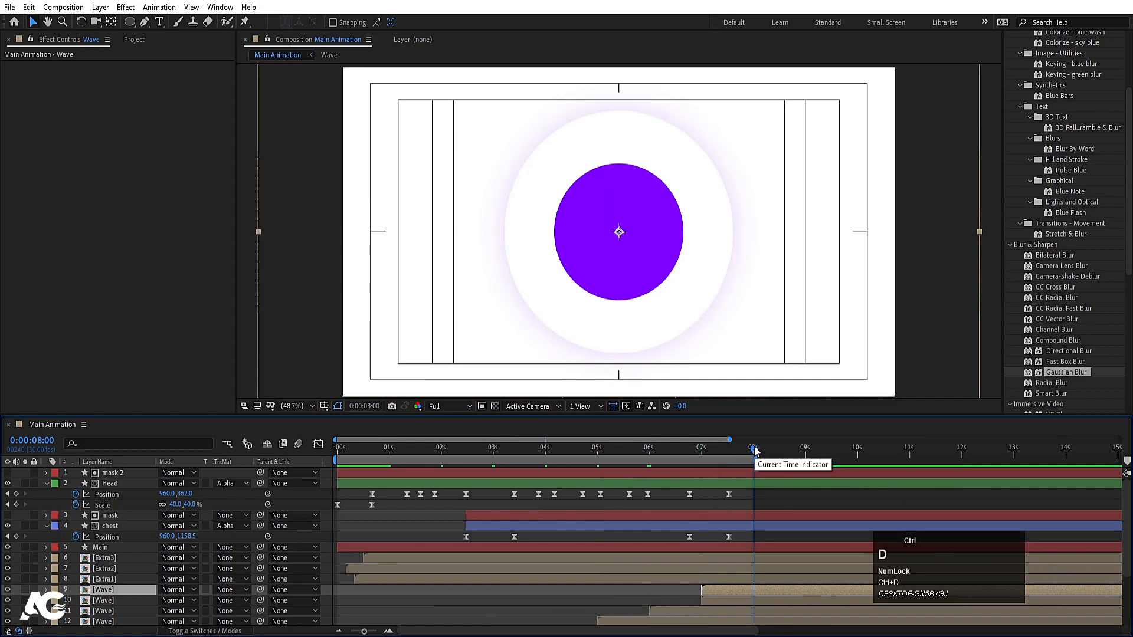
key([)
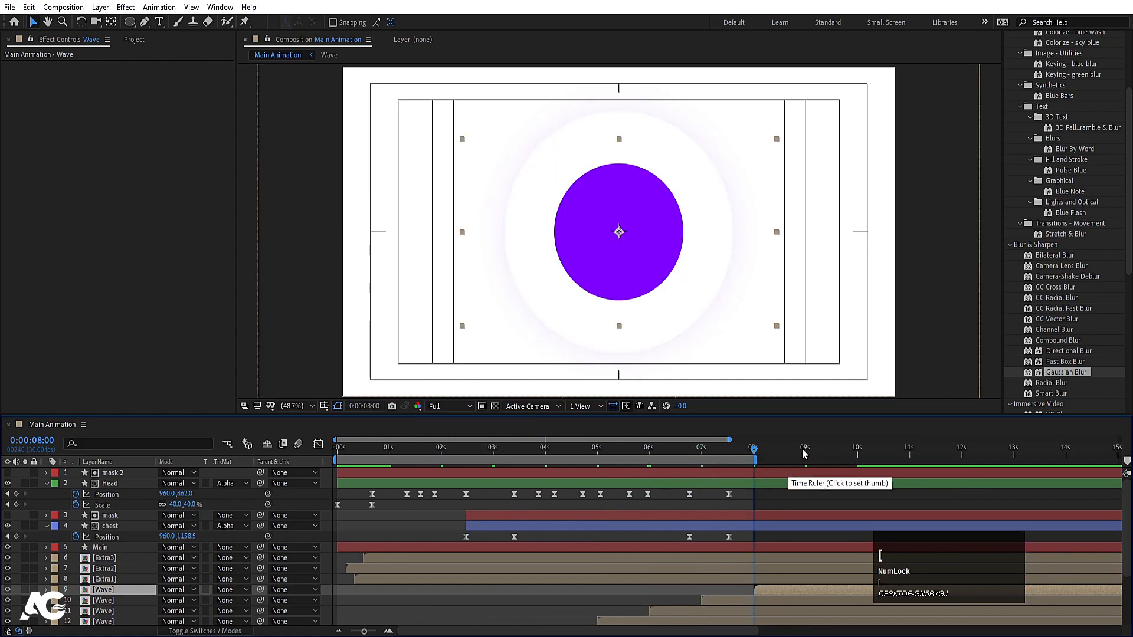
click(805, 450)
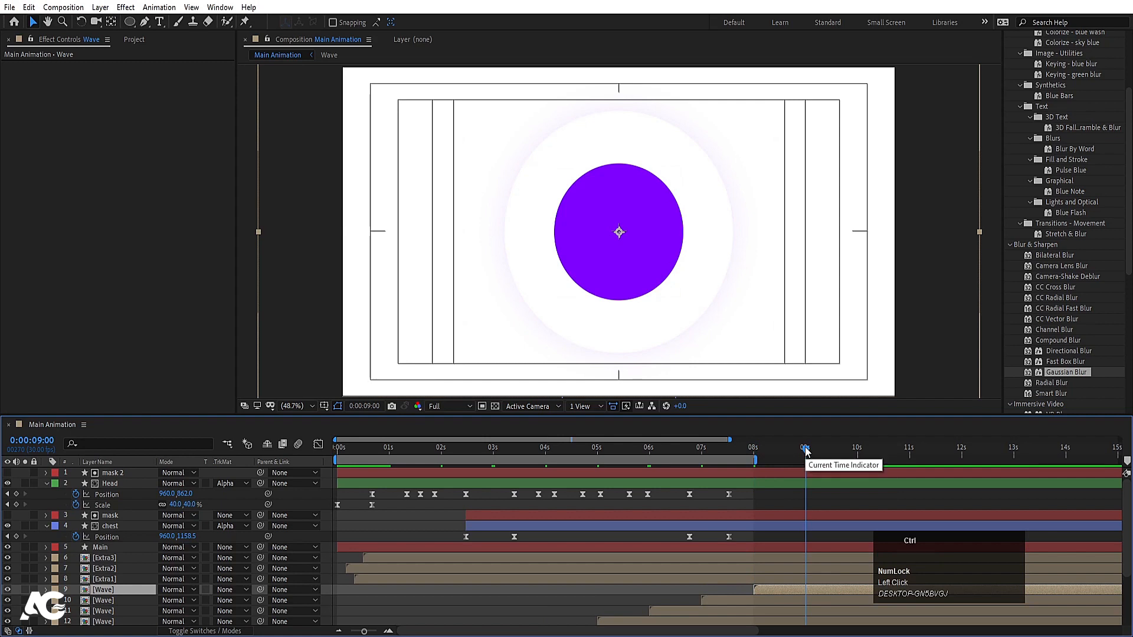
key(ctrl+d)
key([)
- Shift all the Wave layers together one second earlier, so the second wave starts at 0:00:00:00, and preview the animation
scroll(448, 586, down, 3)
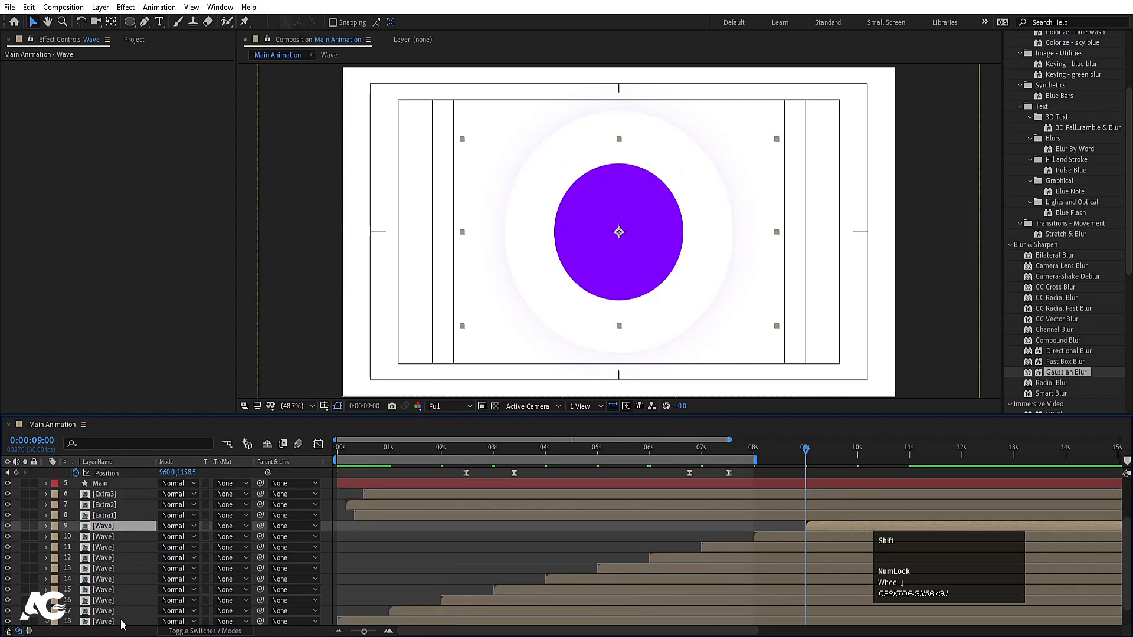
shift+click(126, 621)
key(Home)
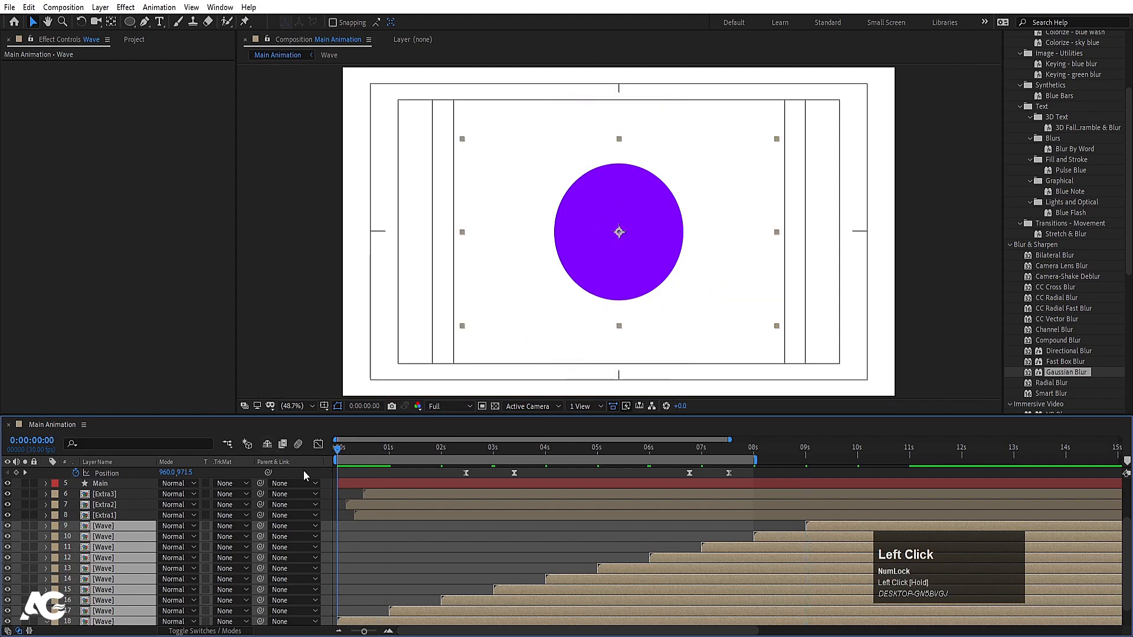
scroll(317, 568, down, 5)
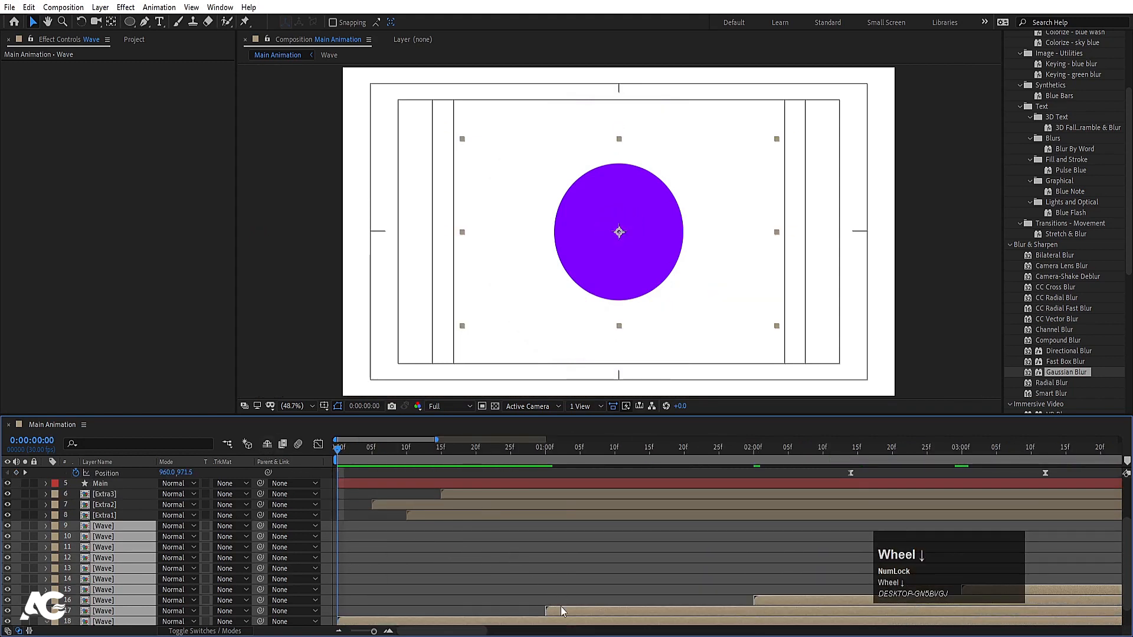
drag(562, 612, 352, 620)
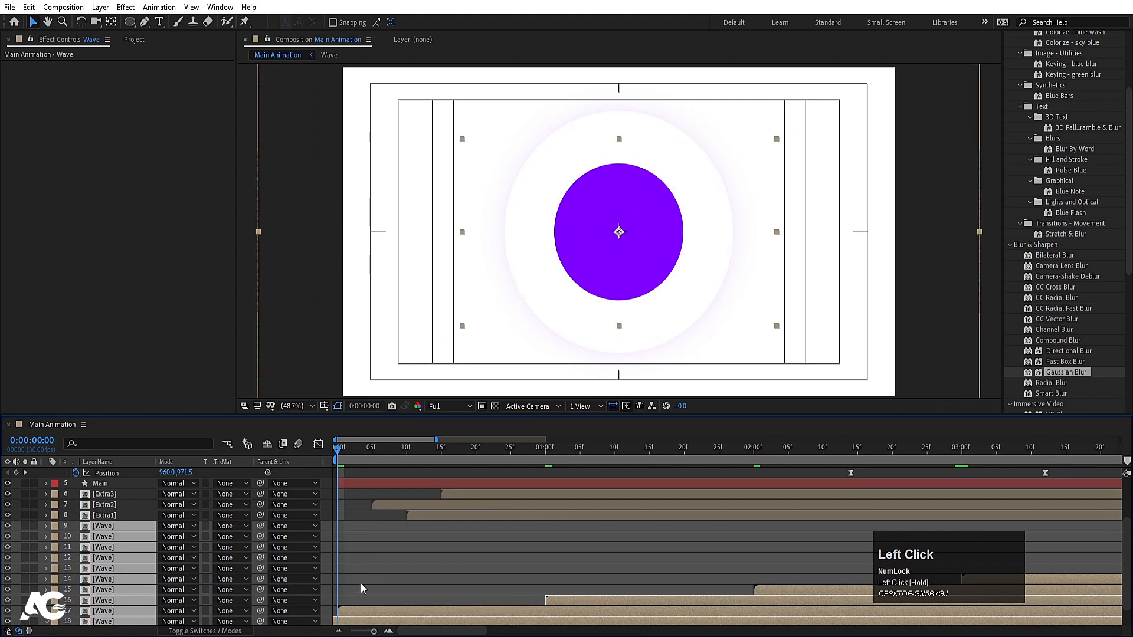
click(362, 588)
key(space)
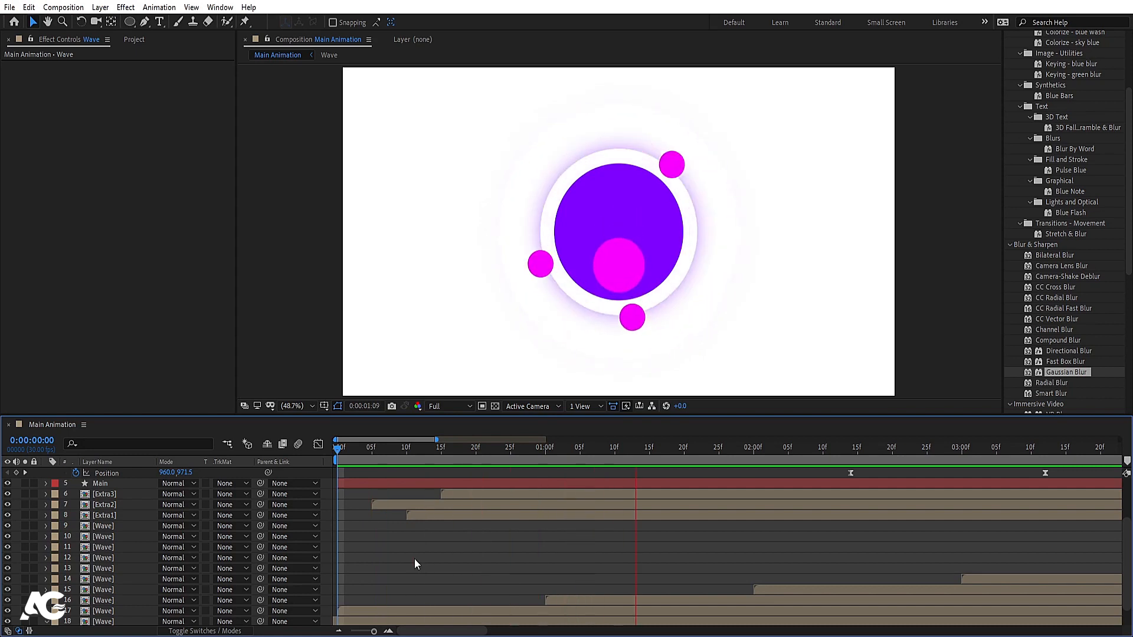
key(minus)
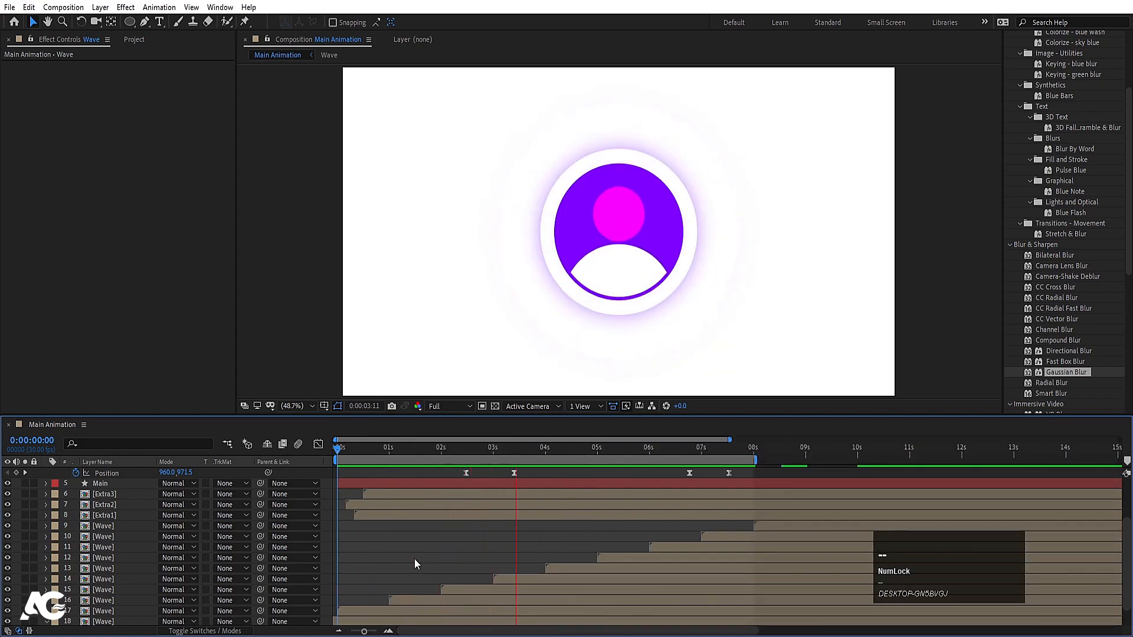